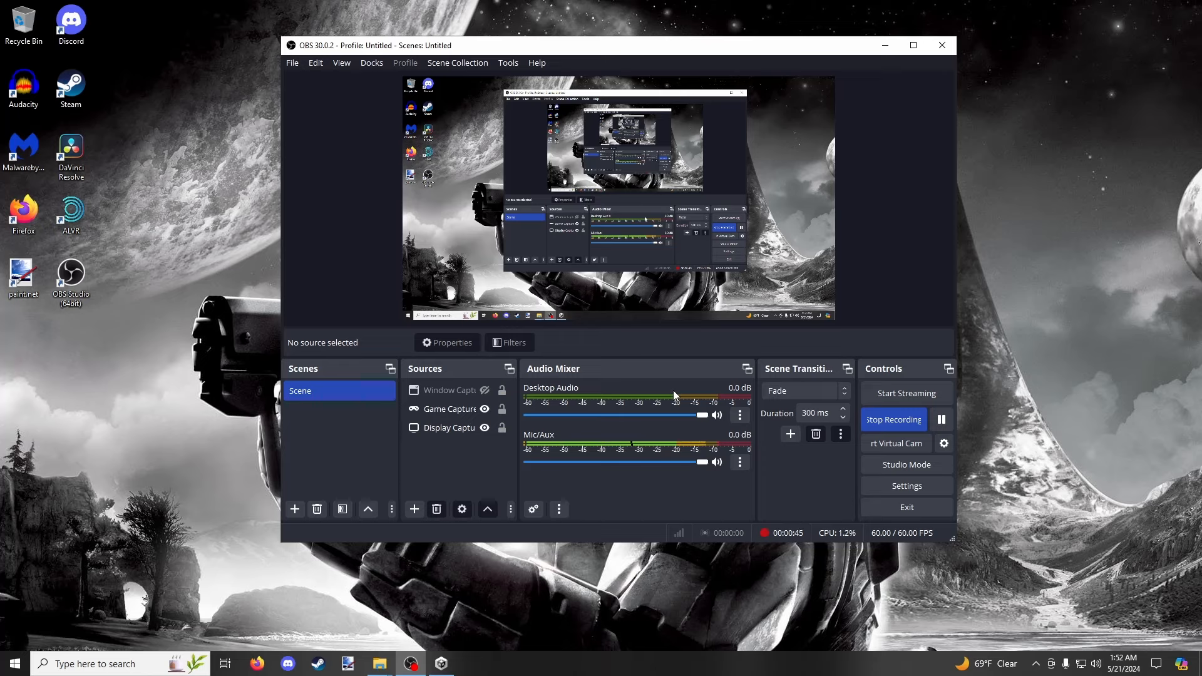
Launch Blender, dismiss its splash screen, and delete the default cube from the new scene.
key(super)
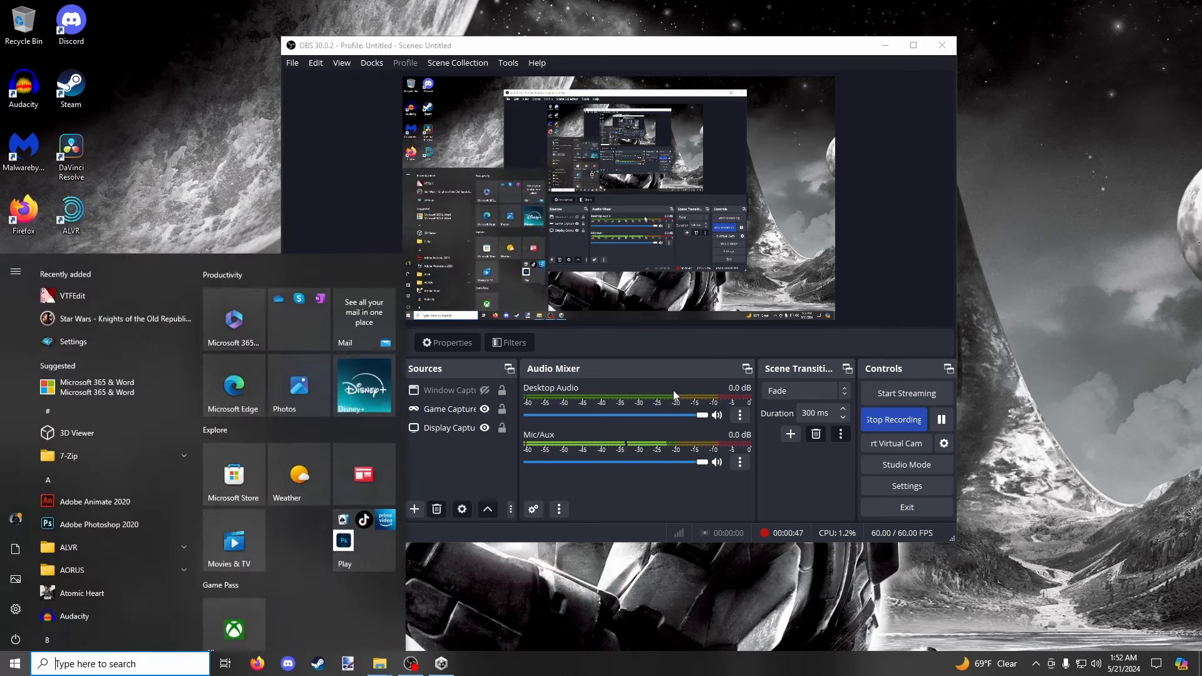
text(blender)
key(Escape)
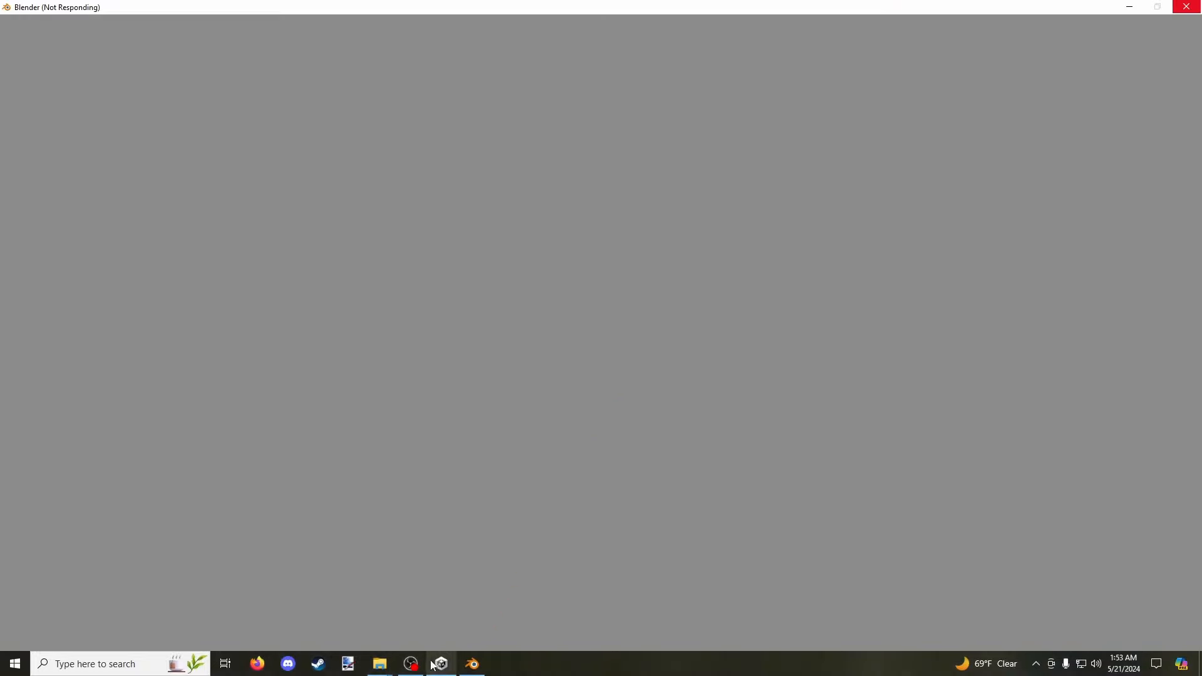
mouse_move(471, 669)
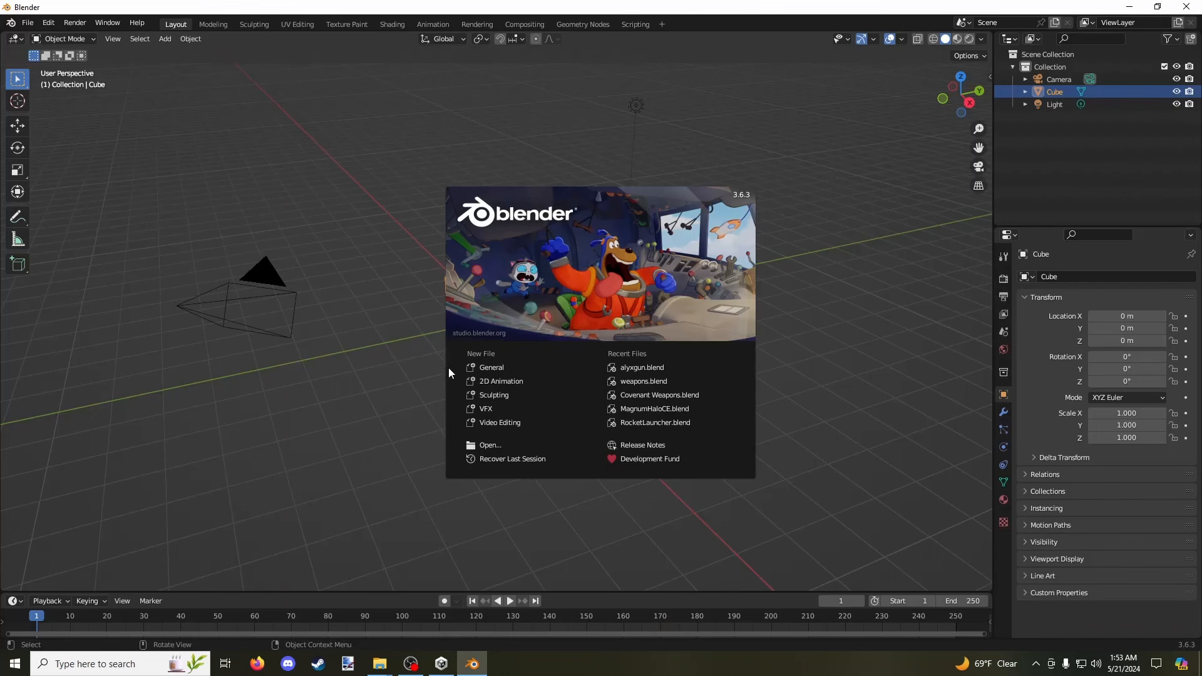
click(410, 327)
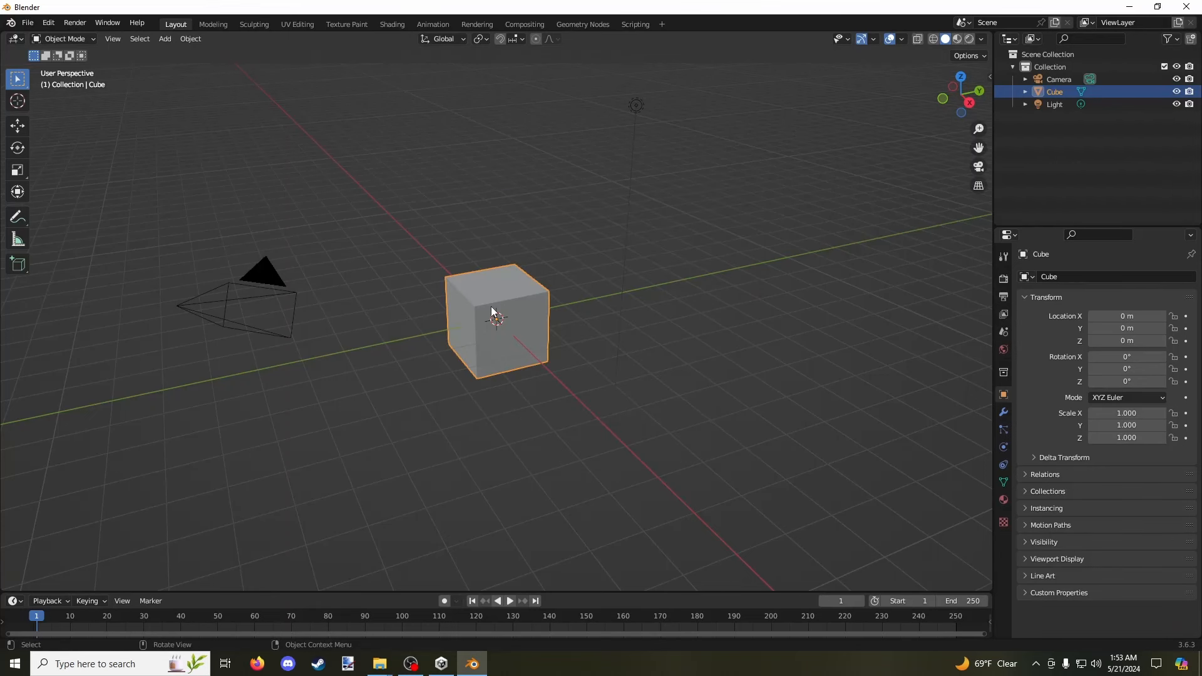
key(Delete)
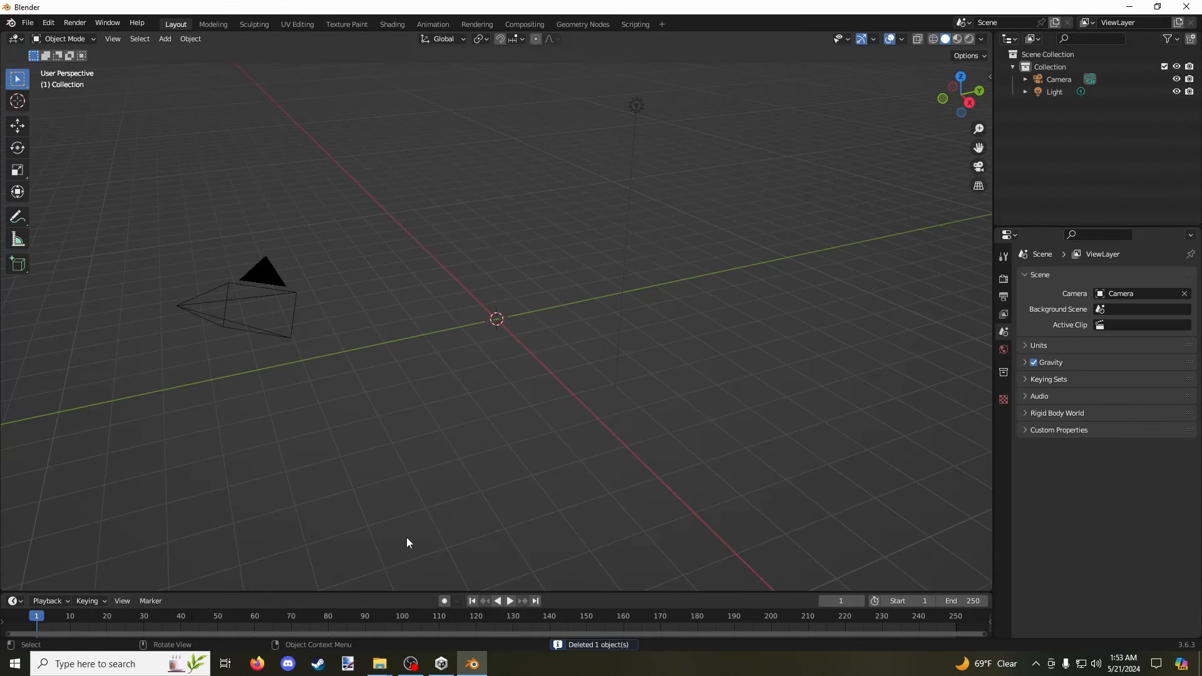
Switch to the Pistol folder in File Explorer, copy the path of its source subfolder, and return to Blender.
mouse_move(380, 668)
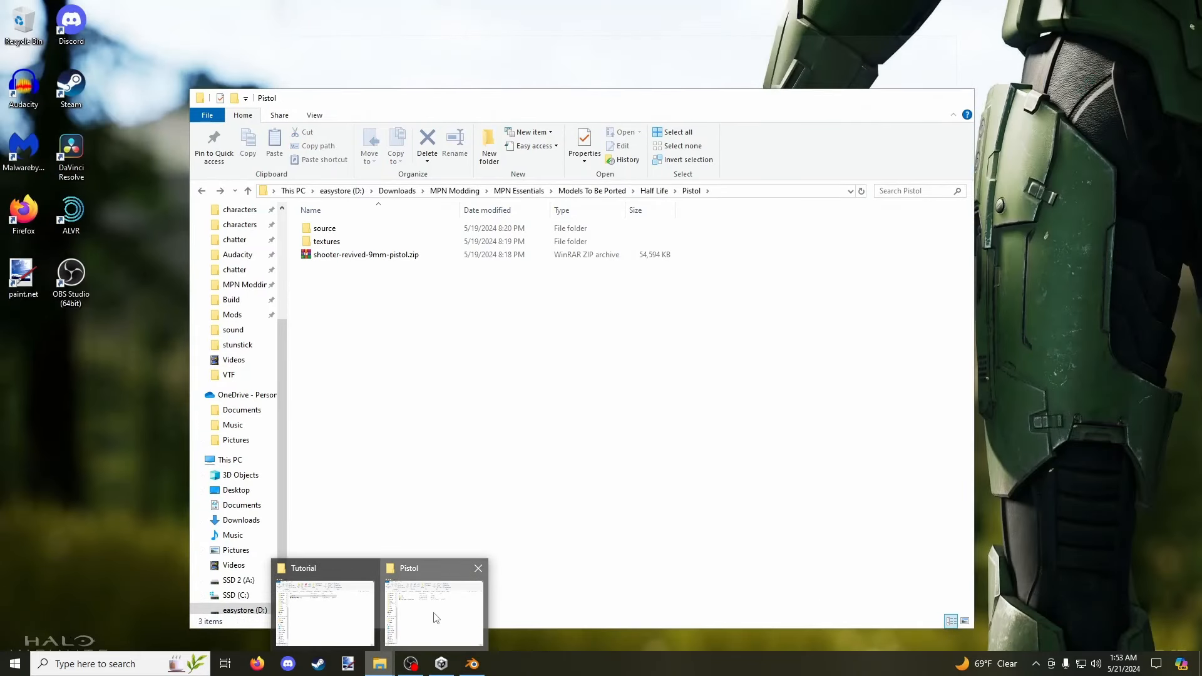
click(433, 610)
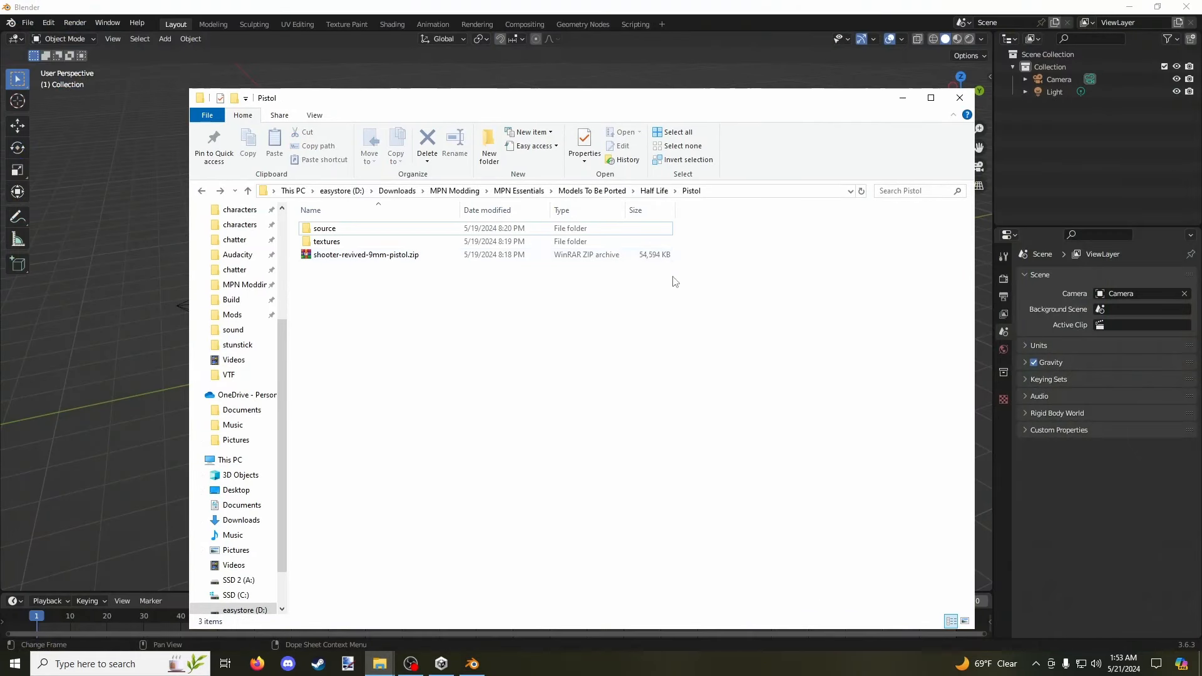
double_click(626, 228)
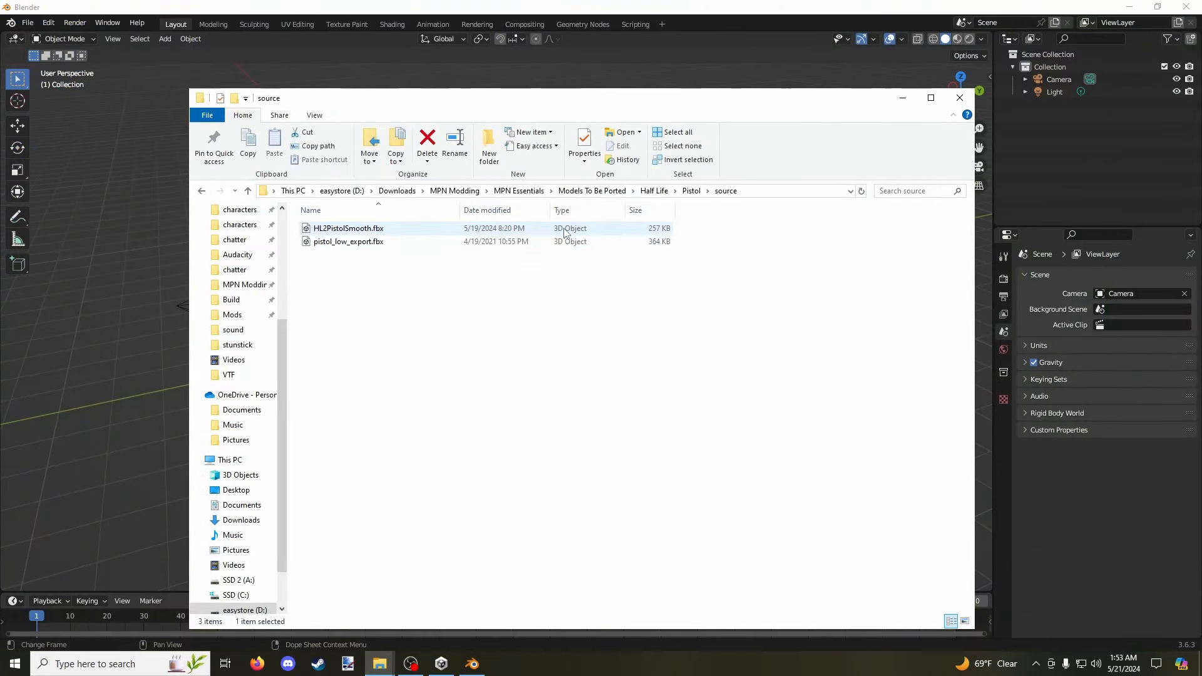
right_click(763, 191)
click(782, 206)
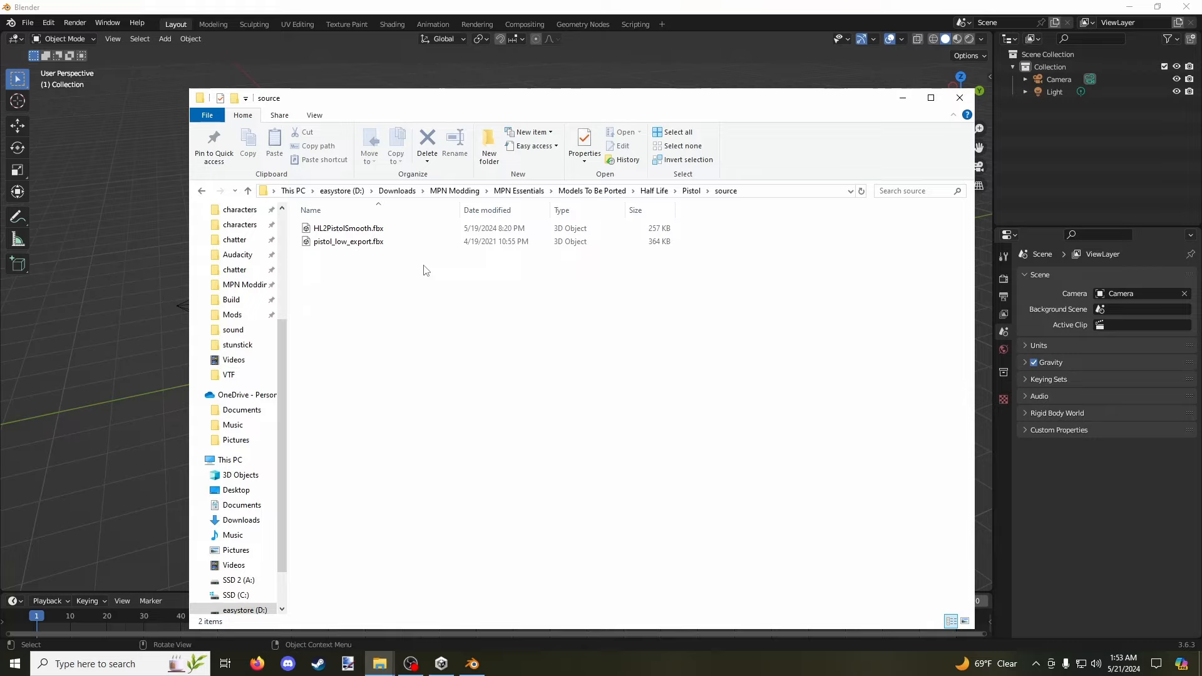
click(145, 238)
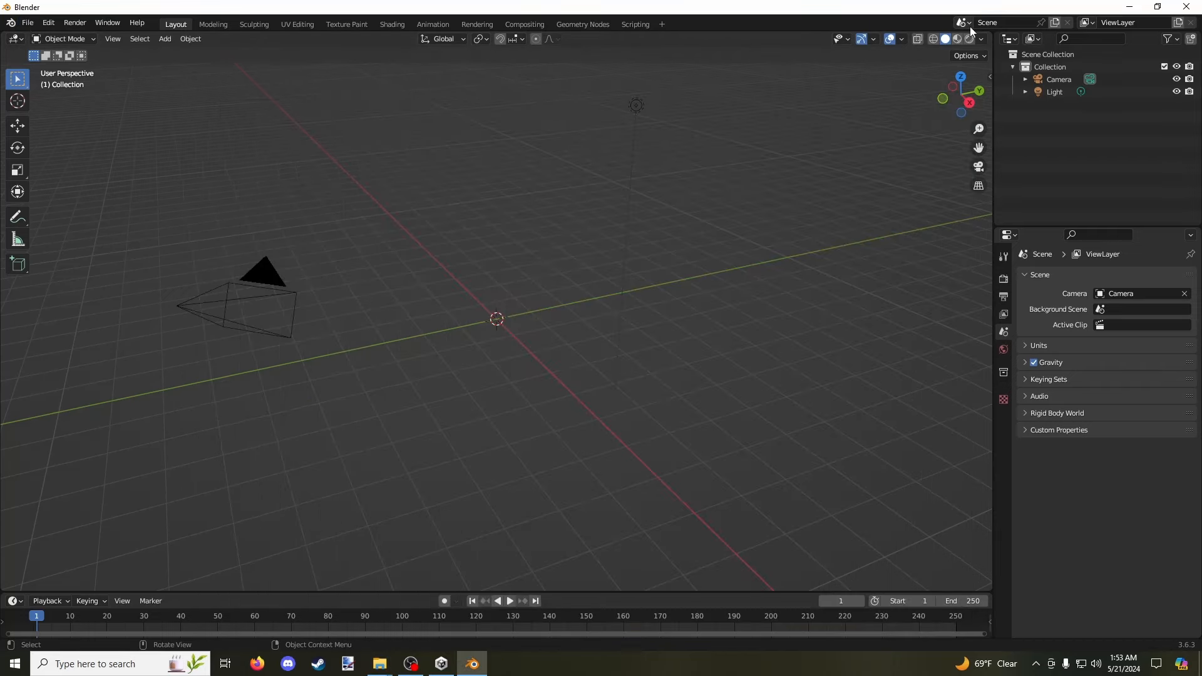
Delete the default camera and light from the scene collection.
click(1053, 79)
shift+click(1057, 92)
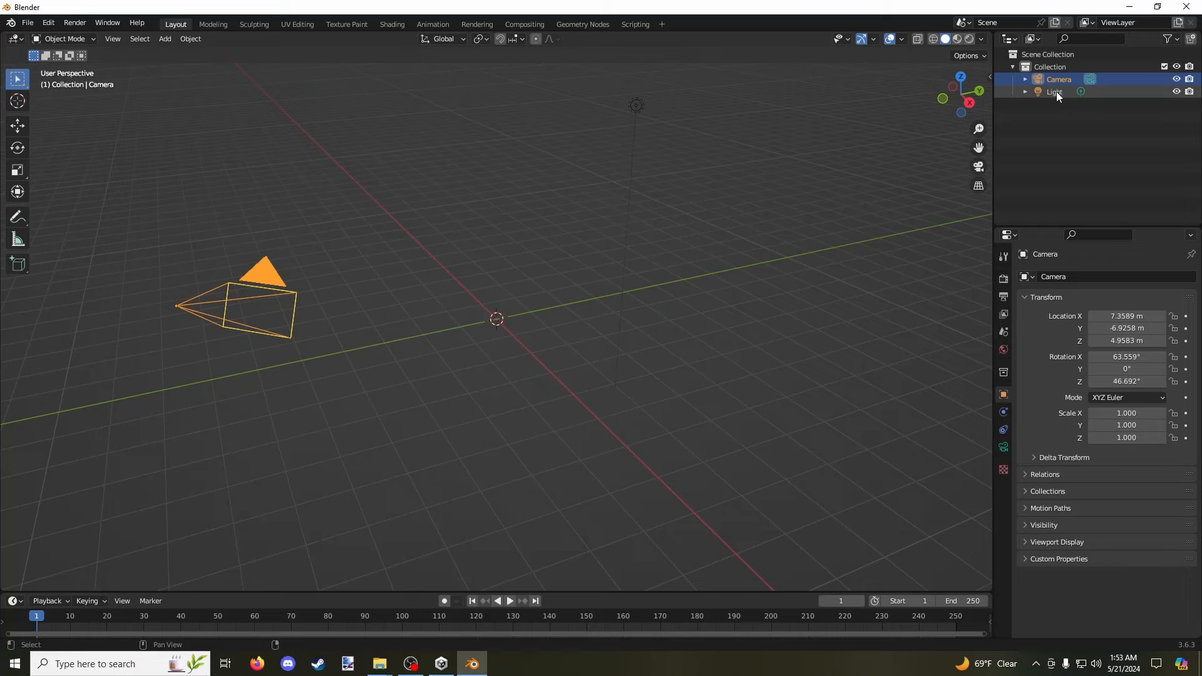
key(Delete)
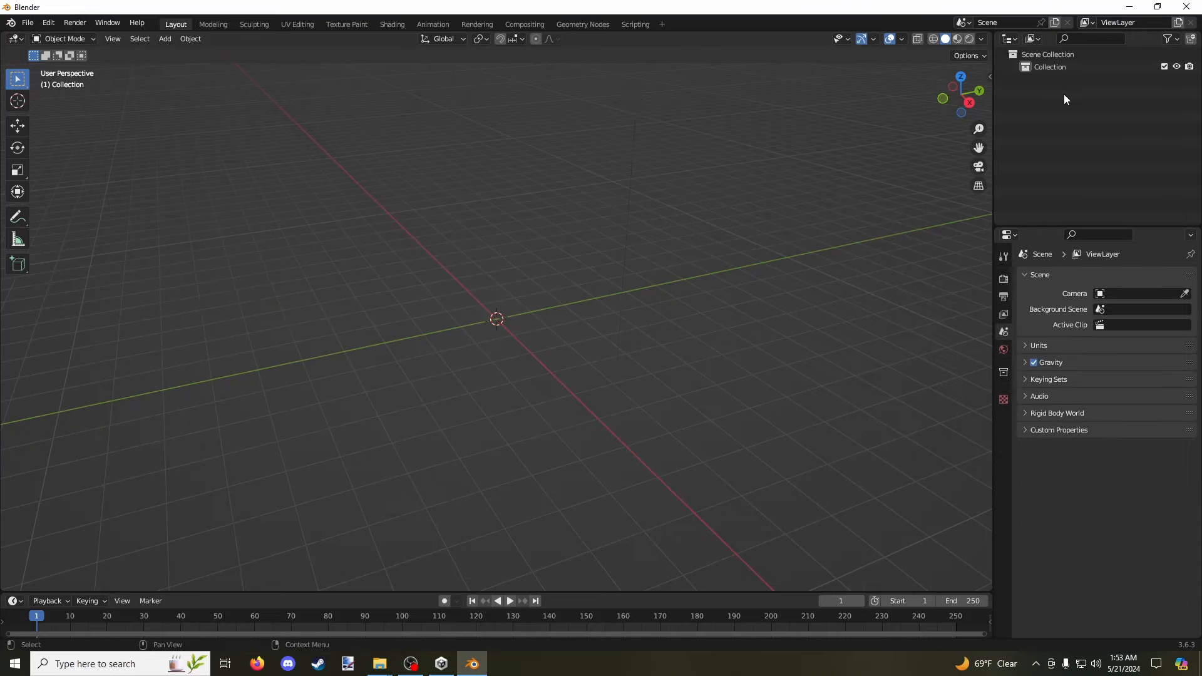
Import HL2PistolSmooth.fbx as FBX from the copied Half Life\Pistol\source folder path.
click(26, 21)
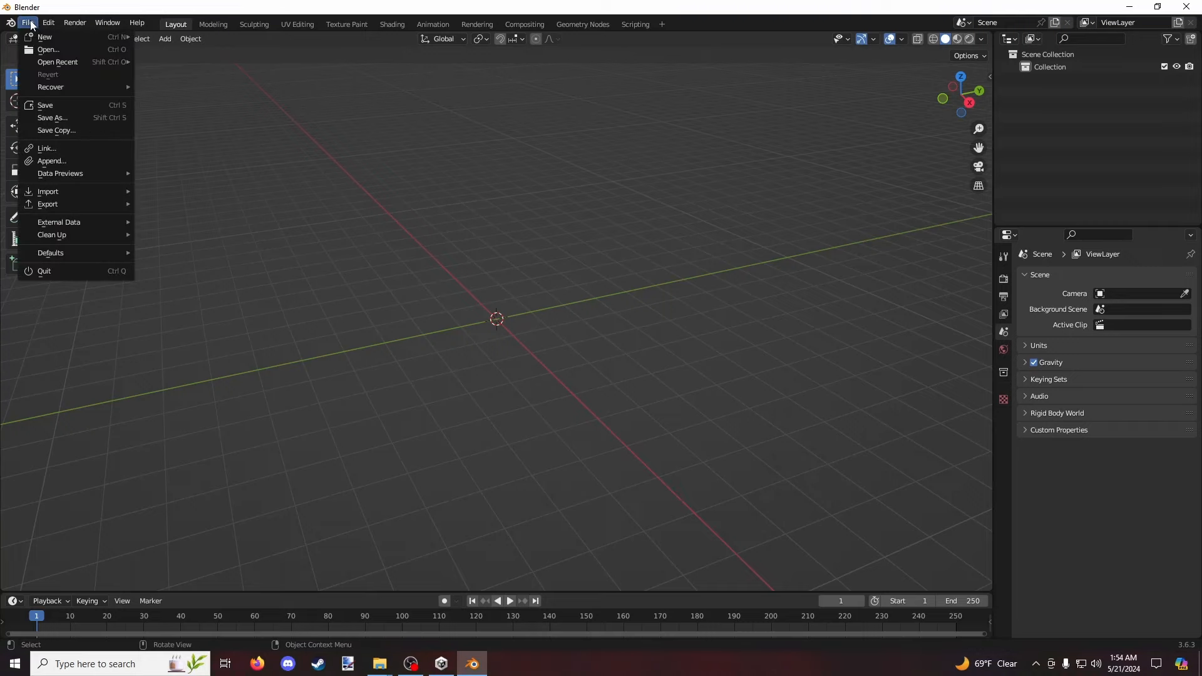
mouse_move(103, 193)
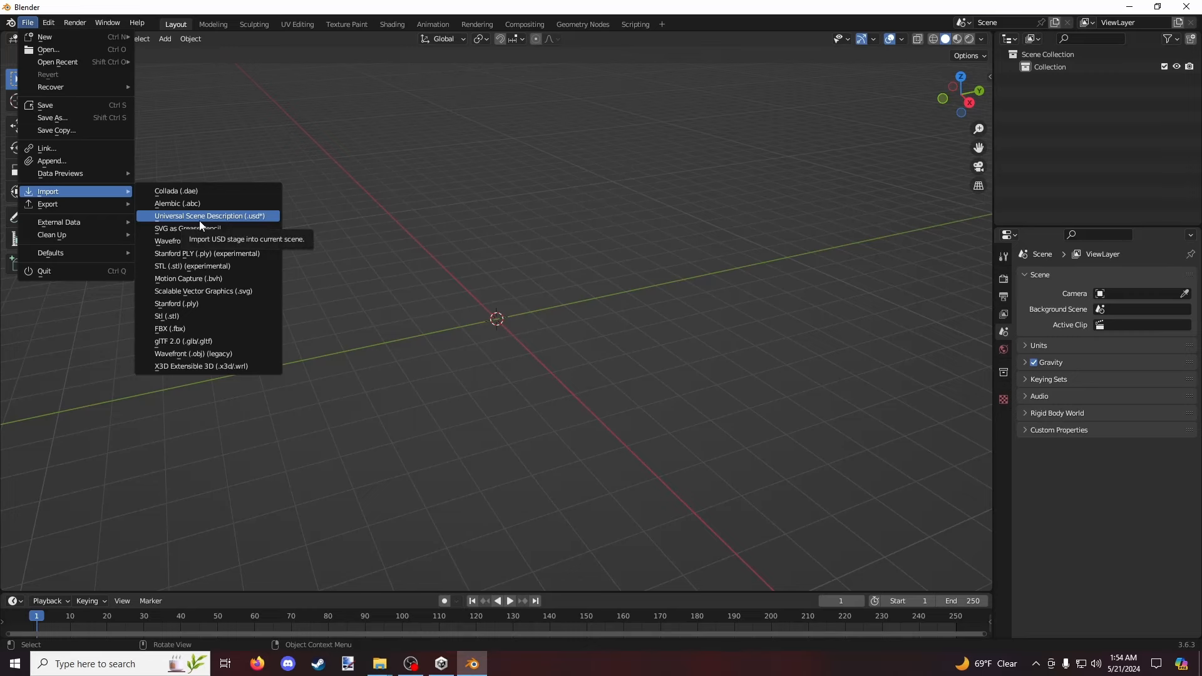
click(177, 329)
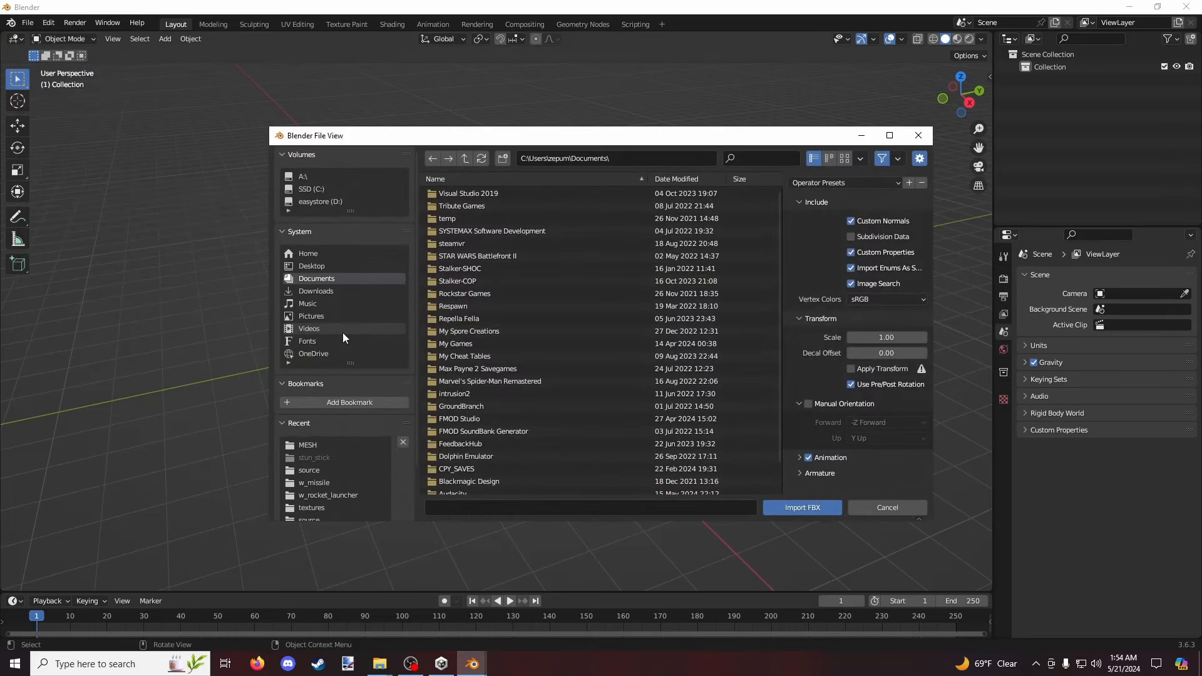
click(615, 156)
key(ctrl+v)
key(Return)
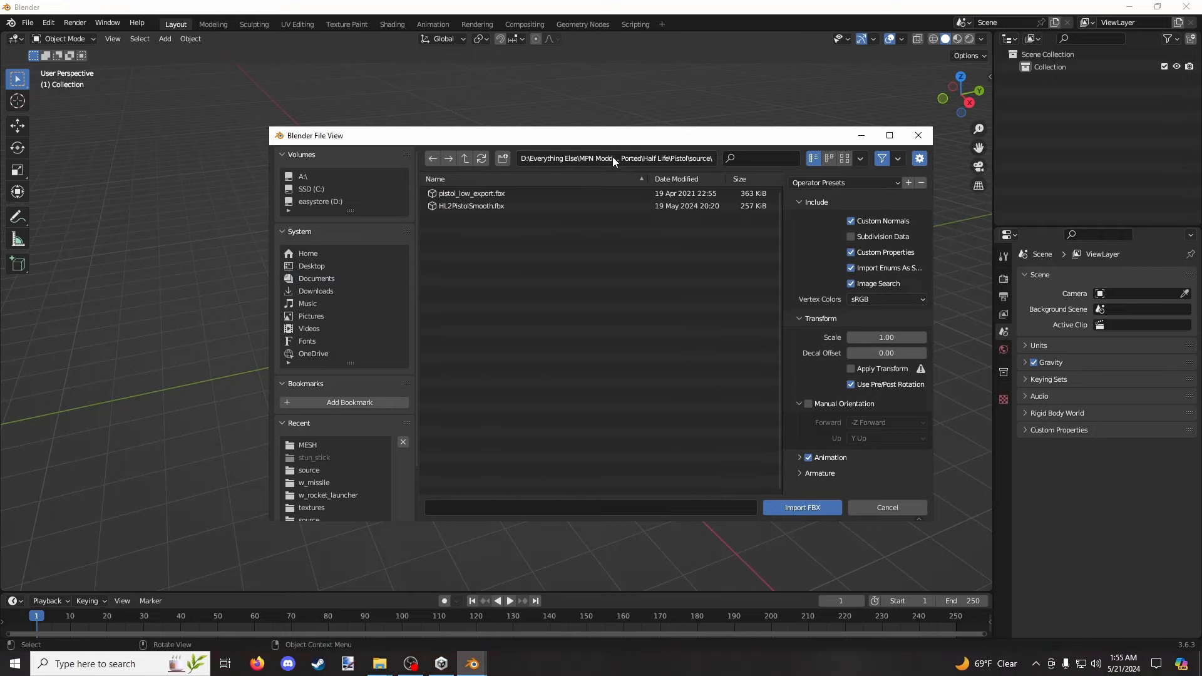
double_click(502, 205)
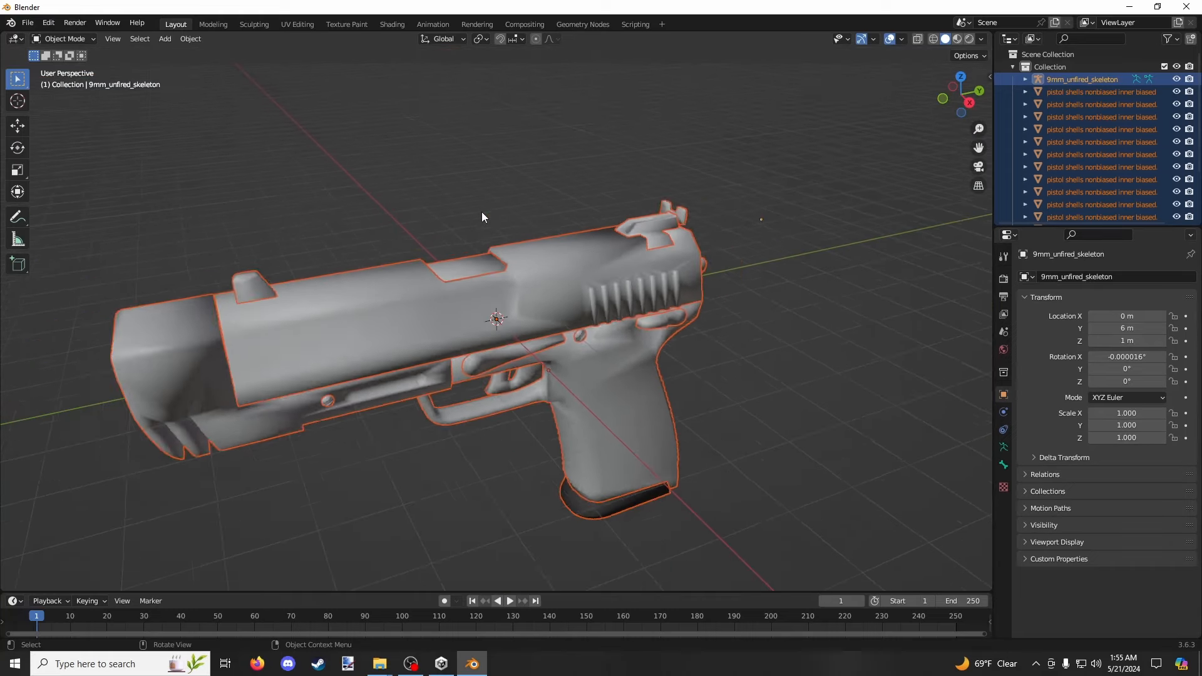
click(475, 213)
middle_drag(370, 253, 609, 223)
drag(280, 237, 794, 521)
right_click(595, 305)
click(727, 411)
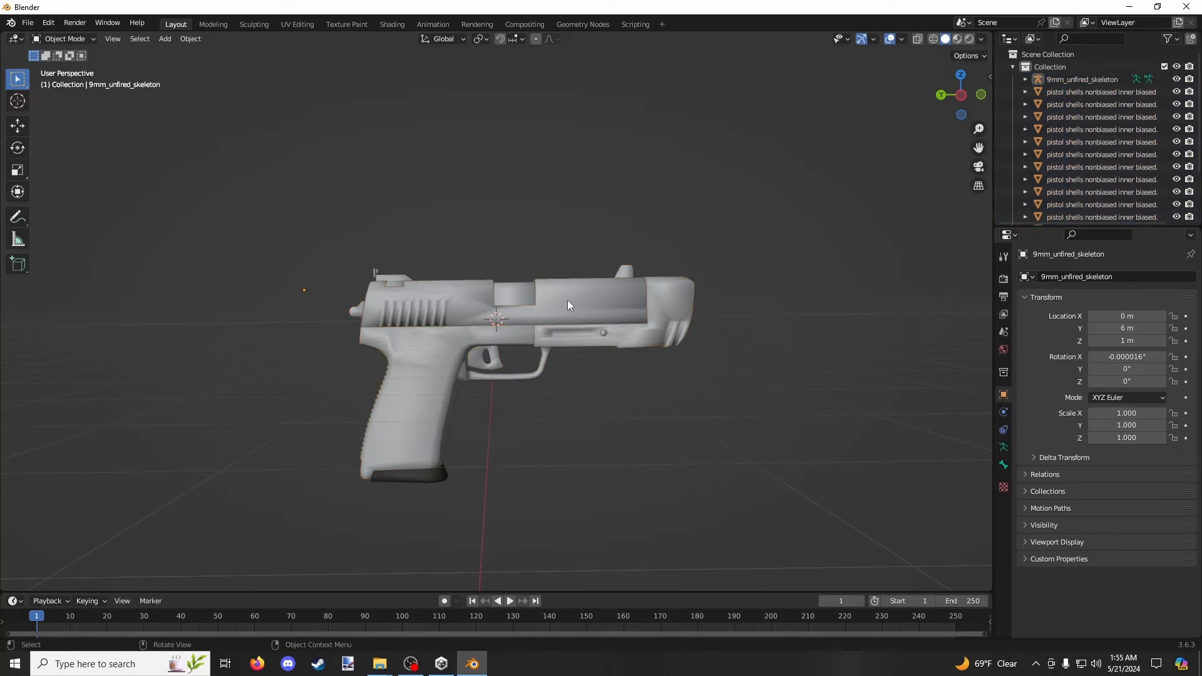
Select all the pistol's mesh parts and apply Shade Smooth to them.
click(567, 300)
click(639, 380)
drag(297, 231, 618, 370)
right_click(590, 302)
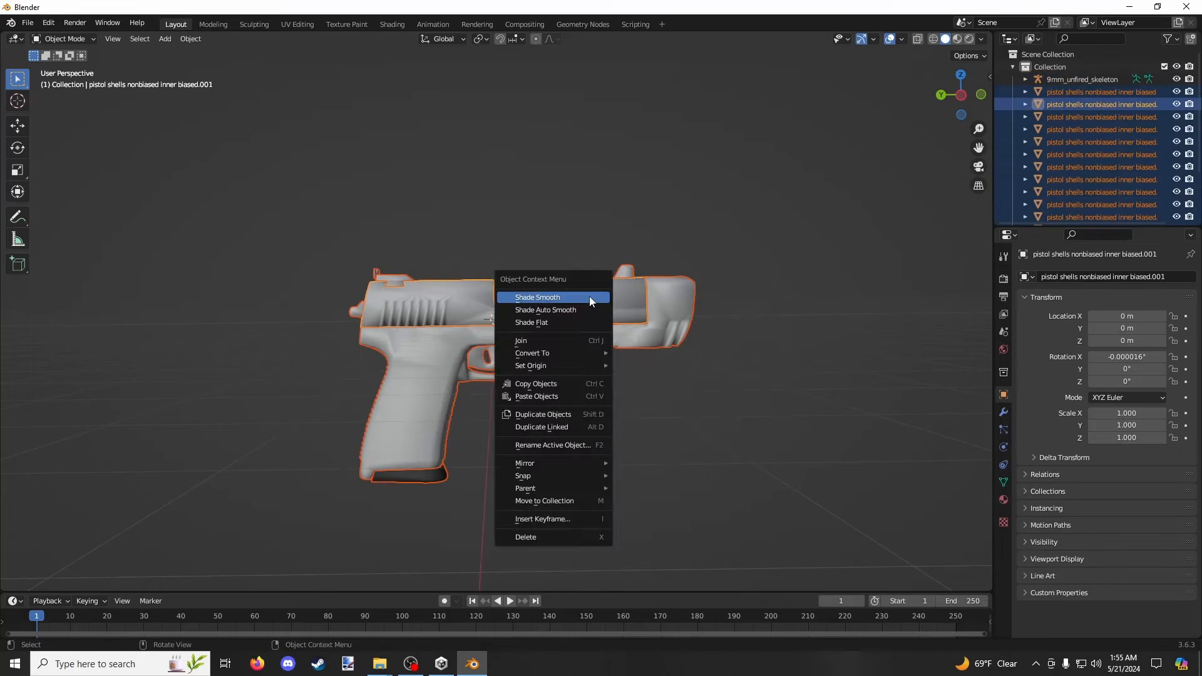
click(557, 298)
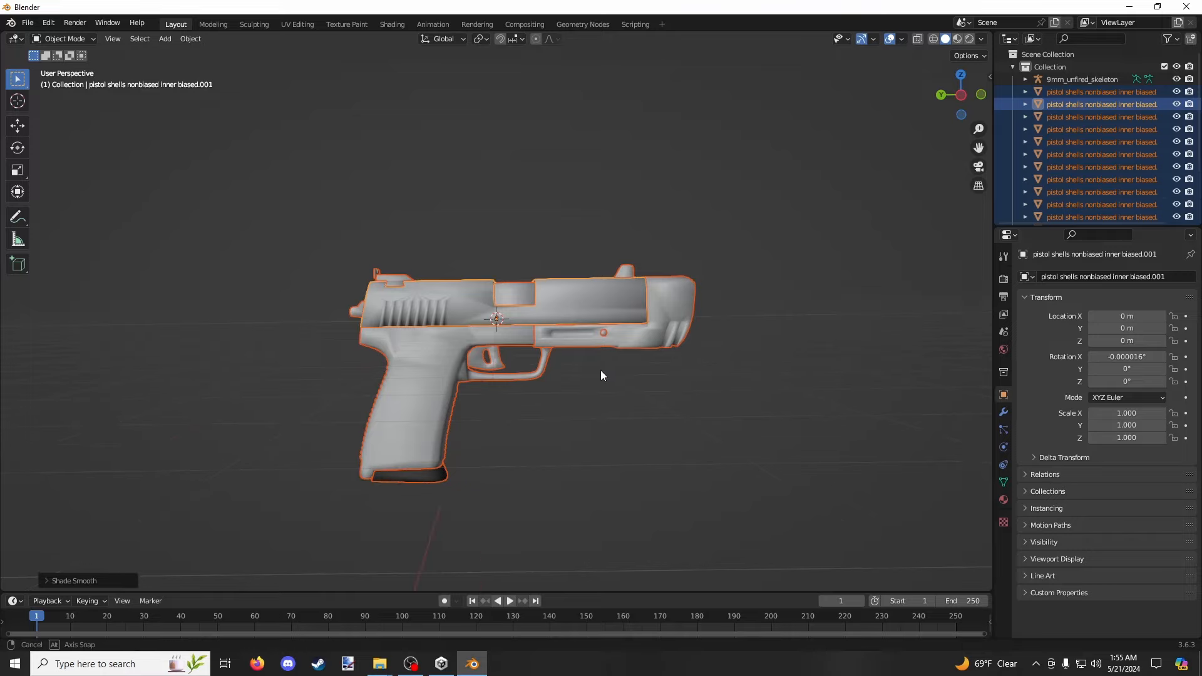
middle_drag(600, 370, 623, 383)
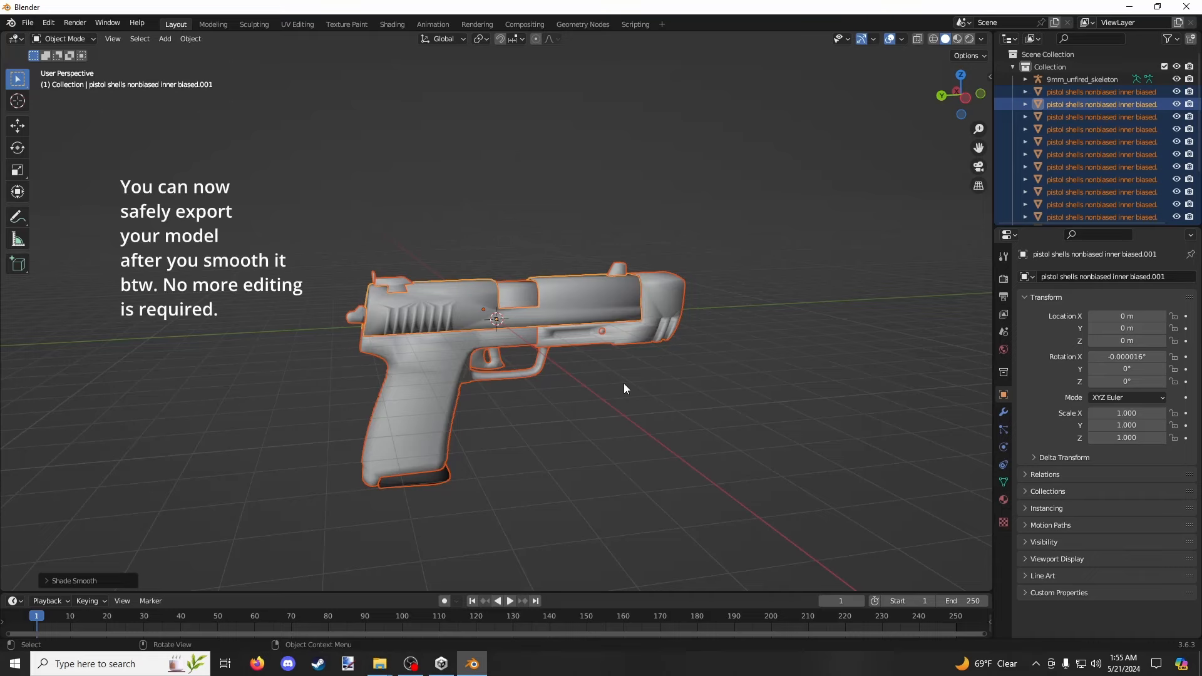
Try to move only the pistol's slide along the Y axis toward the rear with the Move tool.
click(624, 388)
middle_drag(626, 388, 618, 386)
click(565, 297)
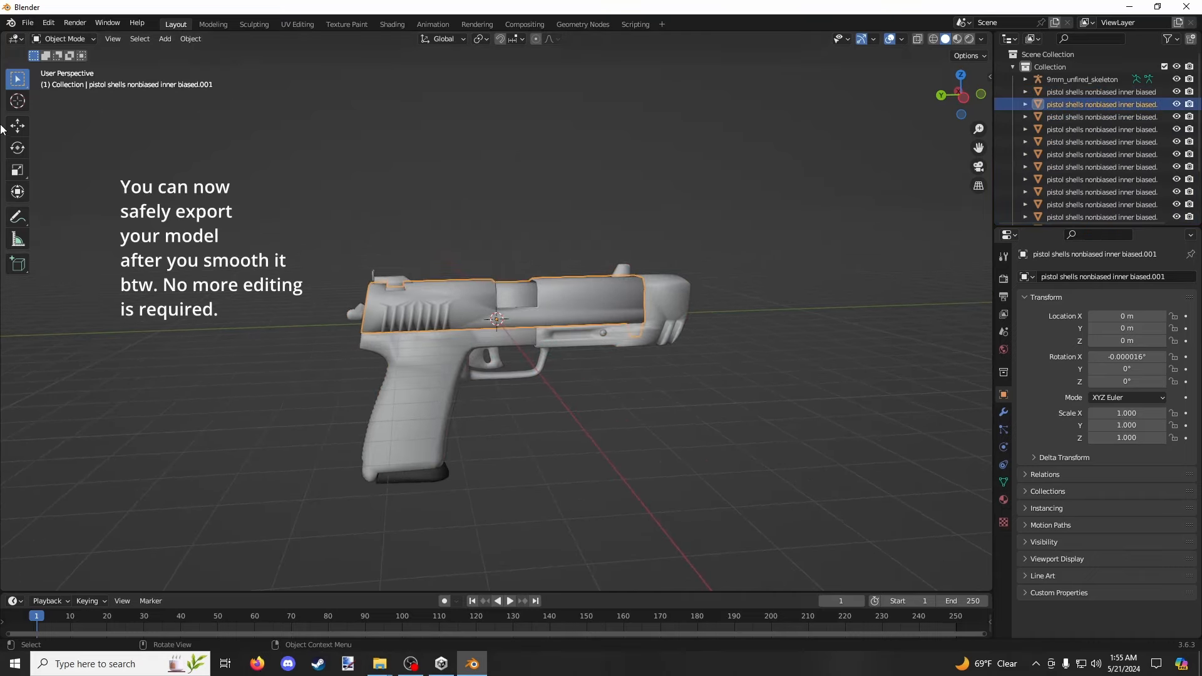
click(16, 131)
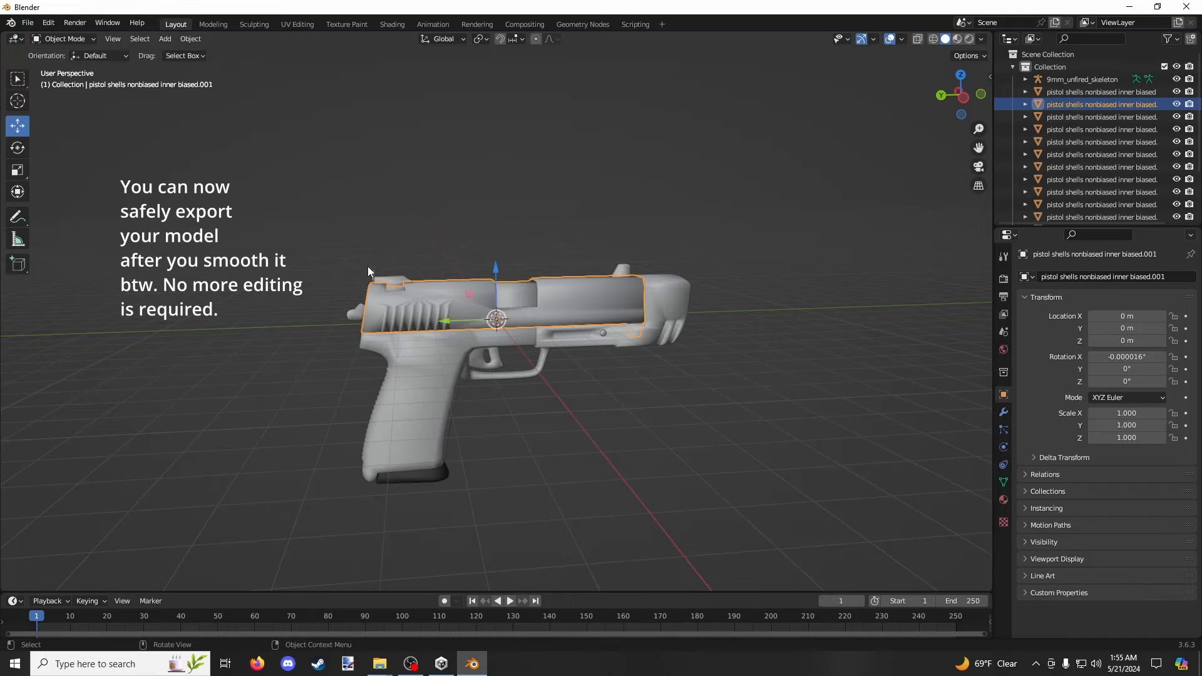
middle_drag(449, 320, 463, 348)
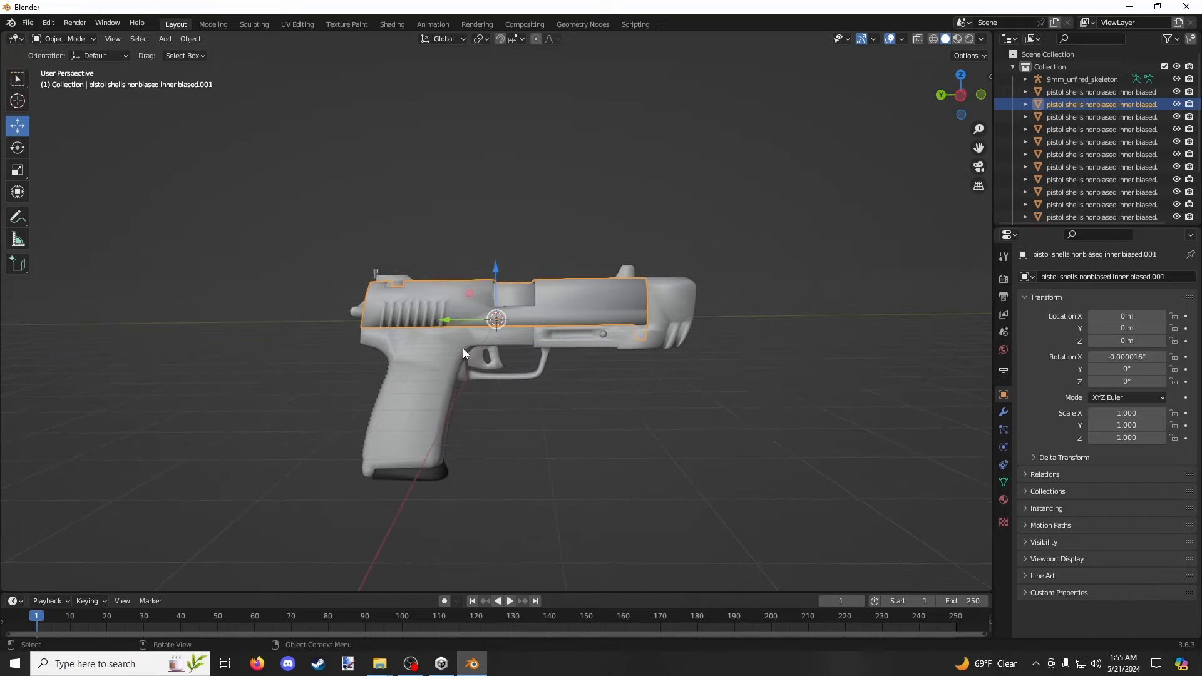
drag(452, 322, 331, 339)
right_click(332, 339)
middle_drag(778, 257, 730, 279)
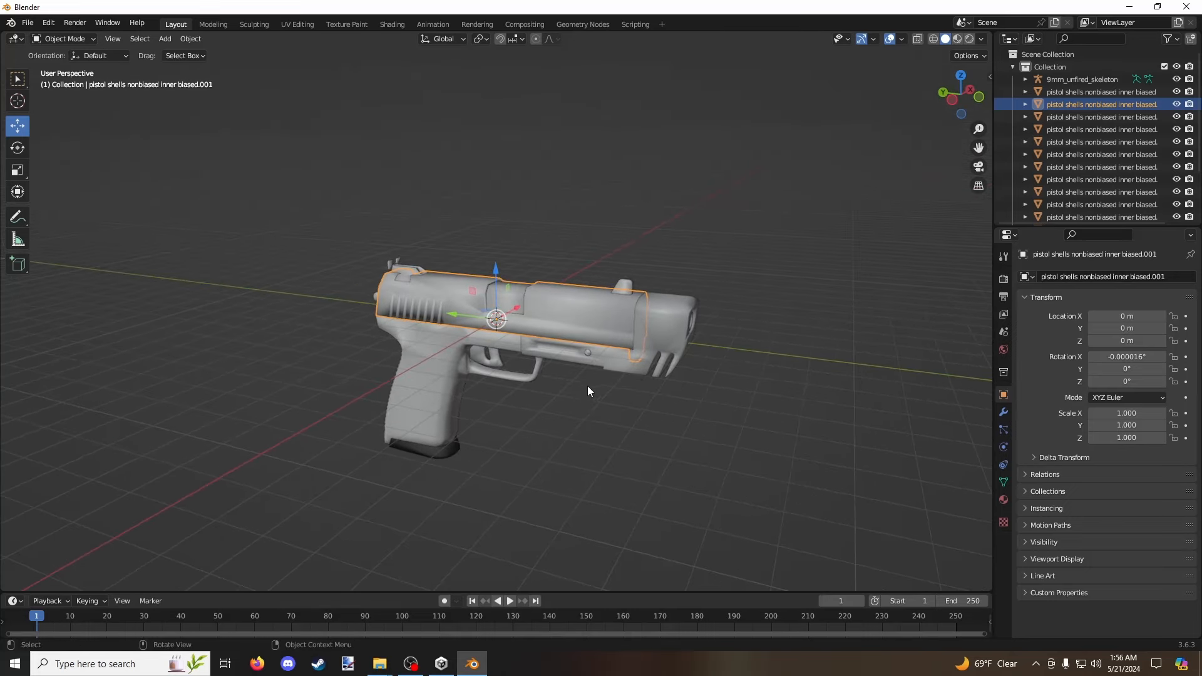
mouse_move(587, 386)
middle_down()
mouse_move(568, 389)
mouse_move(583, 382)
middle_up()
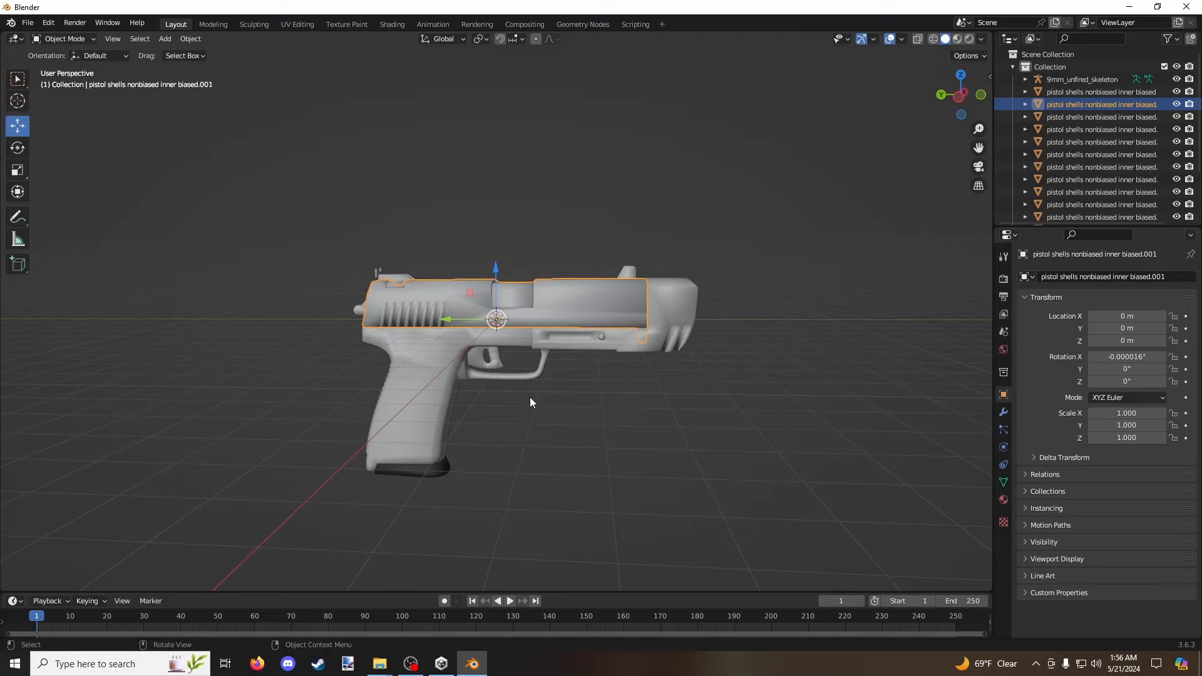
click(445, 598)
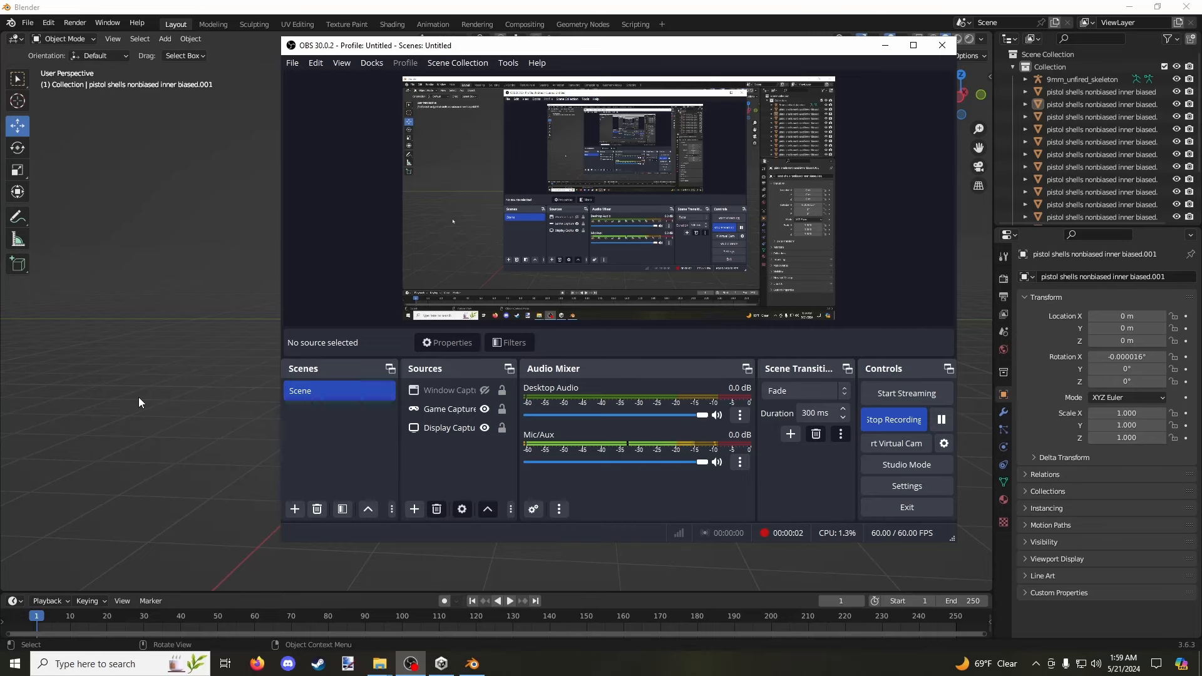
click(139, 401)
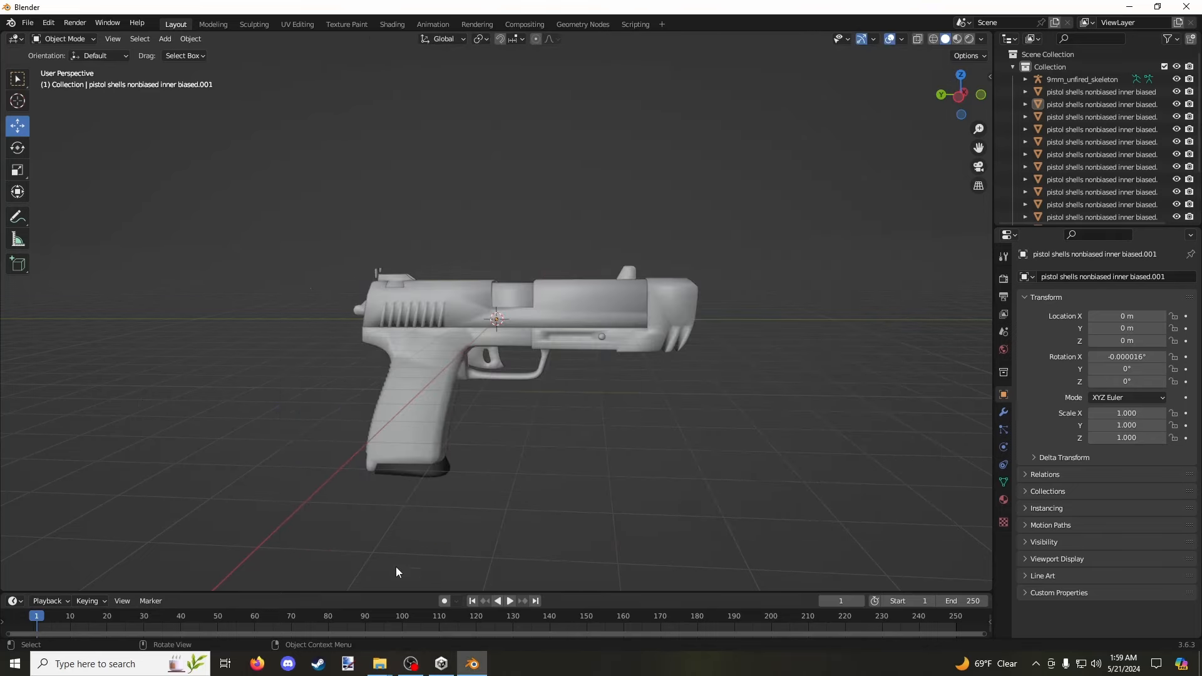
Switch to Unity Hub and start adding a project from disk, browsing to the copied MPN Essentials\Mod Kit folder path.
click(442, 663)
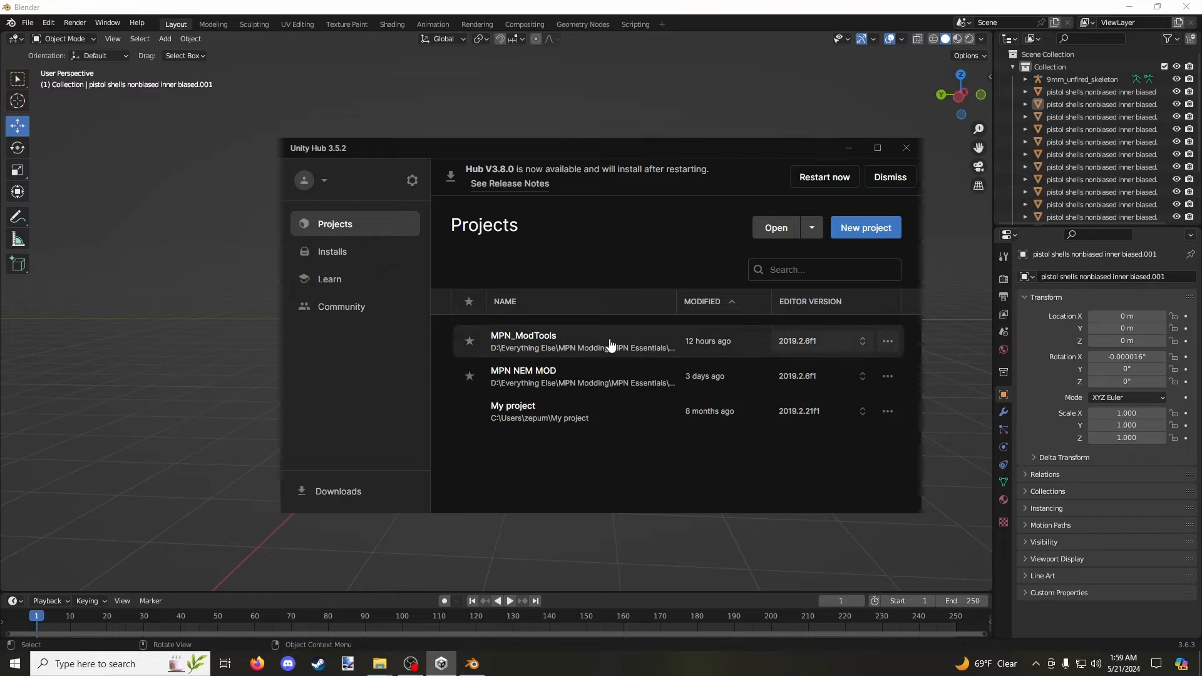
click(812, 237)
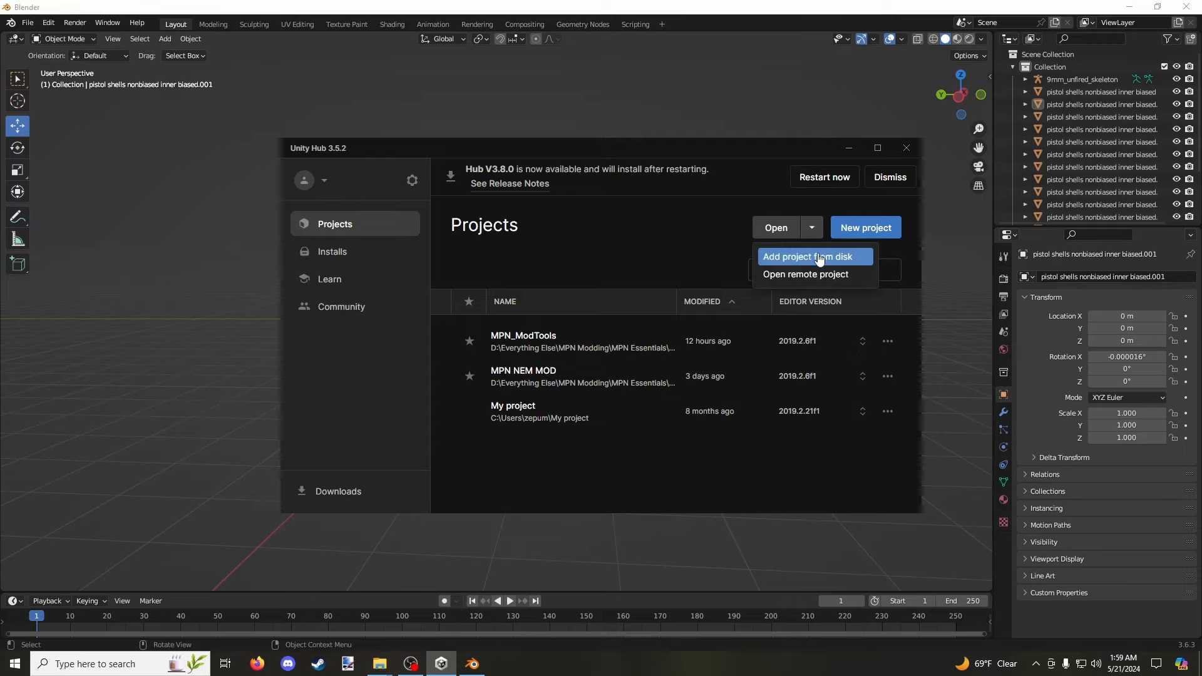
click(818, 258)
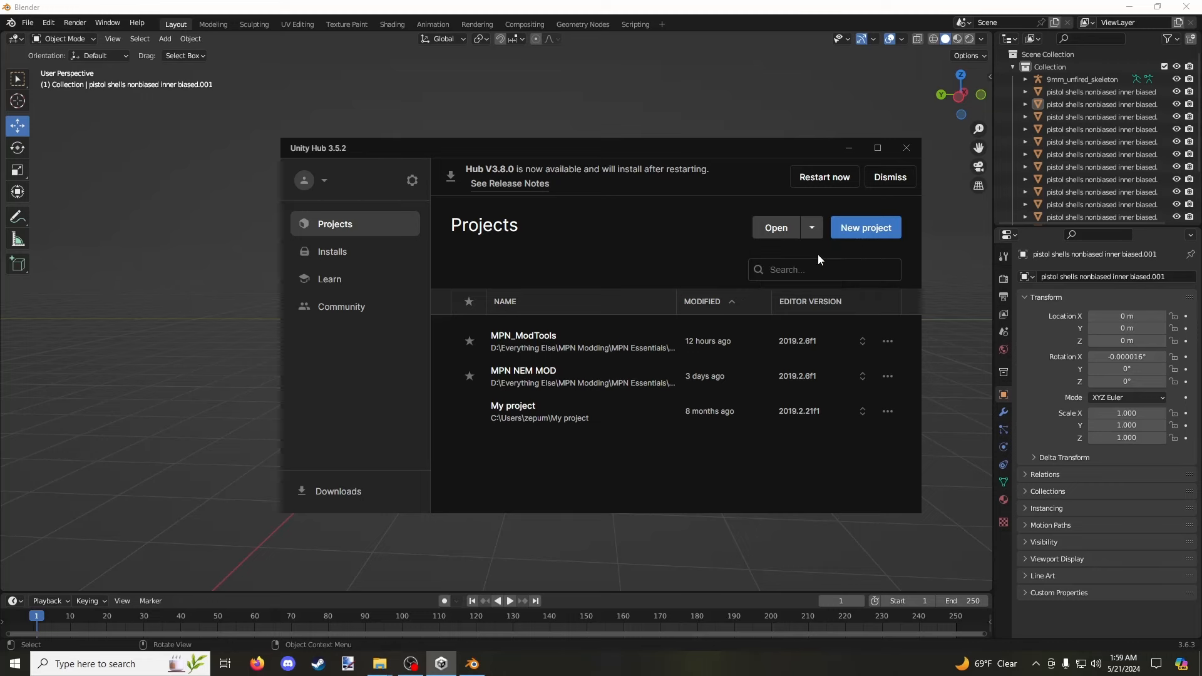
click(583, 169)
key(ctrl+v)
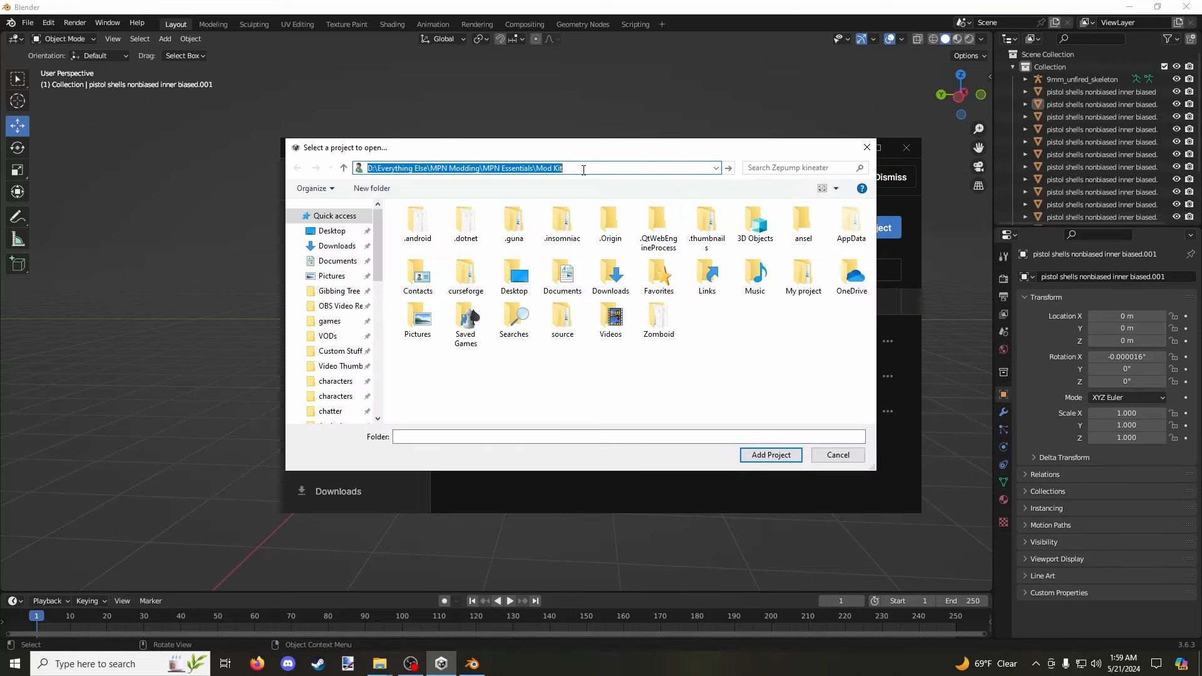
key(Return)
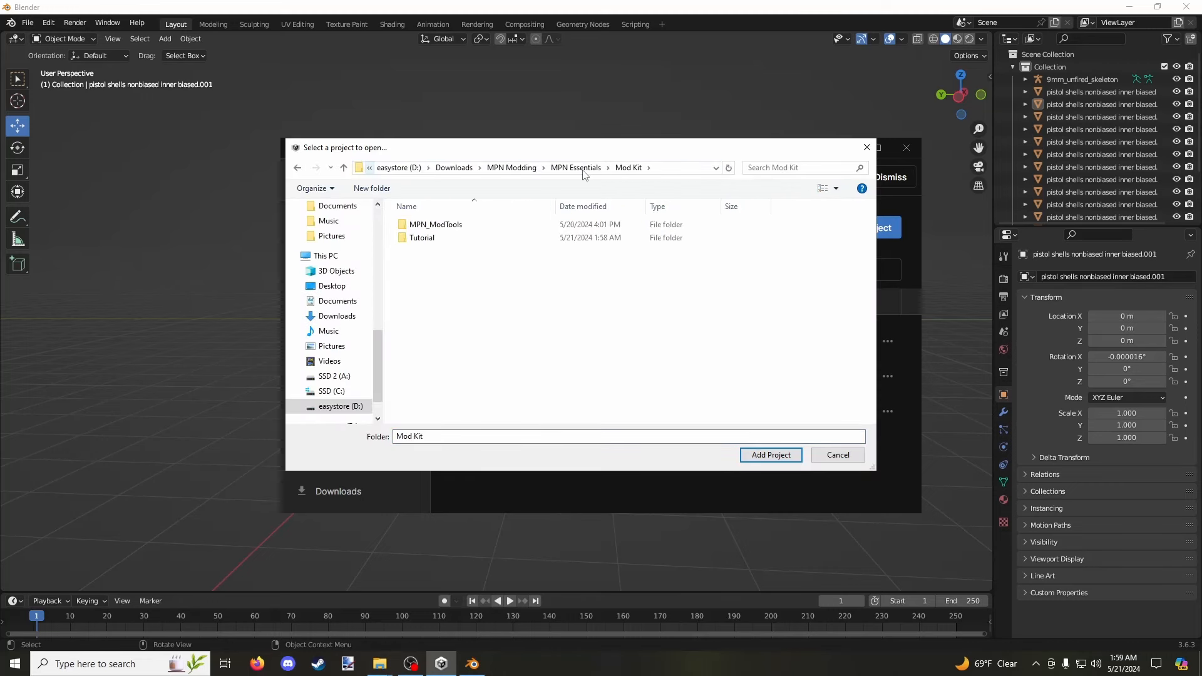
Try to add the Mod Kit's outer Tutorial folder as a project.
click(454, 241)
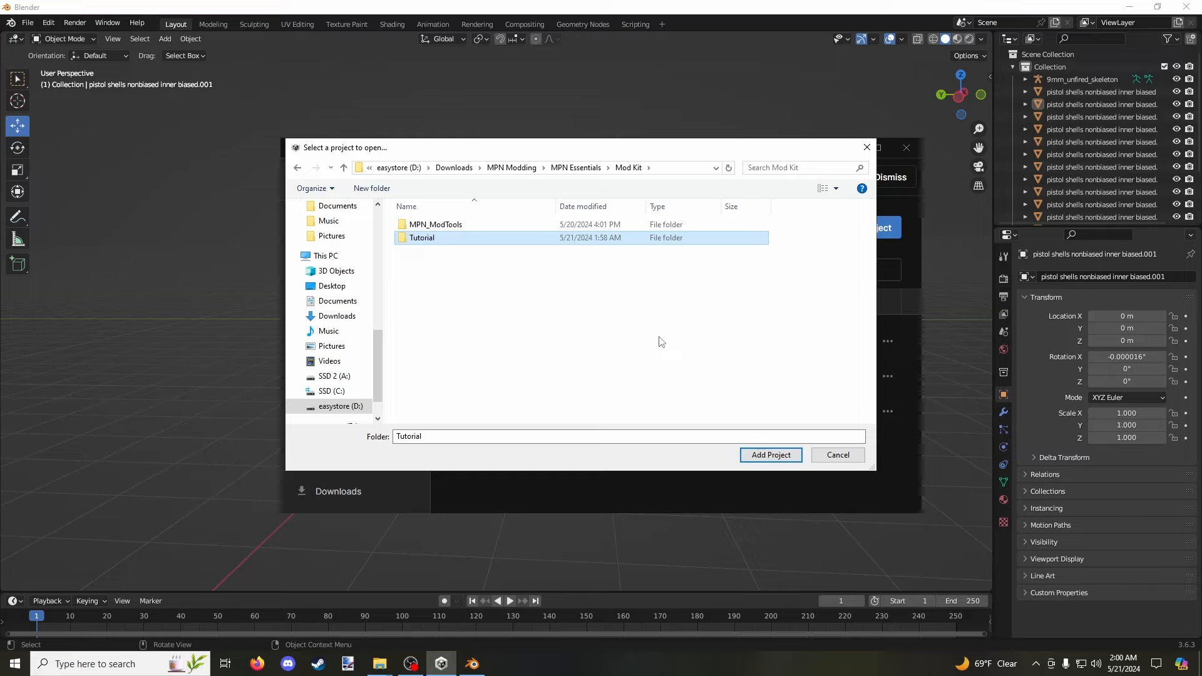
double_click(467, 226)
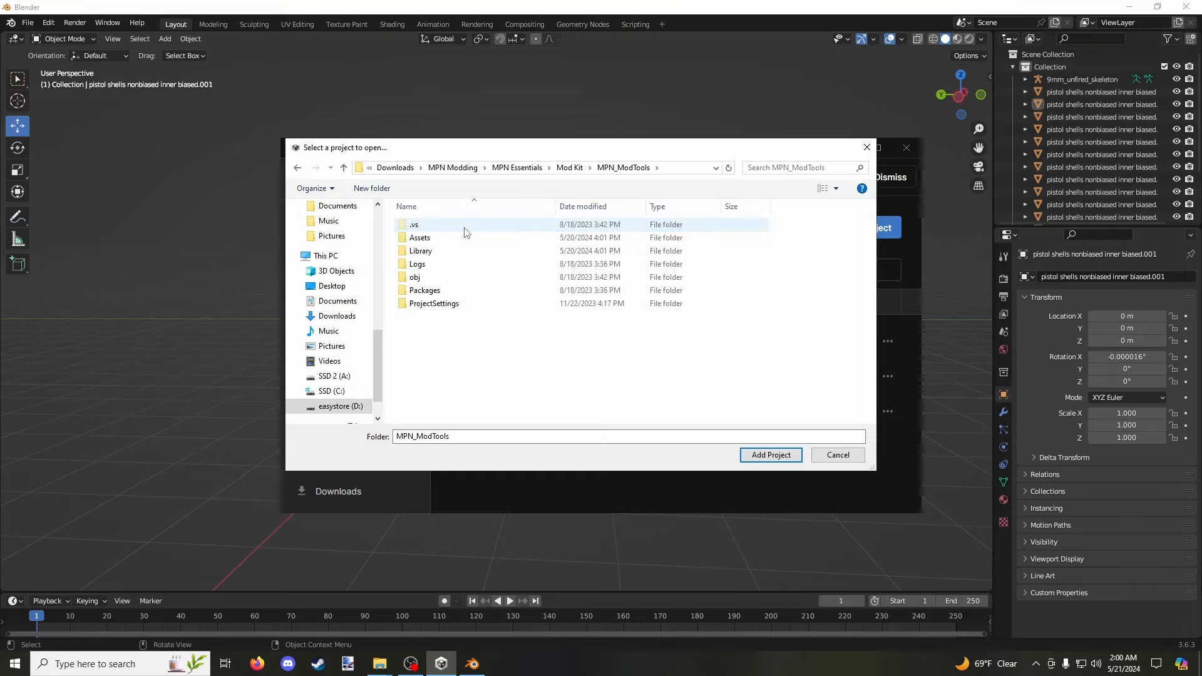
key(BackSpace)
double_click(445, 239)
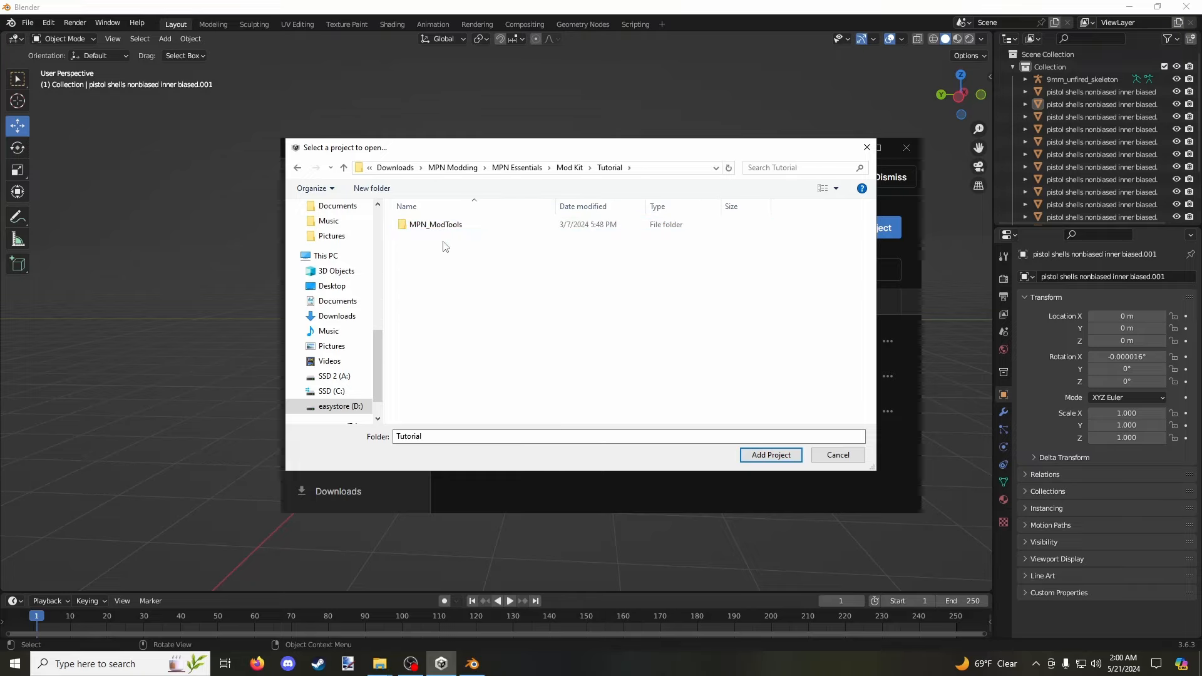
key(BackSpace)
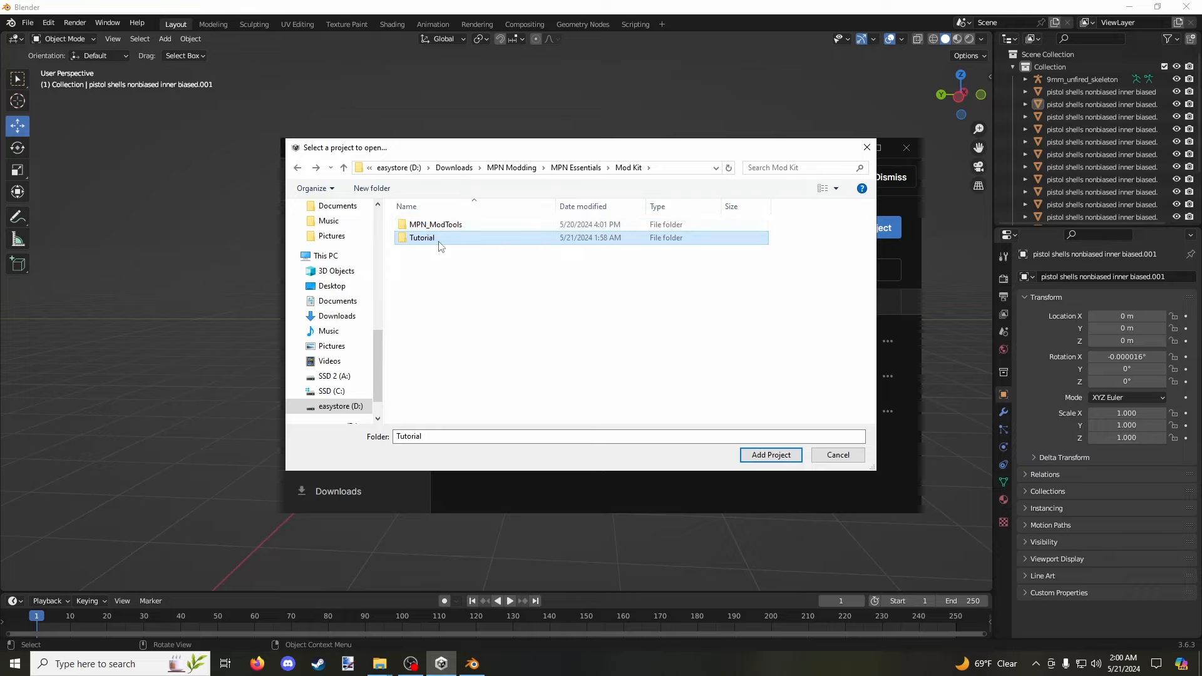
click(440, 226)
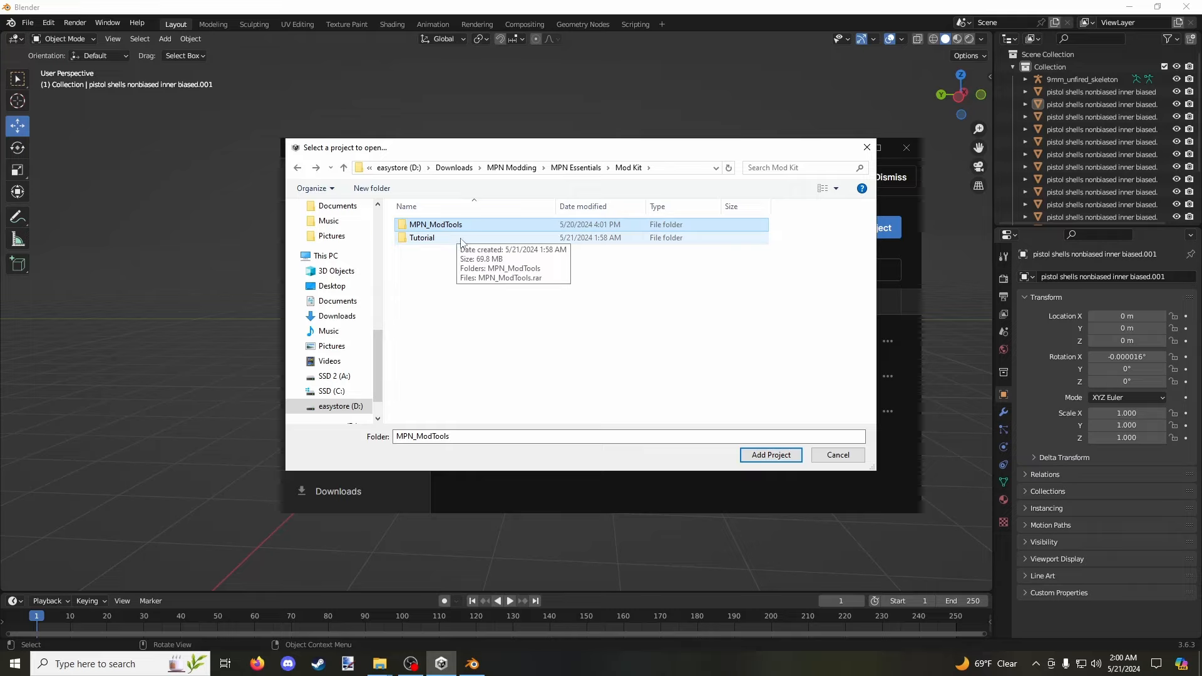
click(461, 239)
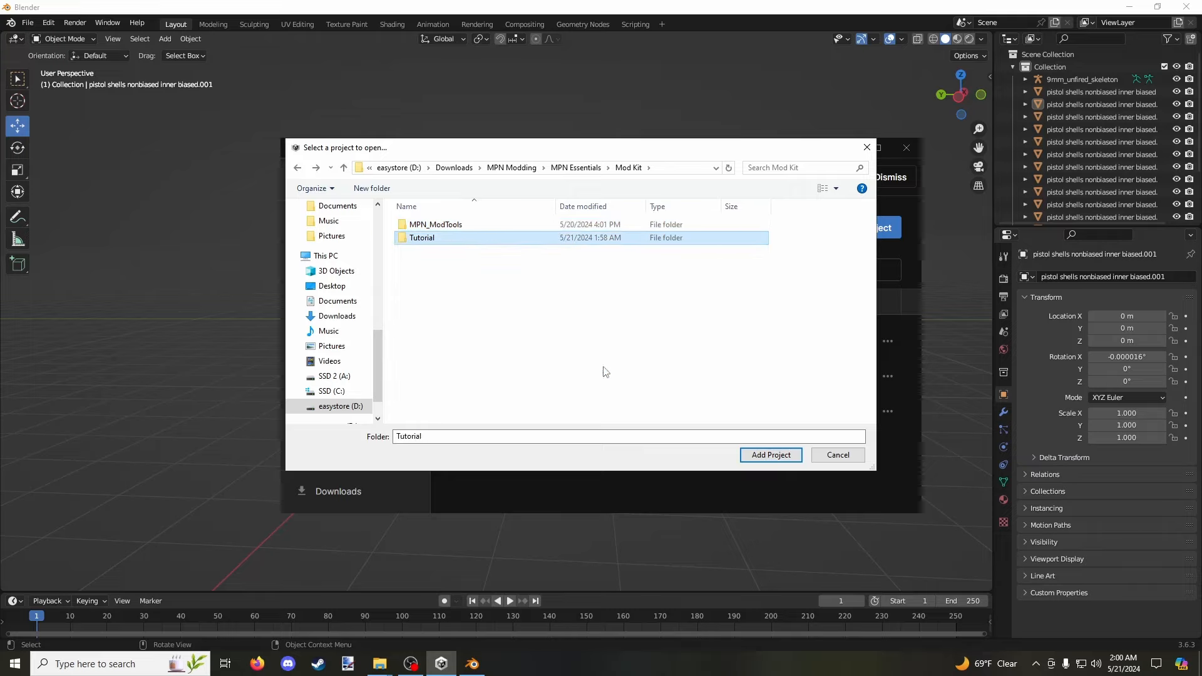
click(741, 453)
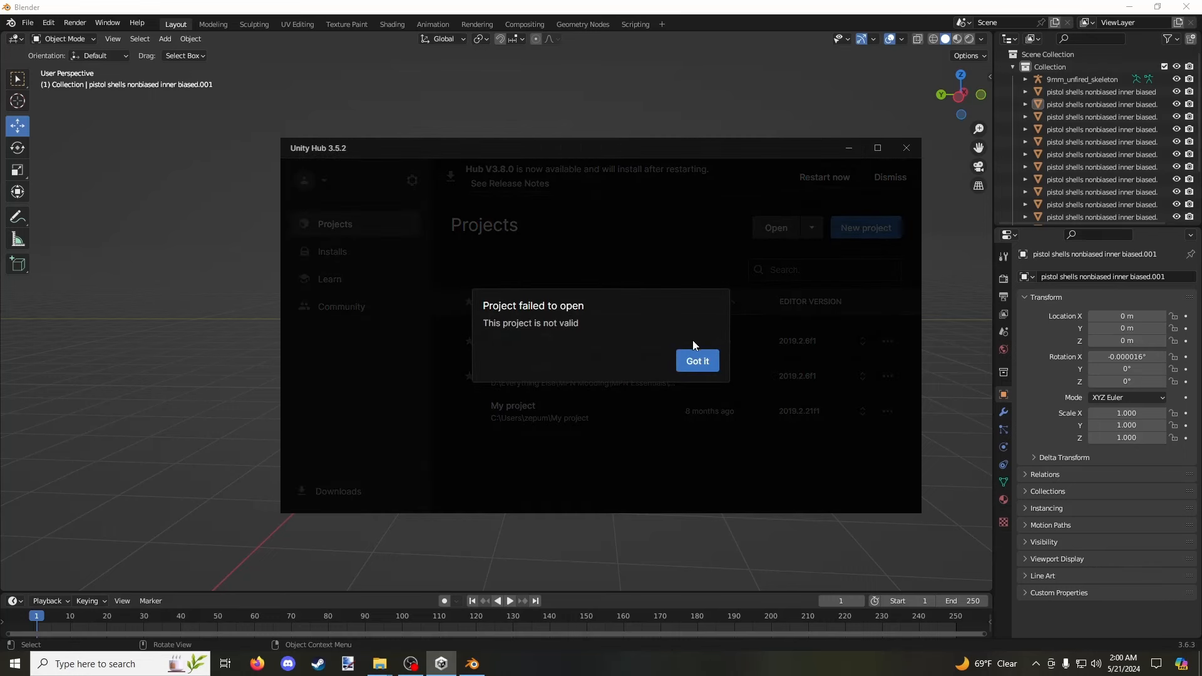
click(696, 360)
Start adding a project from disk again and rename the MPN_ModTools folder inside Mod Kit\Tutorial as Tutorial.
click(812, 228)
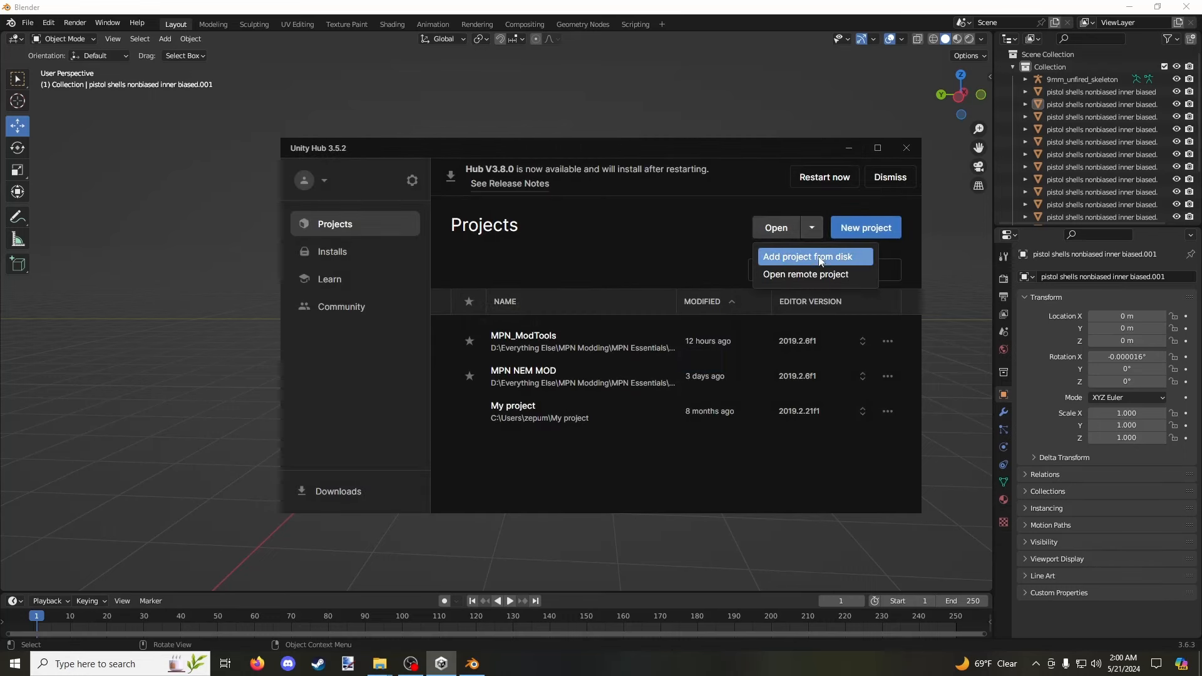
click(821, 262)
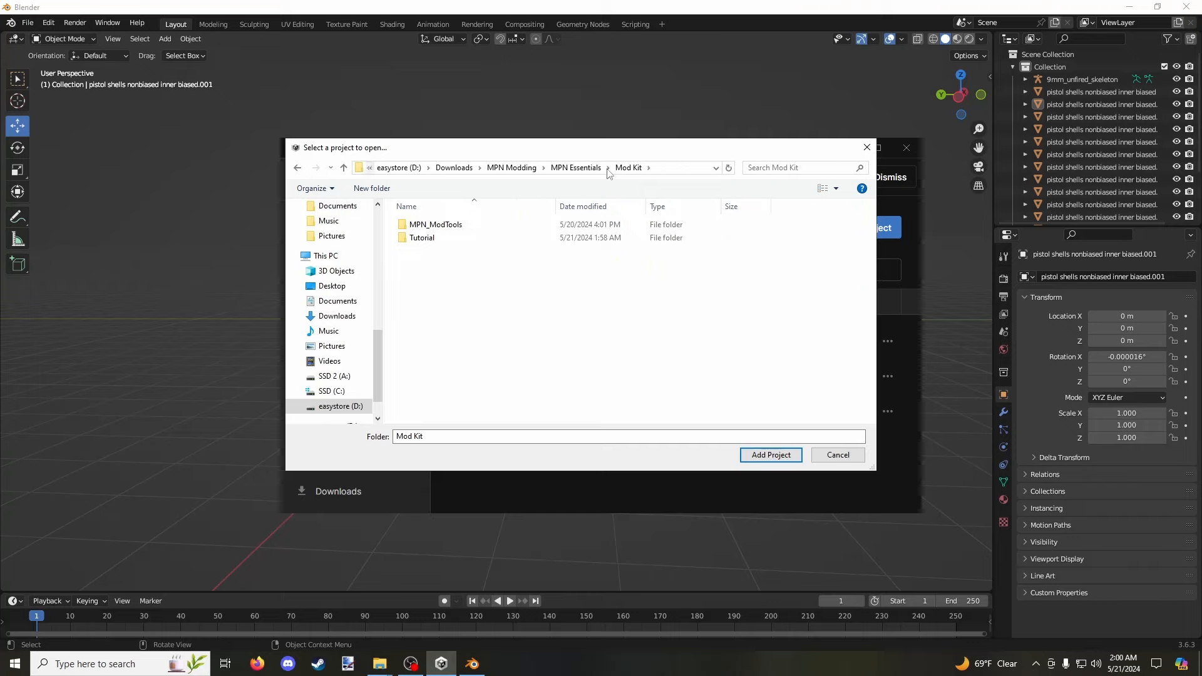
double_click(490, 238)
click(483, 227)
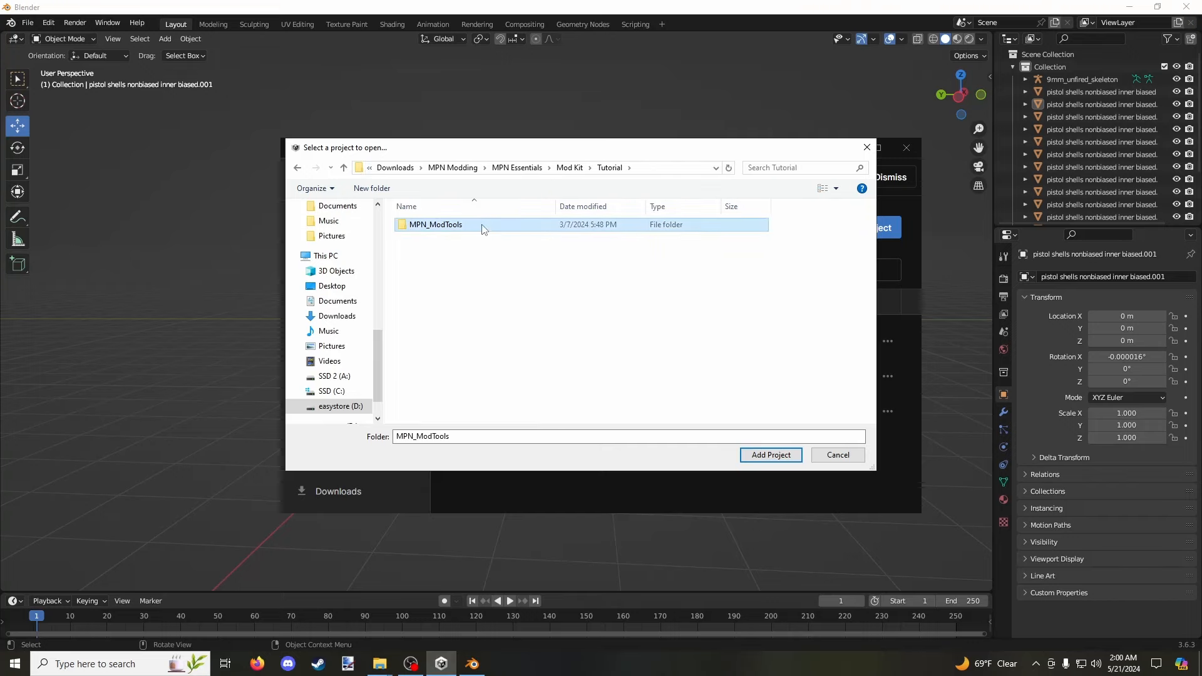
right_click(484, 228)
click(530, 573)
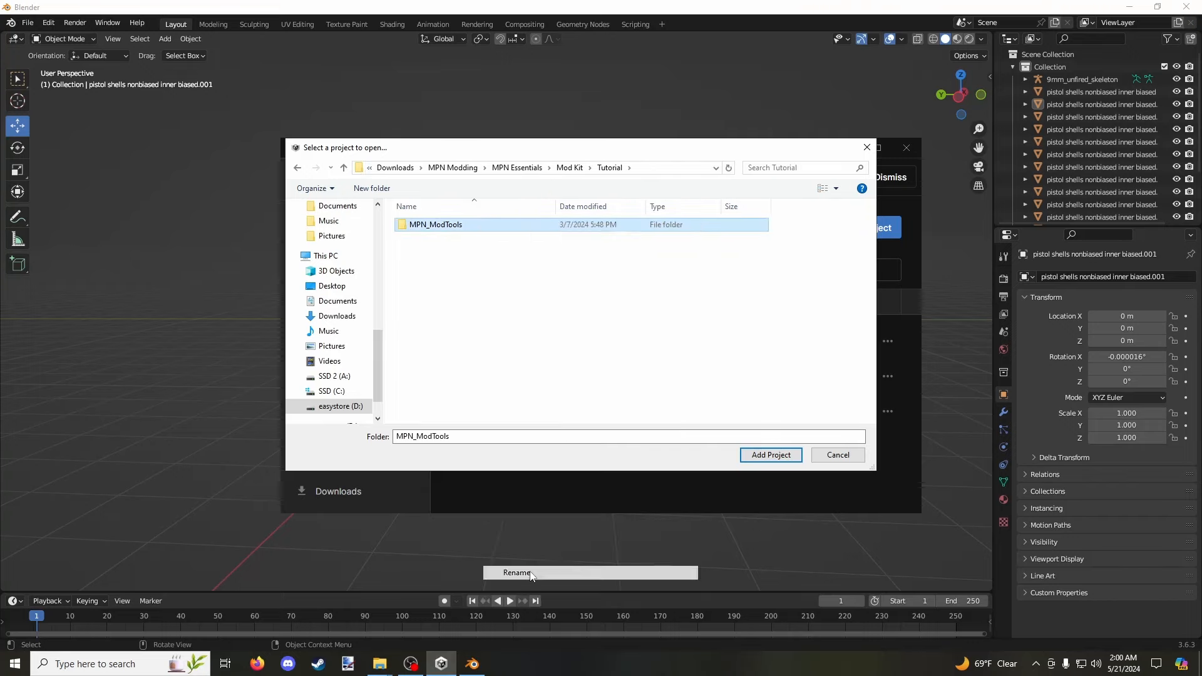
text(Tutorial)
key(Return)
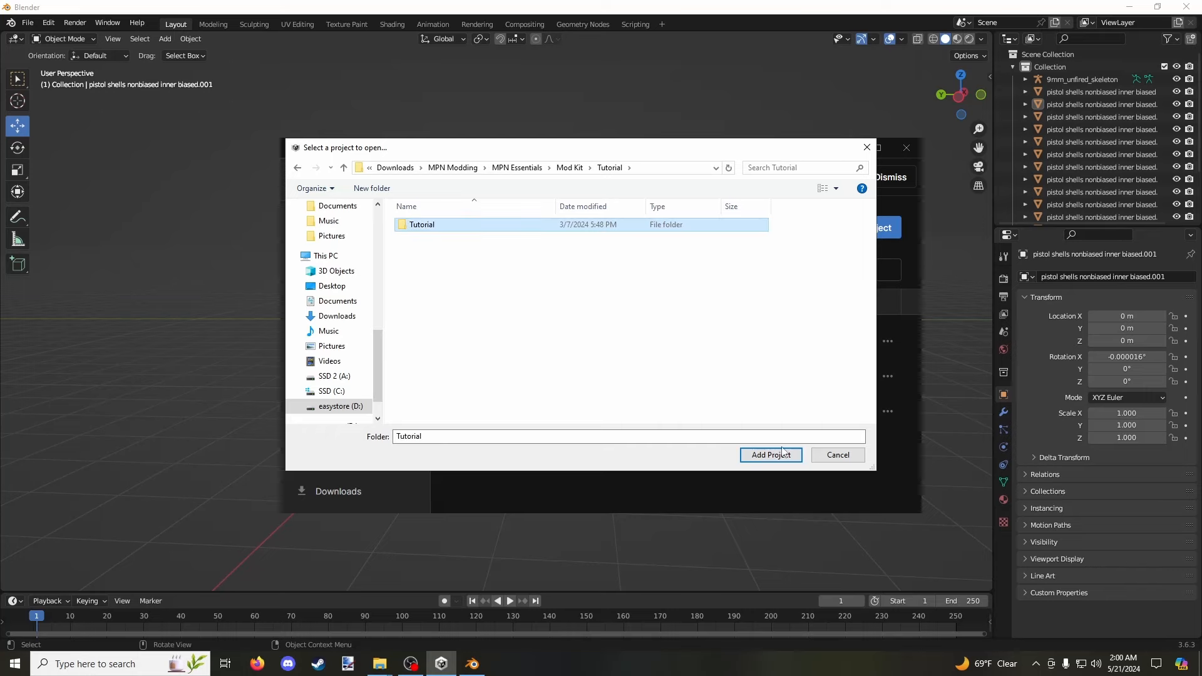
Add the renamed inner Tutorial folder as a project and open that project in the Unity editor.
click(781, 453)
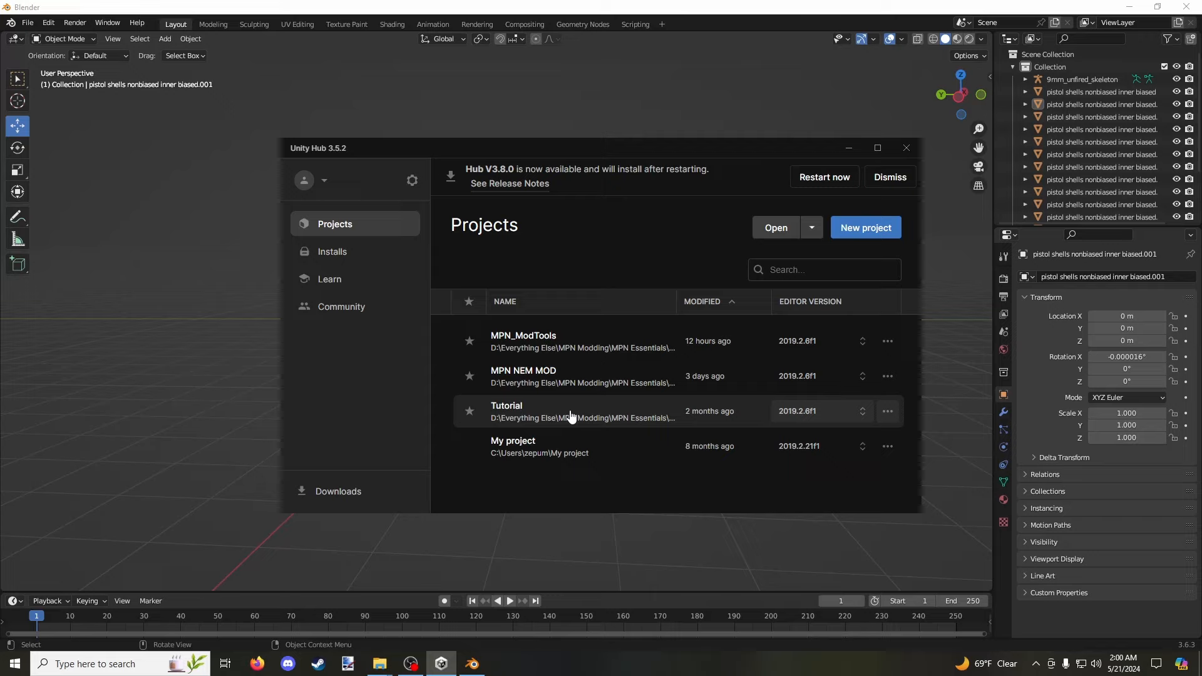
click(621, 413)
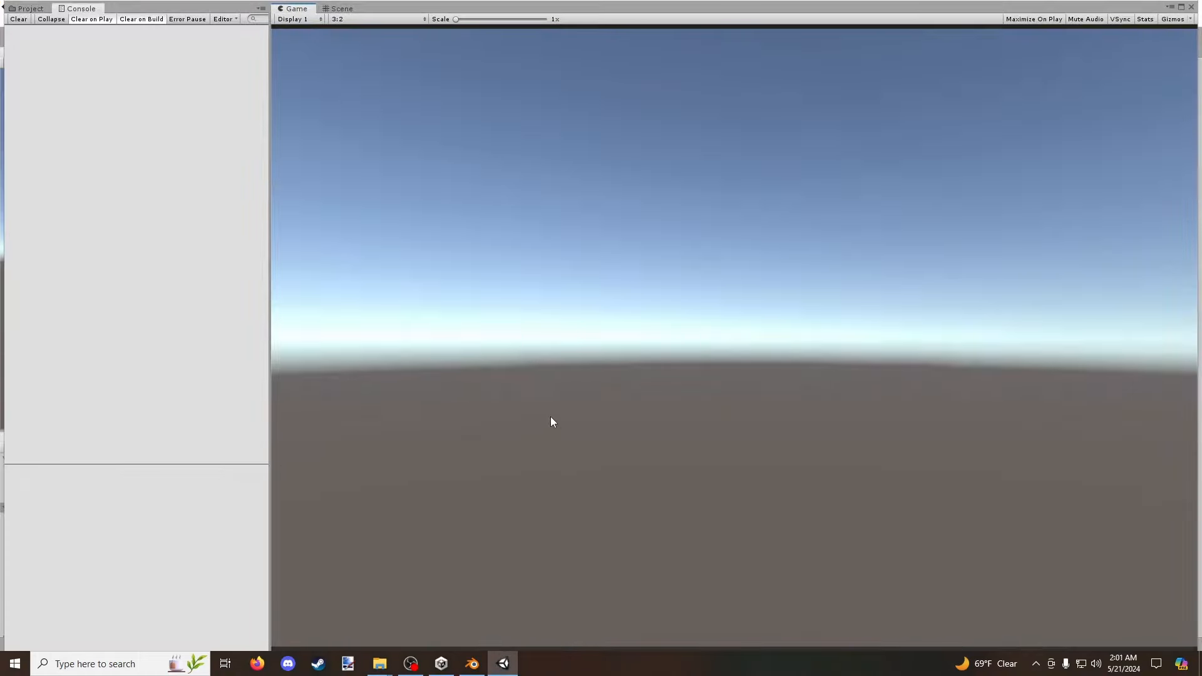
scroll(439, 256, up, 1)
scroll(357, 135, down, 1)
scroll(422, 190, up, 1)
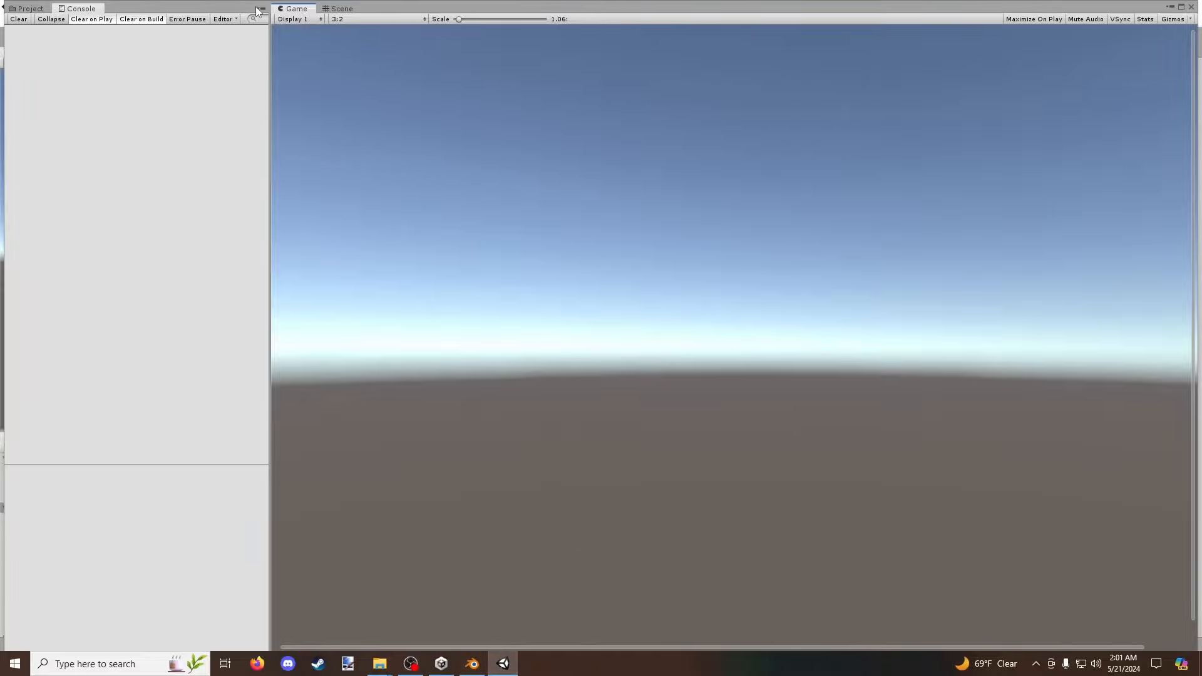
Close the floating Project, Console and Game window and enlarge the Scene view by shrinking the docked Project area.
click(22, 8)
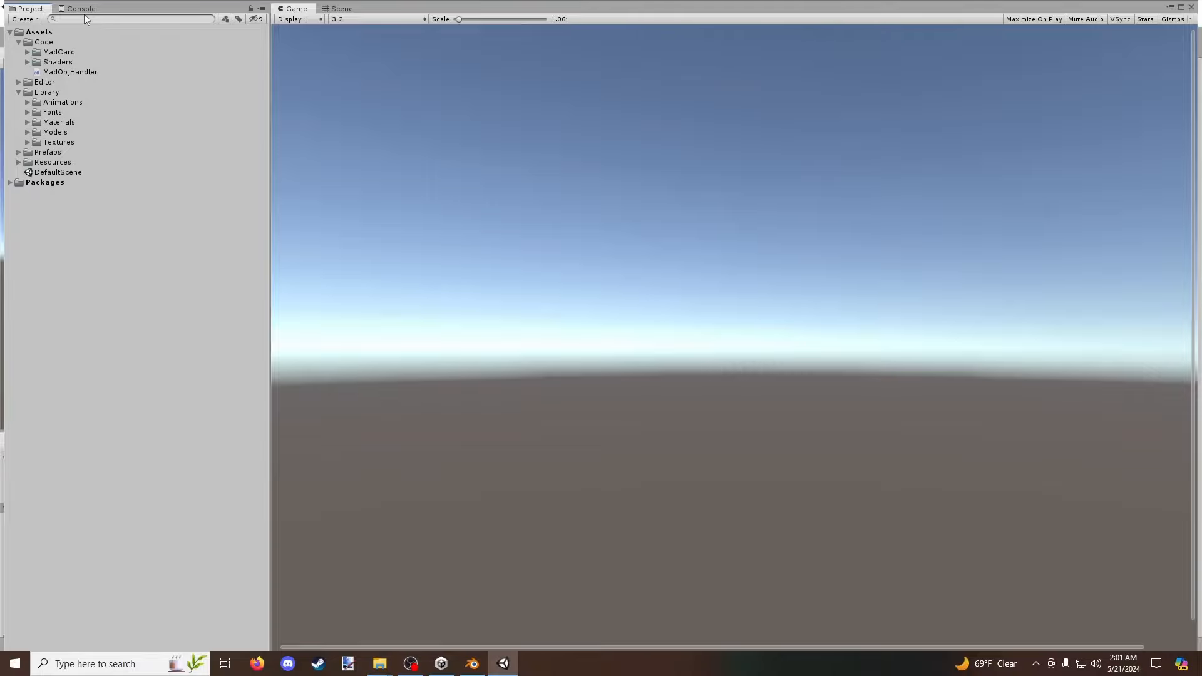
drag(97, 6, 94, 484)
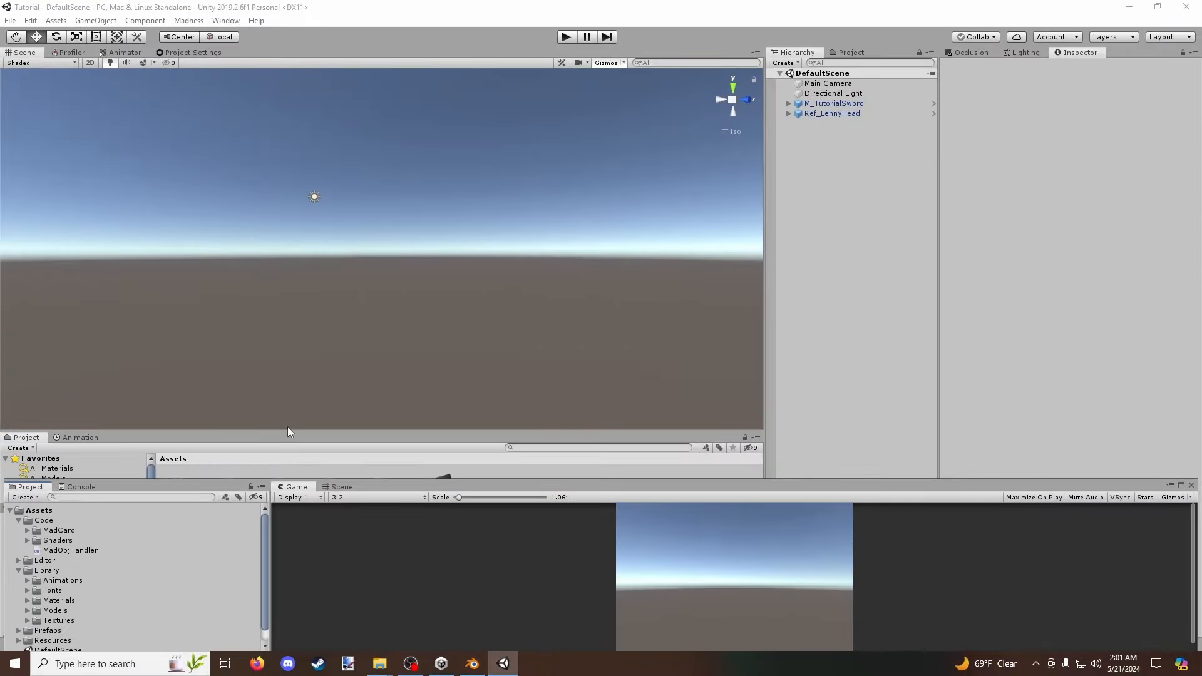
click(1191, 486)
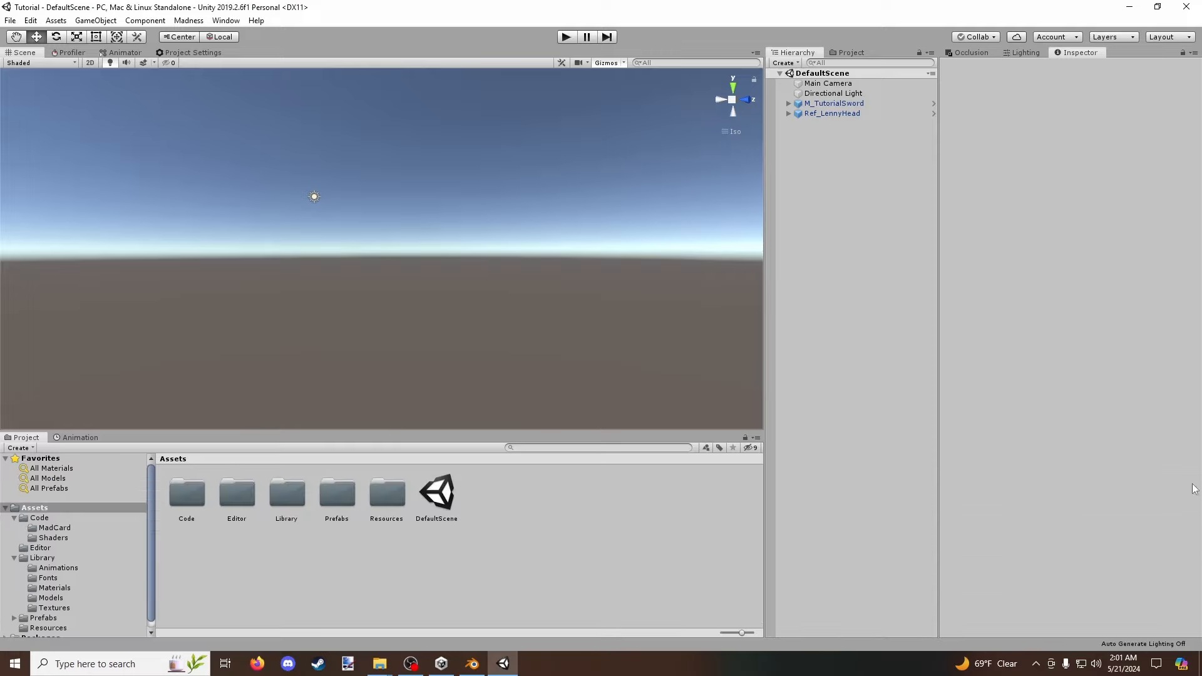
drag(429, 432, 430, 470)
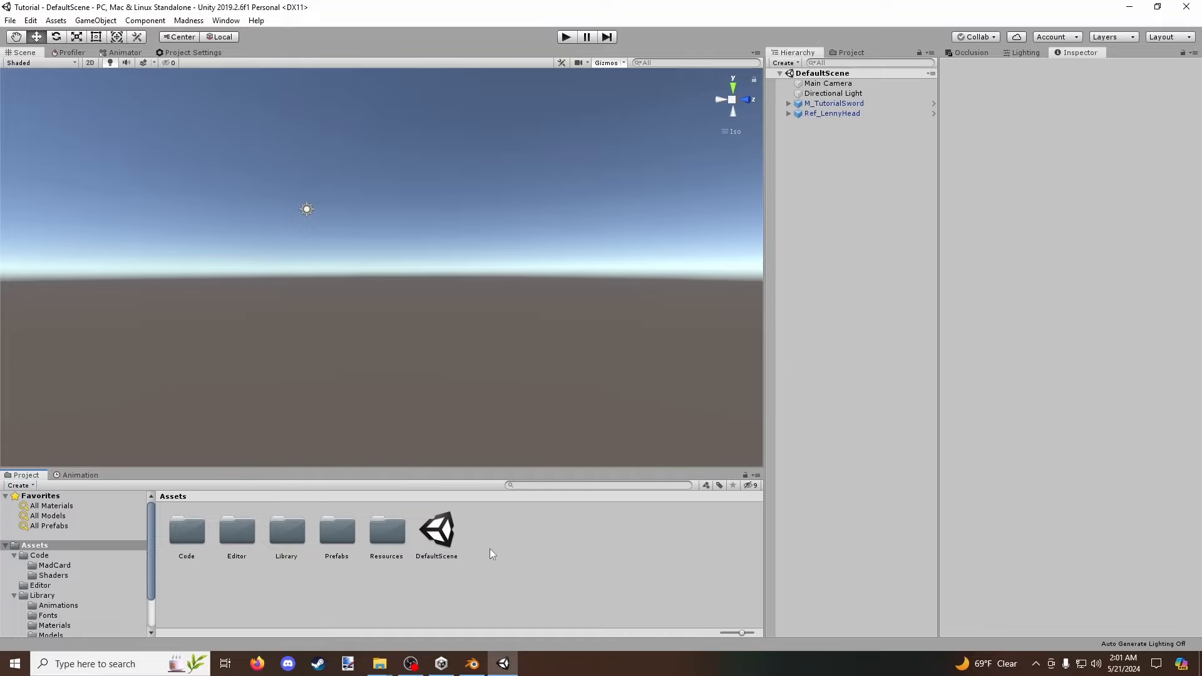
Create a folder named Tutorial Pistol in the project's Assets and open it.
right_click(488, 573)
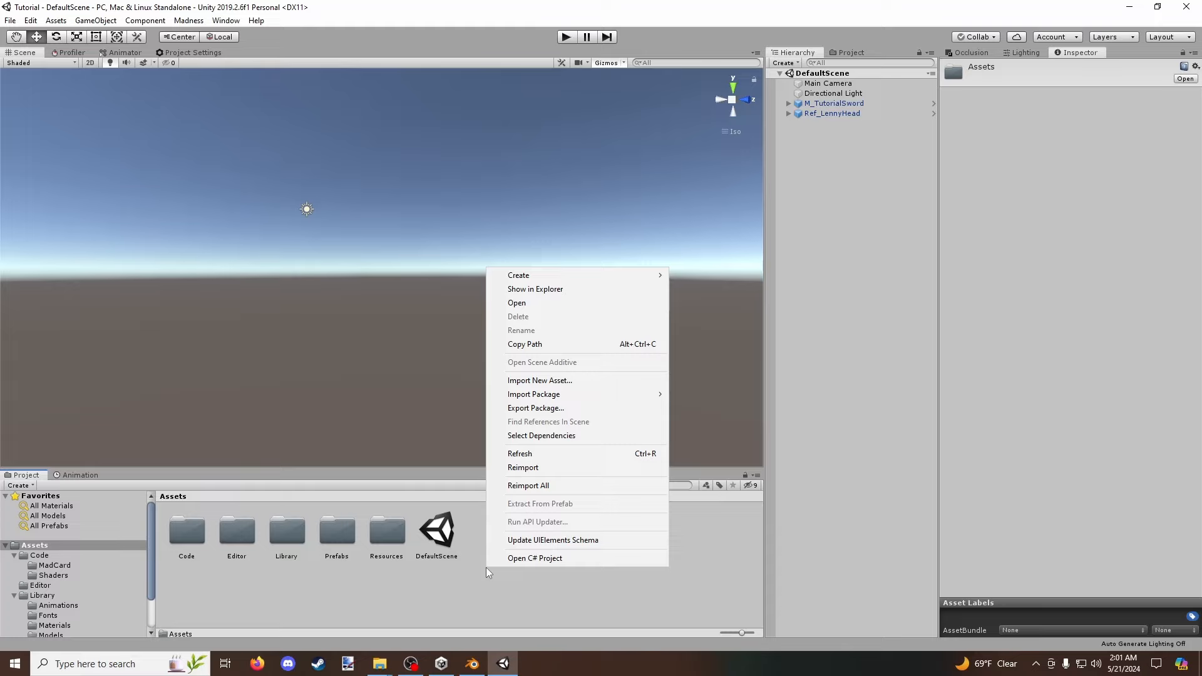
mouse_move(601, 276)
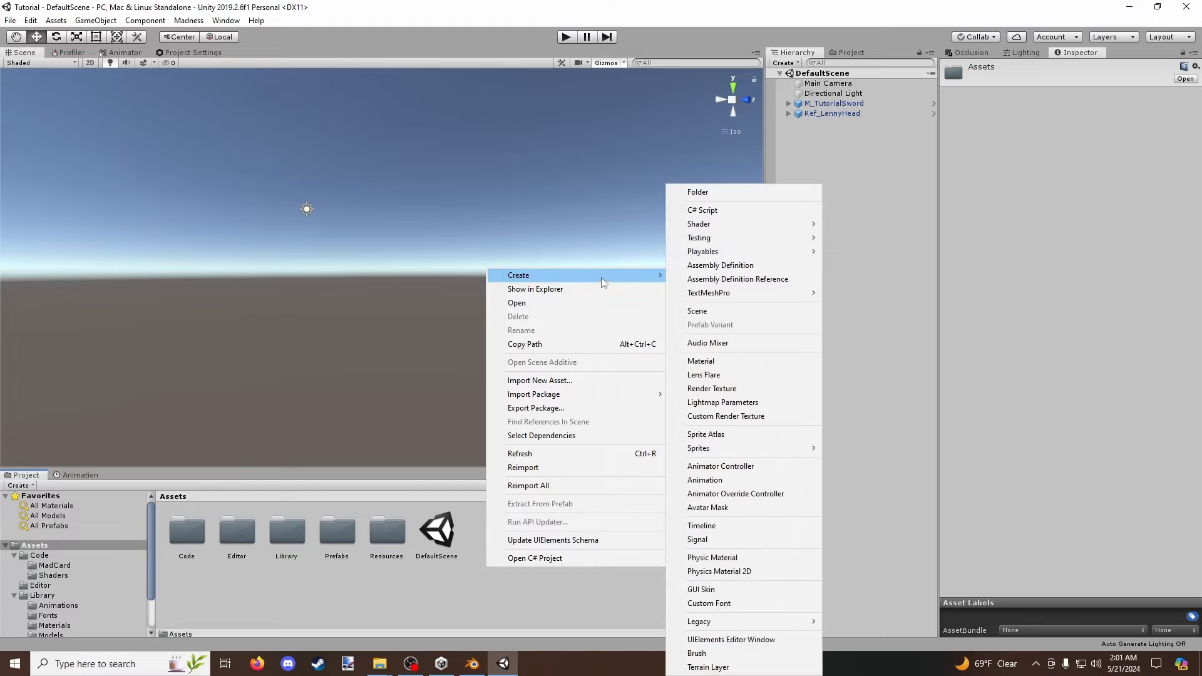
click(708, 192)
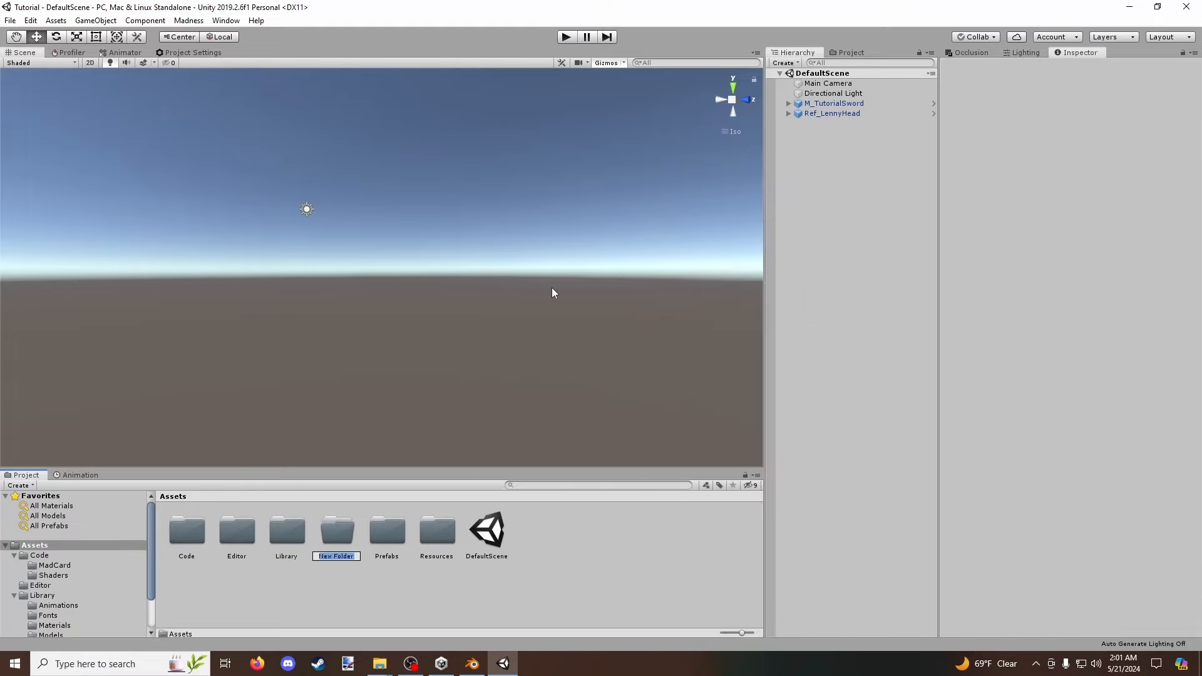
text(Tutorial Pistol)
key(Return)
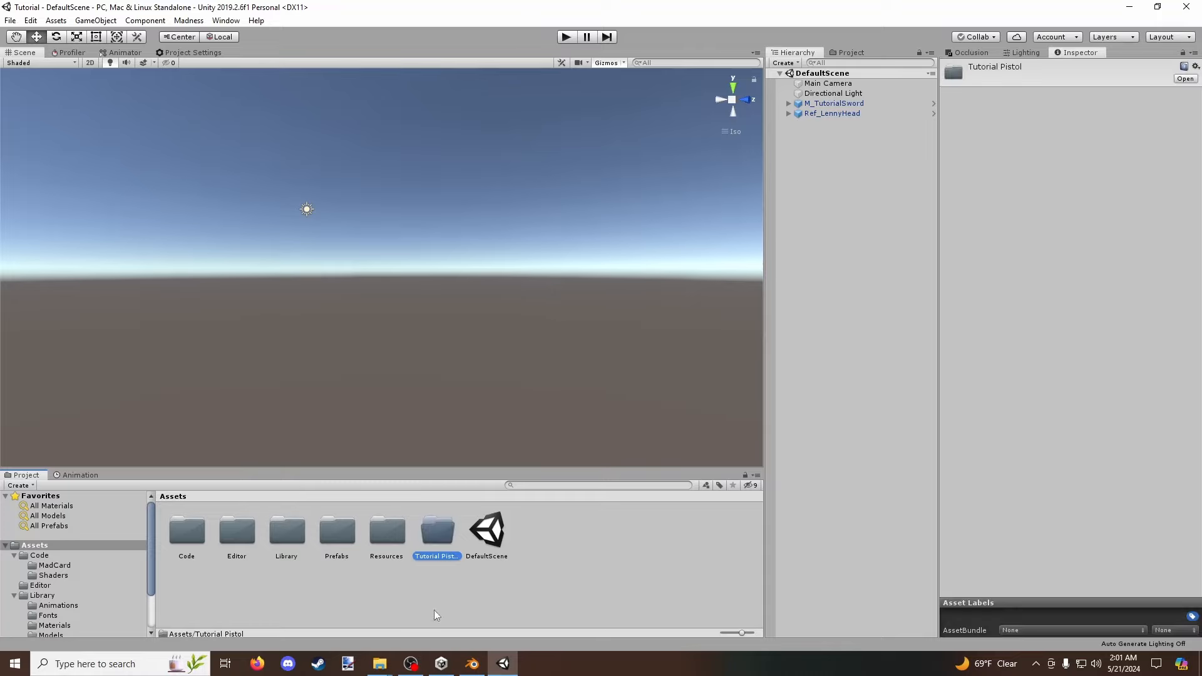
double_click(440, 537)
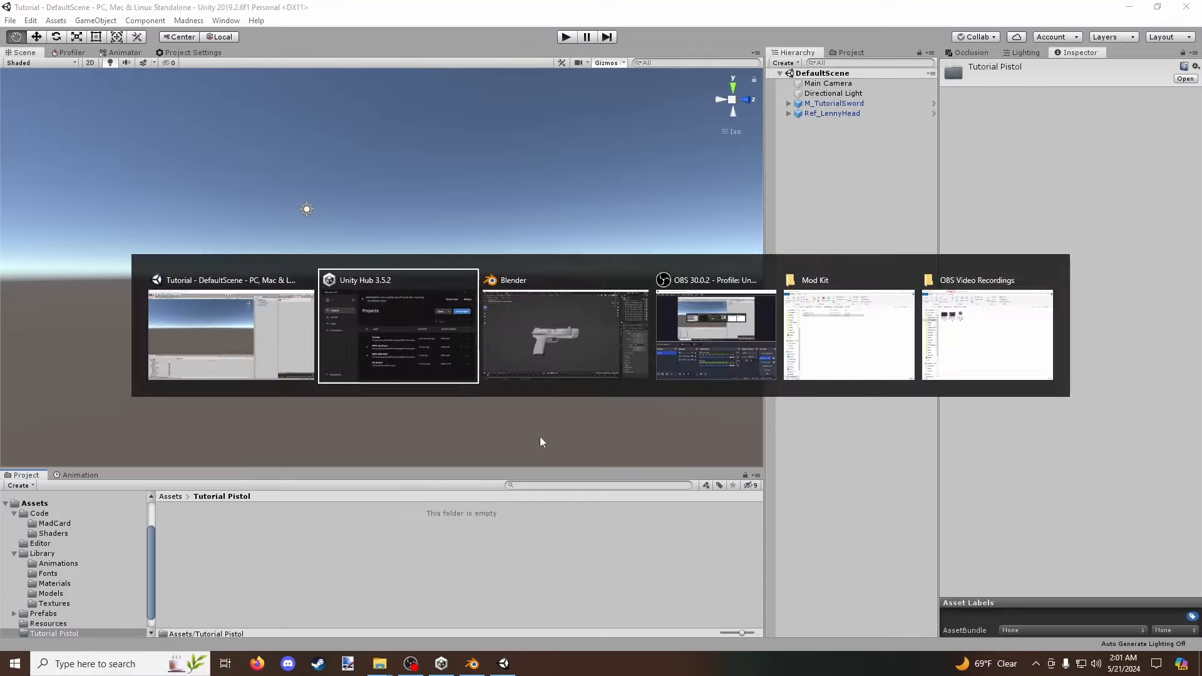
Switch to the File Explorer window showing Mod Kit and browse to the MPN Essentials\Models To Be Ported\Half Life folder.
click(835, 317)
key(alt+Left)
mouse_move(379, 663)
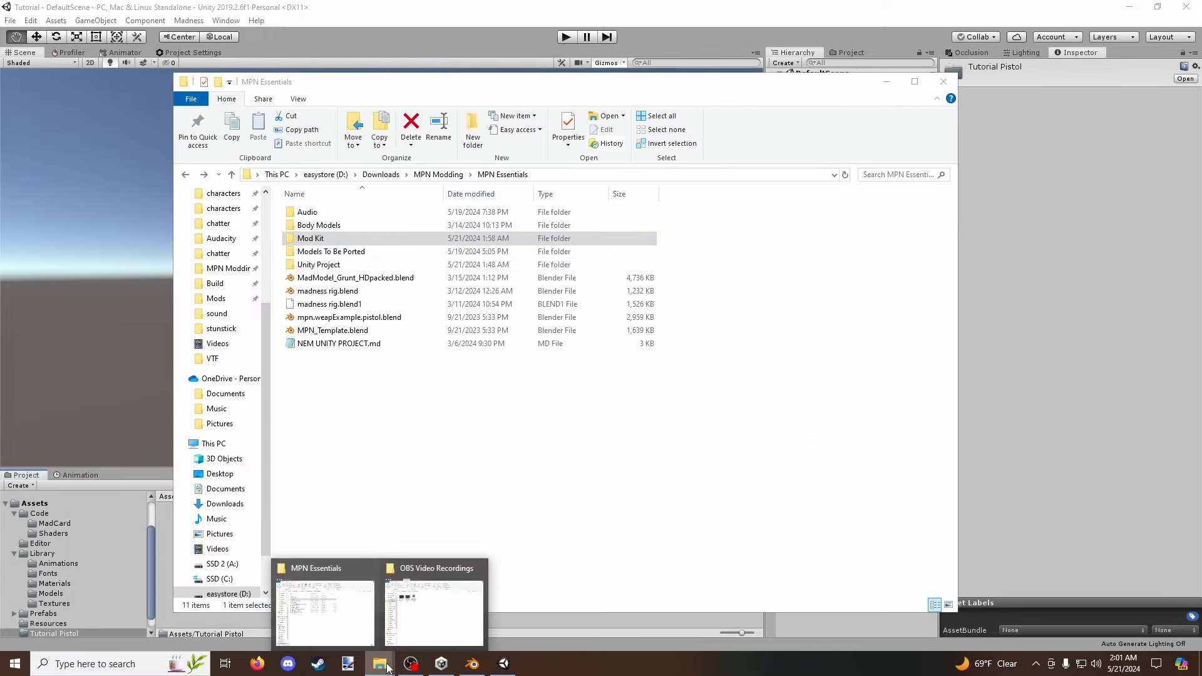
mouse_move(328, 617)
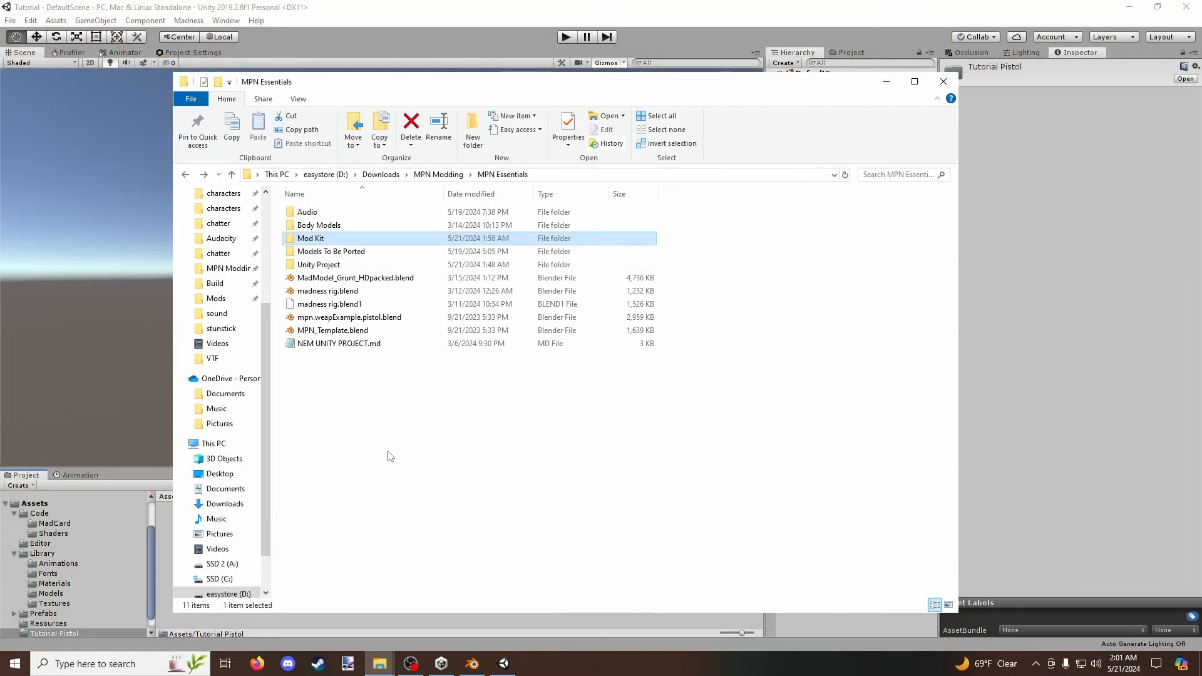
click(376, 251)
double_click(376, 251)
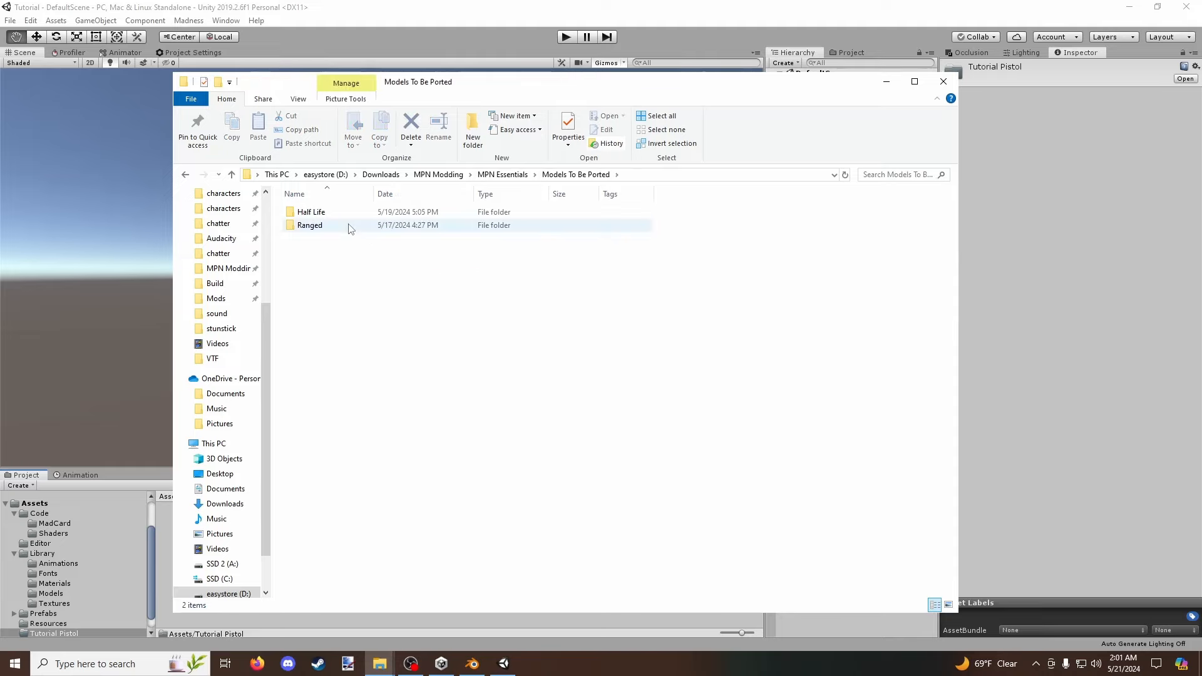
double_click(343, 214)
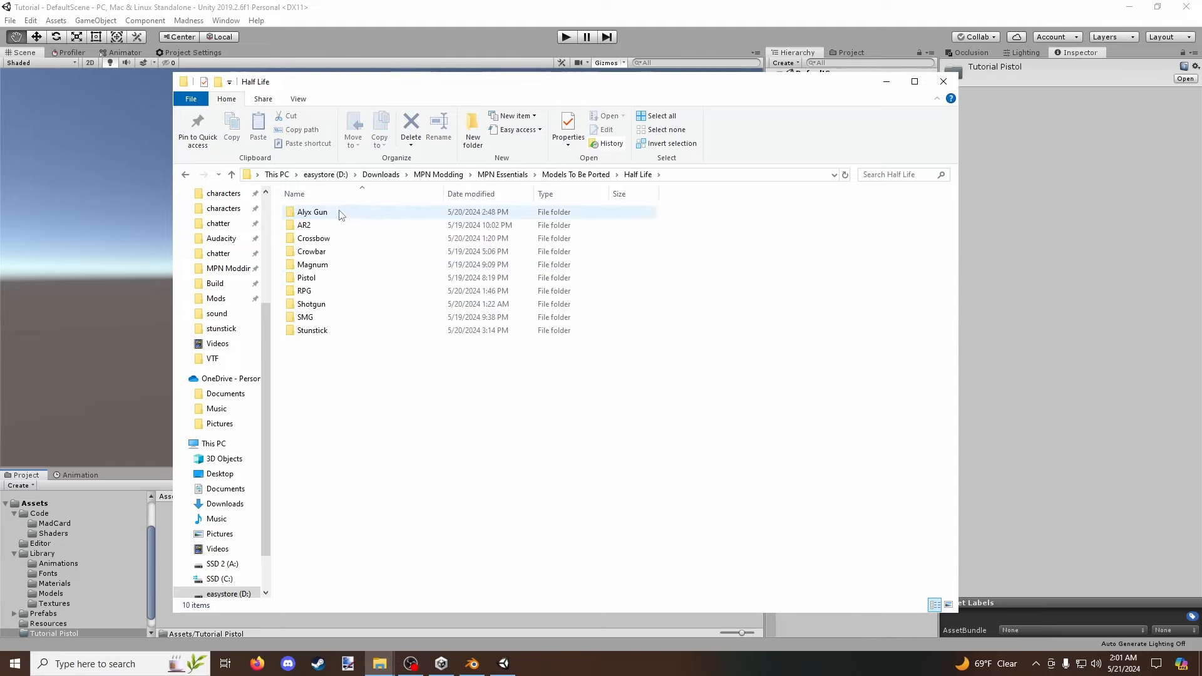
key(alt+Left)
double_click(324, 226)
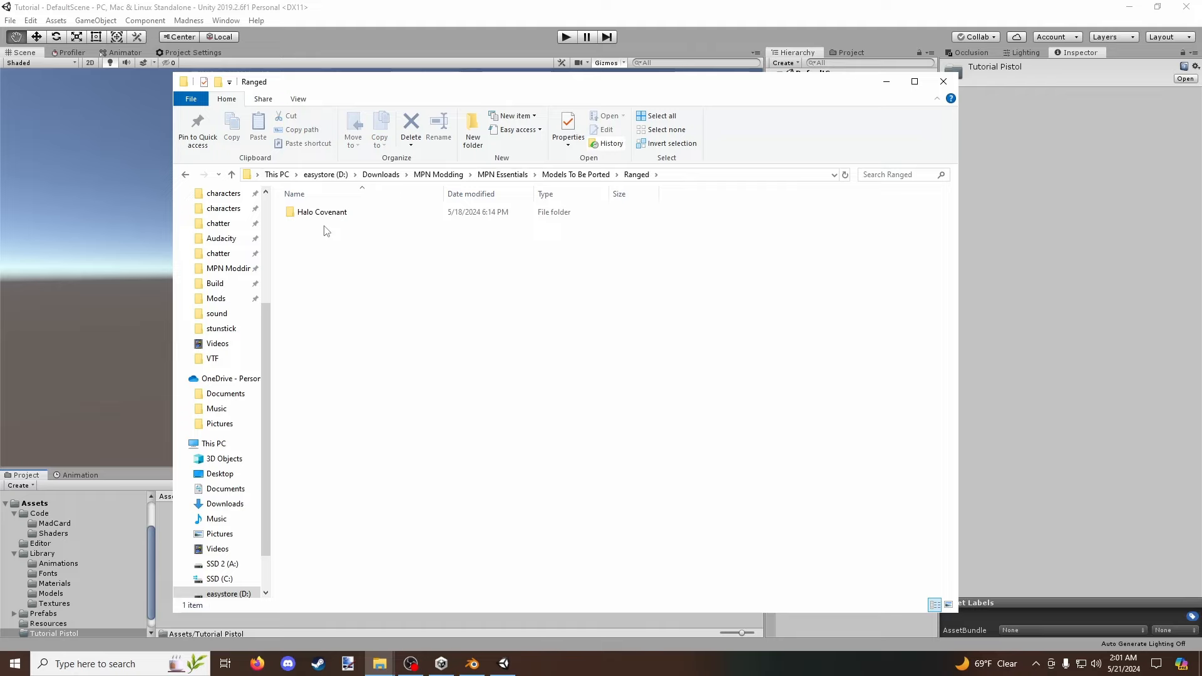
key(alt+Left)
double_click(313, 212)
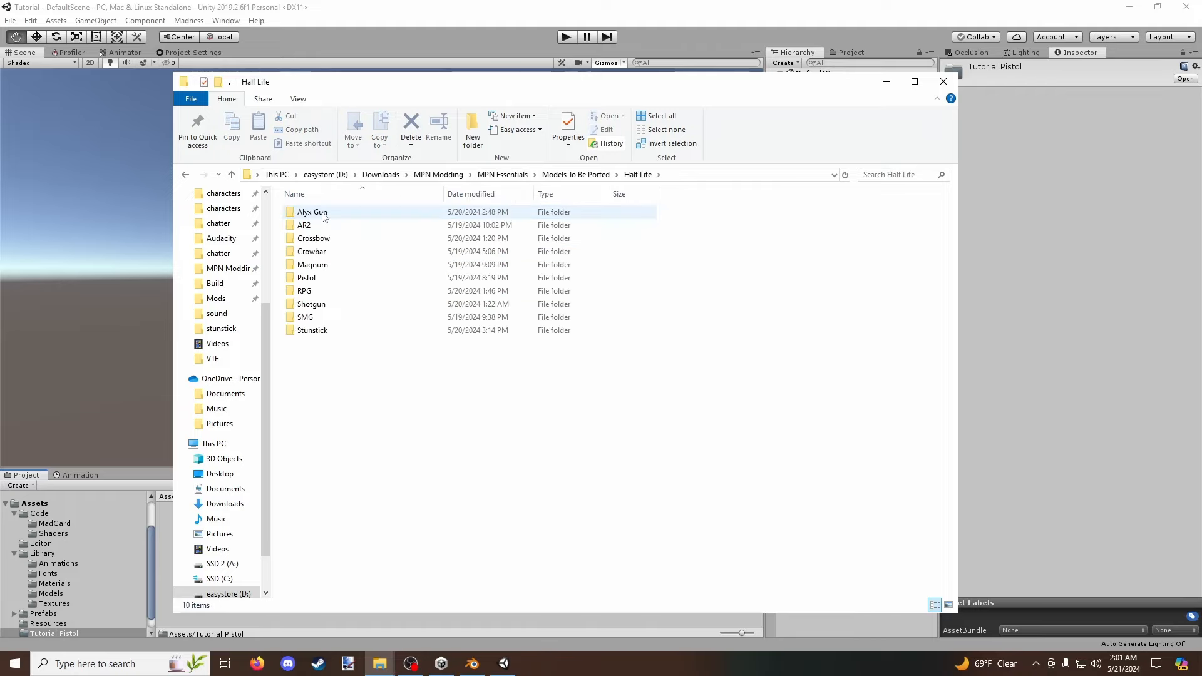
Open the source folder inside the Pistol folder and switch to Blender.
double_click(318, 277)
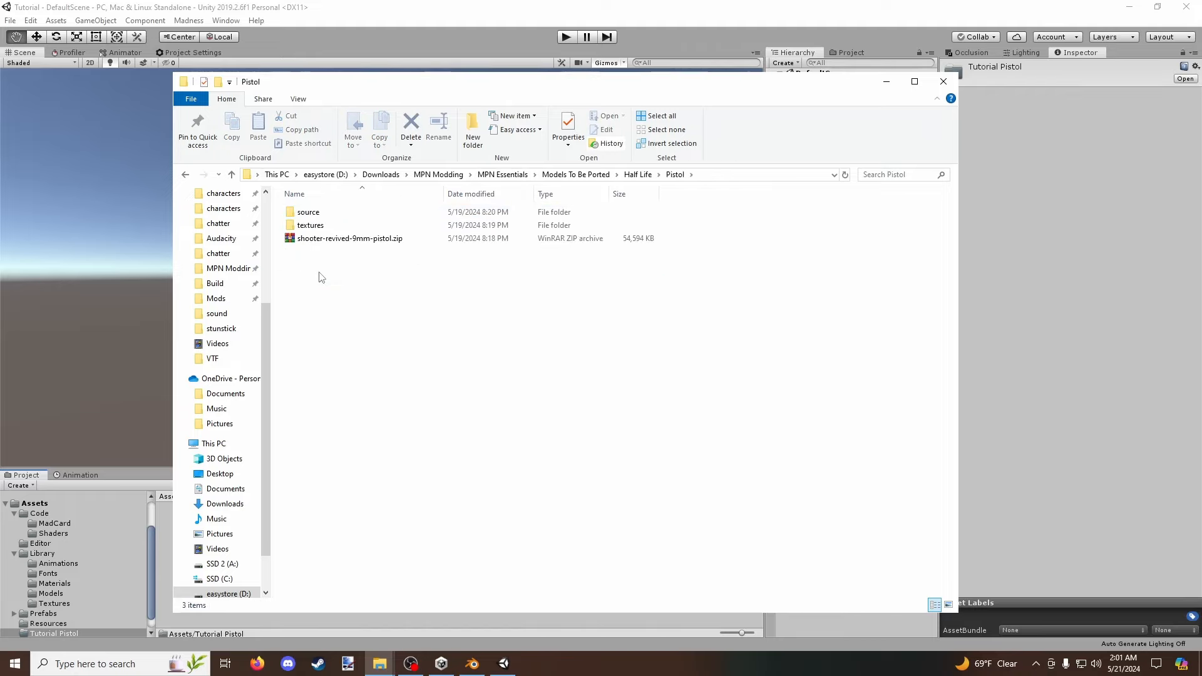
double_click(309, 213)
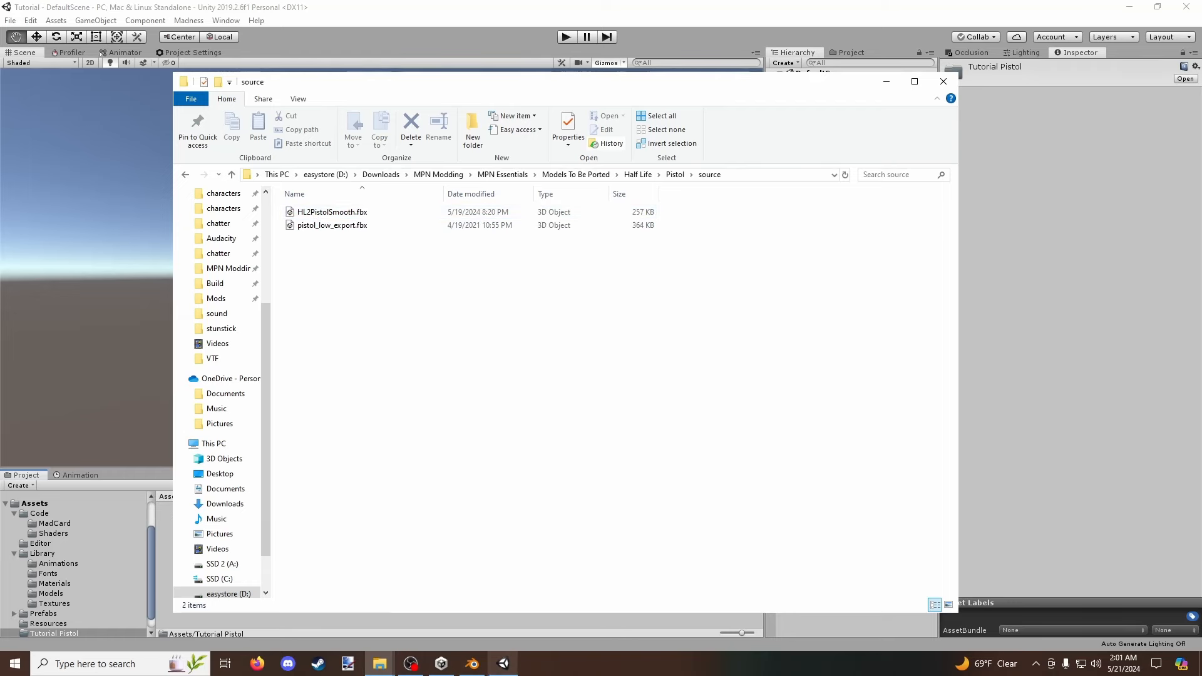
click(472, 663)
Select all the pistol objects in the scene and start an FBX export.
scroll(417, 354, down, 5)
scroll(418, 358, up, 2)
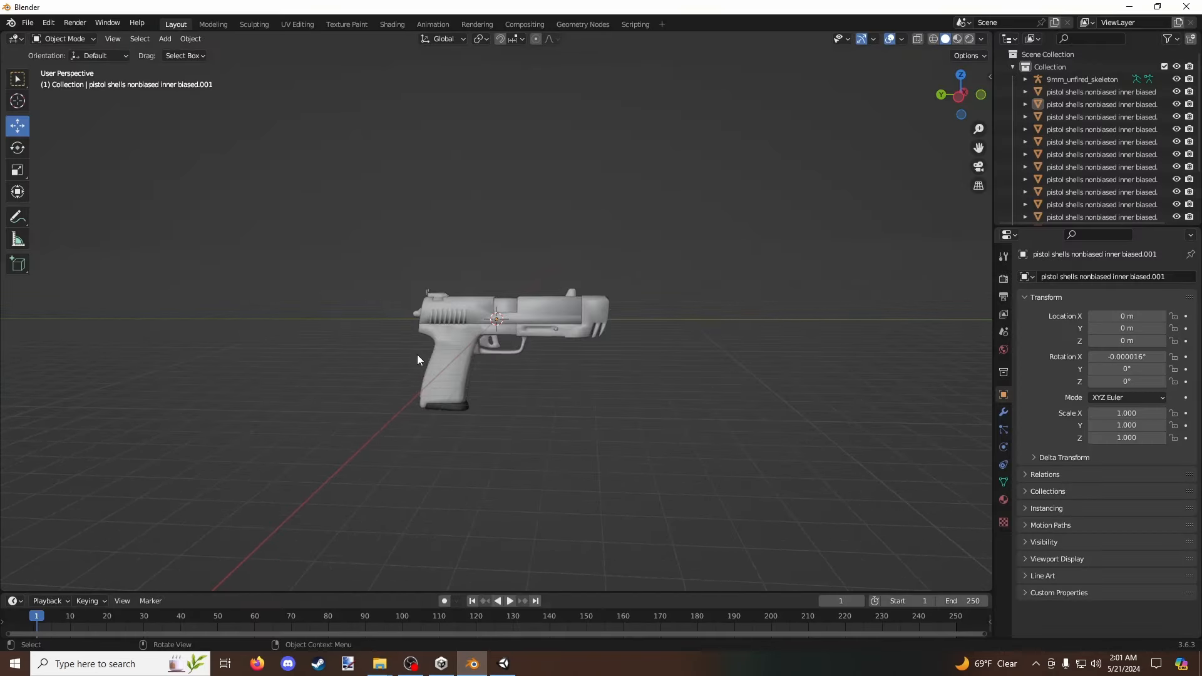
scroll(417, 354, up, 2)
scroll(417, 355, down, 2)
key(a)
middle_drag(675, 502, 672, 474)
click(27, 22)
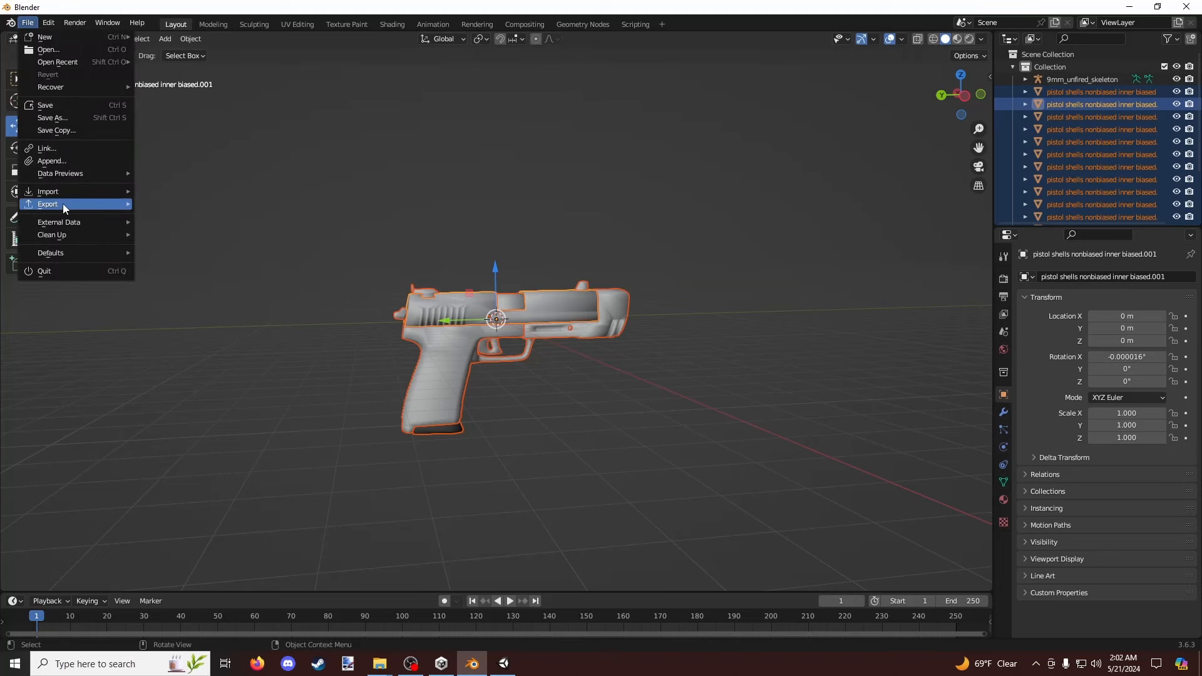
mouse_move(62, 197)
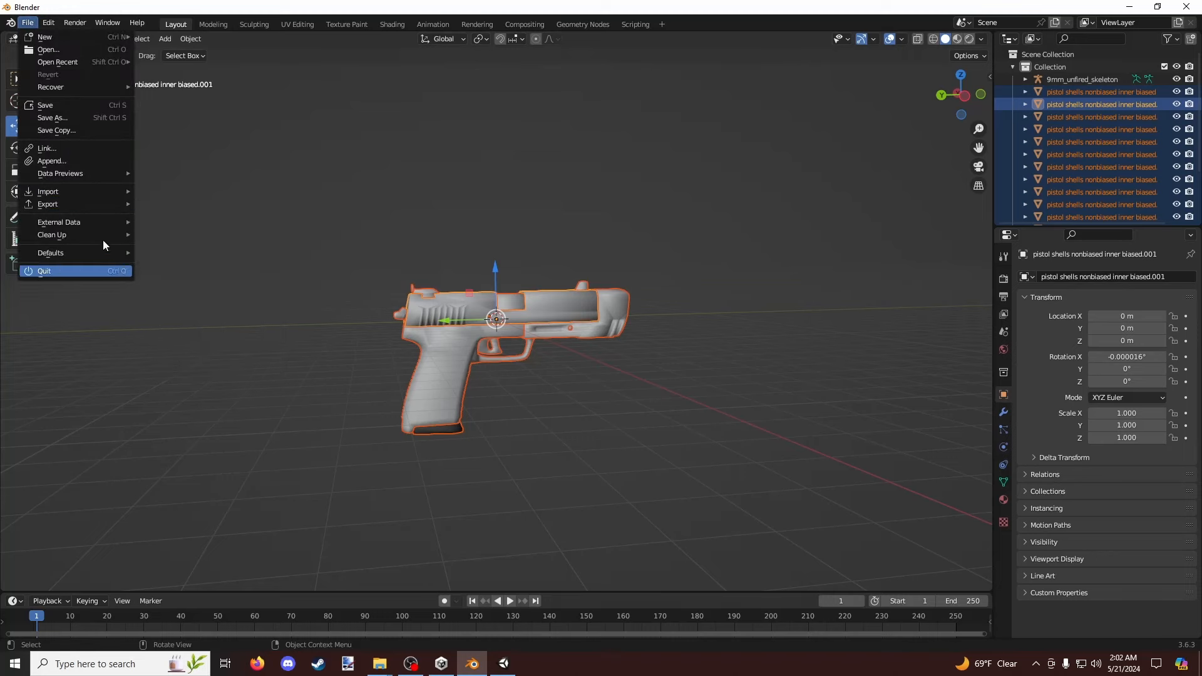
mouse_move(95, 205)
click(180, 334)
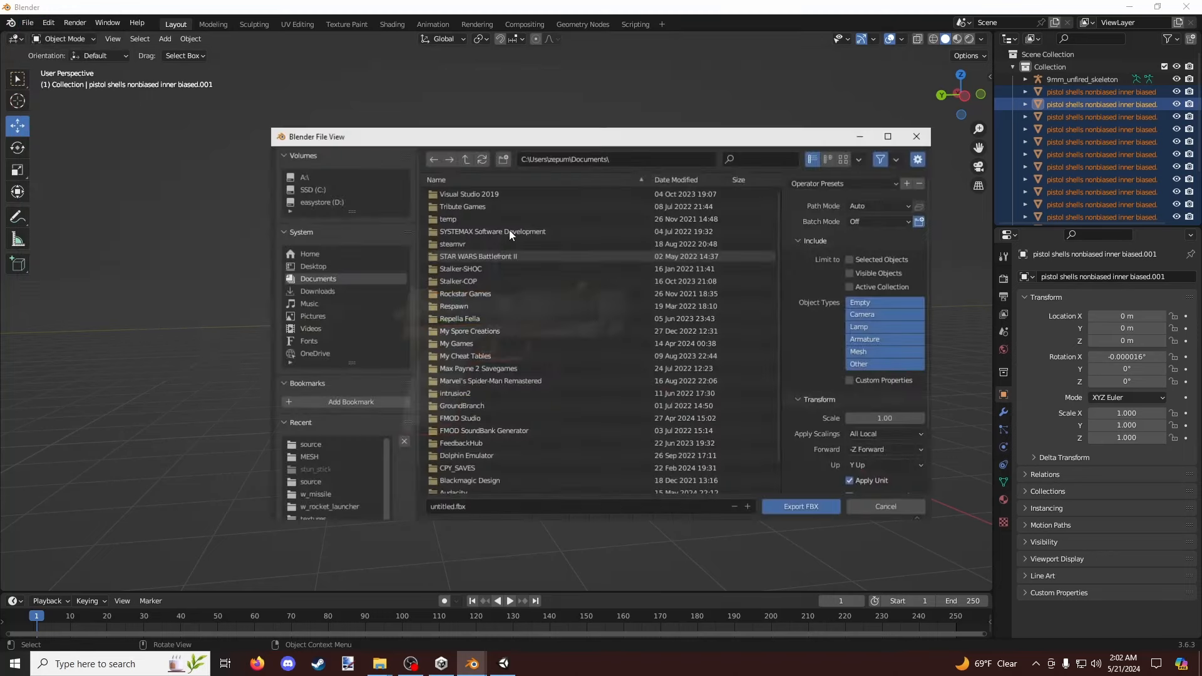
click(597, 158)
text(D:\Everything Else\MPN Modding\MPN Essentials\Mod Kit\)
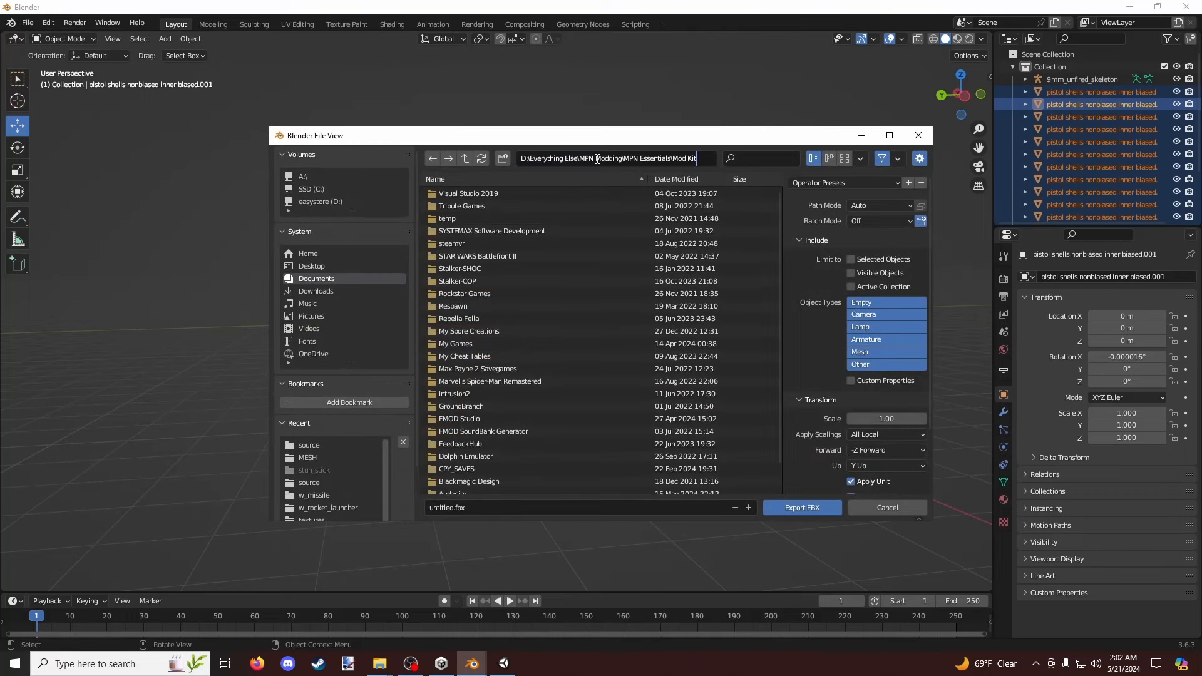
key(Return)
Copy the Pistol\source folder path from File Explorer and use it as the FBX export destination in Blender.
mouse_move(391, 664)
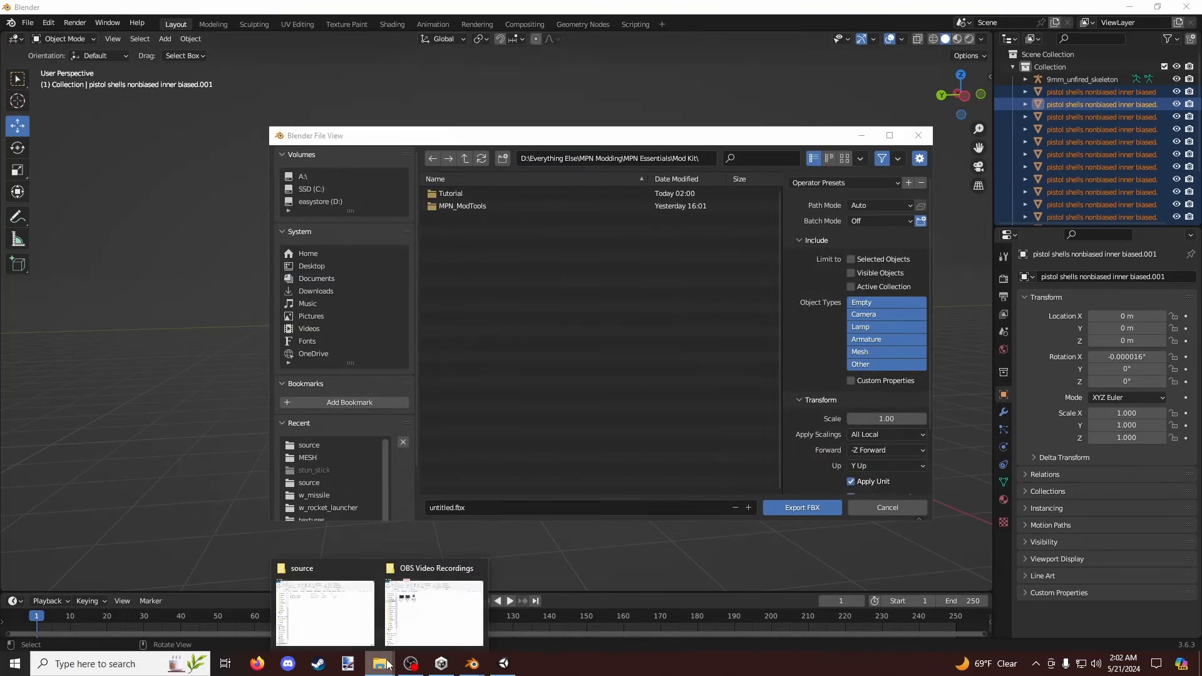
click(336, 604)
right_click(740, 180)
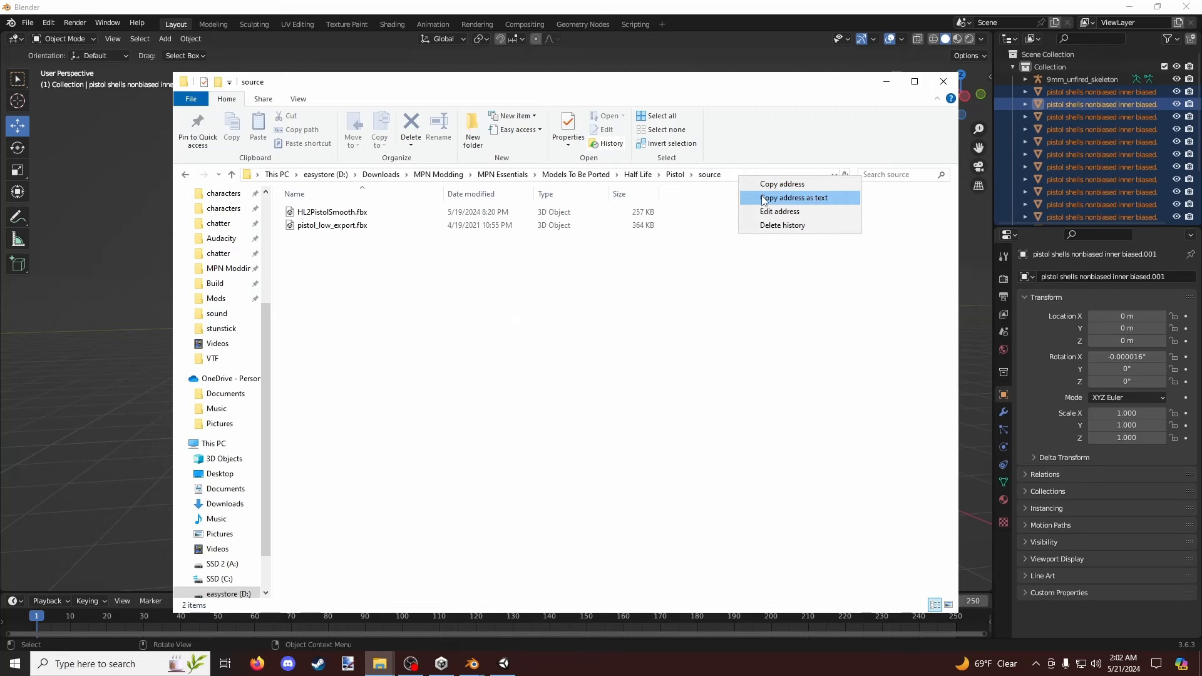
click(761, 197)
key(alt+Tab)
click(649, 159)
key(ctrl+v)
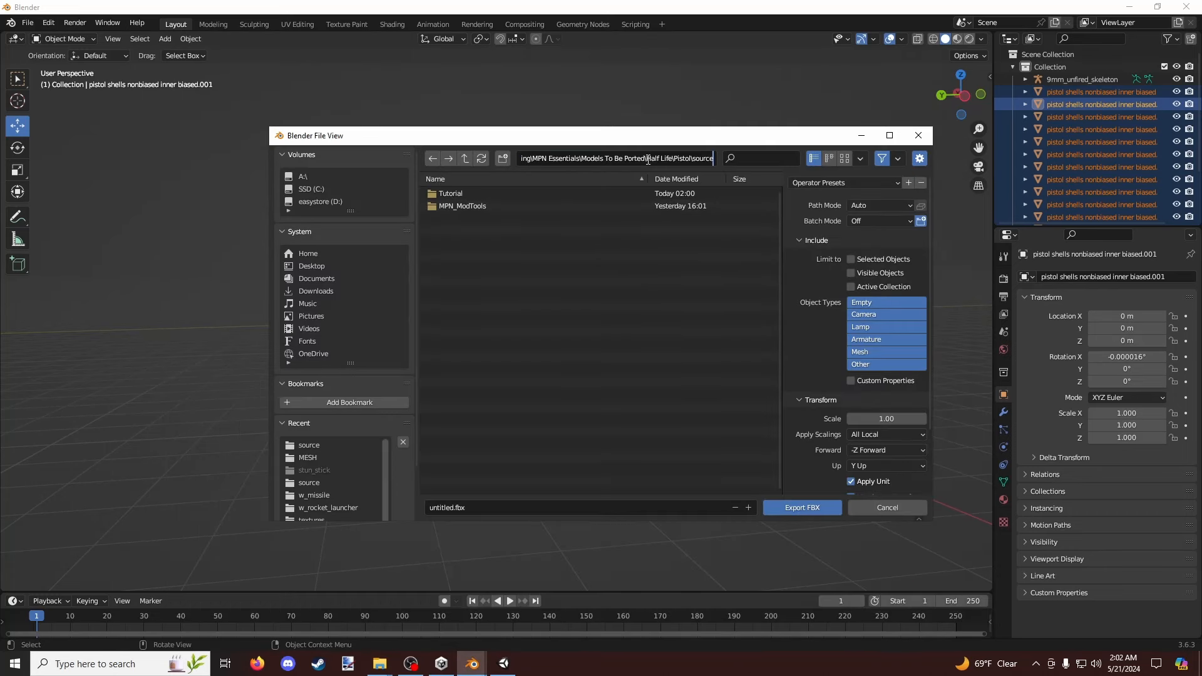
key(Return)
Name the export file TutorialPistol and export it as FBX.
click(532, 507)
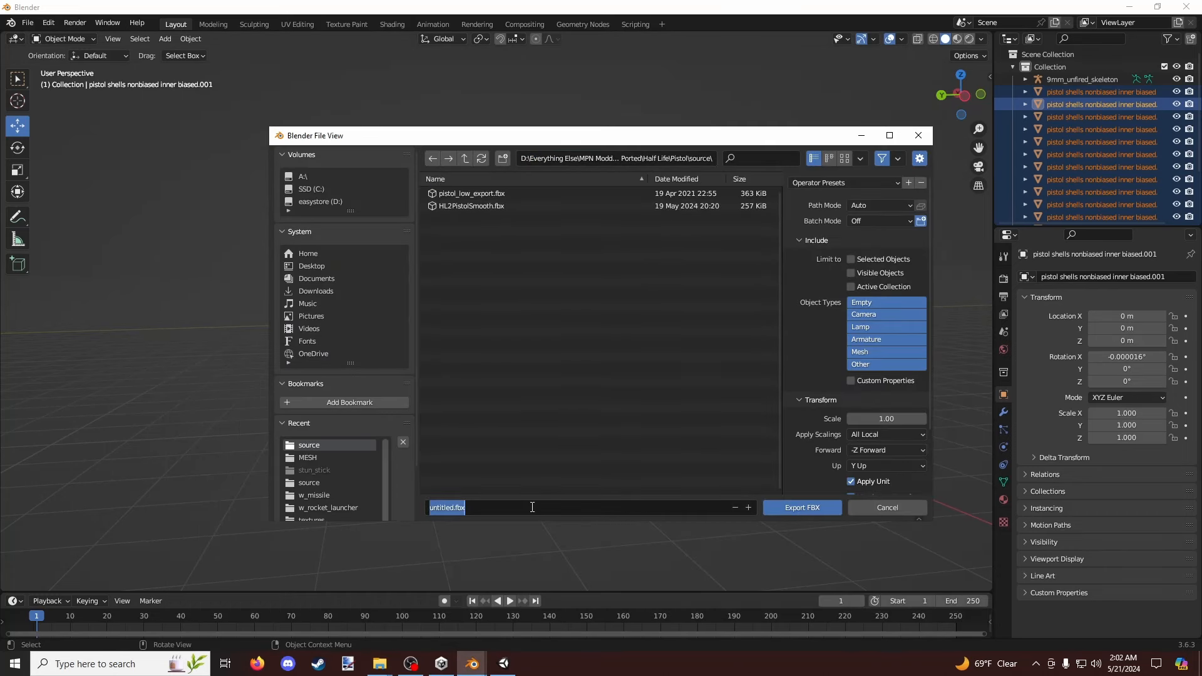
text(TutorialPisto)
click(801, 507)
Switch to Unity and import TutorialPistol.fbx from the File Explorer source folder into the Tutorial Pistol assets folder.
click(503, 663)
mouse_move(383, 662)
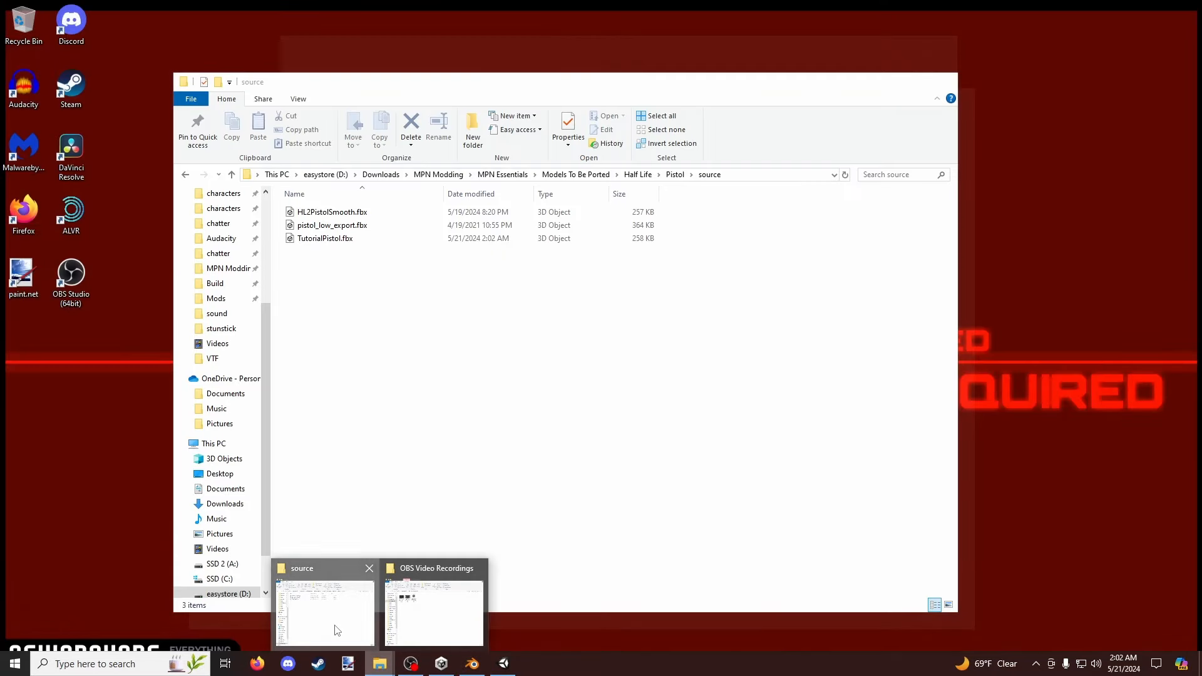
click(326, 626)
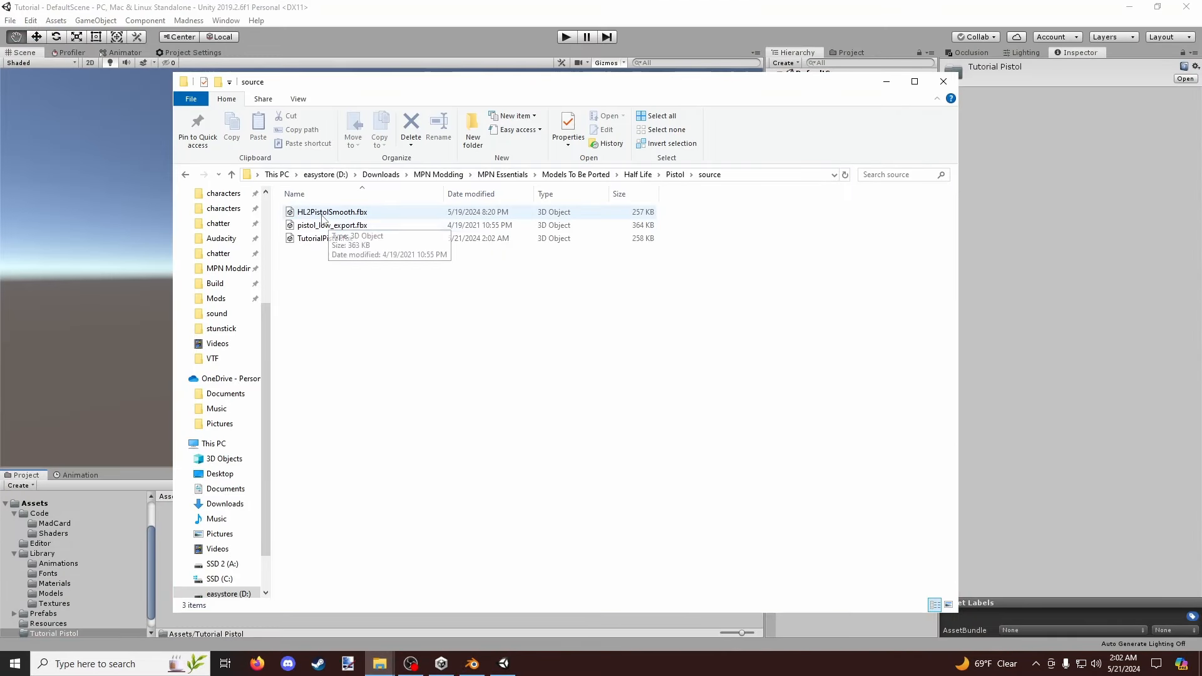
click(341, 213)
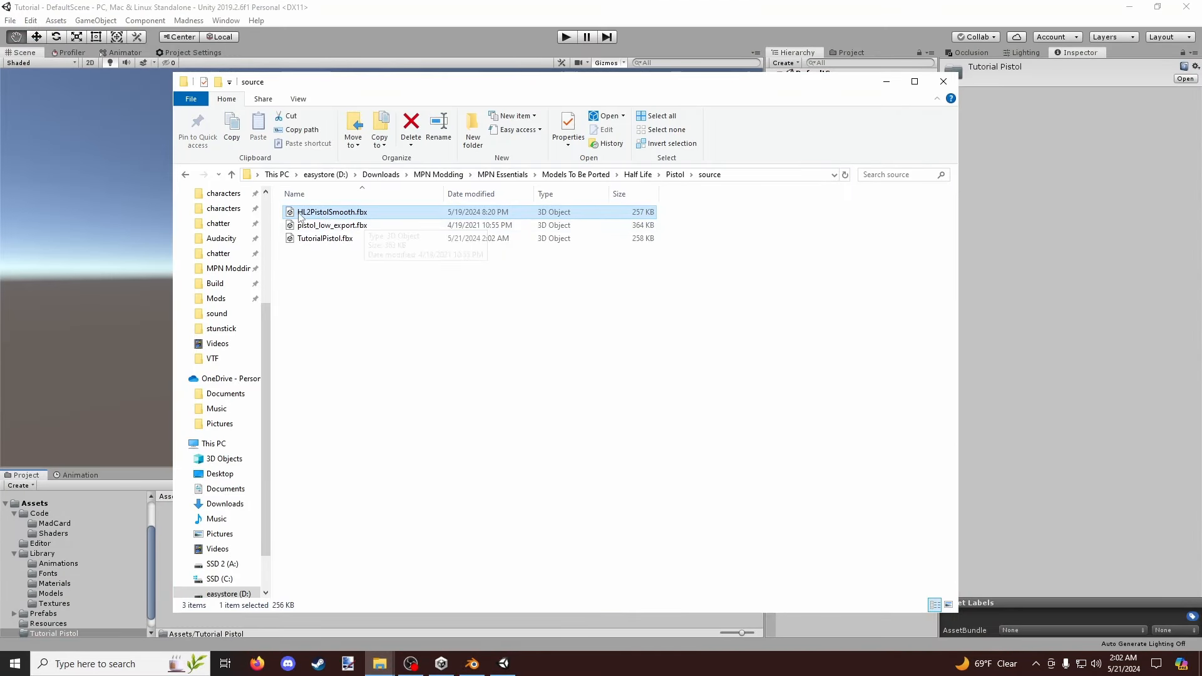
click(343, 270)
drag(319, 240, 315, 588)
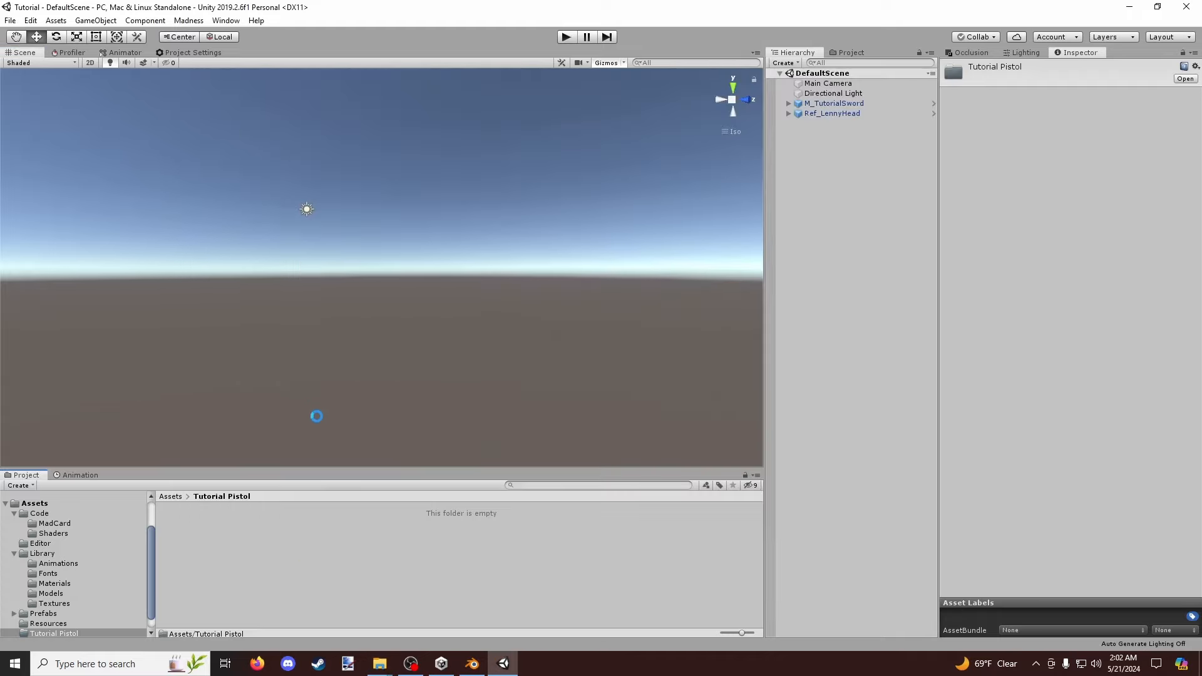
Inspect the imported TutorialPistol model's preview and place the model in the scene.
click(191, 532)
drag(1108, 531, 1122, 520)
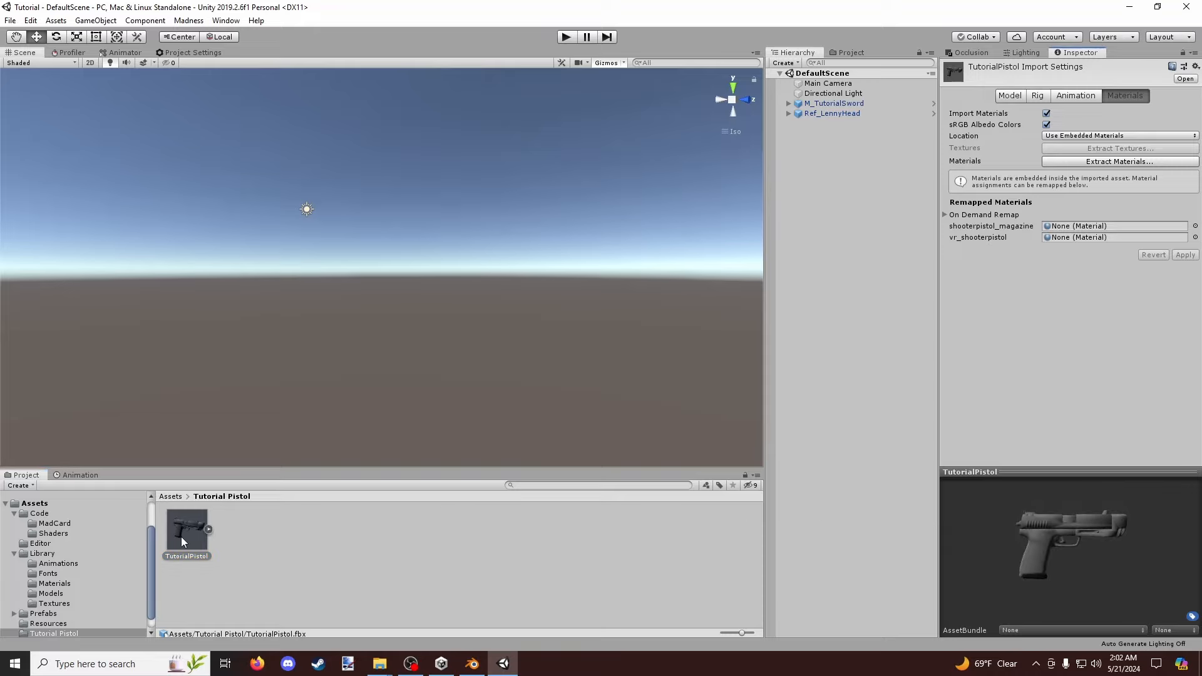
drag(182, 536, 417, 174)
scroll(423, 217, down, 5)
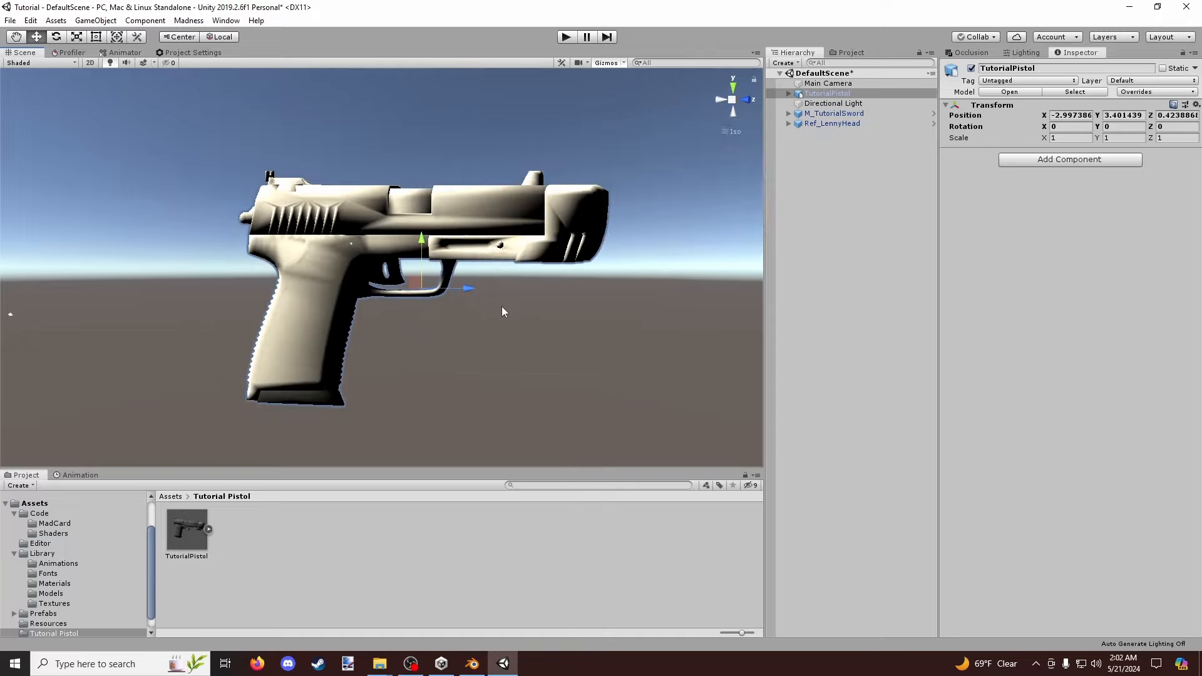
scroll(501, 311, down, 2)
alt+drag(502, 312, 566, 322)
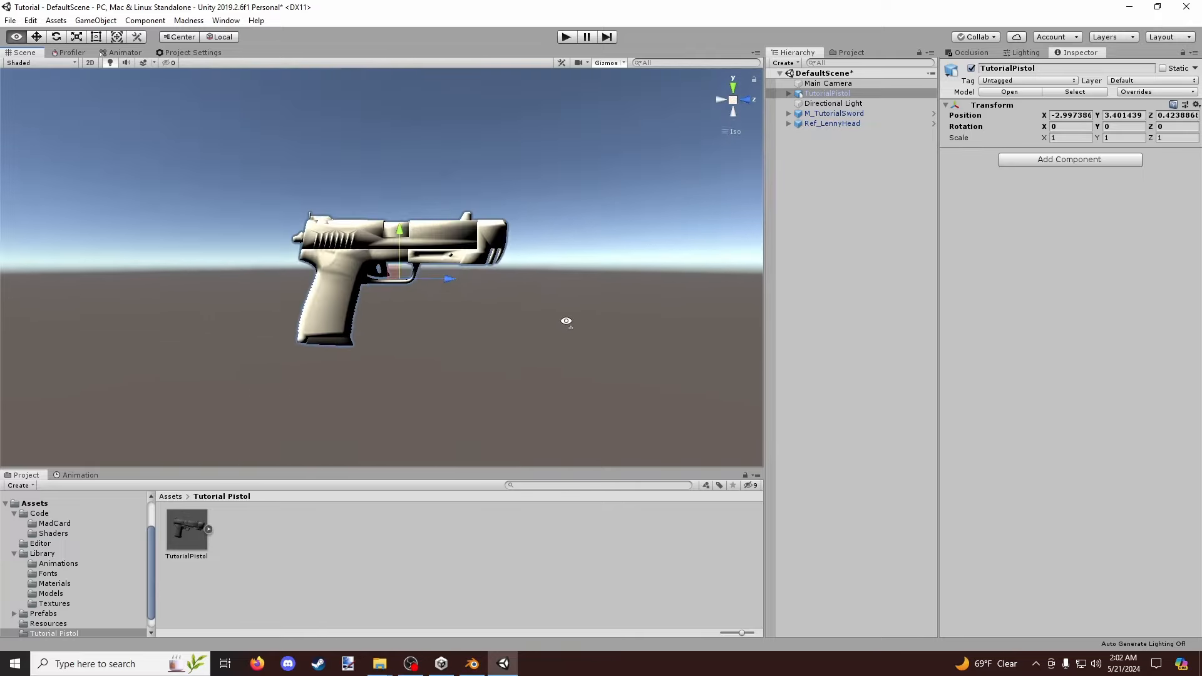
Scale the TutorialPistol object in the scene down uniformly to about 0.12.
click(79, 37)
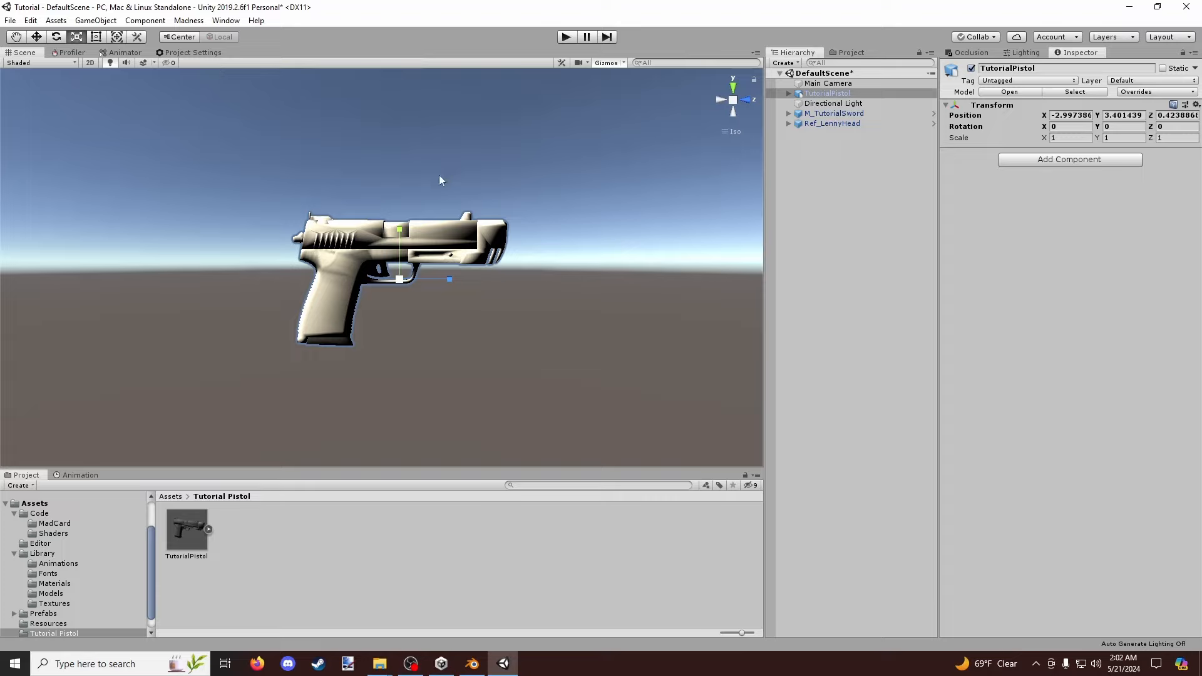
drag(398, 280, 366, 276)
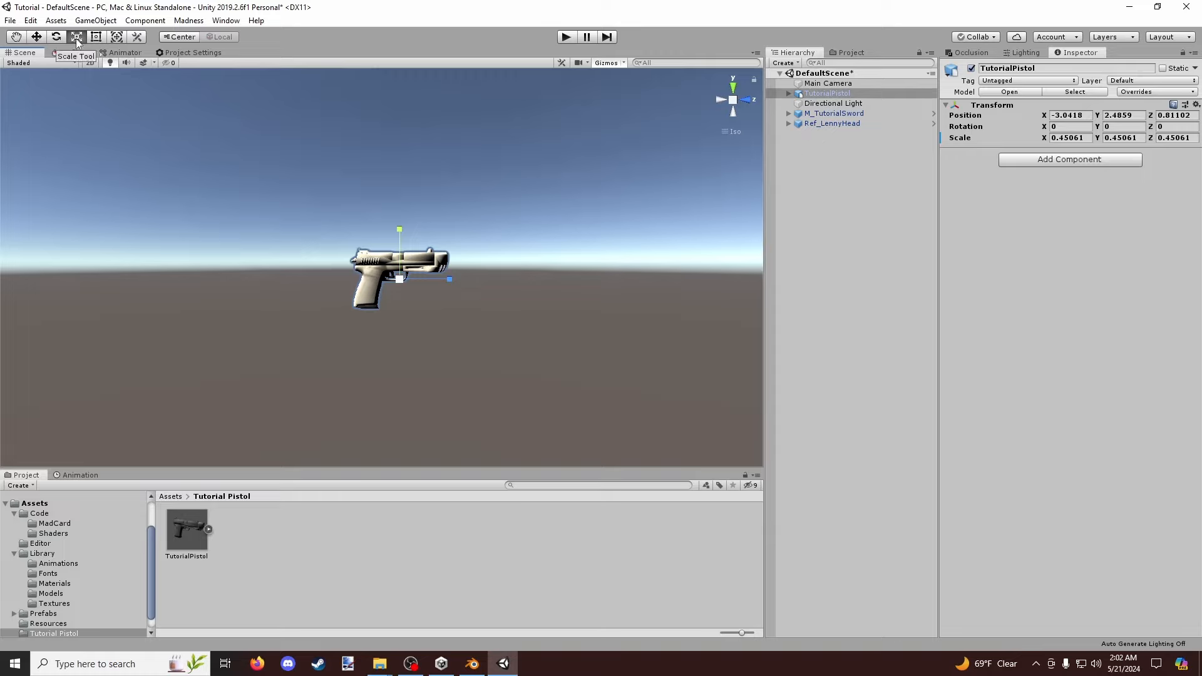
scroll(422, 281, up, 5)
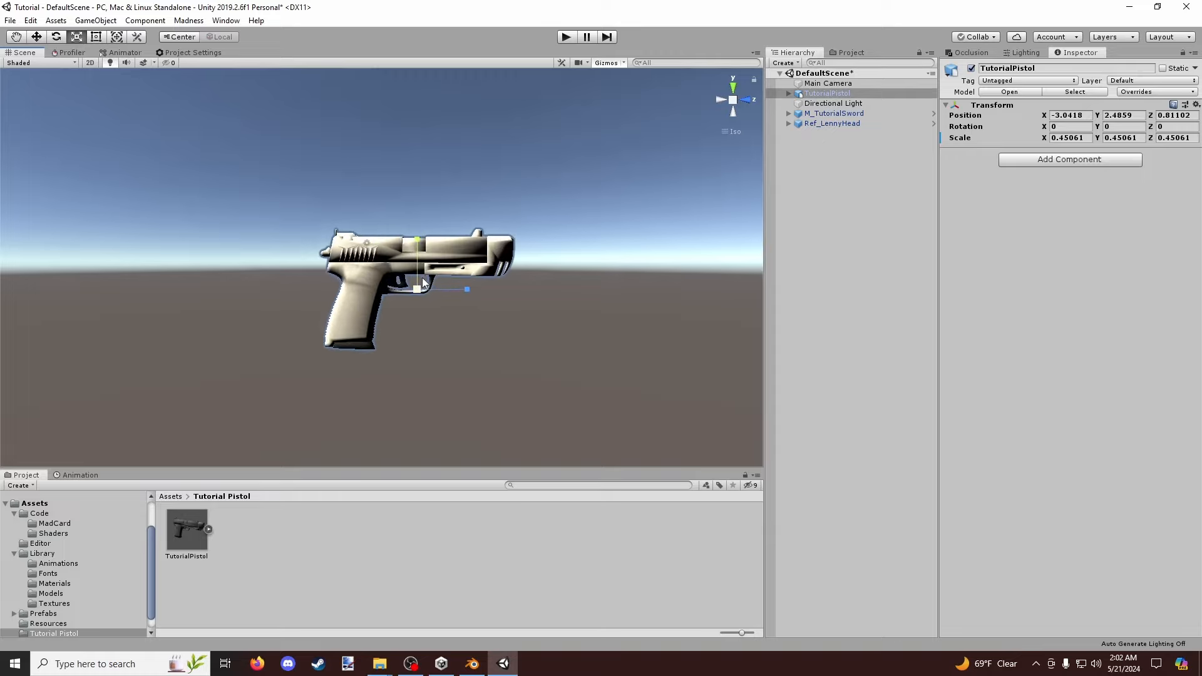
drag(415, 293, 396, 291)
scroll(618, 324, up, 5)
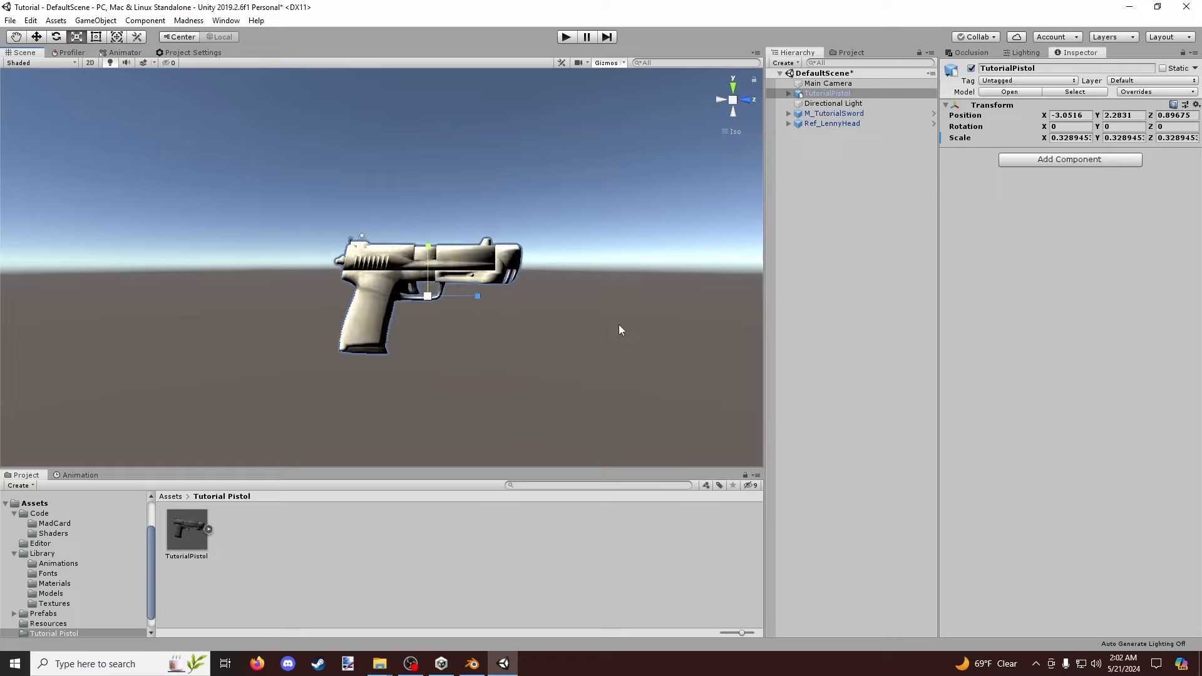
drag(471, 313, 413, 322)
Shrink the TutorialPistol object further to a uniform scale of about 0.072.
click(15, 36)
drag(447, 160, 319, 139)
scroll(357, 171, up, 8)
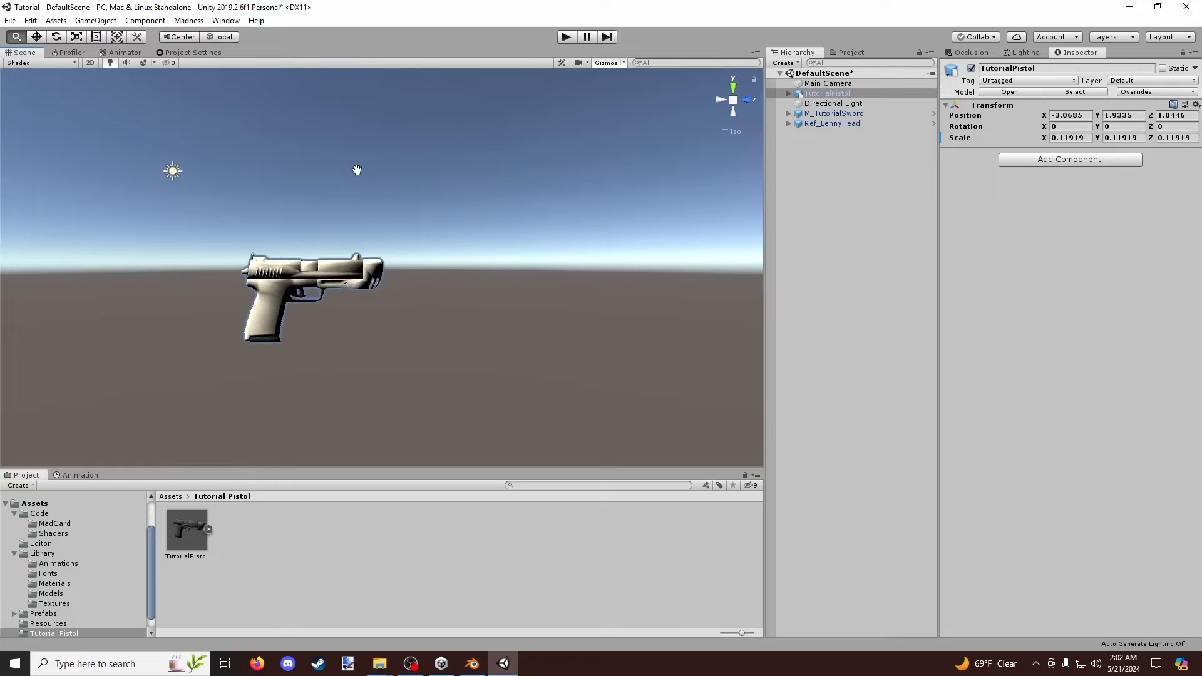
drag(370, 171, 502, 166)
scroll(495, 187, up, 15)
drag(424, 193, 401, 183)
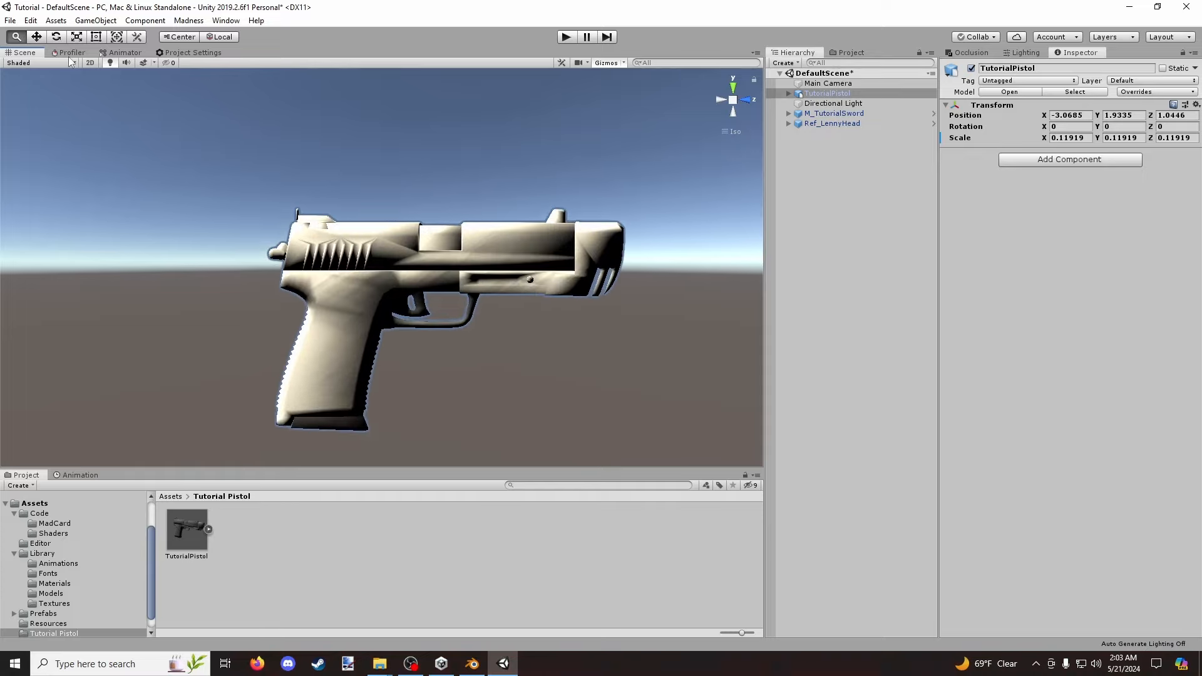
click(82, 39)
drag(445, 318, 547, 282)
click(16, 37)
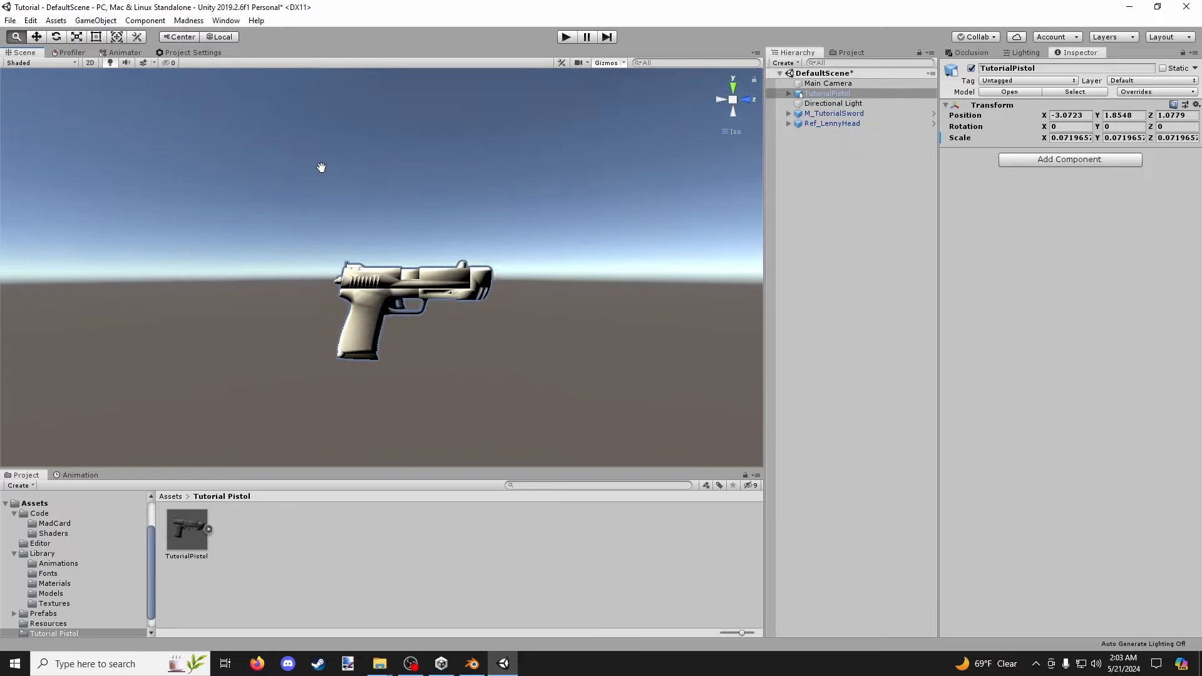
scroll(328, 180, up, 8)
scroll(378, 172, up, 3)
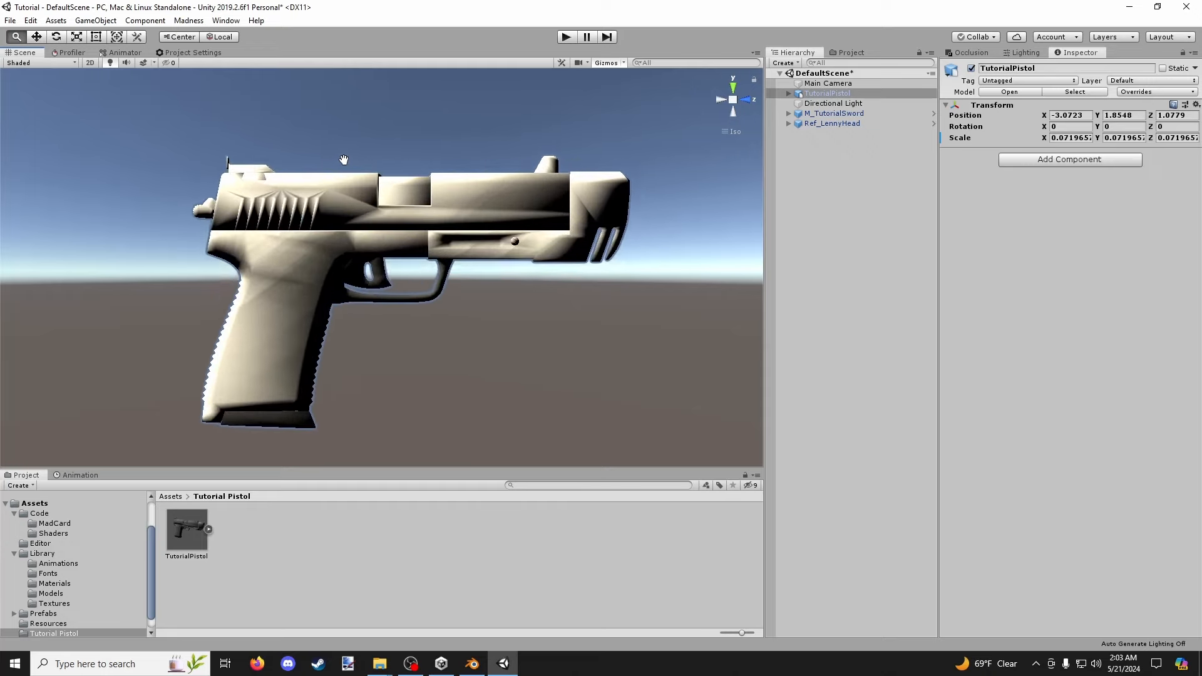
Turn off Import Animation in the TutorialPistol asset's import settings.
click(222, 576)
click(189, 537)
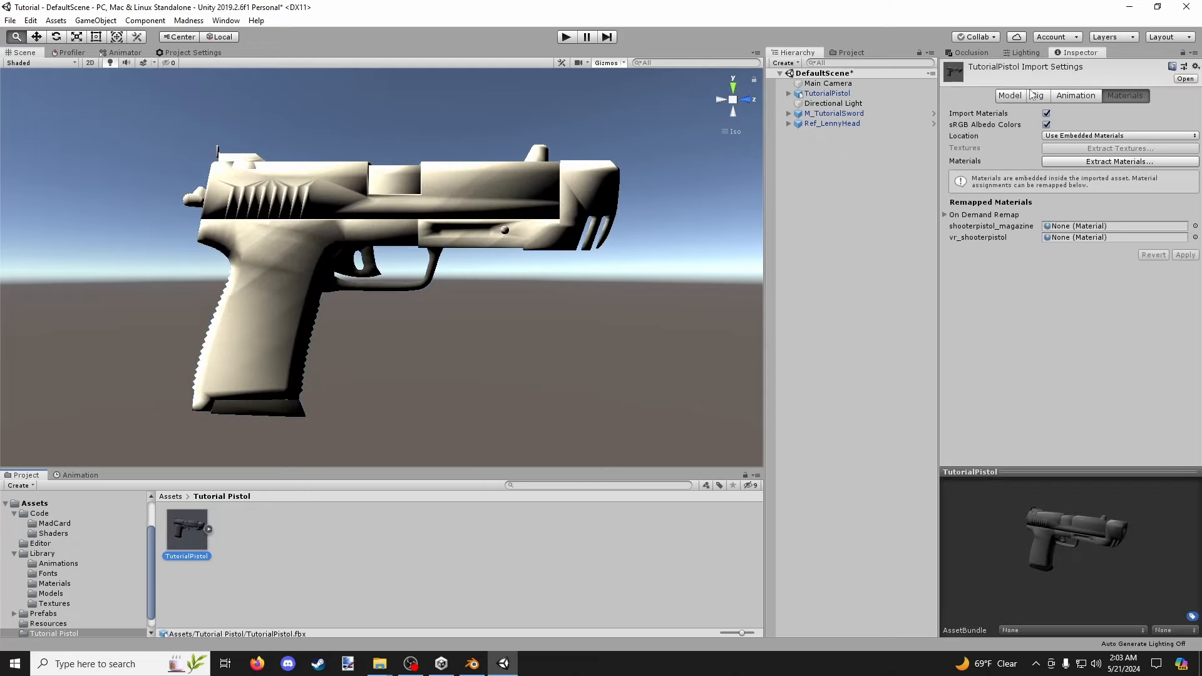
click(1083, 97)
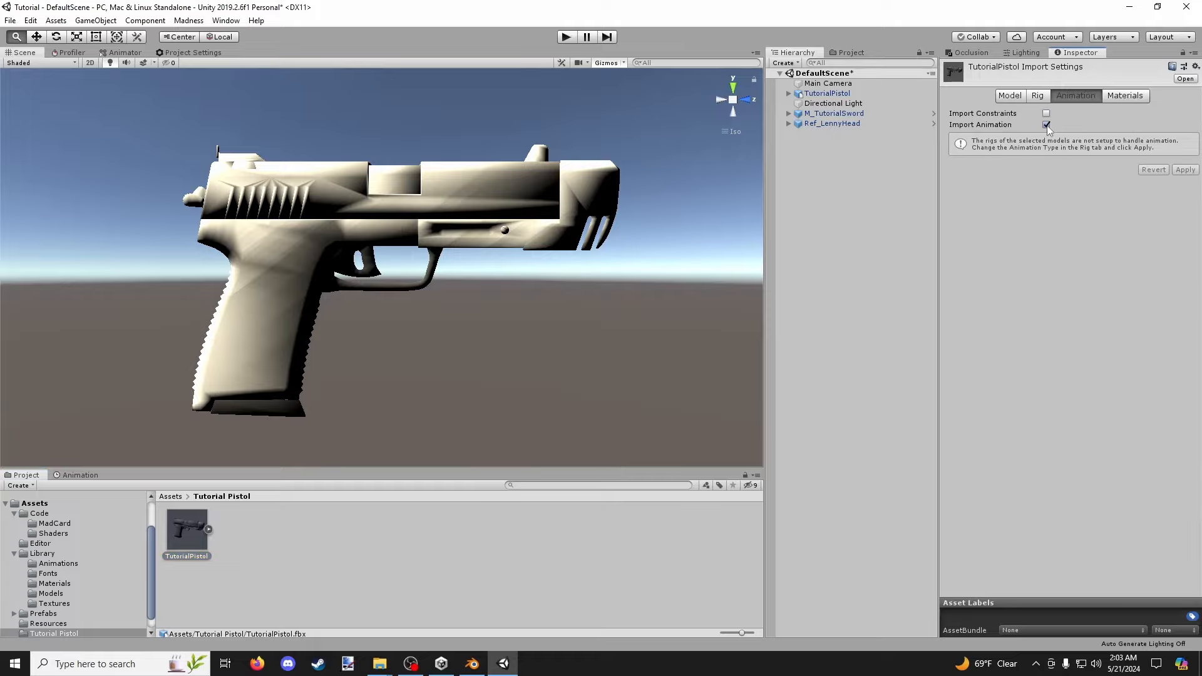
click(1046, 124)
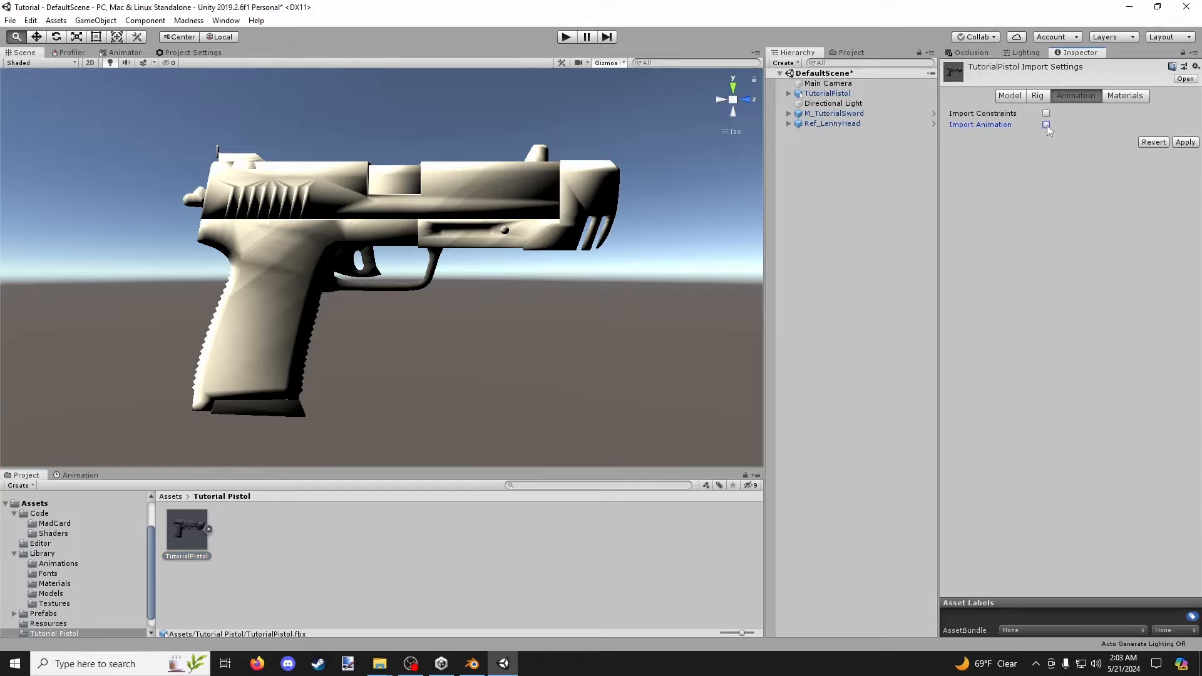
Extract the TutorialPistol model's embedded materials into the Tutorial Pistol folder.
click(1125, 96)
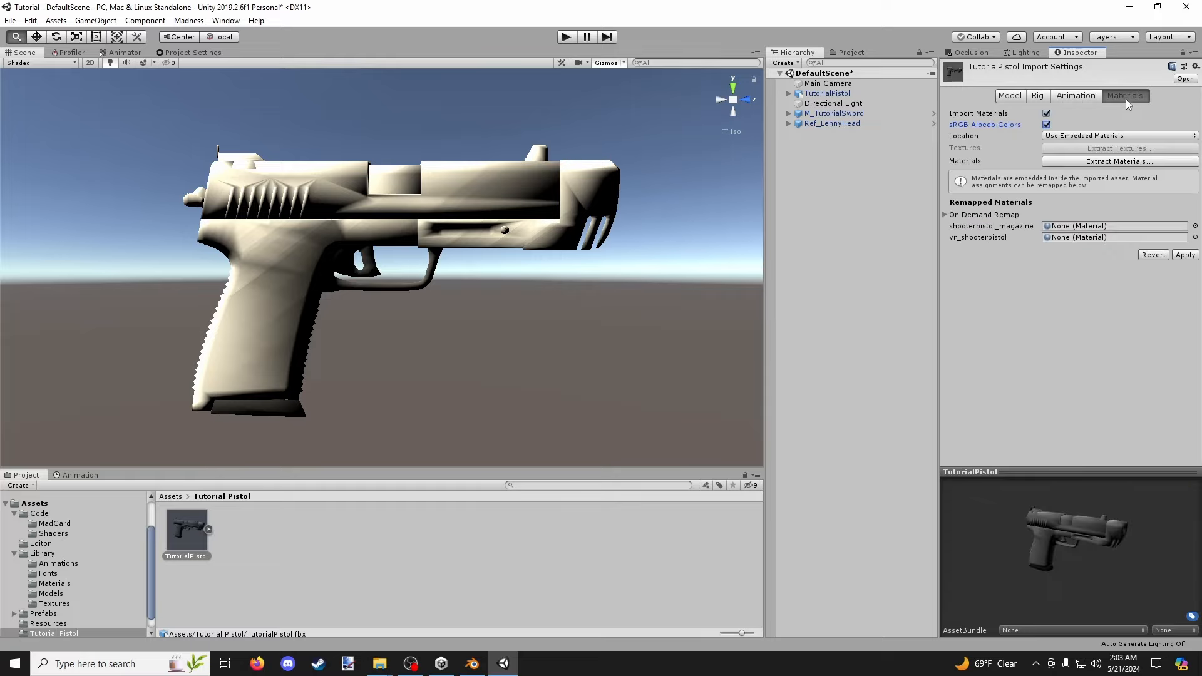
click(1098, 161)
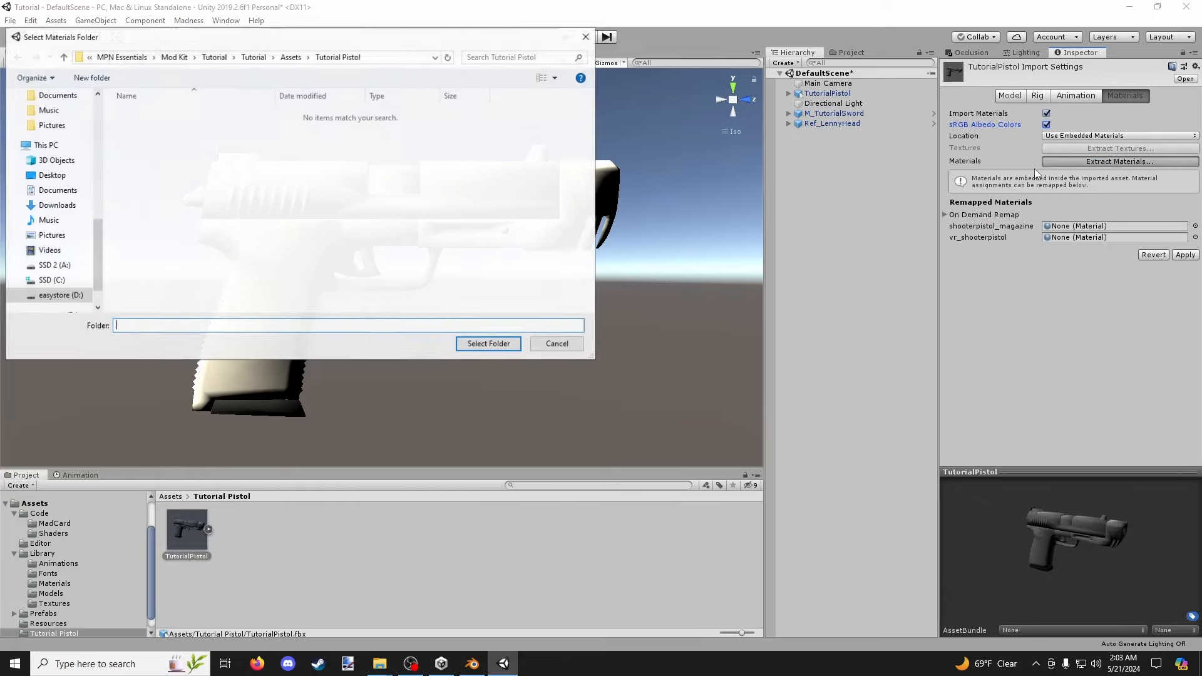
key(Return)
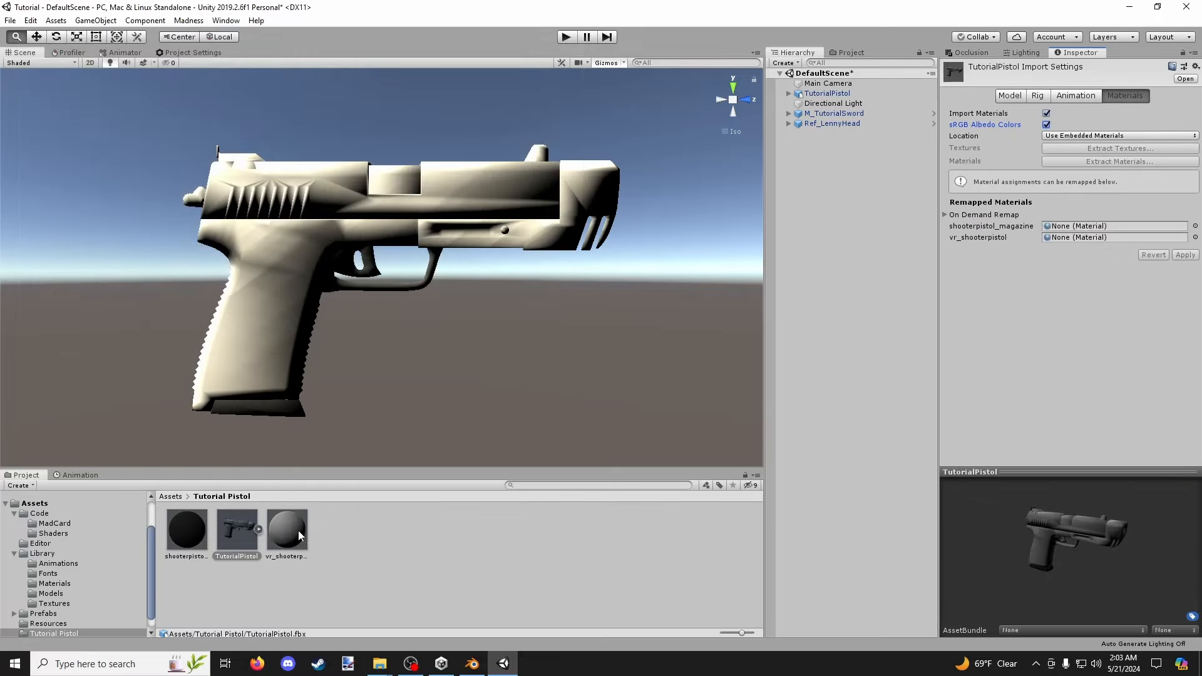
Set the shooterpistol_magazine material's shader to Madness Items - Weapon.
click(287, 529)
click(187, 529)
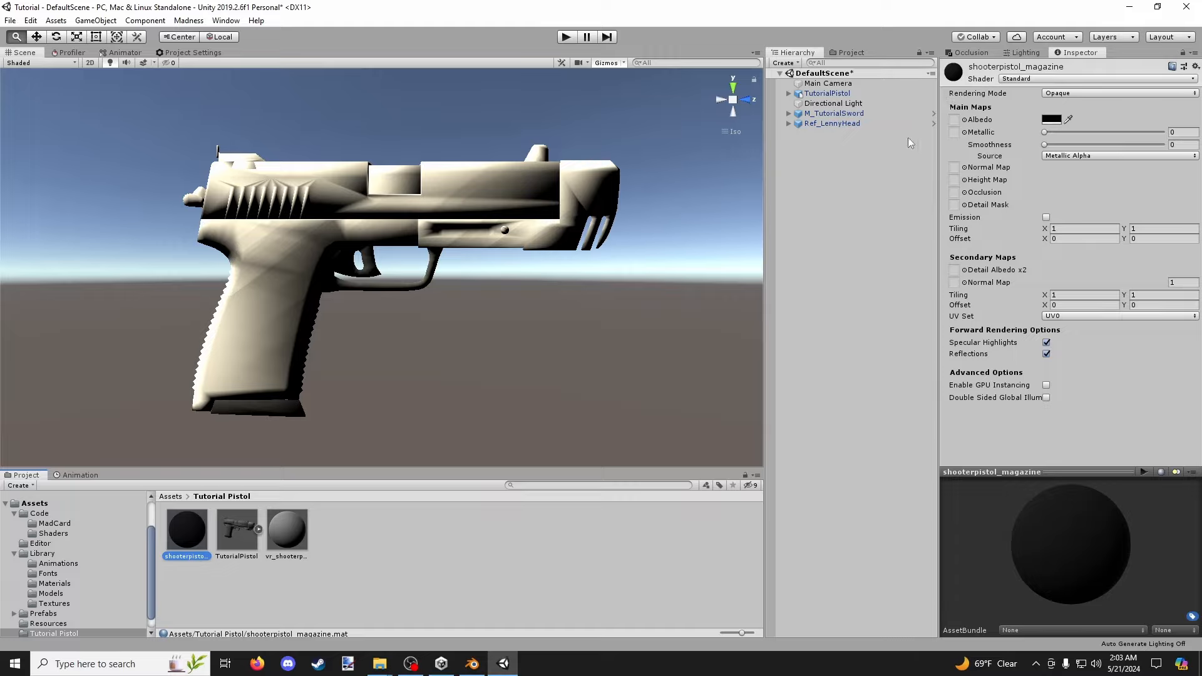
click(1028, 79)
click(1042, 118)
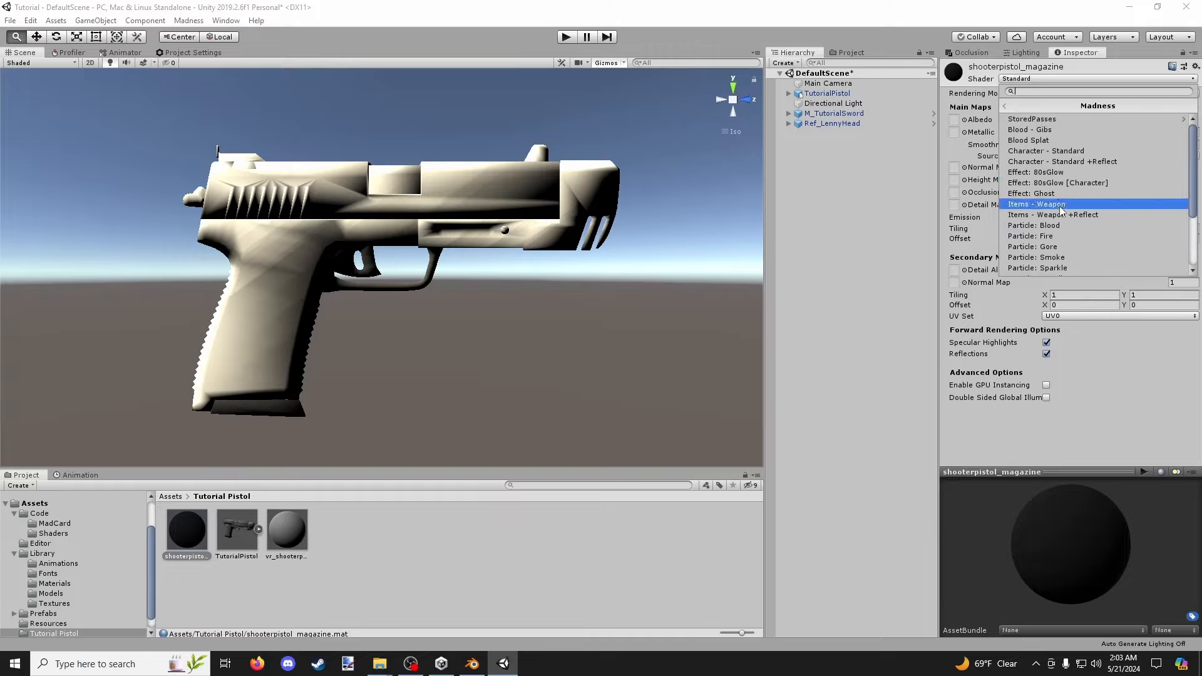
click(1062, 204)
Set the vr_shooterpistol material's shader to Madness Items - Weapon.
click(287, 520)
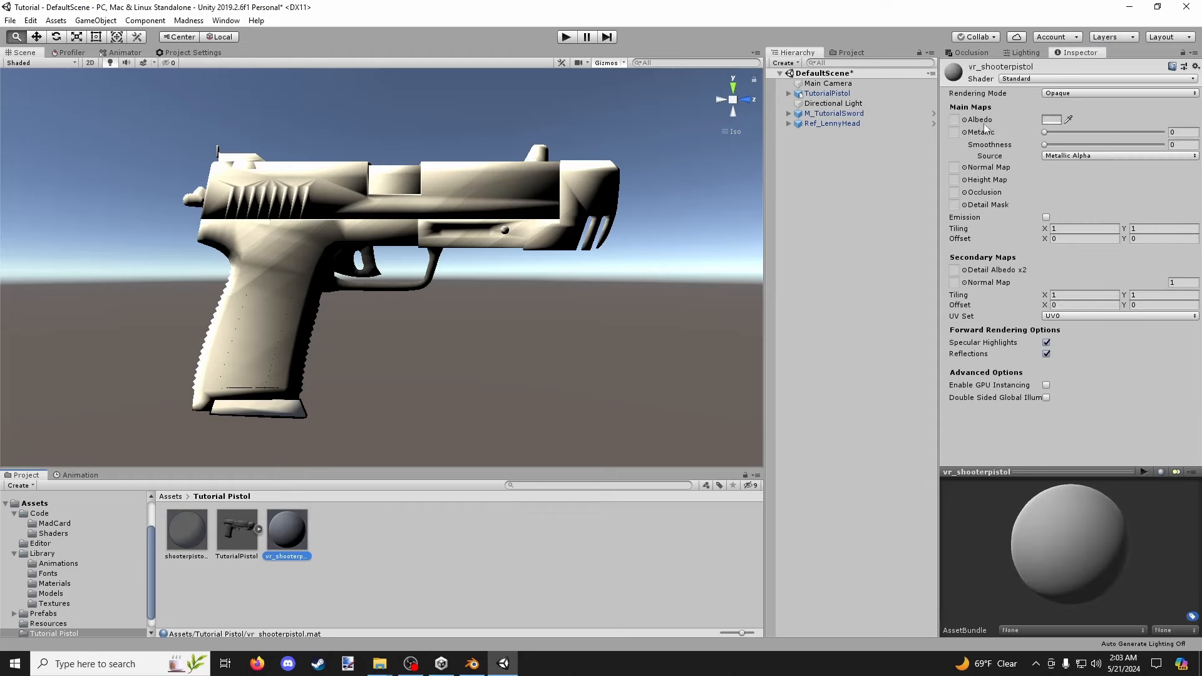
click(1011, 80)
click(1030, 119)
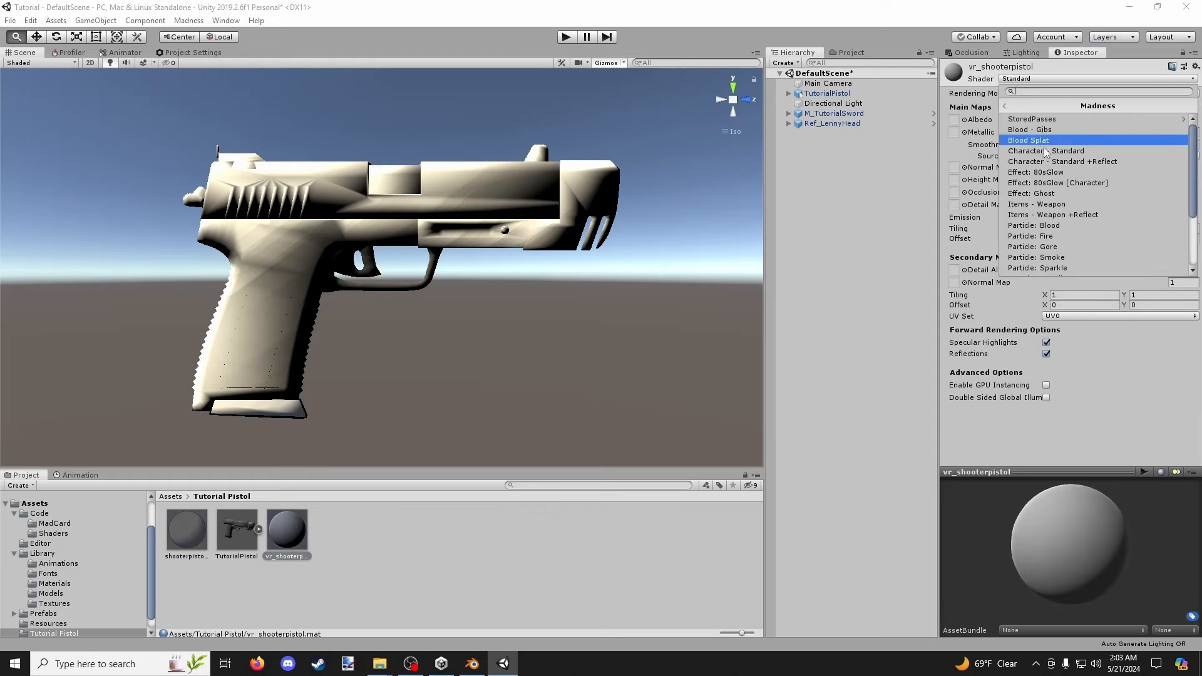
click(1053, 205)
From the Pistol textures folder in File Explorer, import shooterpistol_magazine_Color.png and vr_shooterpistol_Color.png into Unity's Tutorial Pistol folder.
key(alt+Tab)
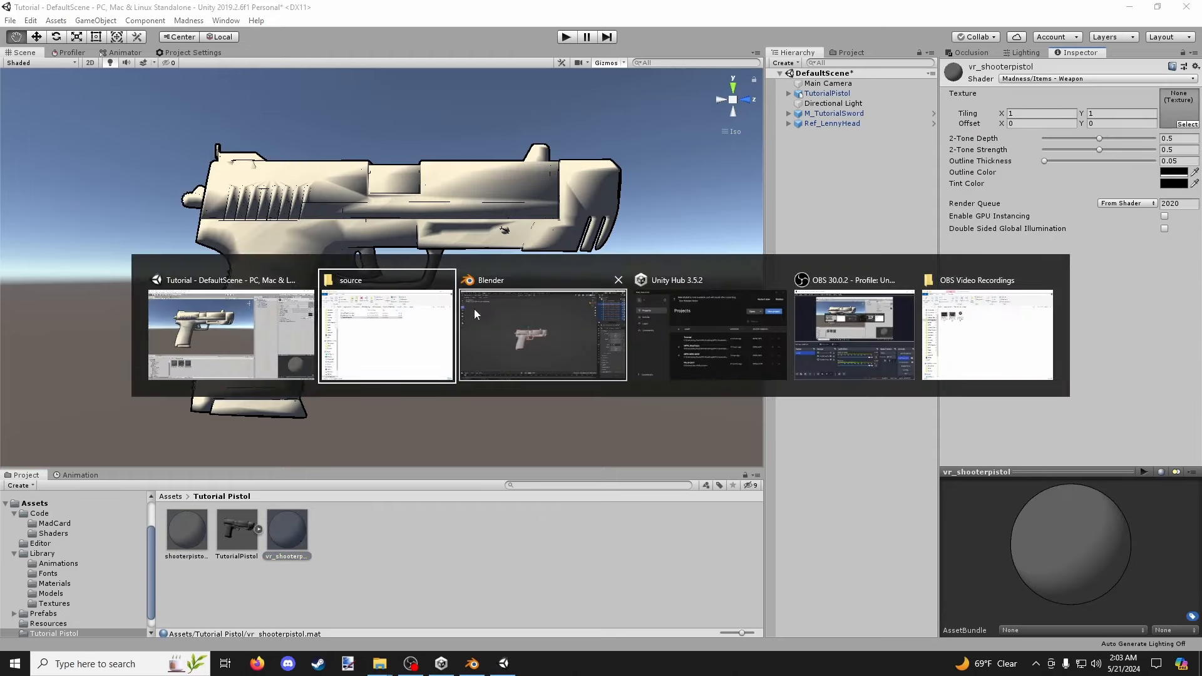
key(alt+Up)
key(Down)
key(Return)
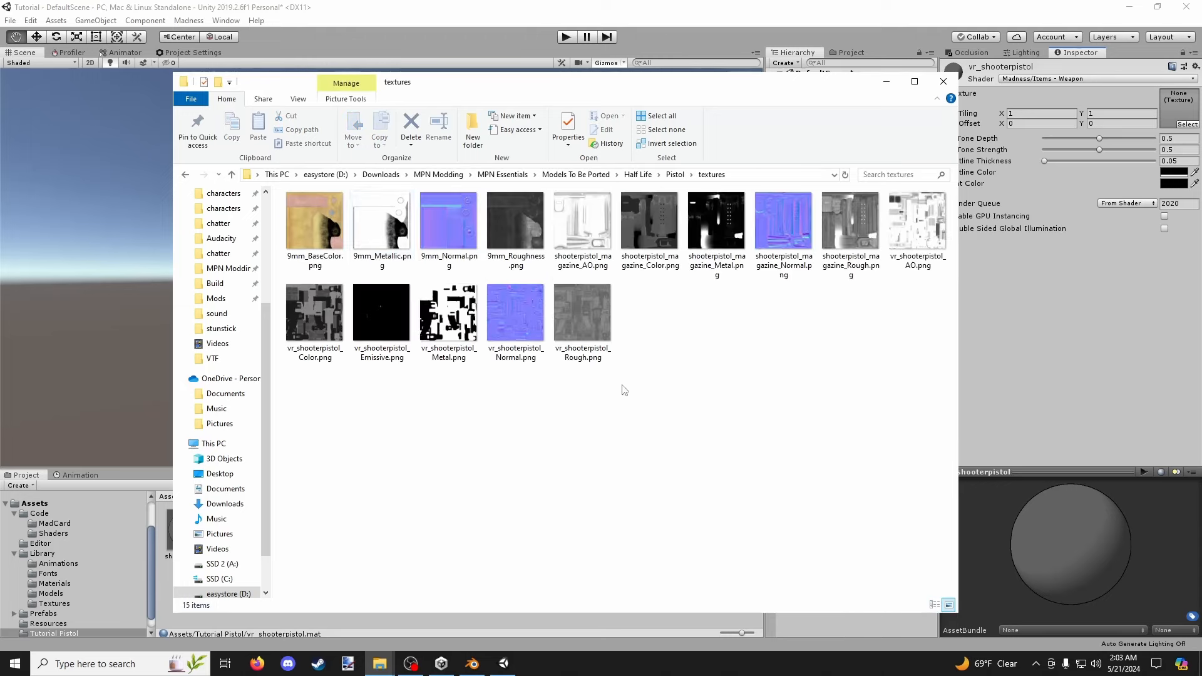
click(649, 222)
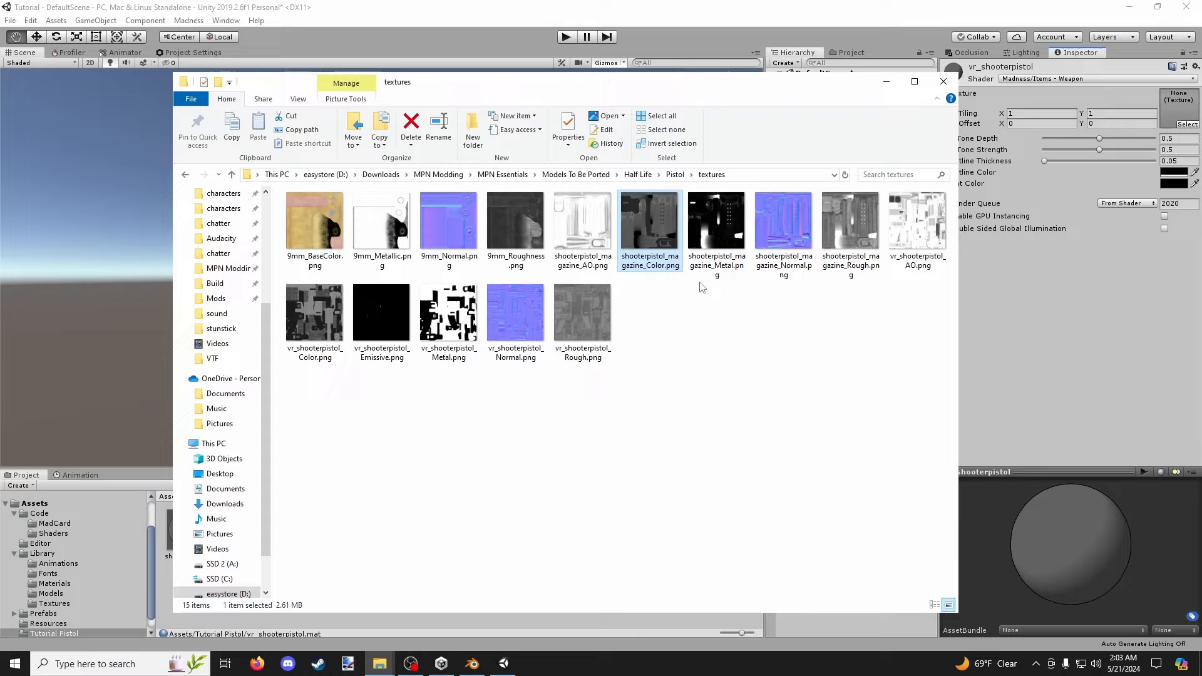
ctrl+click(326, 366)
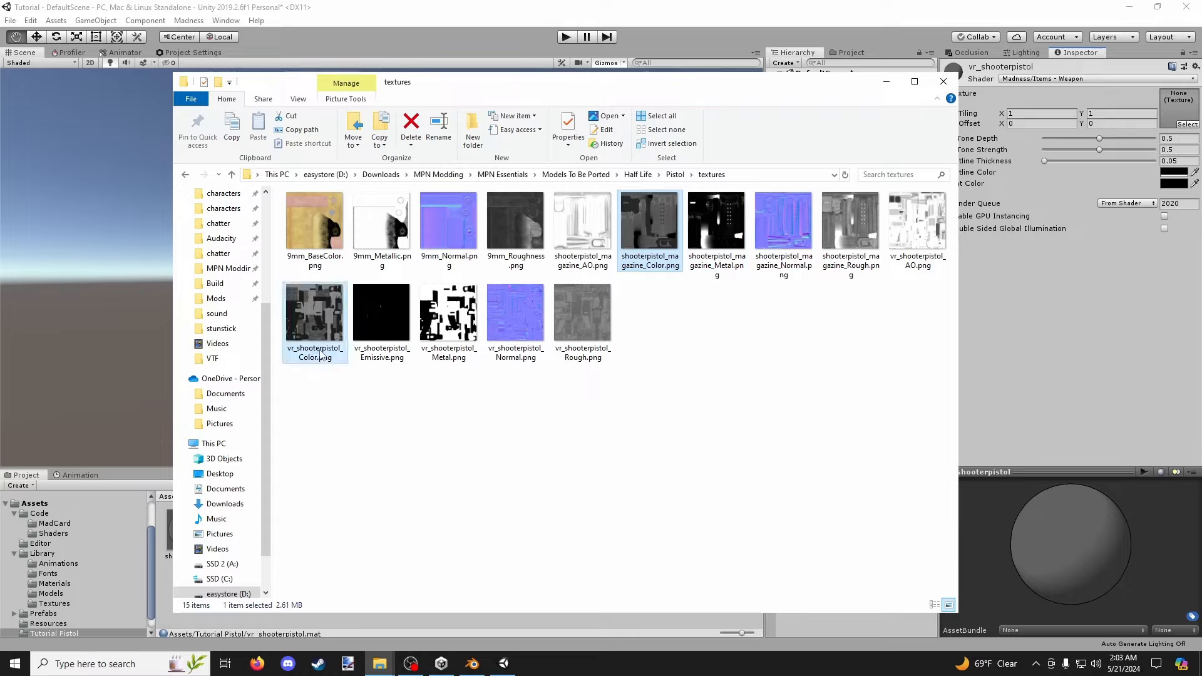
drag(305, 331, 393, 569)
key(alt+Tab)
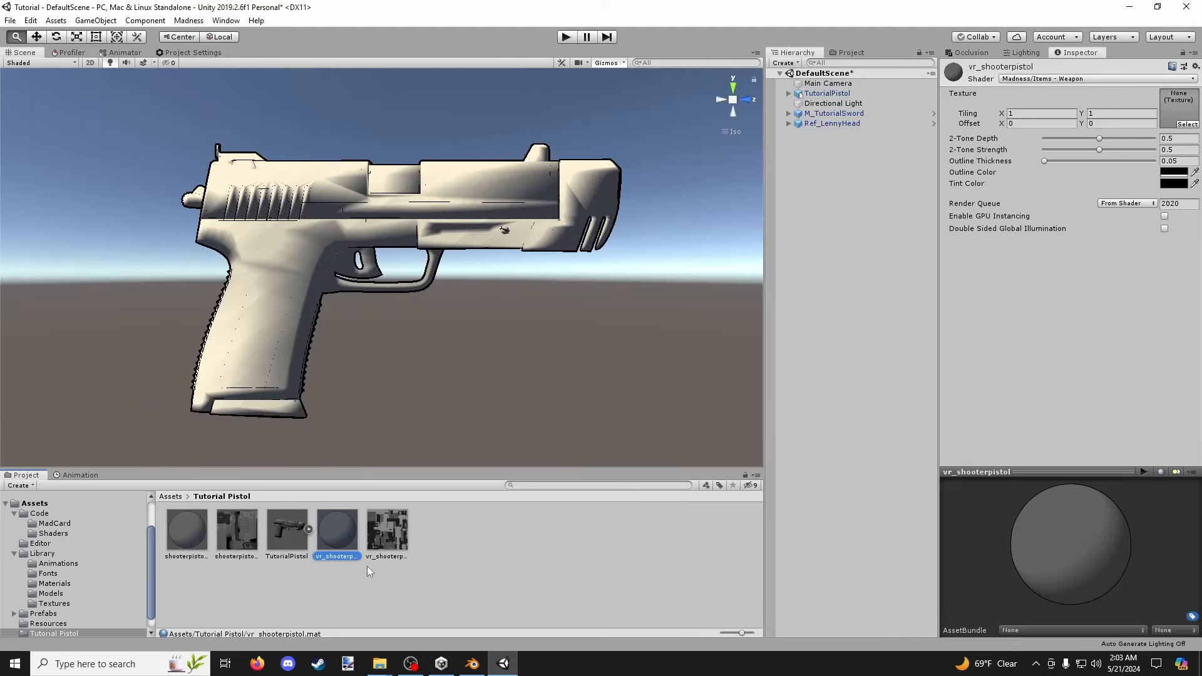
Assign the vr_shooterpistol_Color image as the vr_shooterpistol material's texture.
click(237, 533)
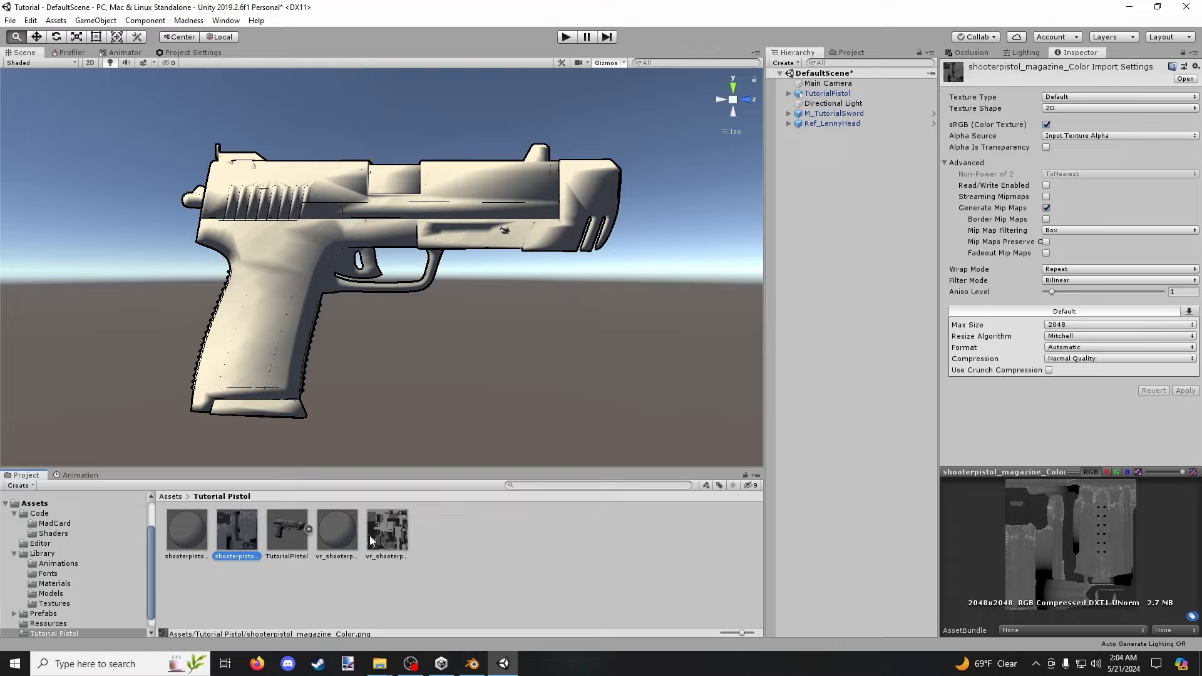
click(387, 538)
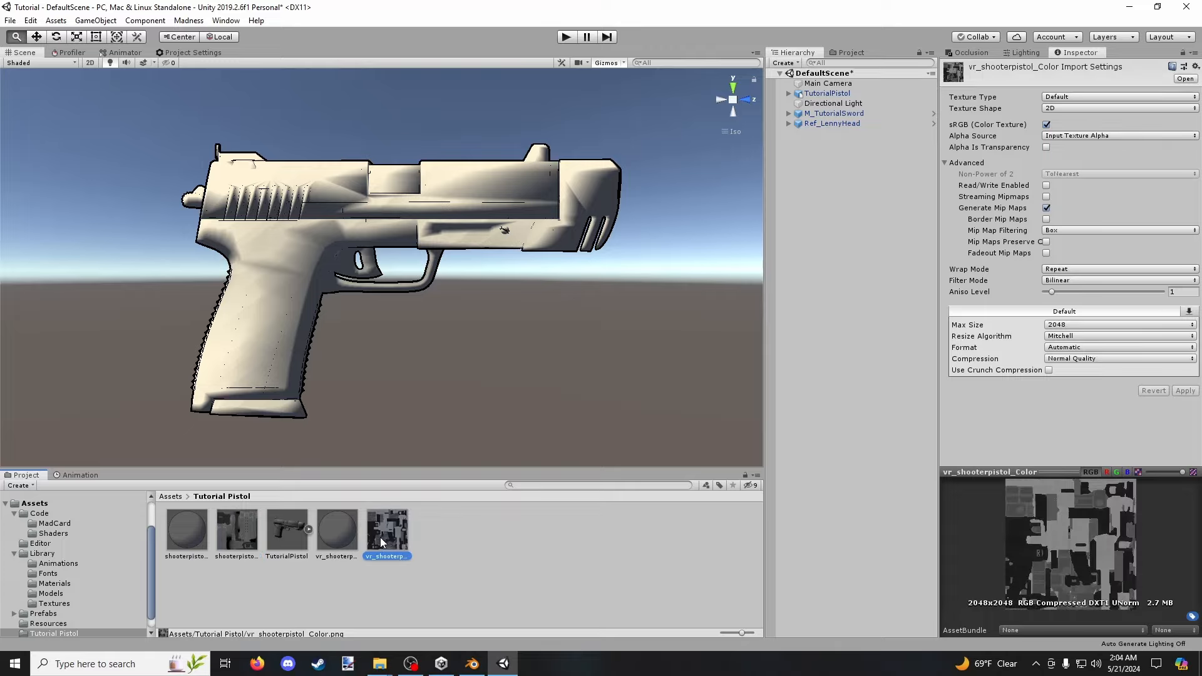
click(350, 535)
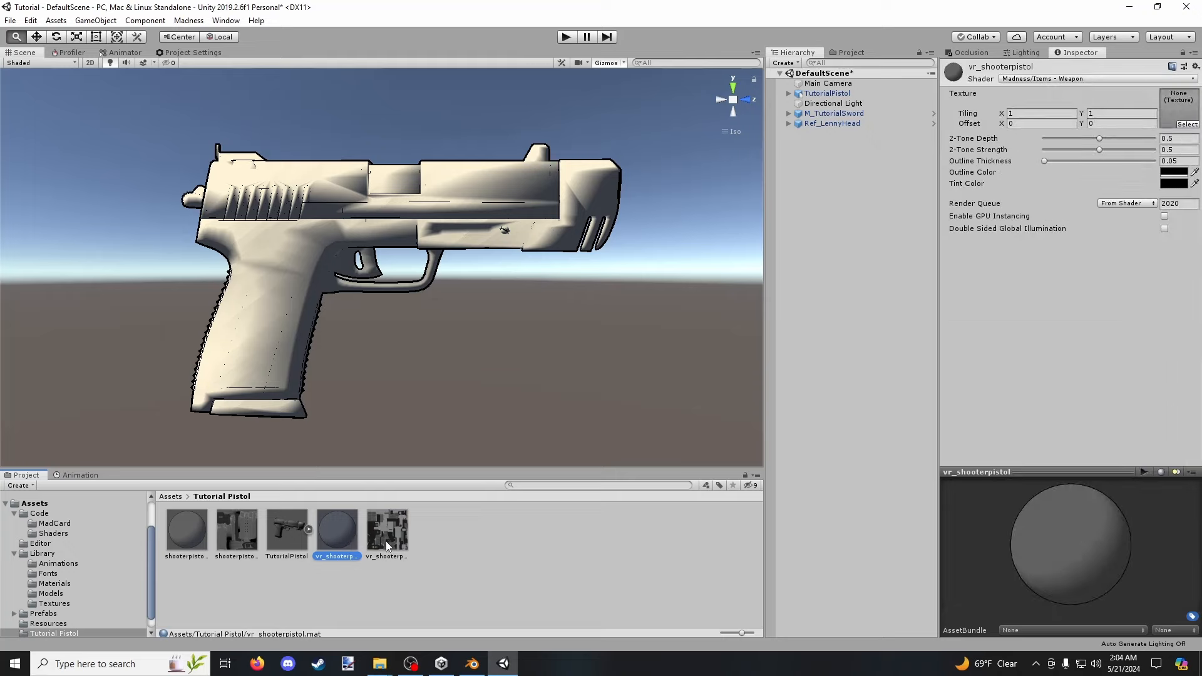
drag(386, 541, 338, 531)
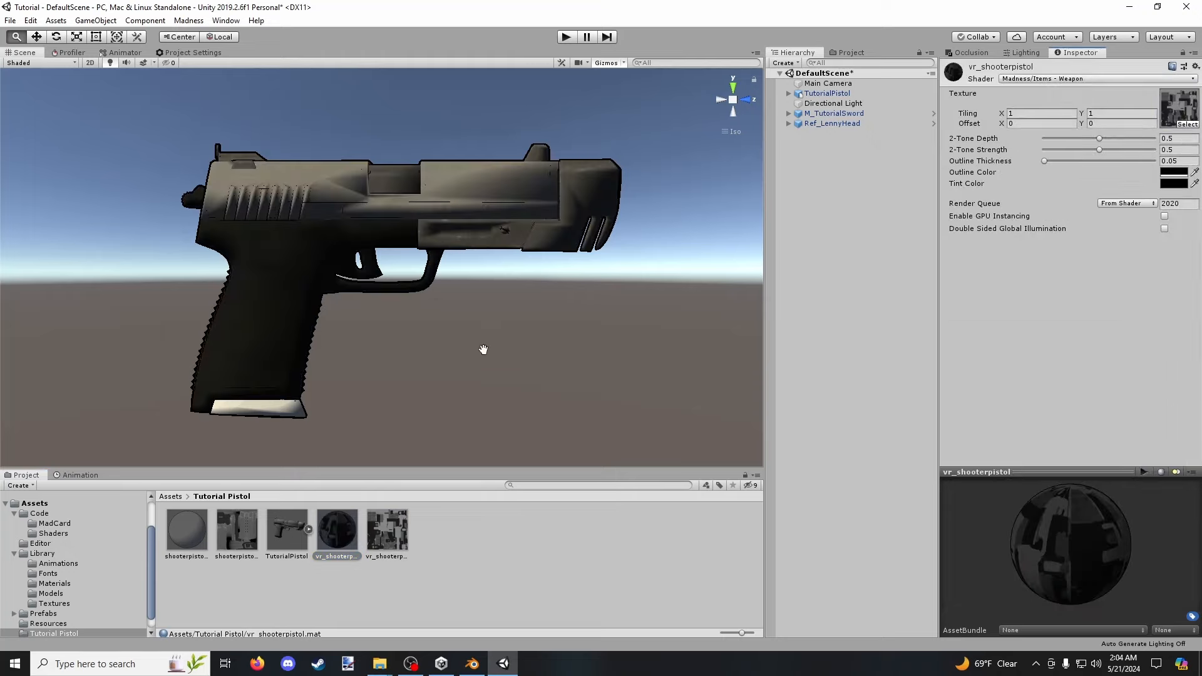
Assign the shooterpistol_magazine_Color image as the shooterpistol_magazine material's texture.
click(193, 538)
drag(253, 543, 1179, 107)
scroll(394, 338, down, 3)
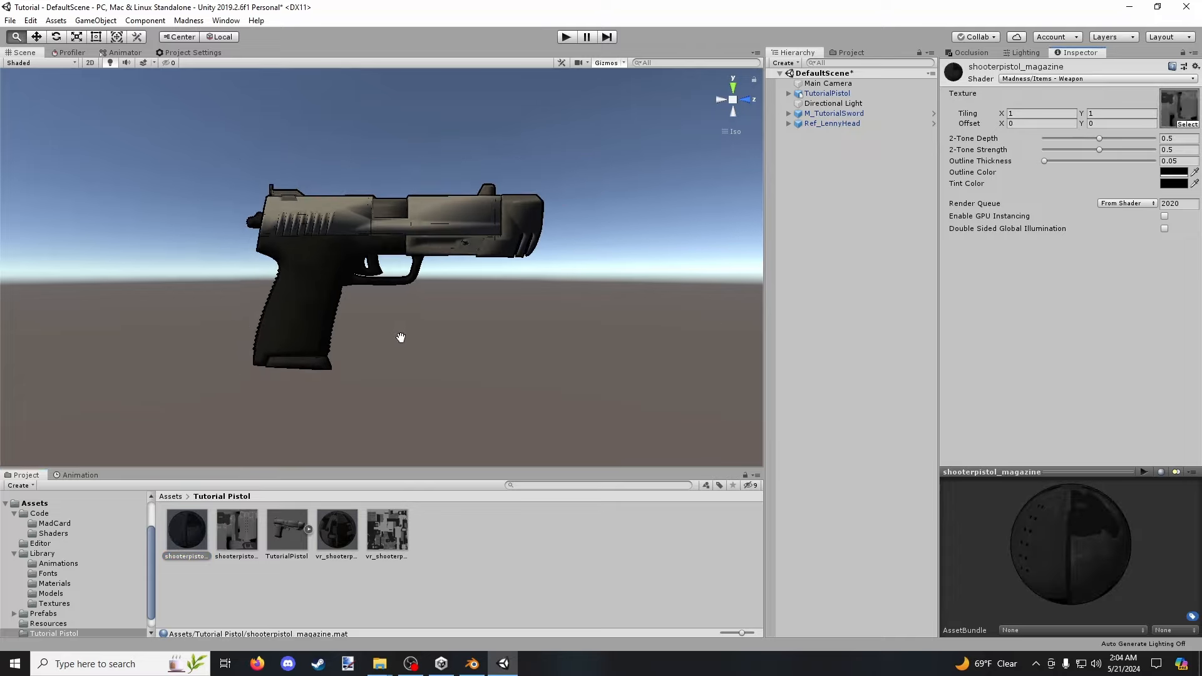
scroll(400, 338, up, 2)
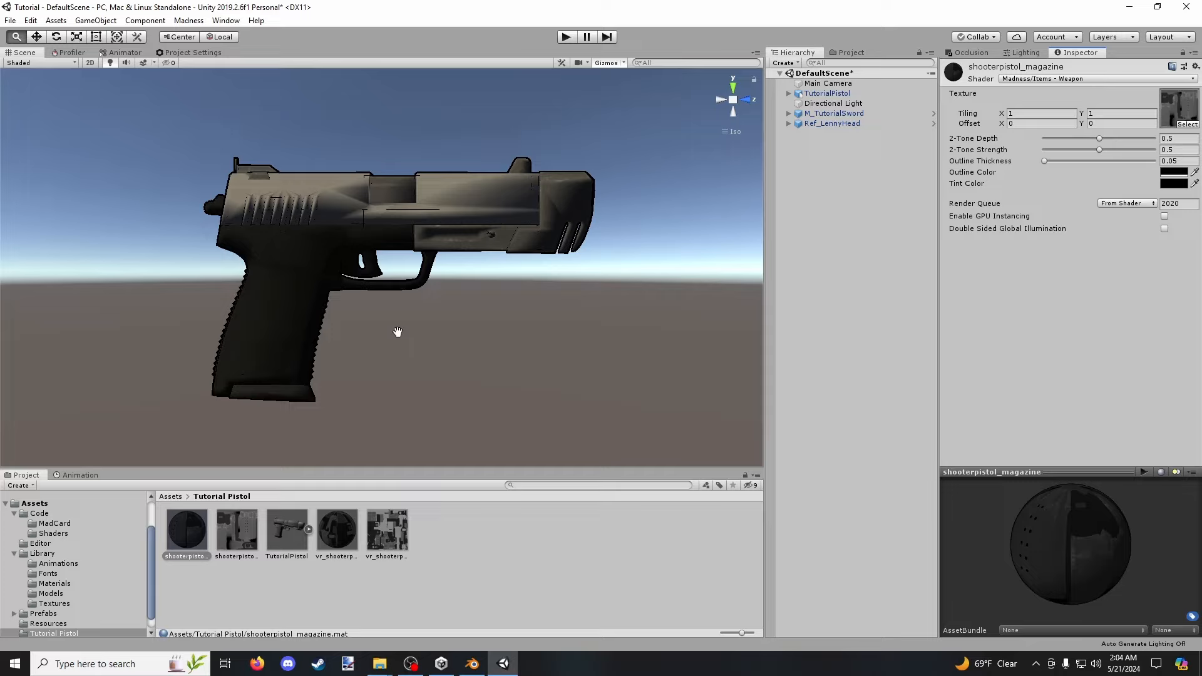
Create an empty game object in the scene and name it R_TutorialPistol.
click(781, 65)
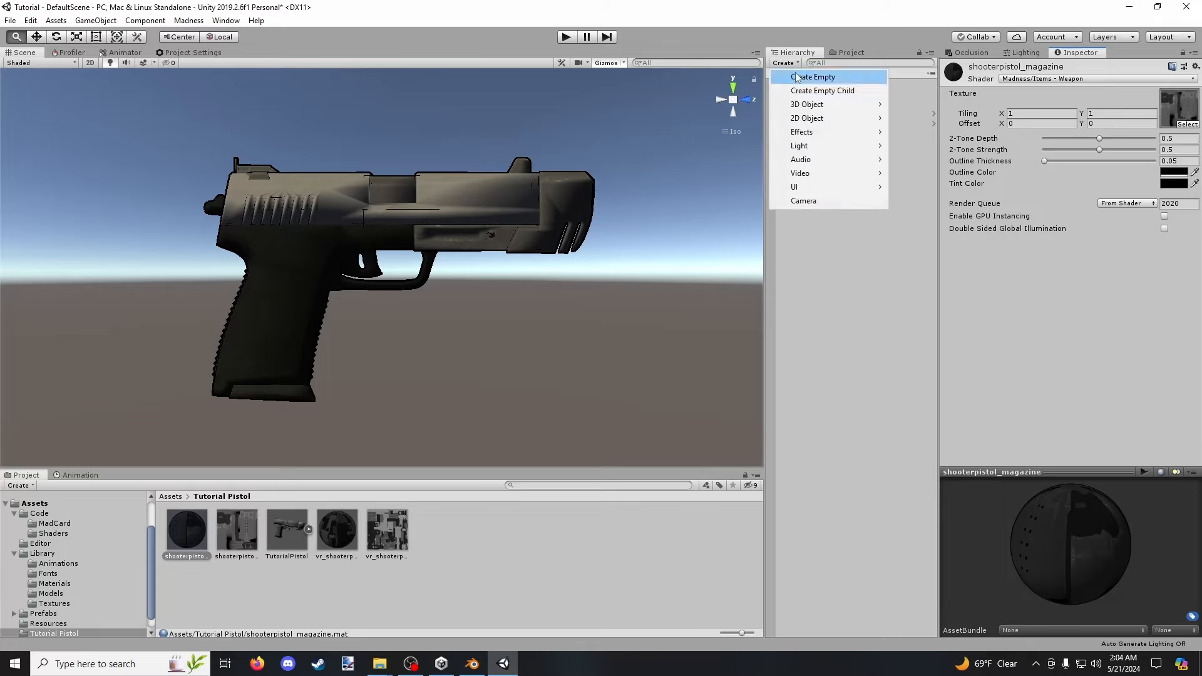
click(797, 76)
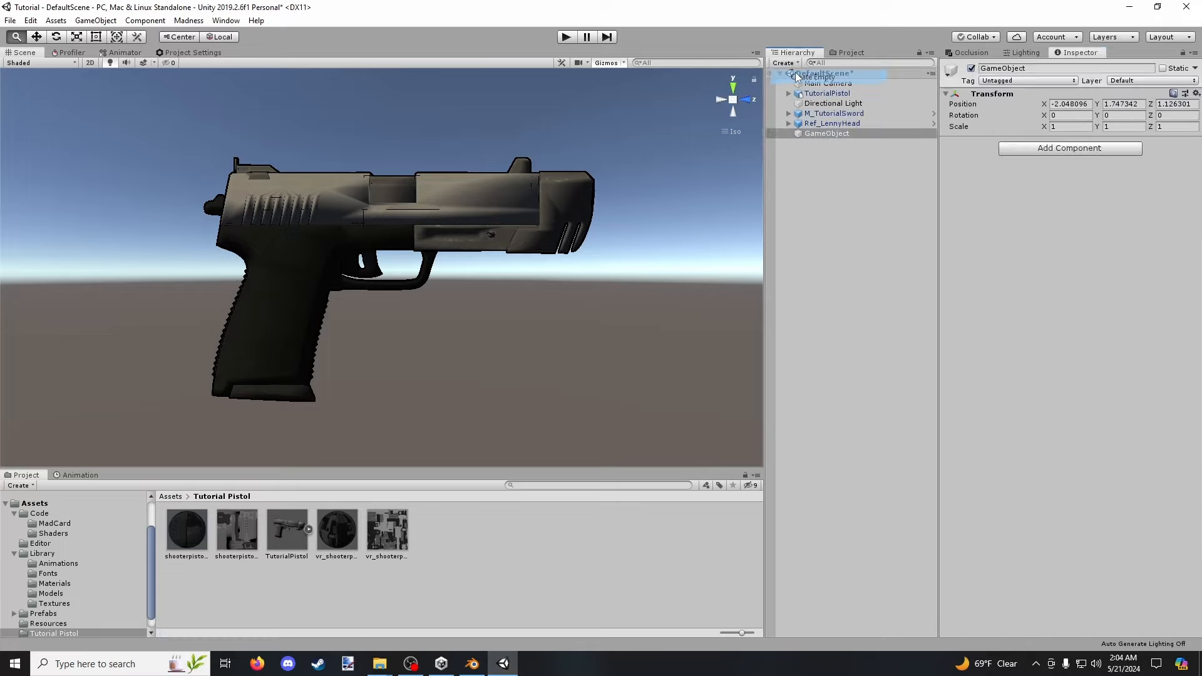
right_click(808, 133)
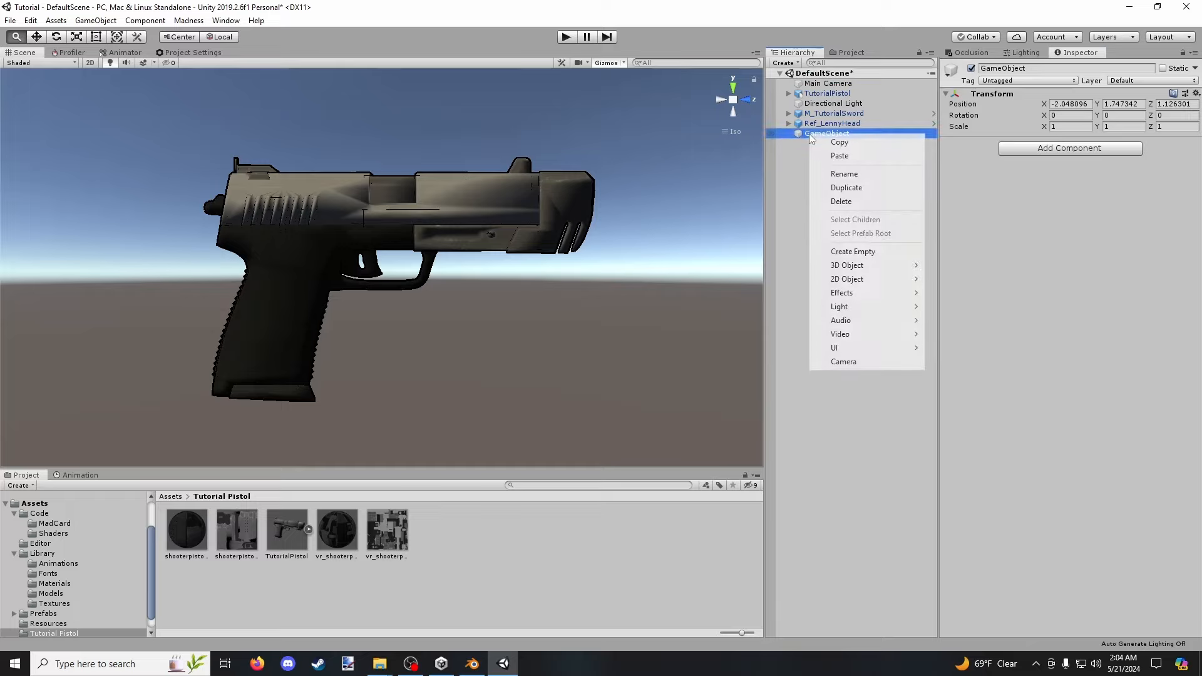
click(838, 173)
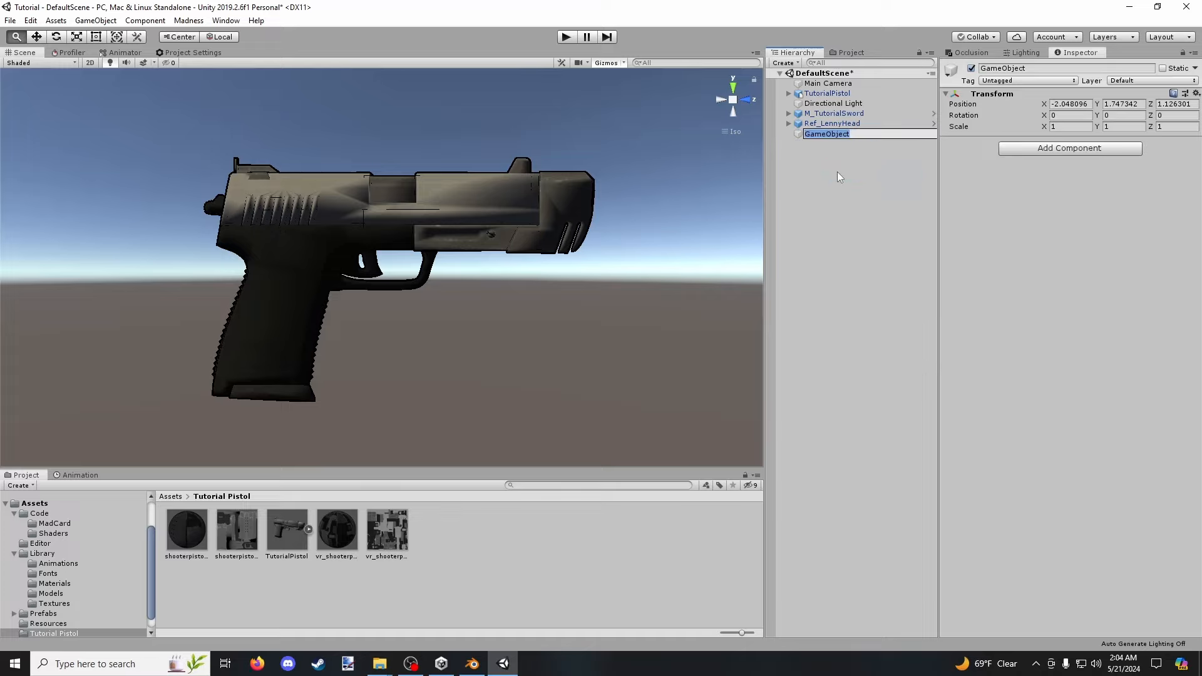
text(R_TutorialPistol)
key(Return)
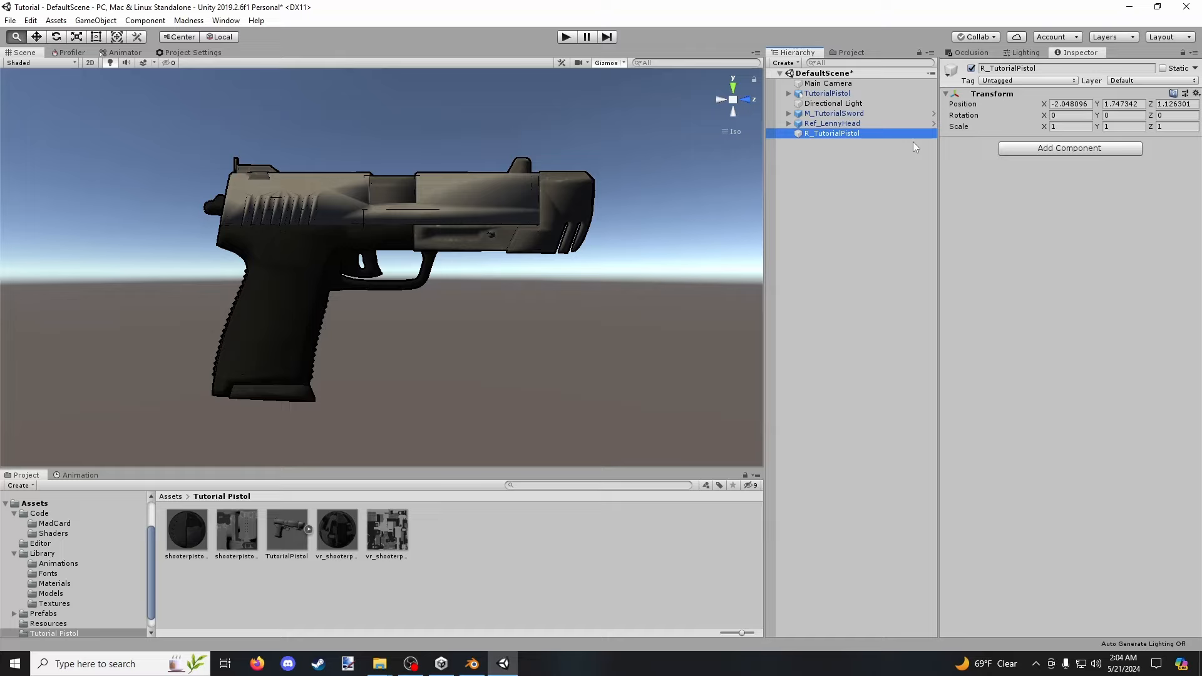
Add the Mad Obj_Ranged script component to R_TutorialPistol.
click(1031, 150)
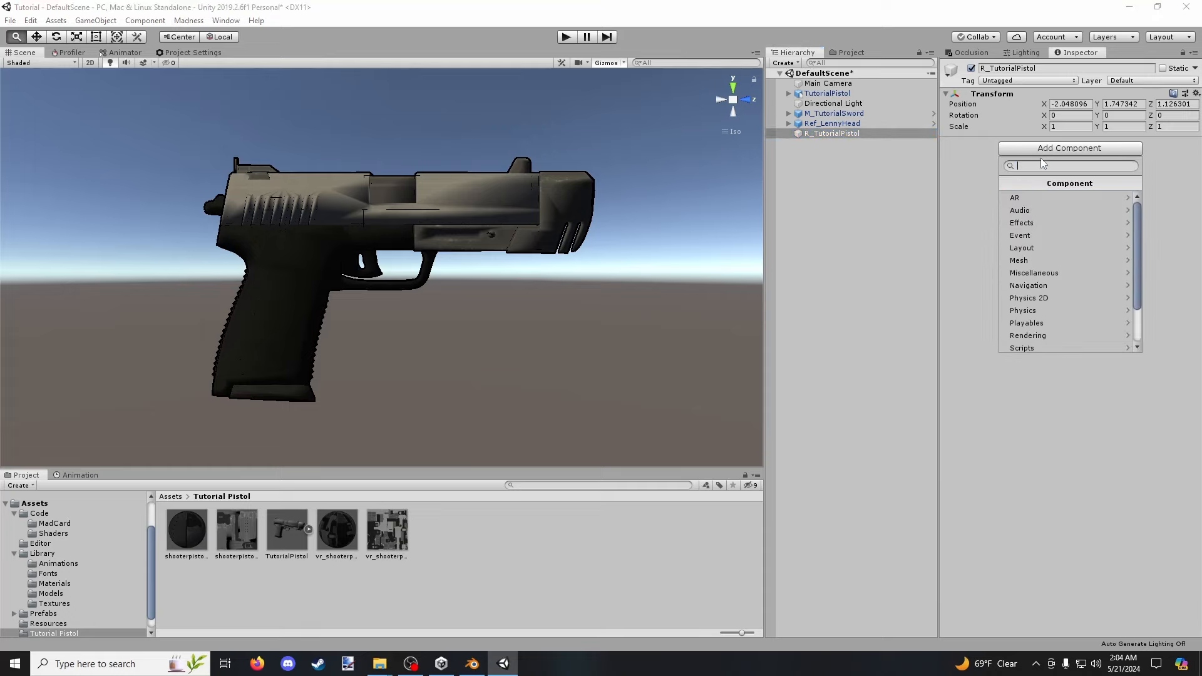
scroll(1063, 268, down, 2)
scroll(1063, 268, up, 2)
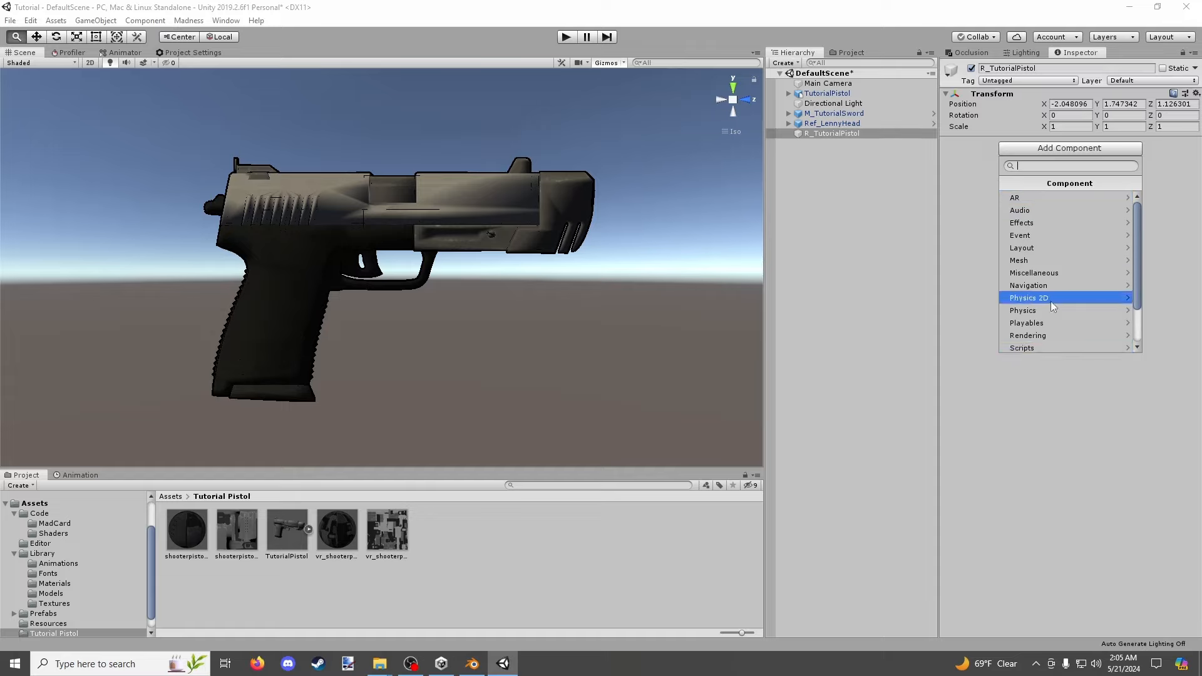
text(madobj)
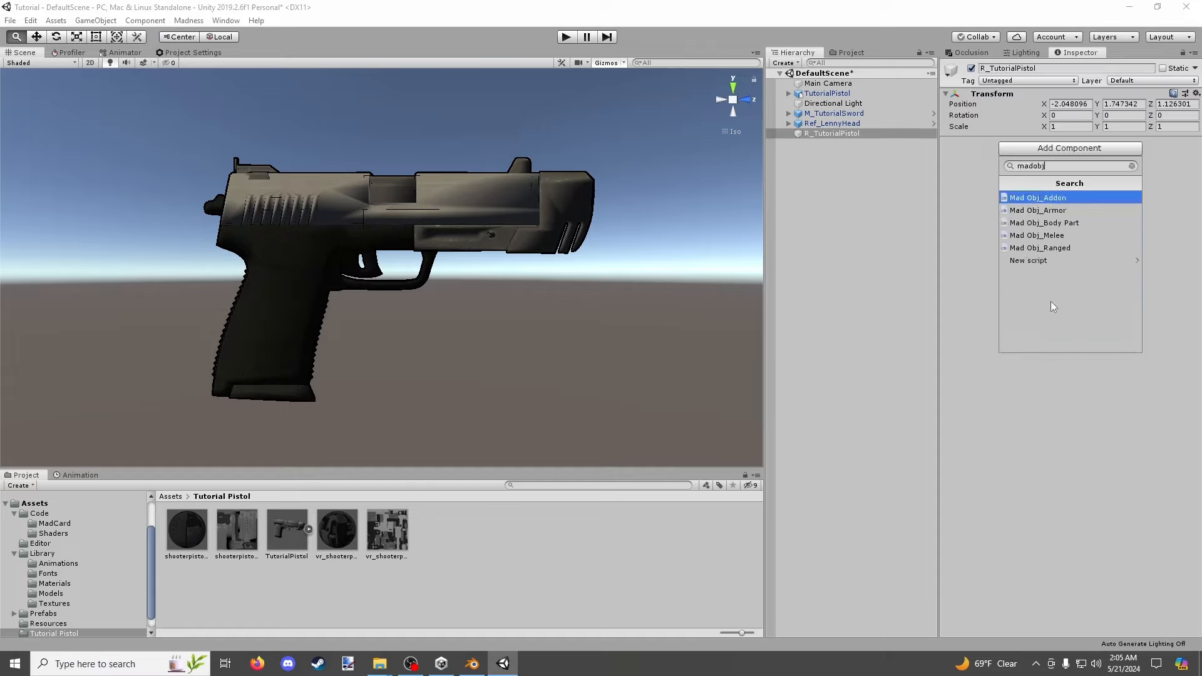
click(1055, 249)
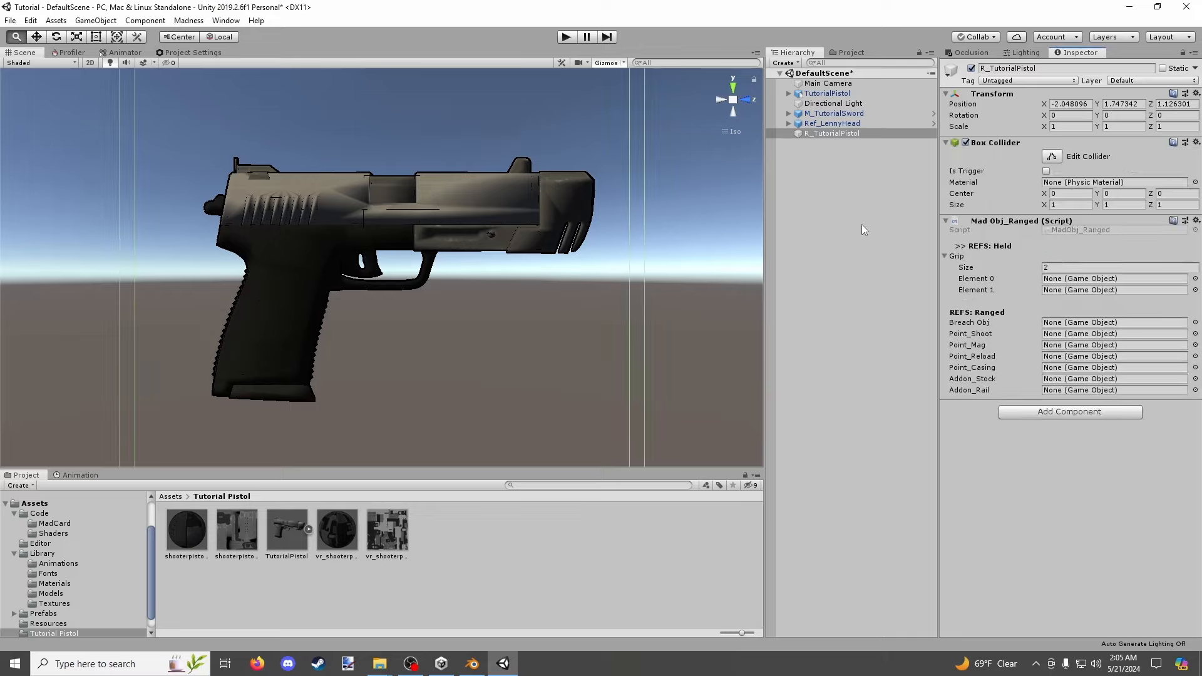
Move R_TutorialPistol onto the pistol model, to a position of about X -3.046, Y 1.756, Z 0.944.
scroll(630, 222, down, 5)
alt+drag(564, 236, 397, 259)
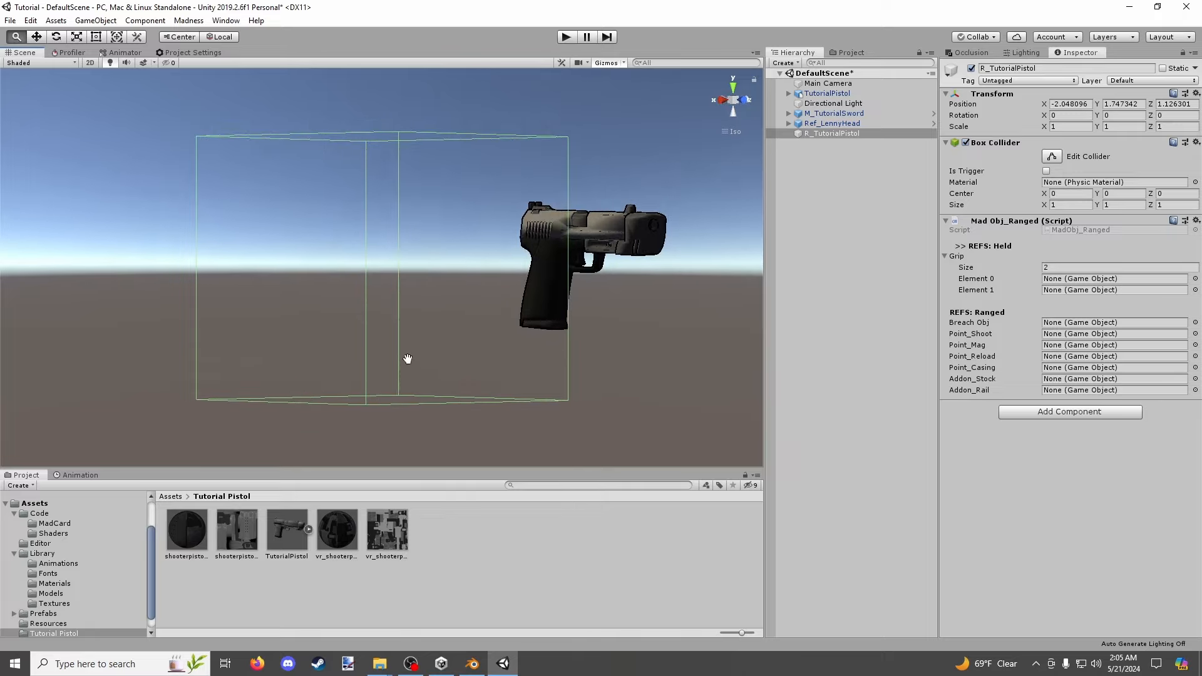
alt+drag(405, 359, 494, 357)
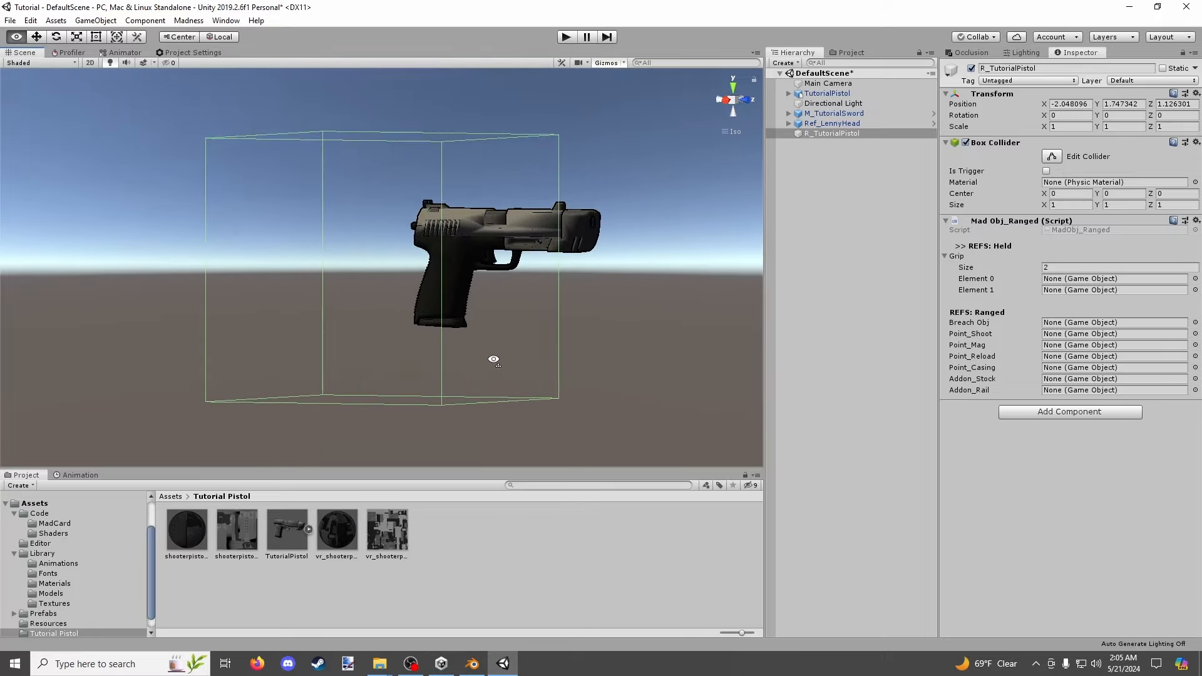
click(37, 36)
alt+drag(363, 188, 760, 258)
alt+drag(502, 260, 540, 291)
drag(457, 251, 418, 249)
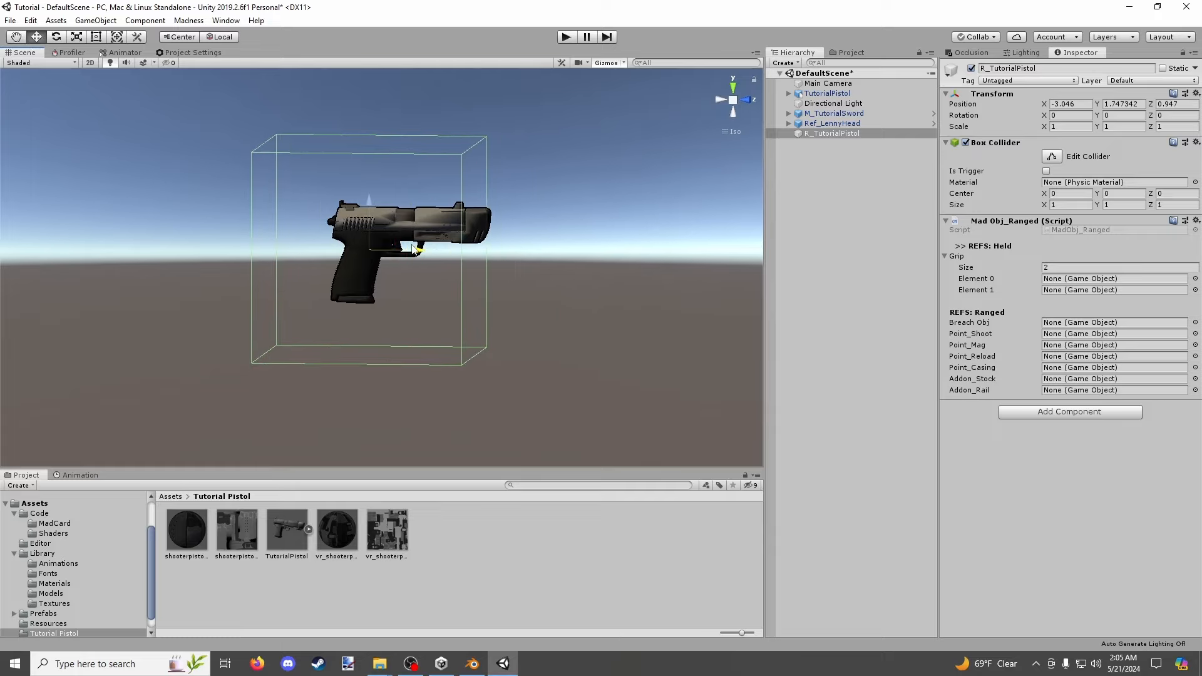
drag(372, 195, 372, 192)
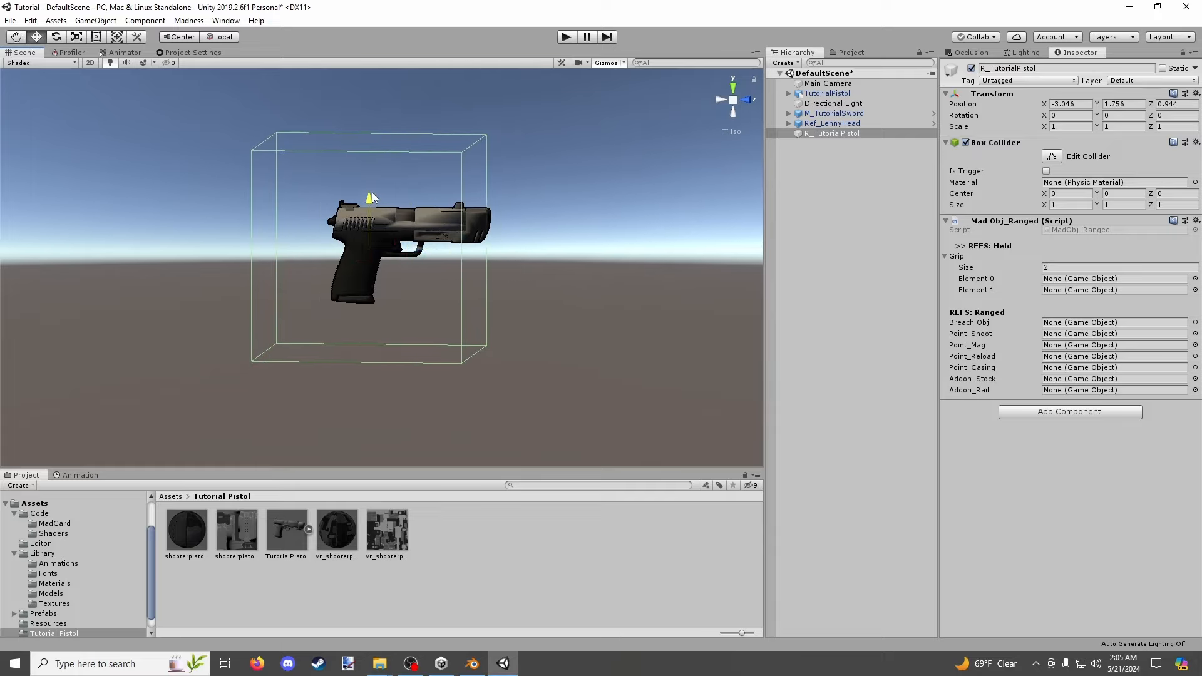
Examine how R_TutorialPistol's origin and box collider line up with the pistol model.
click(17, 38)
drag(292, 163, 356, 192)
alt+right_drag(357, 192, 631, 249)
alt+drag(631, 250, 620, 221)
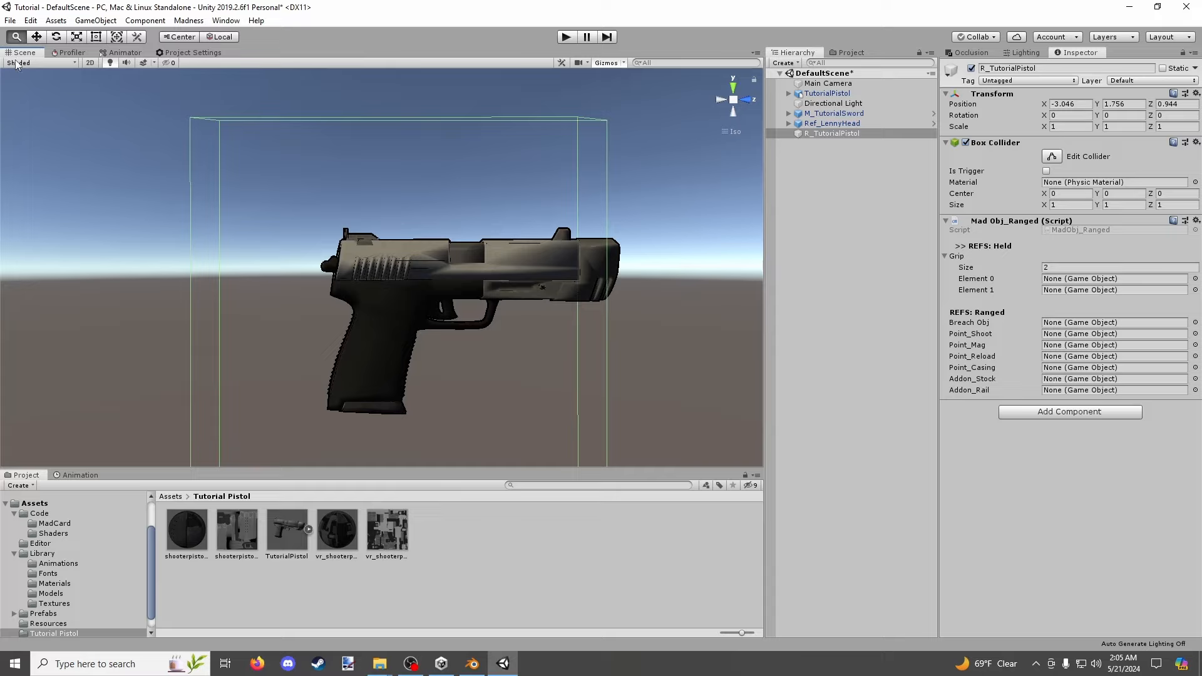
click(39, 40)
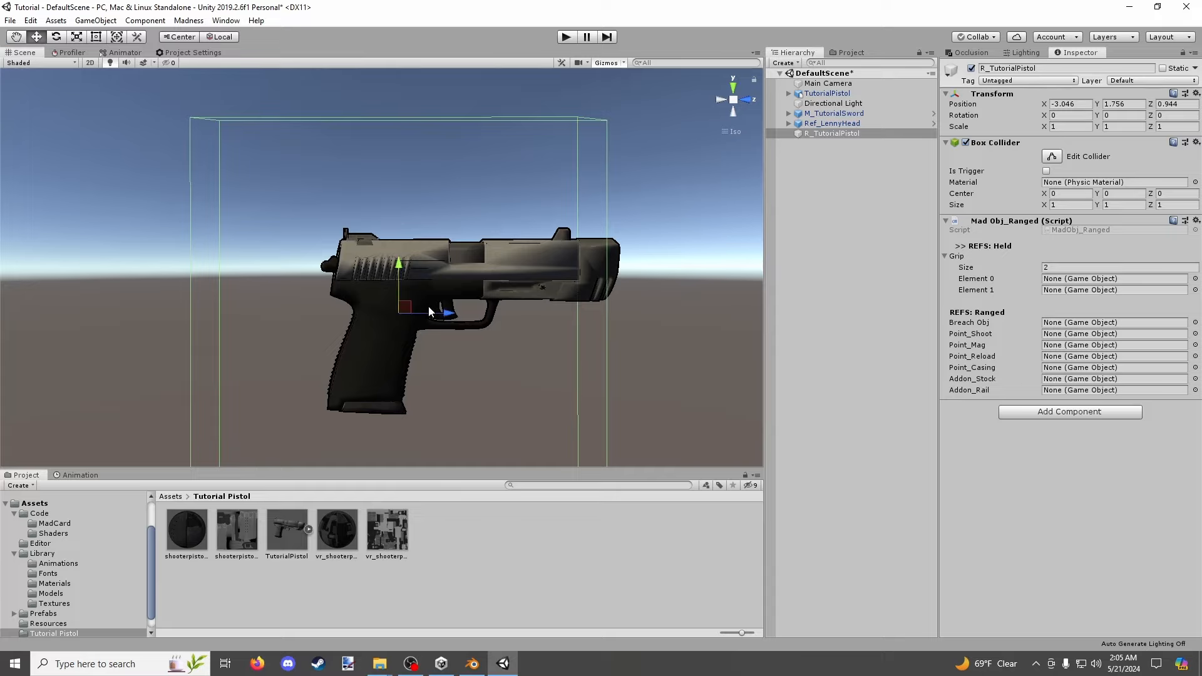
alt+right_drag(720, 300, 564, 307)
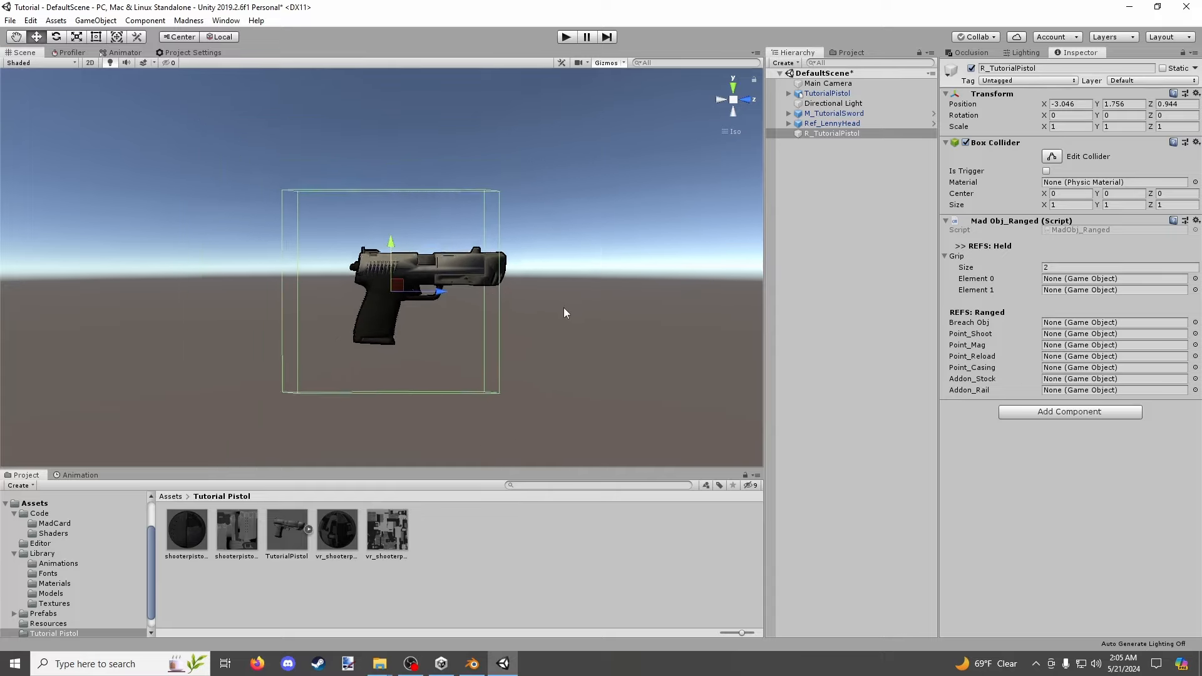
alt+drag(563, 307, 528, 325)
scroll(530, 327, up, 6)
scroll(530, 326, up, 6)
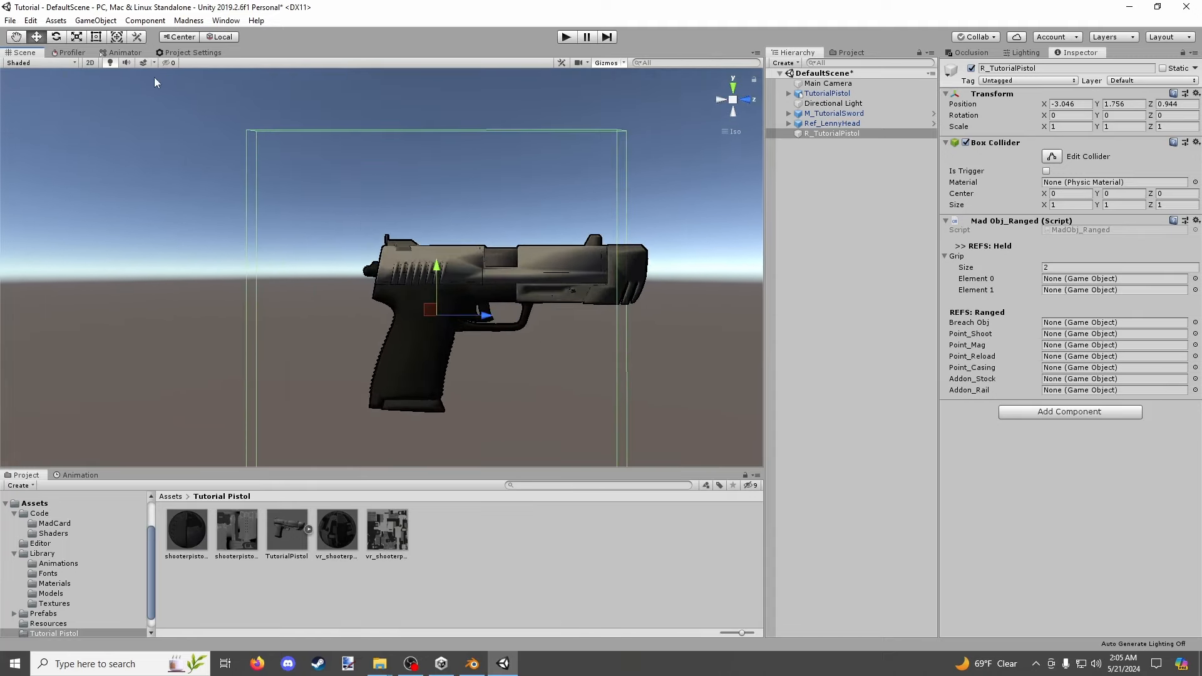
click(13, 36)
drag(457, 246, 393, 249)
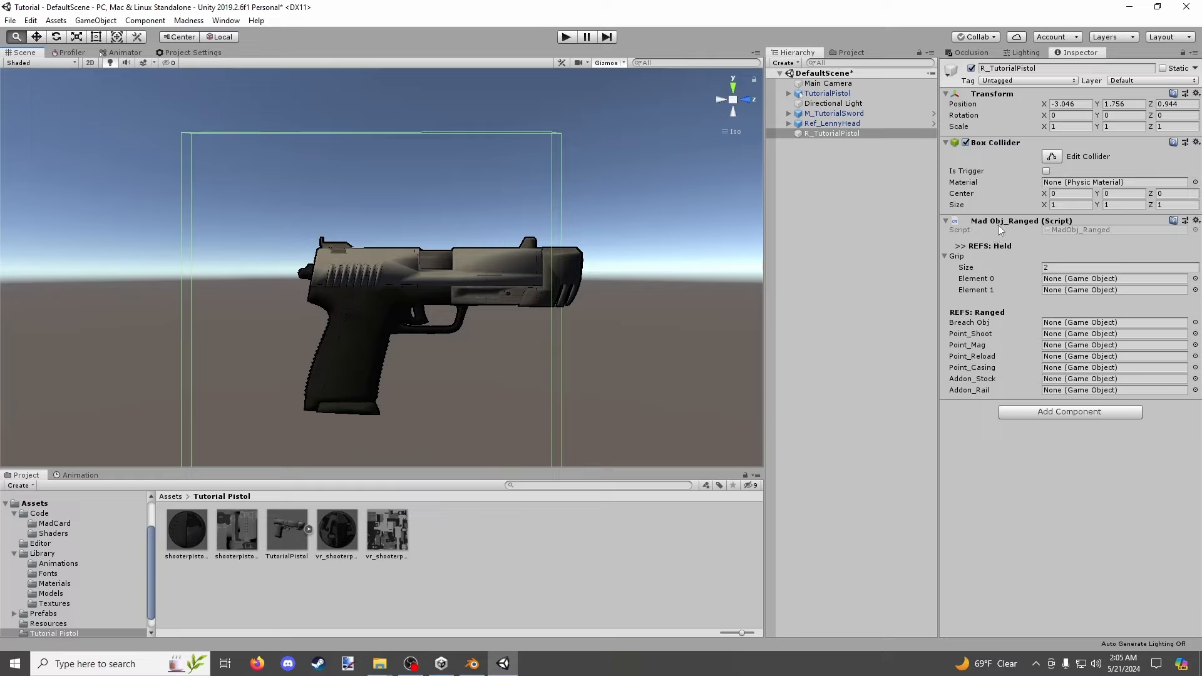
Generate the grip points for R_TutorialPistol with the Mad Obj_Ranged component's Create Points command.
right_click(1033, 226)
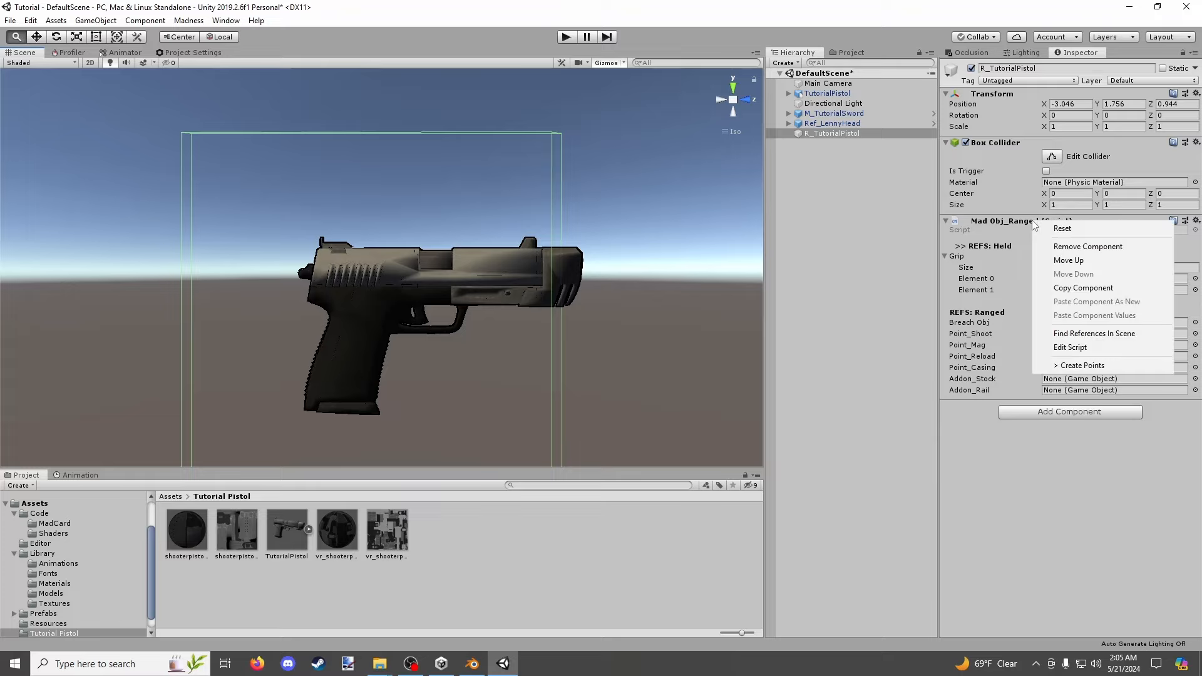
click(1072, 367)
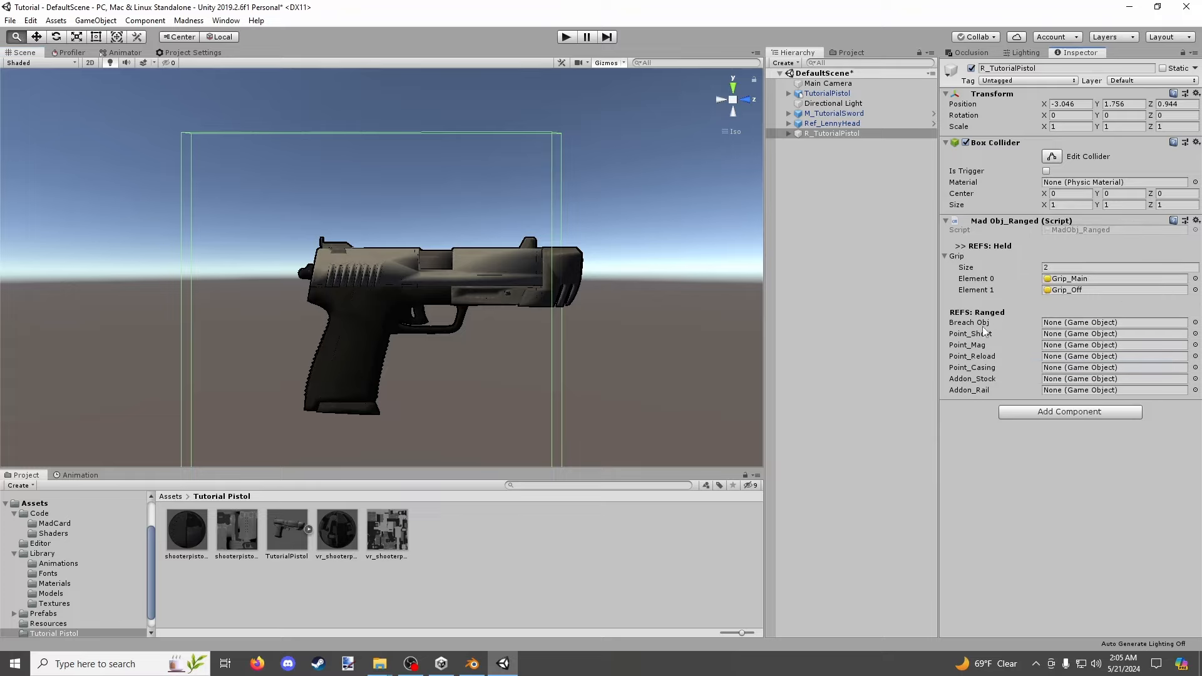
scroll(561, 227, down, 10)
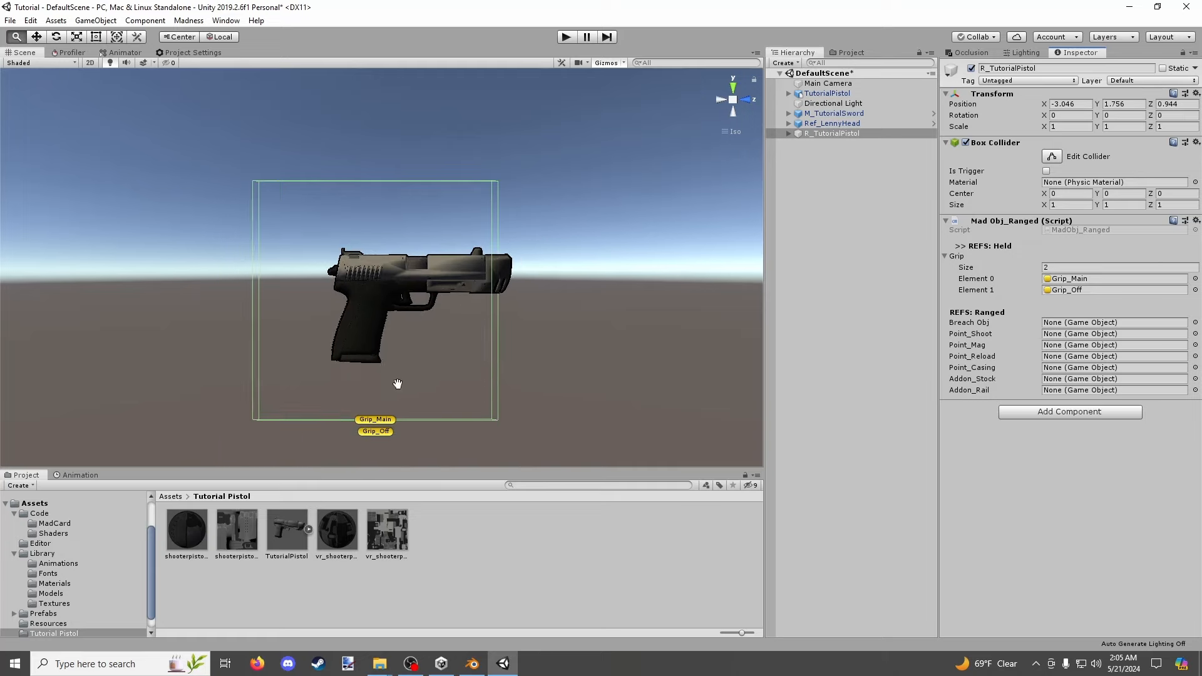
scroll(398, 384, up, 5)
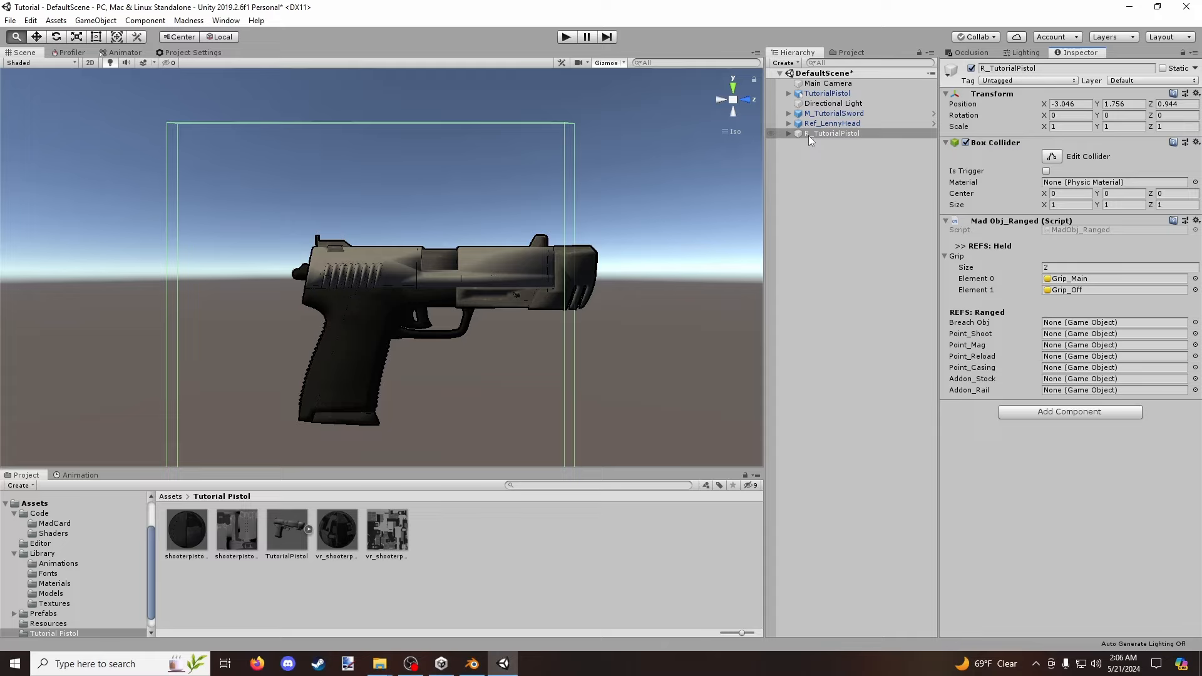
Move the Grip_Main point onto the pistol's handle, to a position of about X -0.027, Y -0.009, Z -0.022.
click(788, 134)
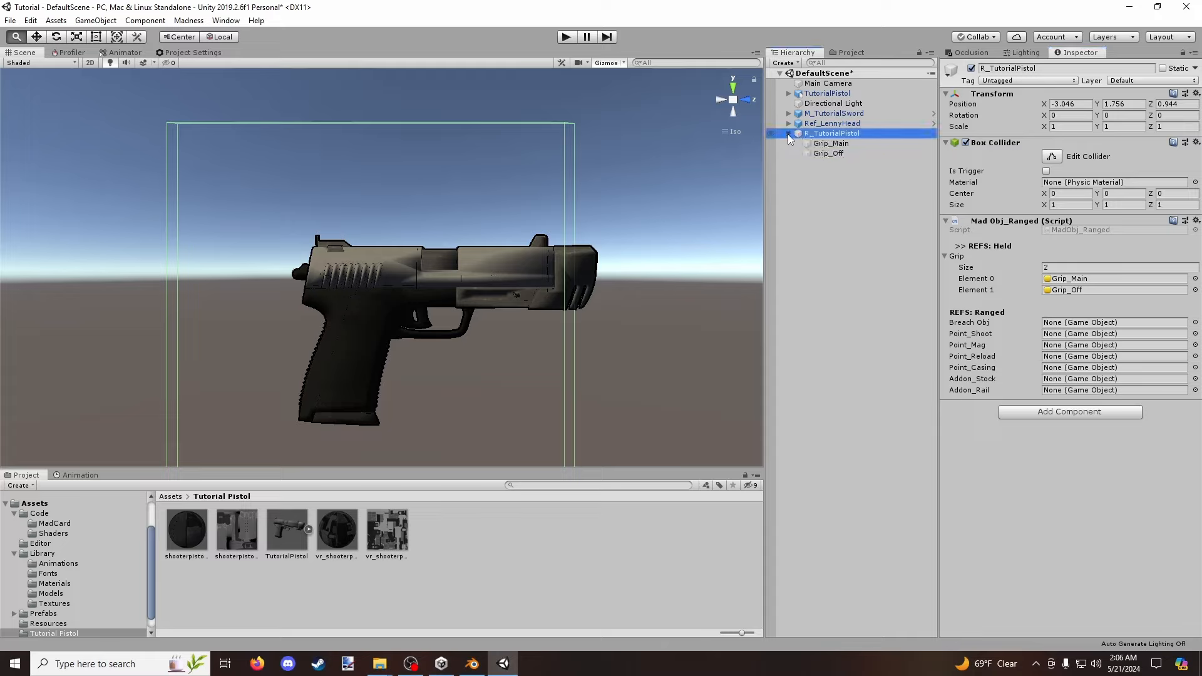
click(820, 132)
click(831, 143)
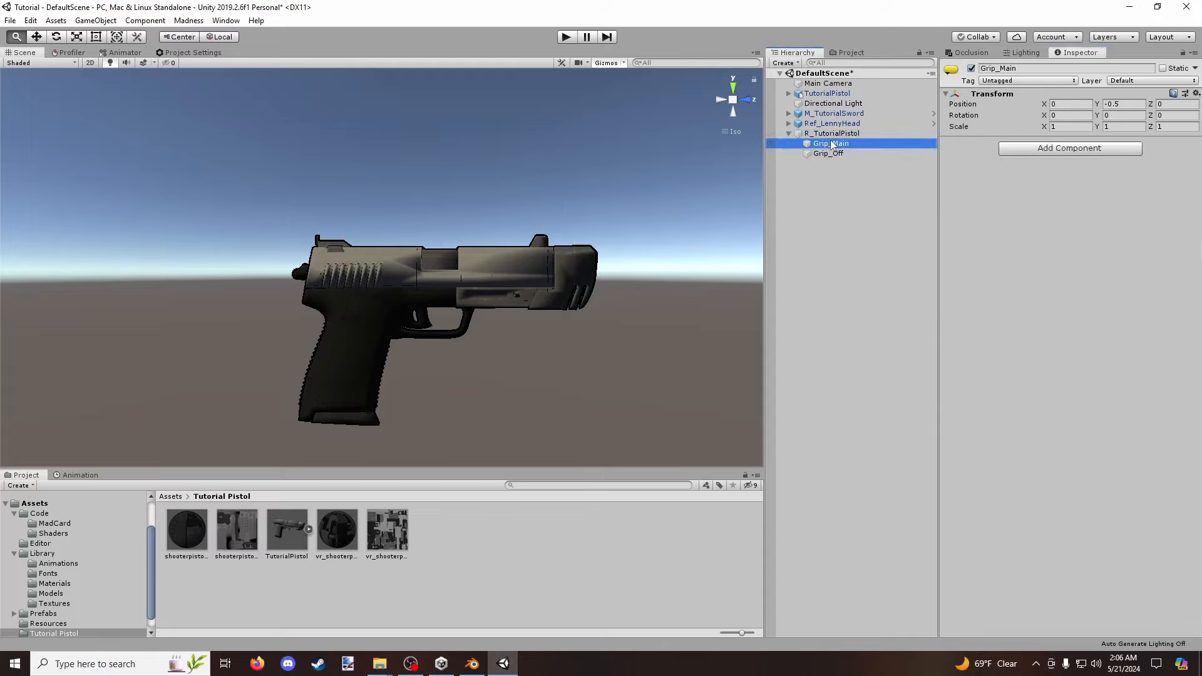
scroll(520, 357, down, 3)
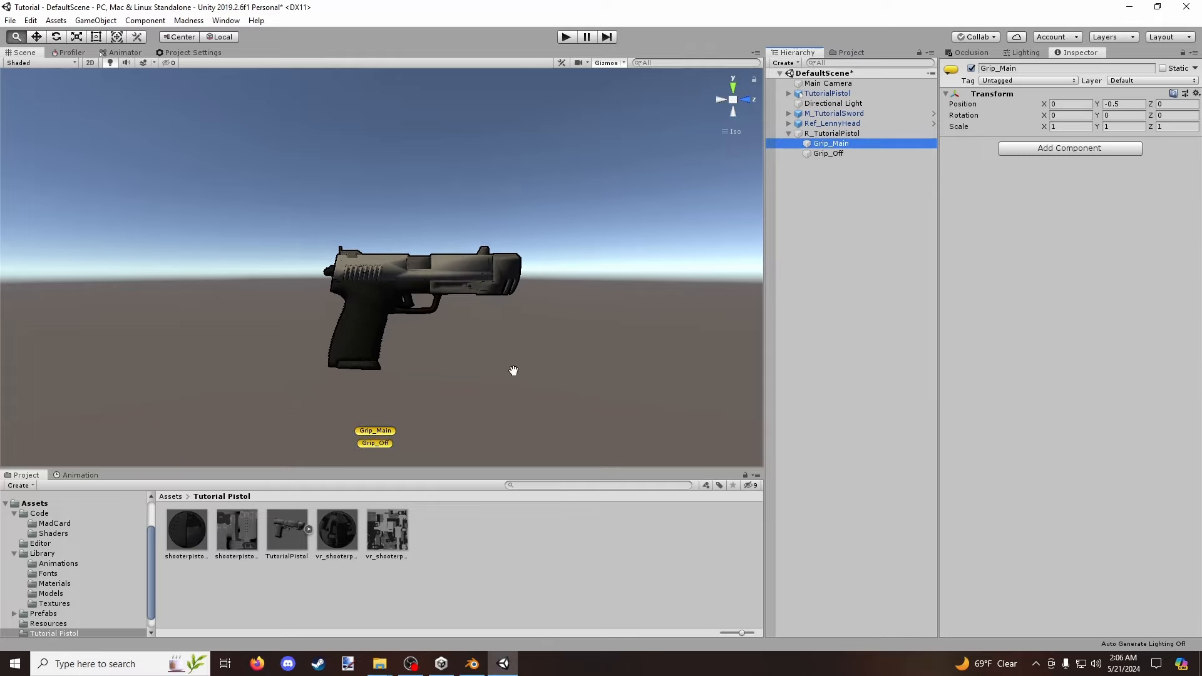
click(37, 38)
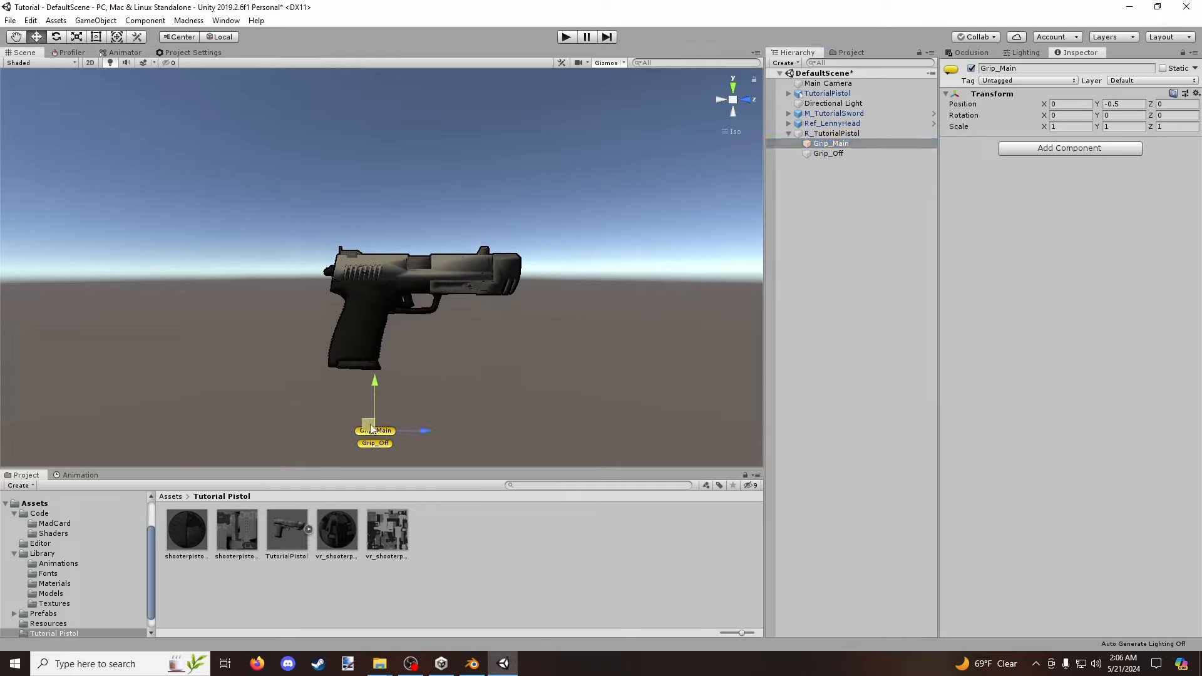
drag(368, 424, 365, 303)
right_drag(398, 383, 323, 310)
drag(179, 305, 161, 306)
right_drag(424, 311, 105, 315)
scroll(348, 304, up, 3)
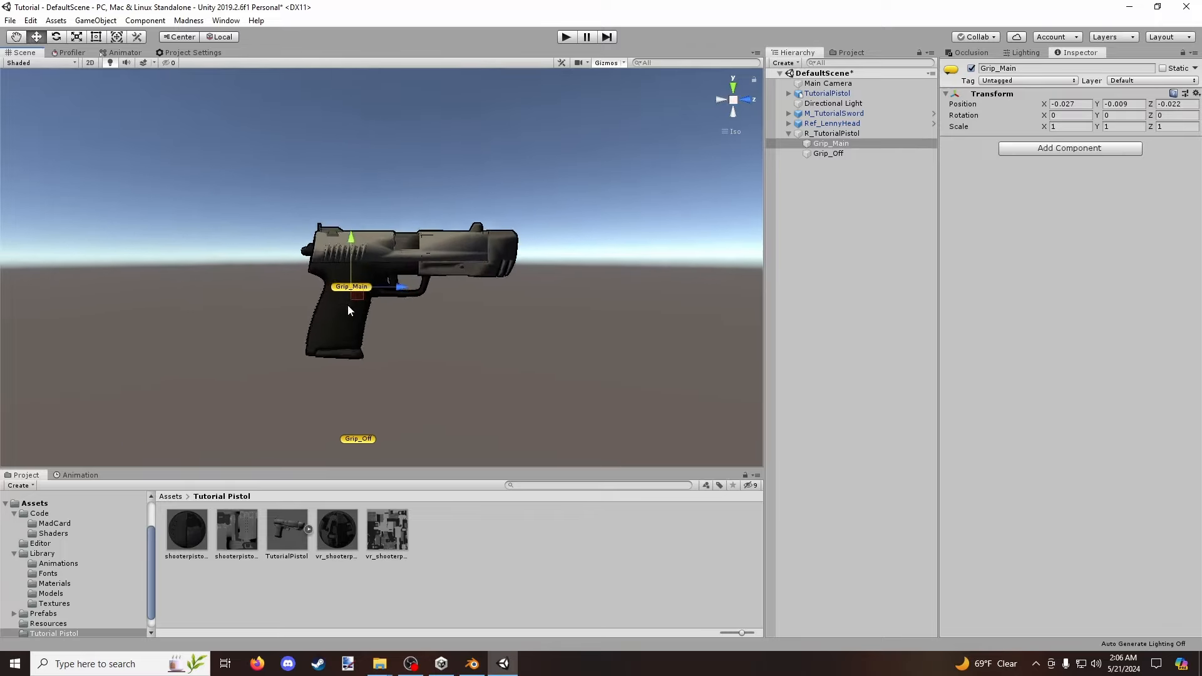
Move the Grip_Off point just below Grip_Main on the handle, to a position of about X -0.024, Y -0.06, Z -0.047.
click(830, 154)
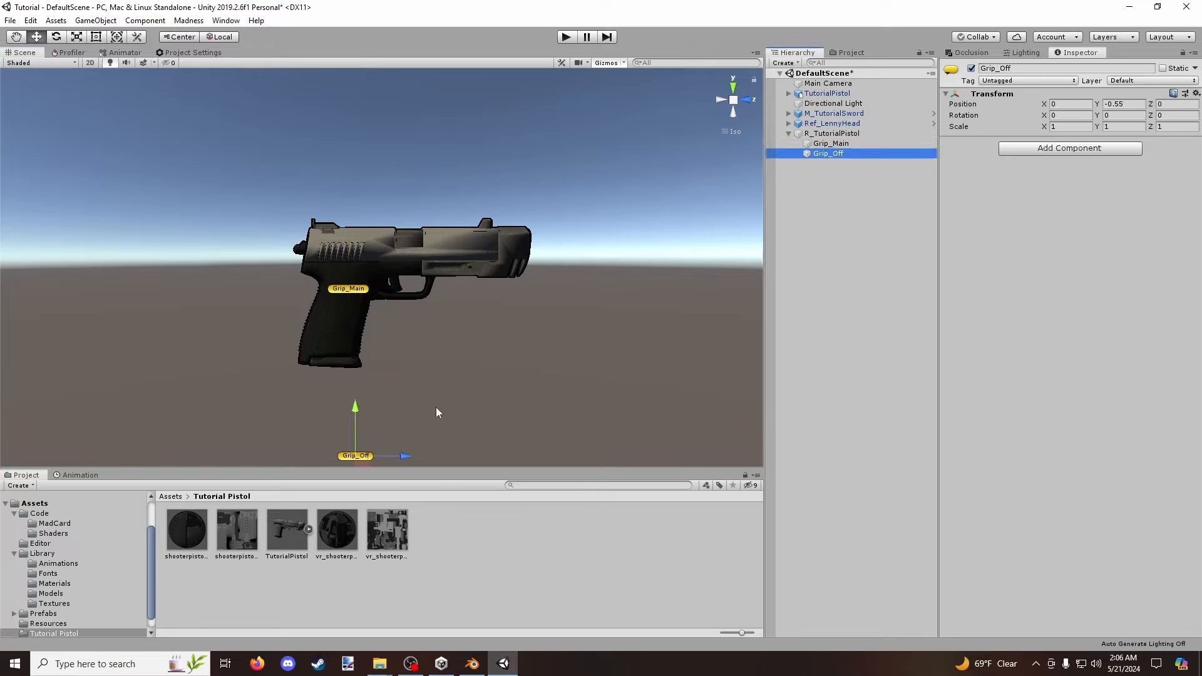
drag(366, 460, 353, 311)
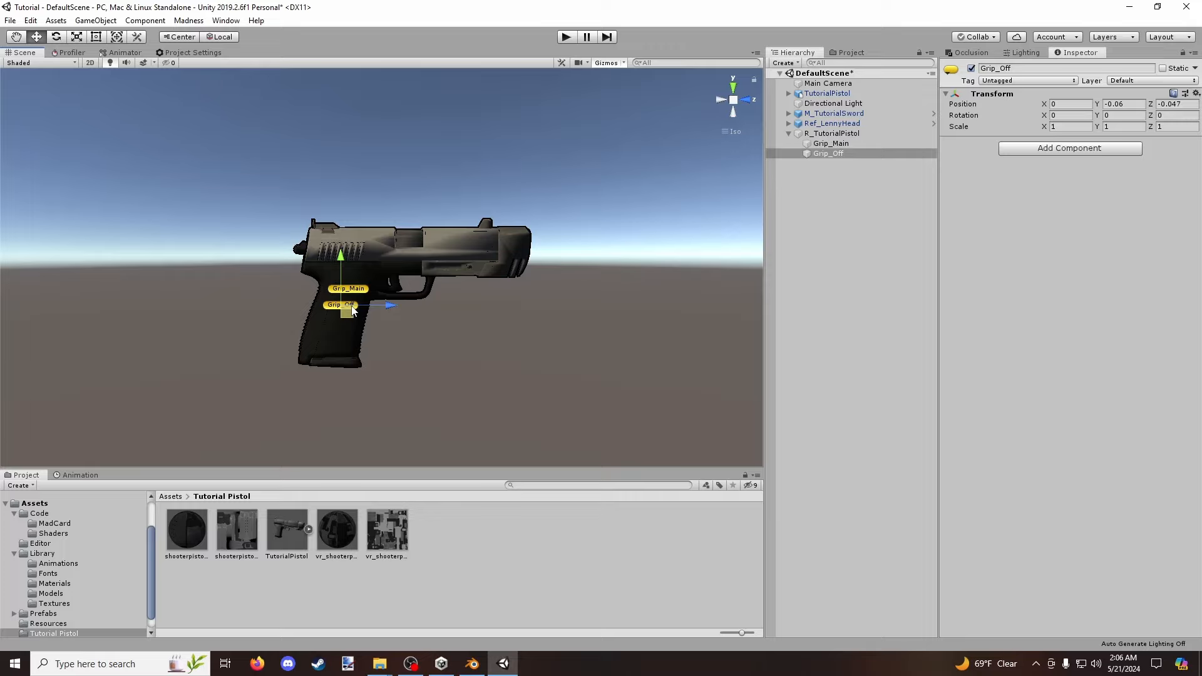
mouse_move(352, 311)
alt+mouse_down()
mouse_move(326, 294)
mouse_move(547, 309)
mouse_move(388, 305)
mouse_move(358, 291)
alt+mouse_up()
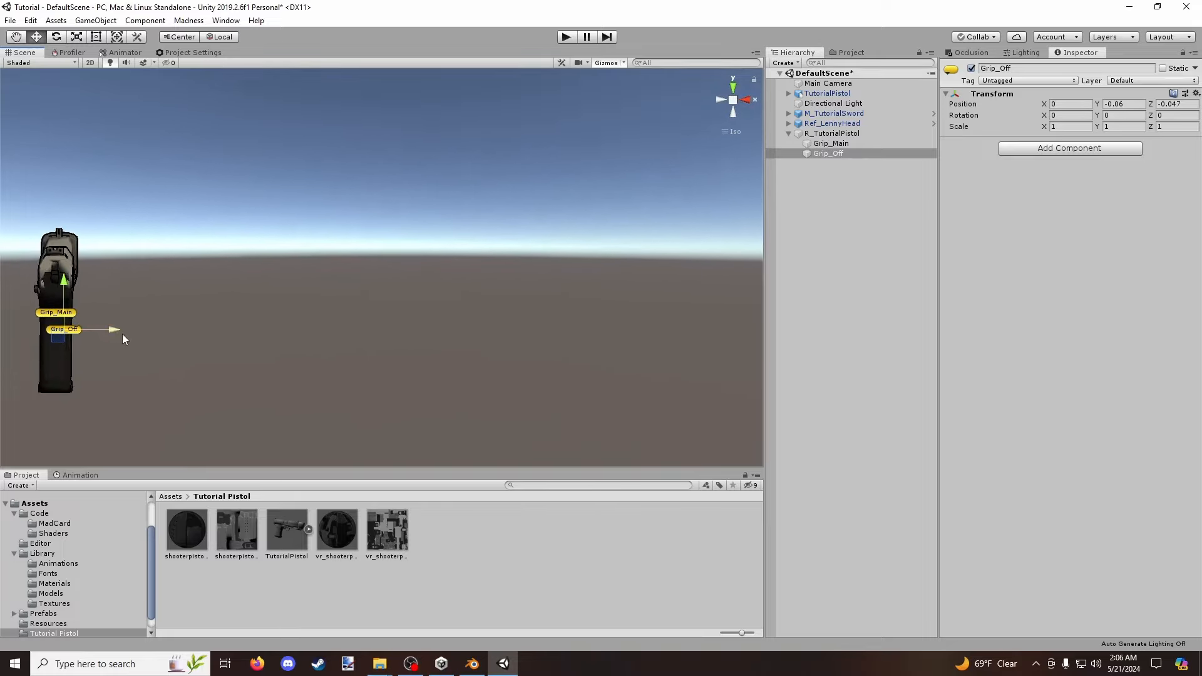
drag(122, 333, 107, 333)
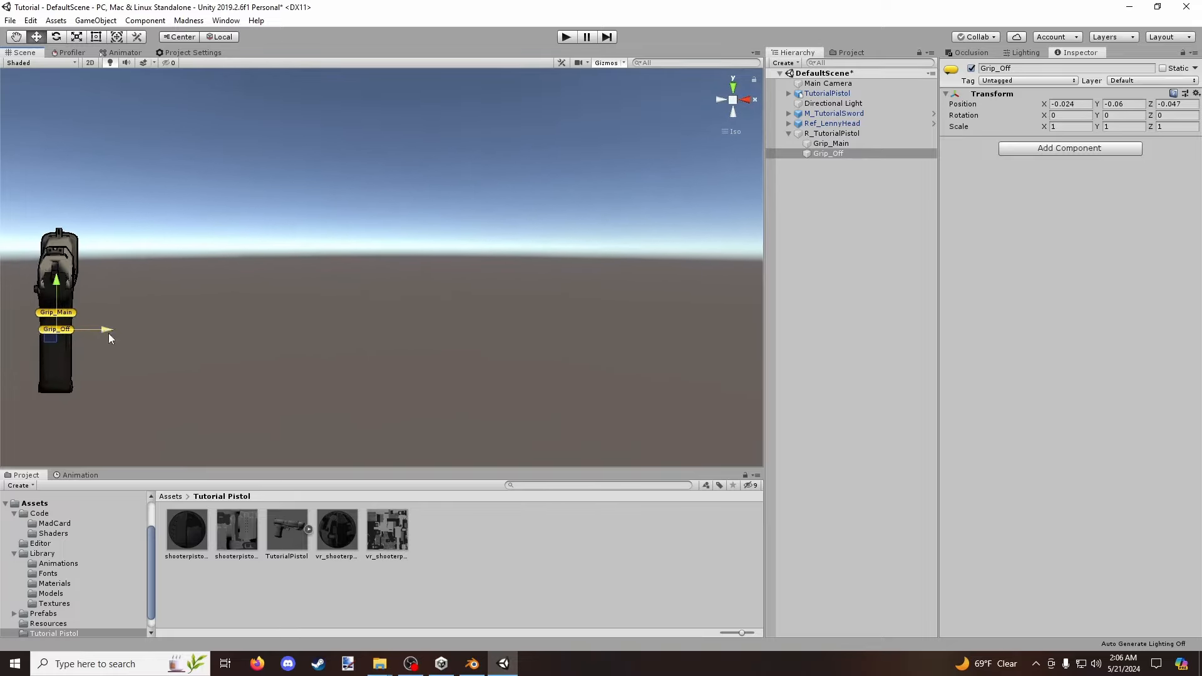
alt+drag(225, 372, 1192, 358)
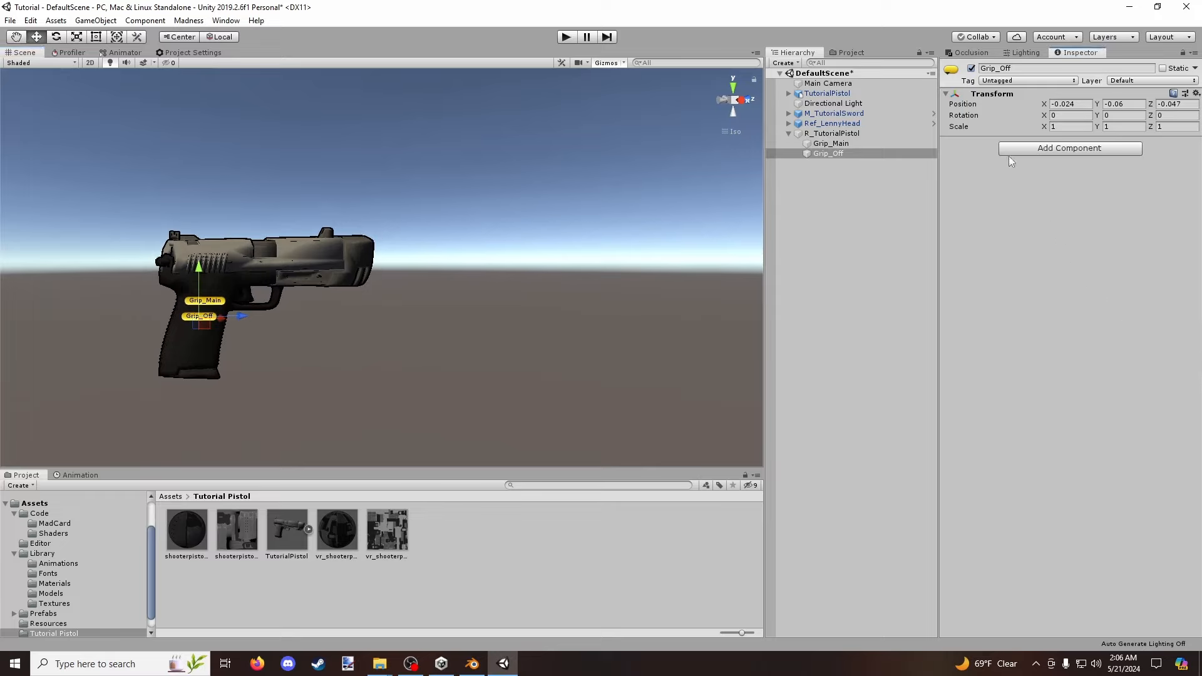
Examine how the Grip_Main and Grip_Off points sit on the pistol's handle.
alt+drag(492, 232, 303, 195)
click(18, 37)
scroll(417, 293, up, 11)
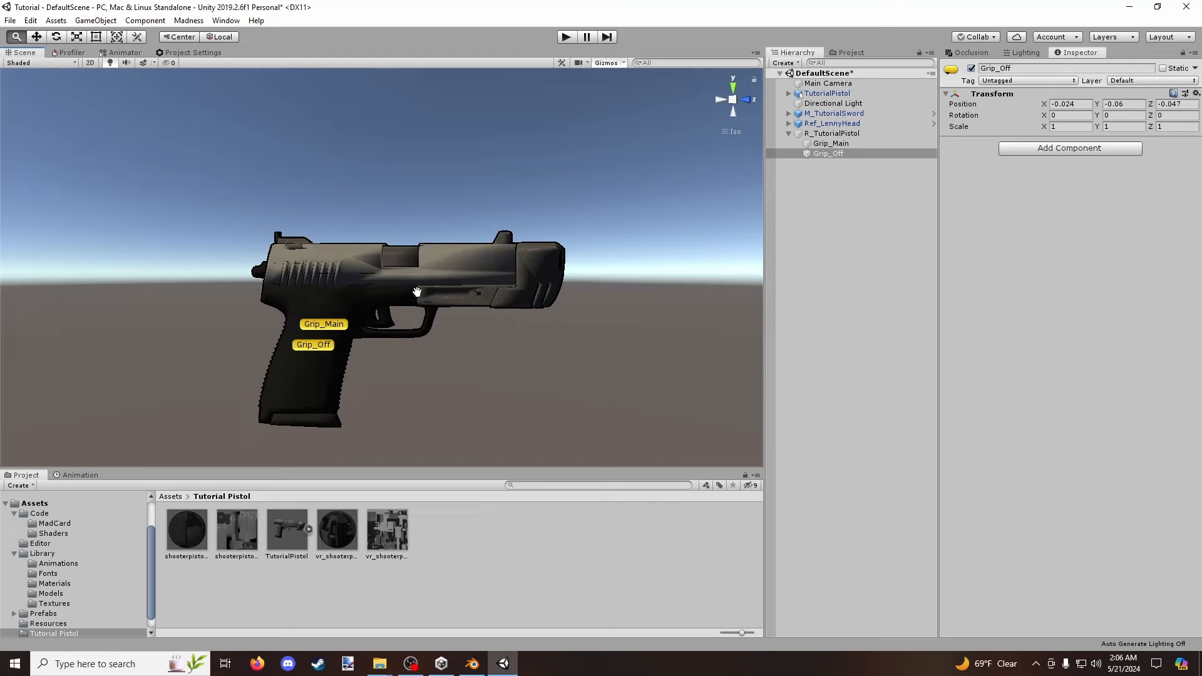
drag(417, 293, 410, 244)
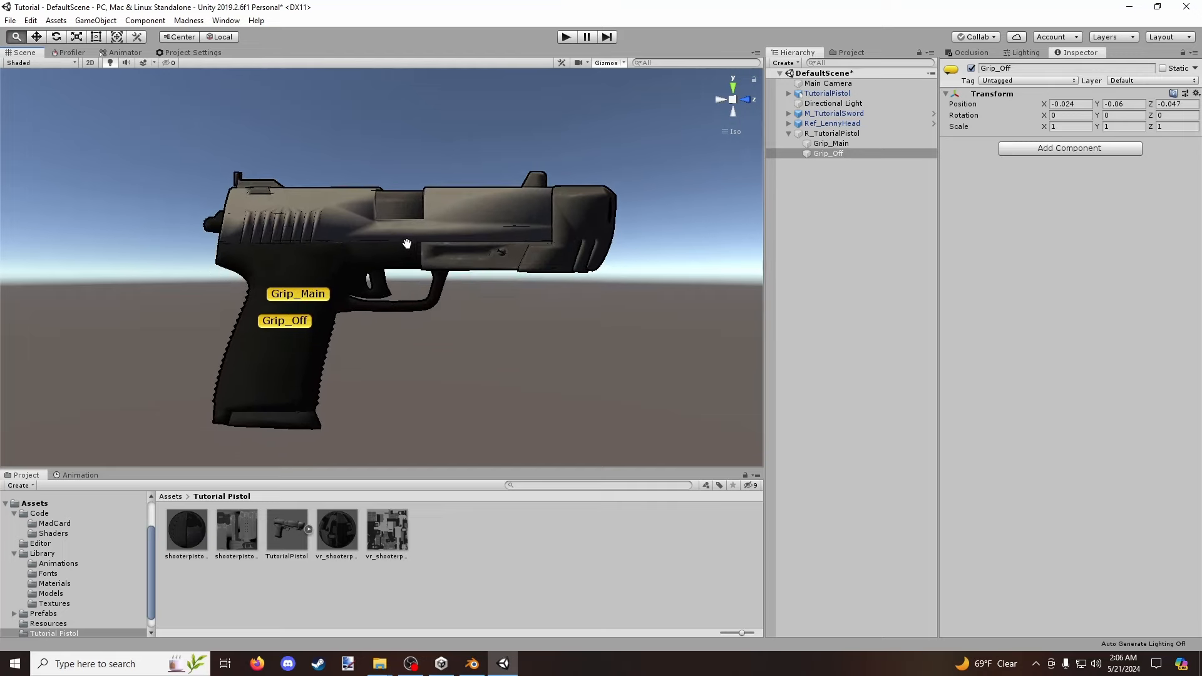
scroll(479, 269, down, 3)
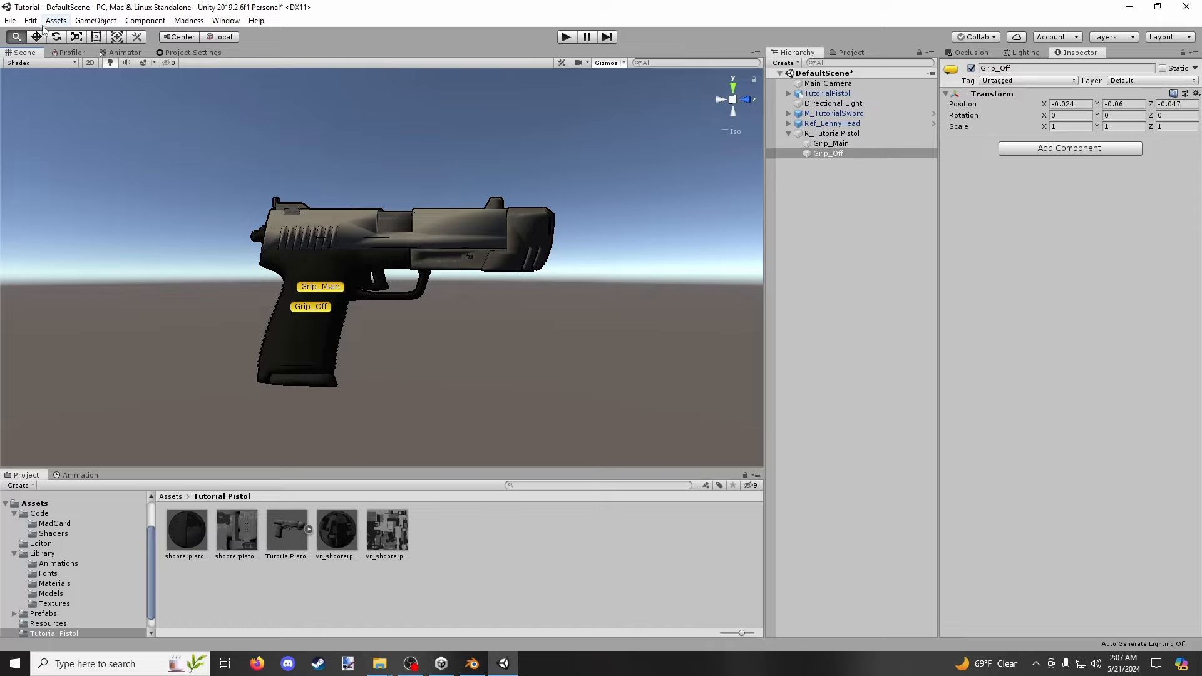
alt+drag(389, 279, 317, 295)
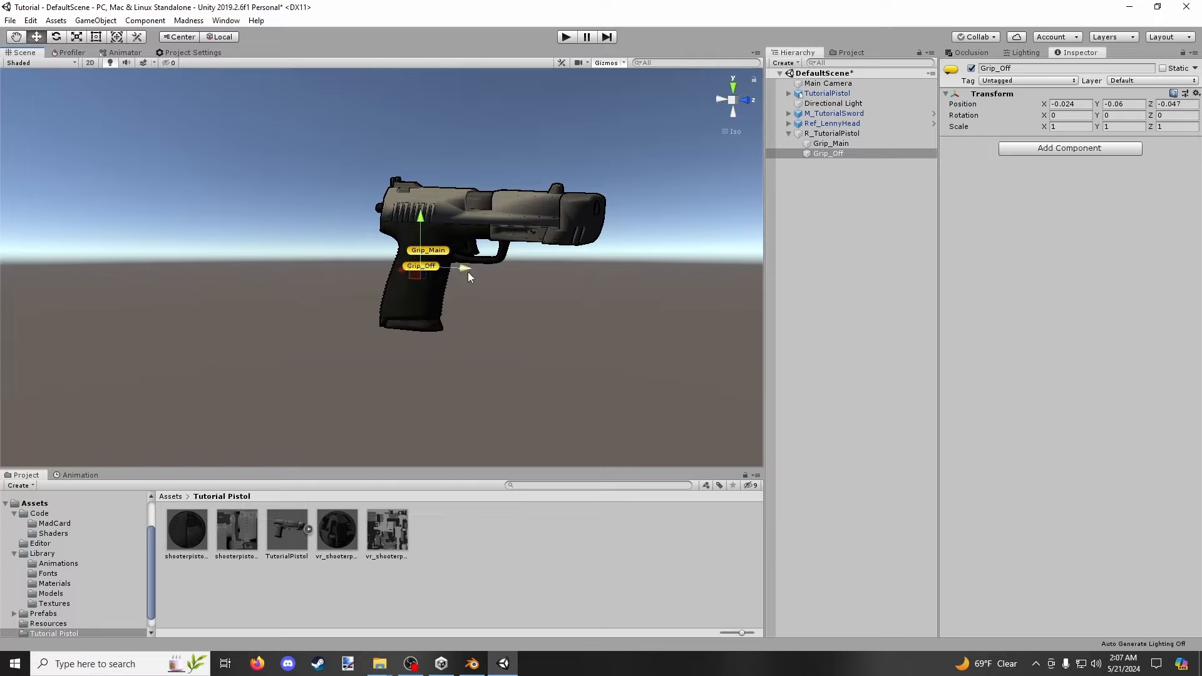
alt+drag(468, 273, 518, 282)
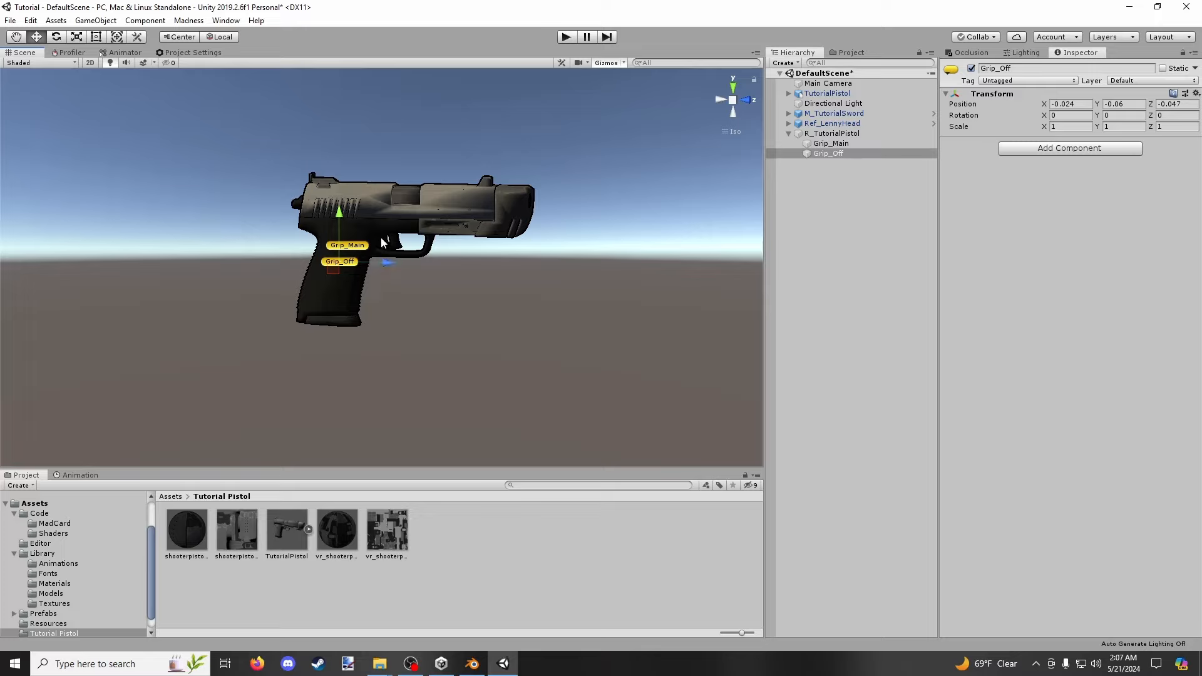
alt+drag(383, 242, 407, 243)
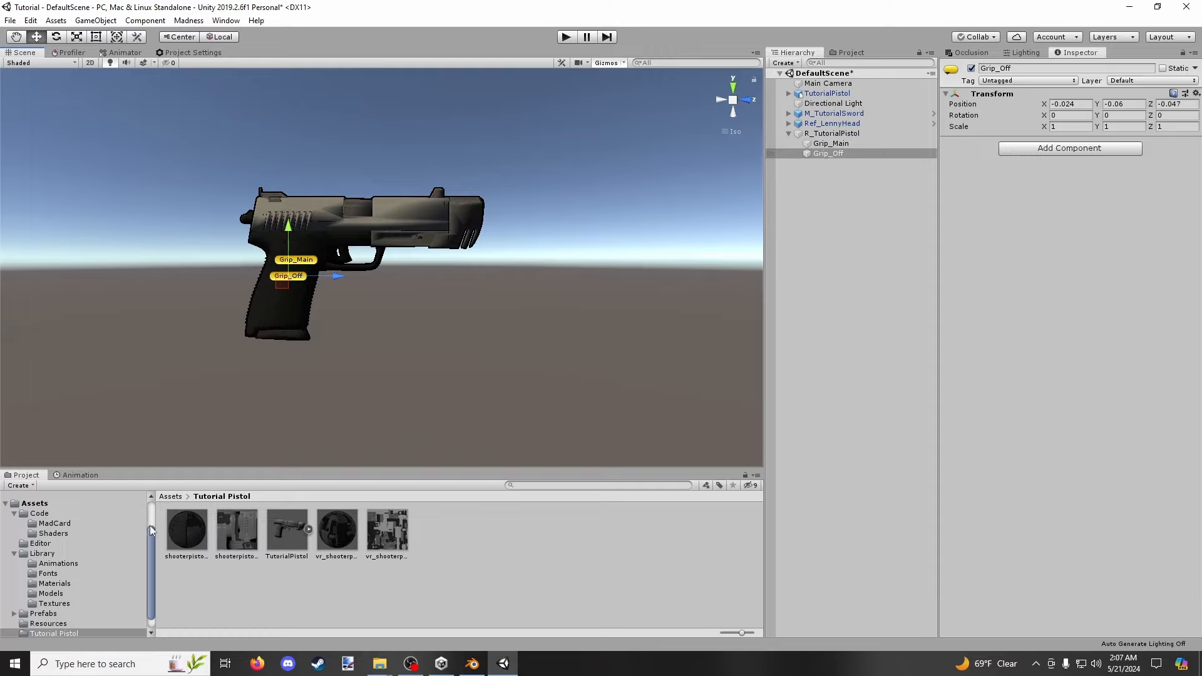
Save R_TutorialPistol as a prefab in the Prefabs folder.
scroll(130, 504, down, 1)
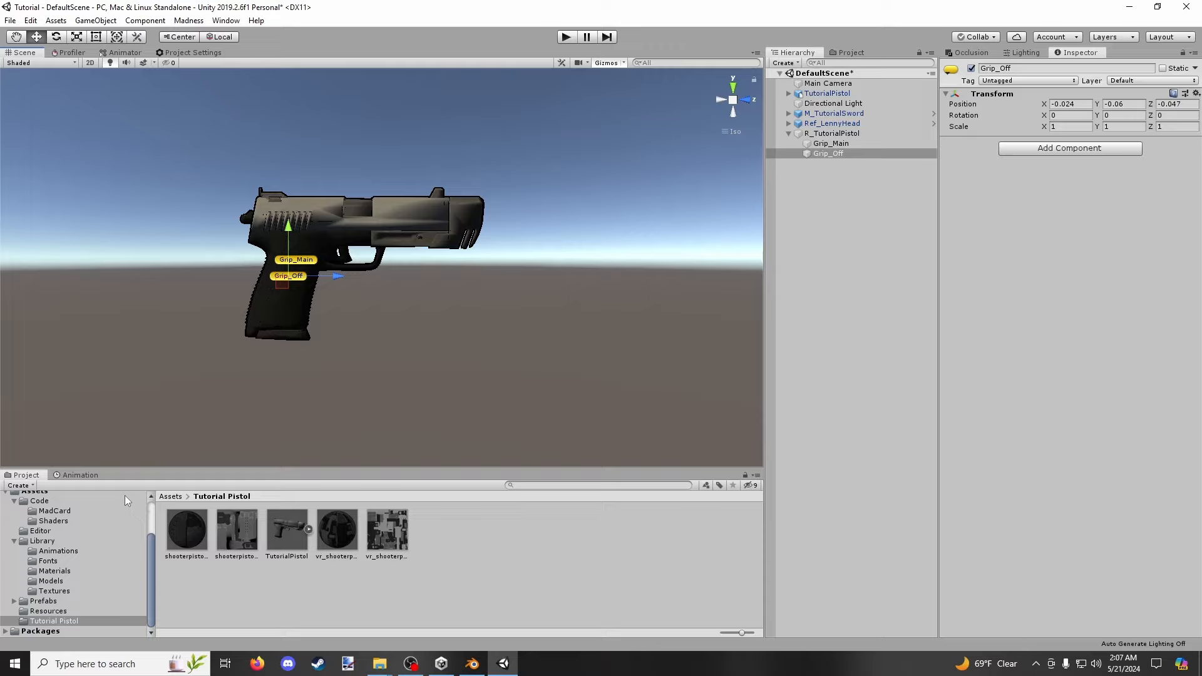
click(46, 600)
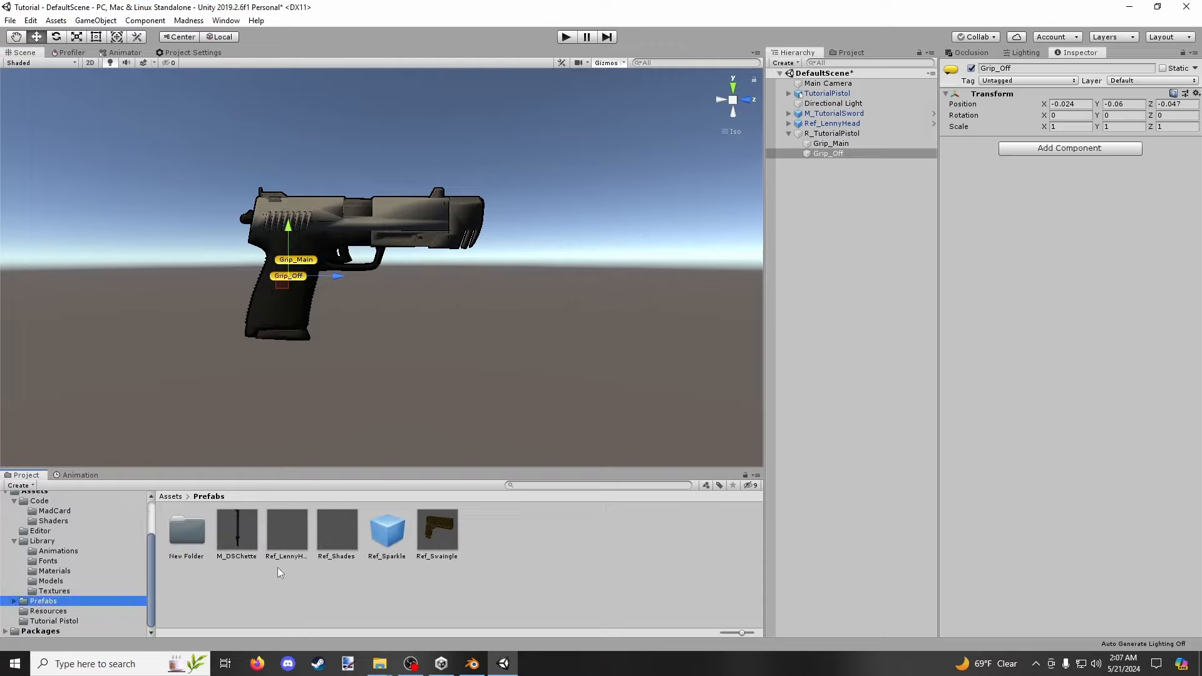
click(854, 255)
click(833, 133)
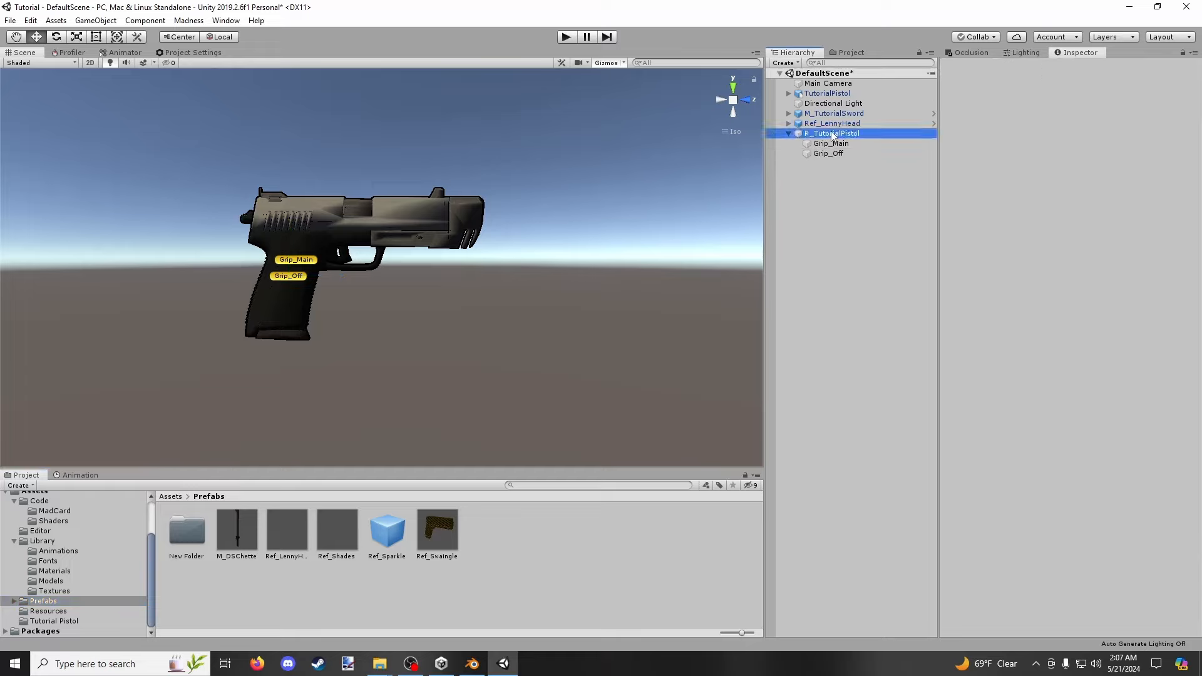
drag(832, 134, 505, 545)
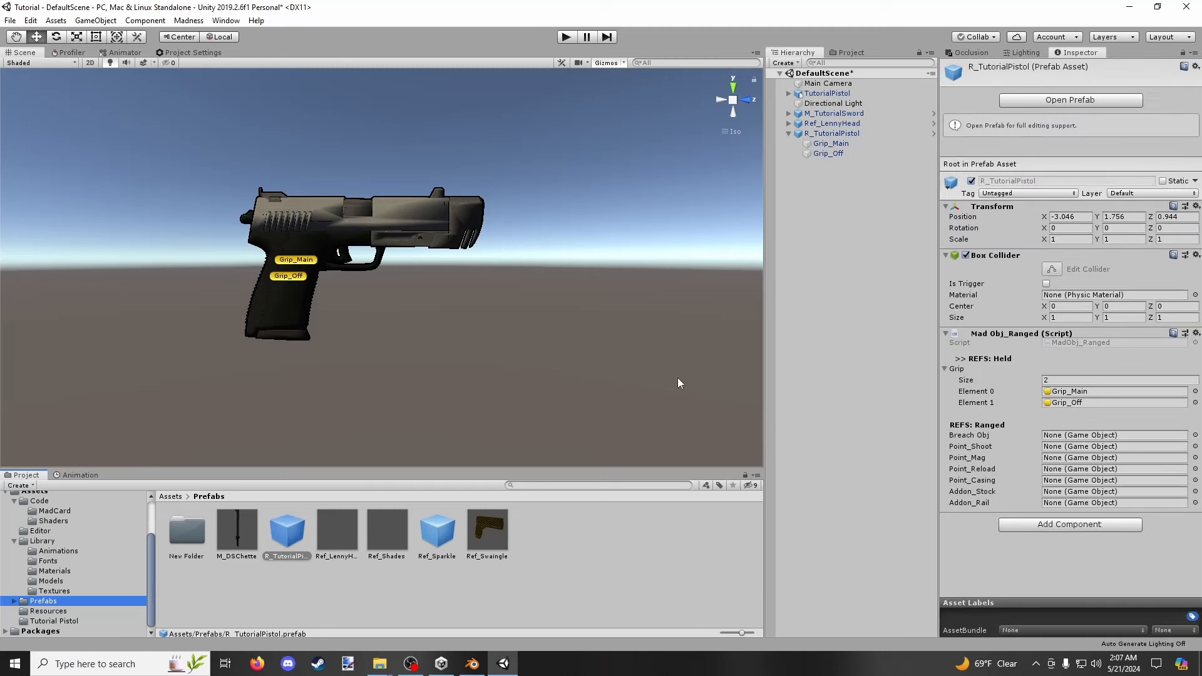
Delete the Prefabs folder from the project's assets.
key(Delete)
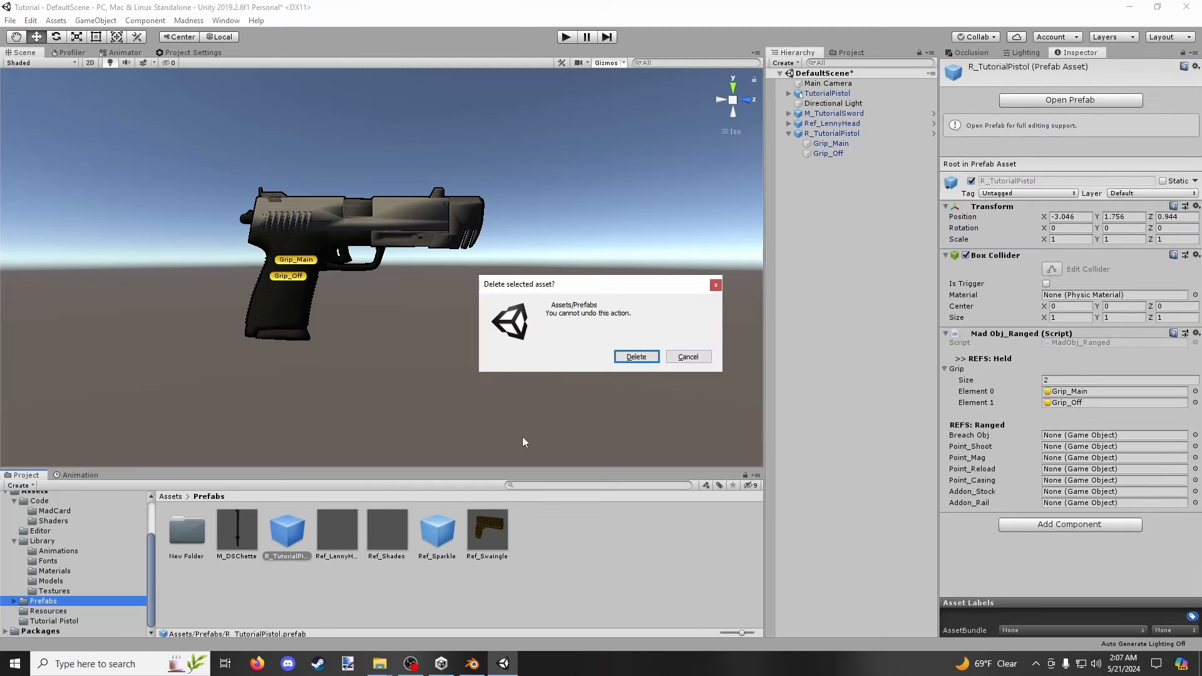
click(645, 355)
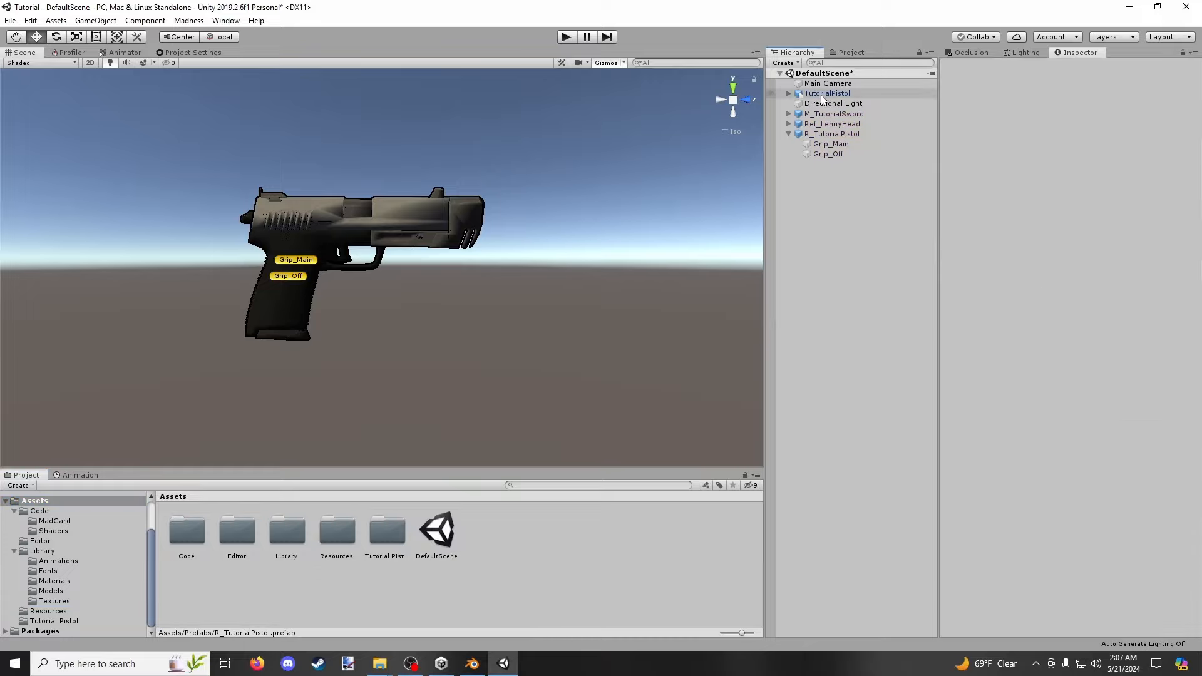
Make the TutorialPistol model a child of R_TutorialPistol and save R_TutorialPistol as a prefab in the Assets folder.
click(818, 95)
drag(819, 97, 782, 158)
click(834, 221)
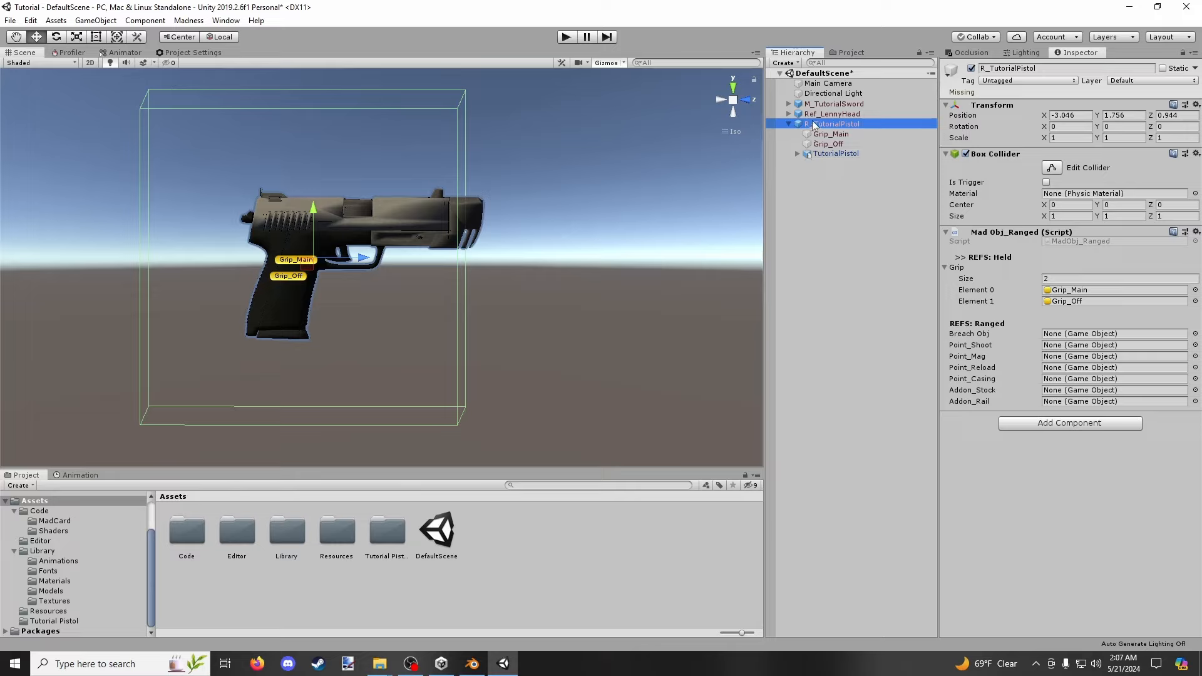
drag(814, 125, 553, 556)
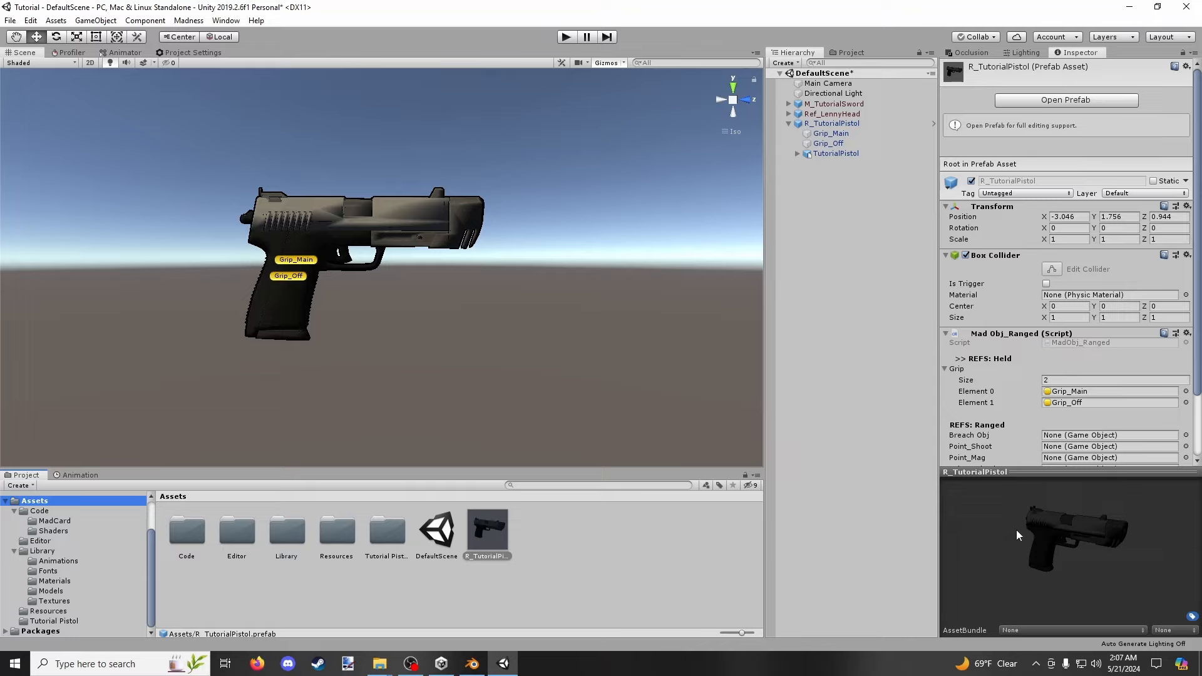
drag(1016, 530, 1041, 511)
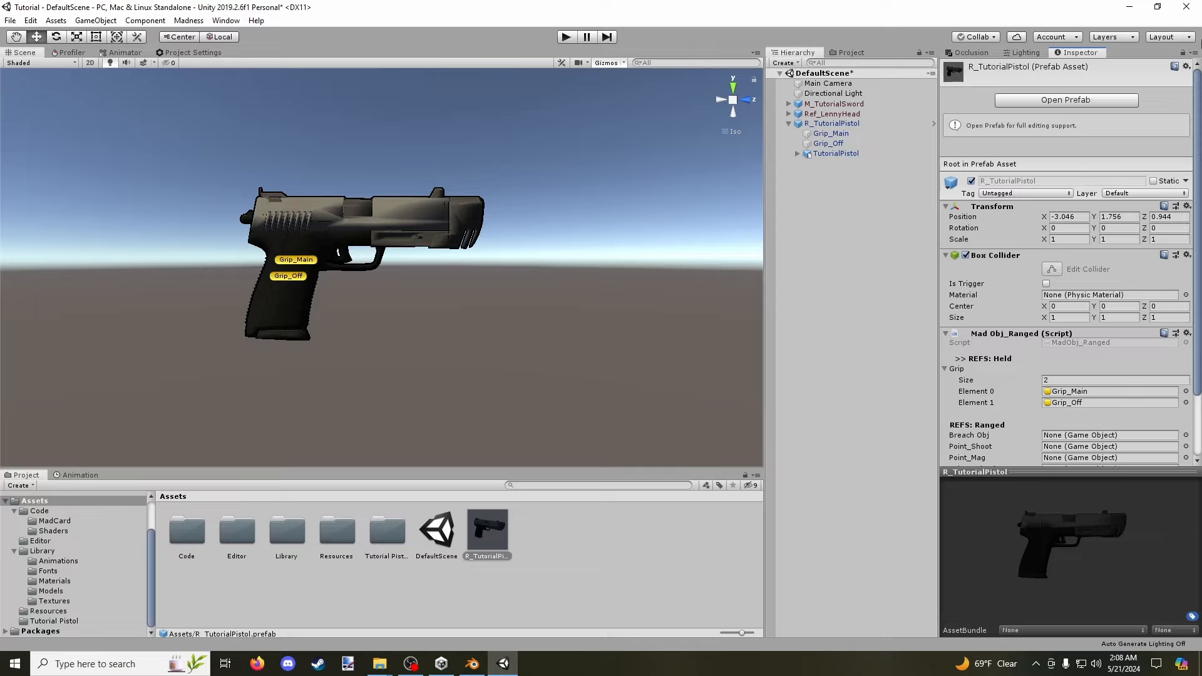
View the R_TutorialPistol prefab in prefab editing mode and return to the scene.
click(1049, 101)
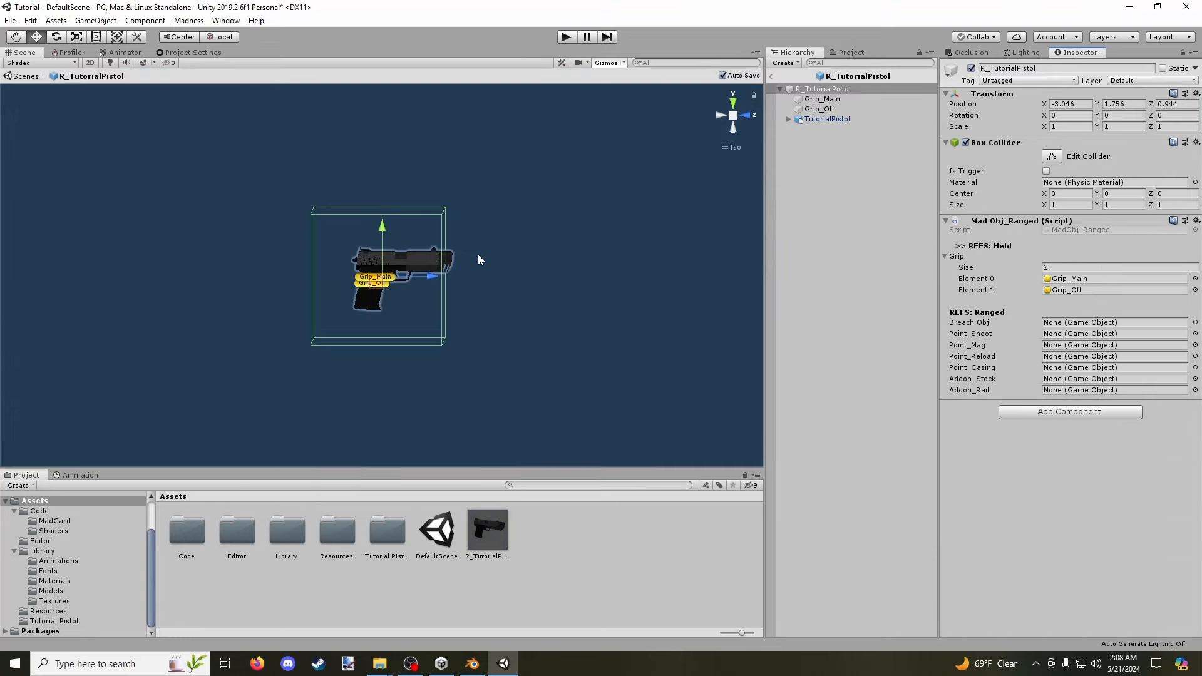
key(q)
scroll(405, 150, up, 5)
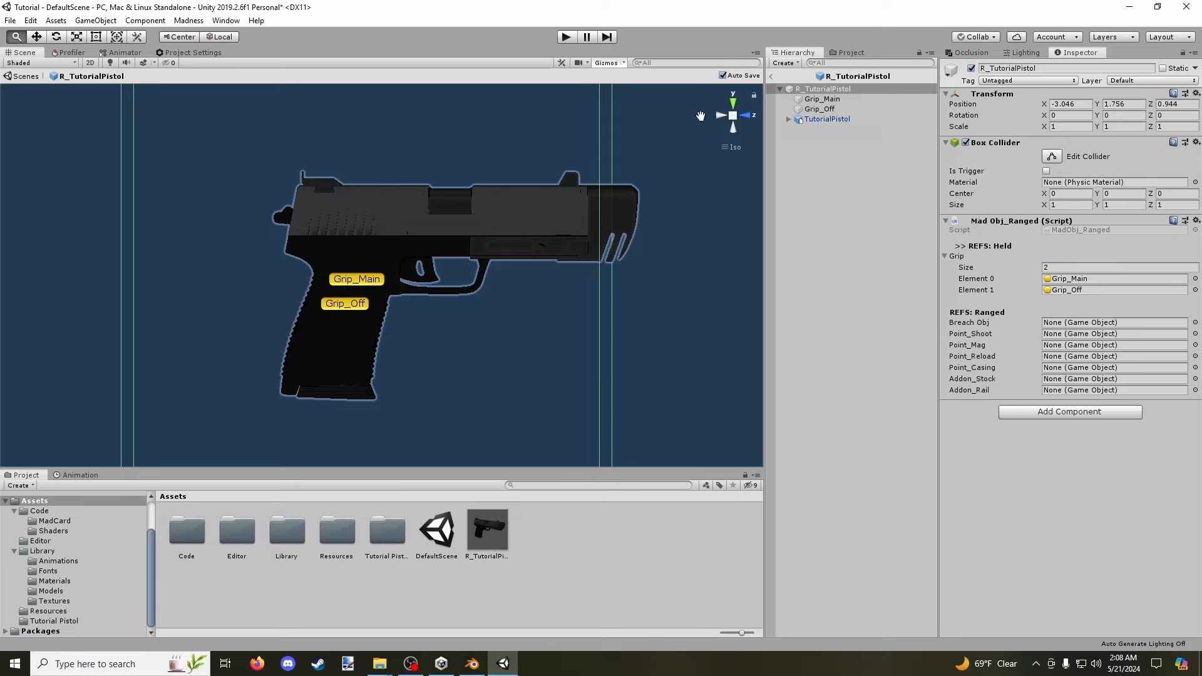
click(772, 76)
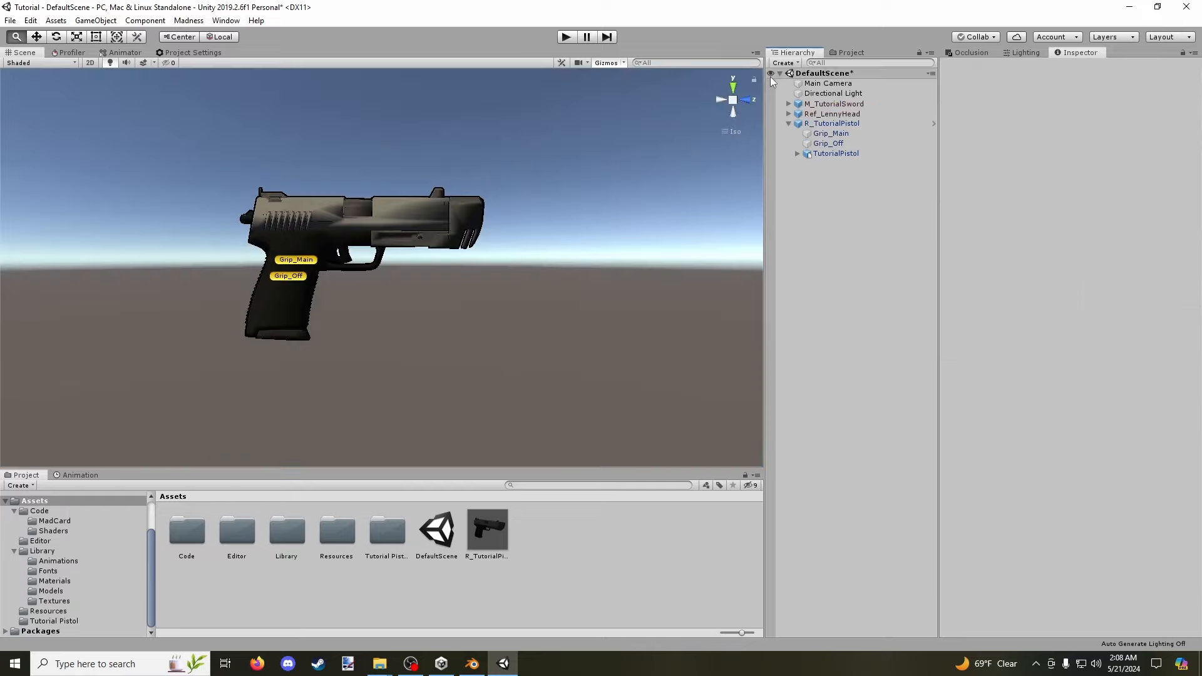
Open the R_TutorialPistol prefab for editing and add seven empty game objects under its root.
click(489, 529)
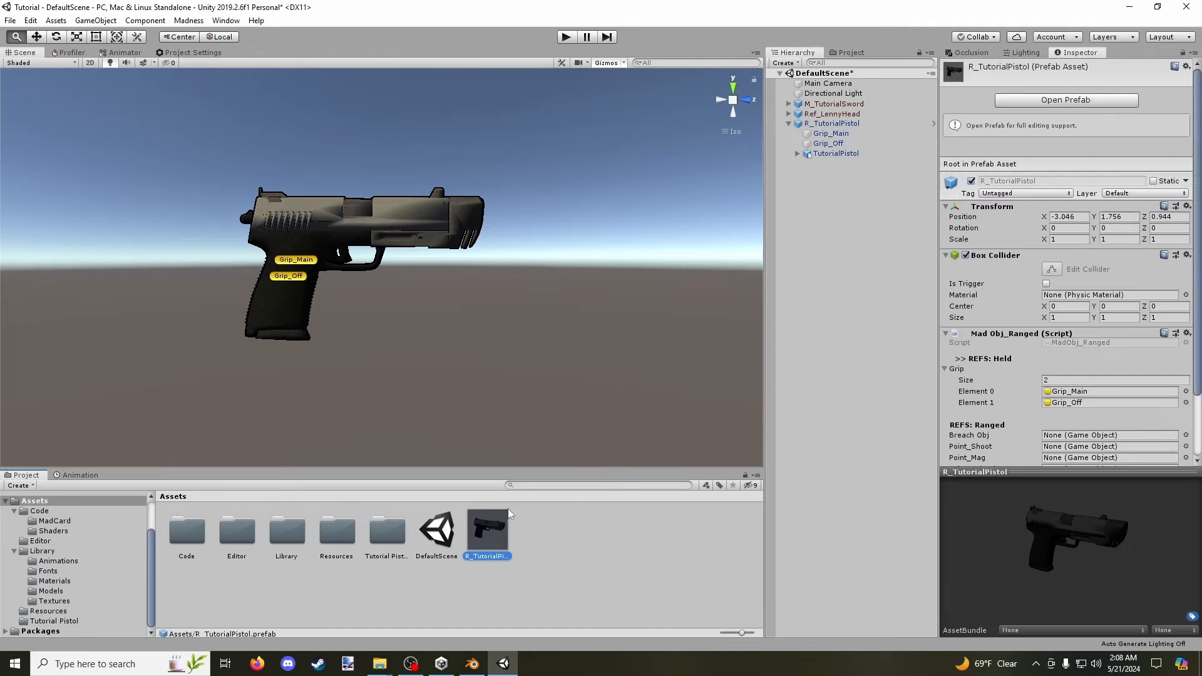
click(1067, 104)
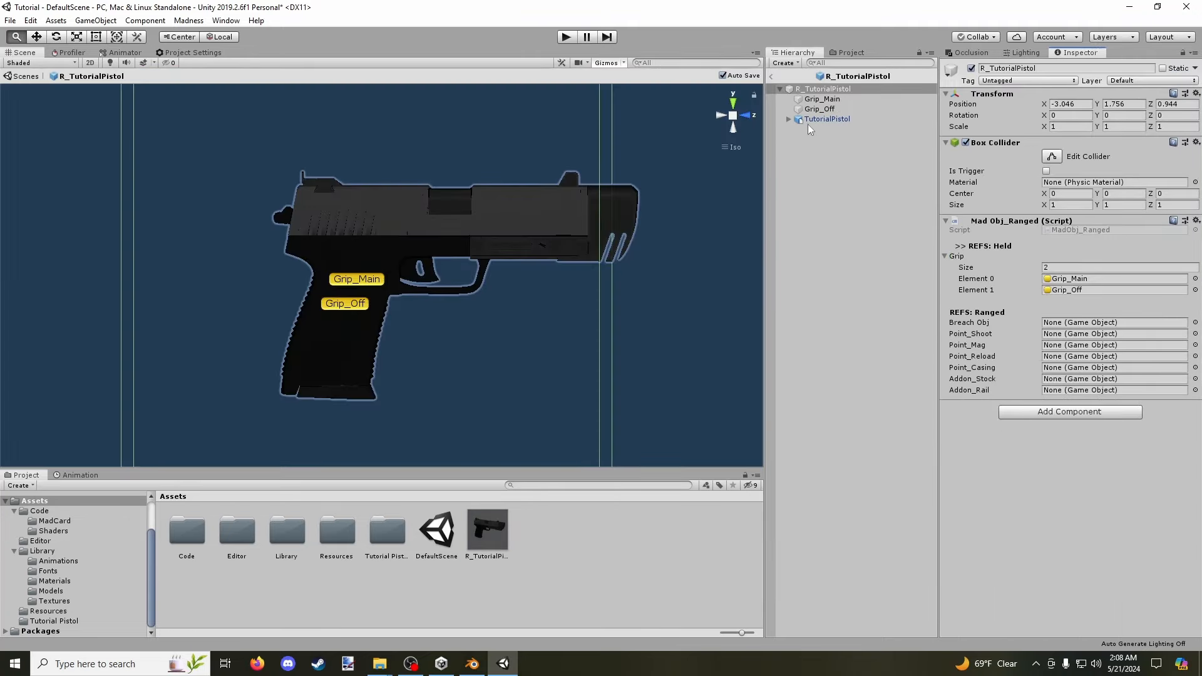
click(788, 62)
click(800, 76)
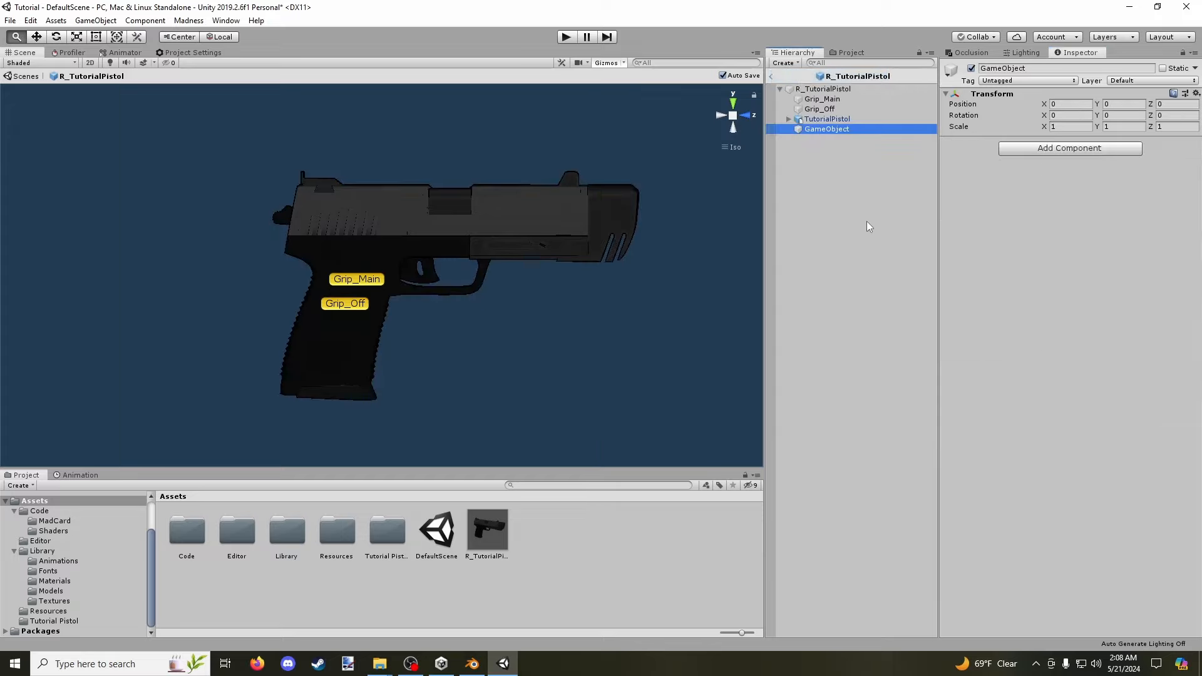
key(ctrl+d)
key(ctrl+d)
key(ctrl+d)
key(ctrl+d)
key(ctrl+d)
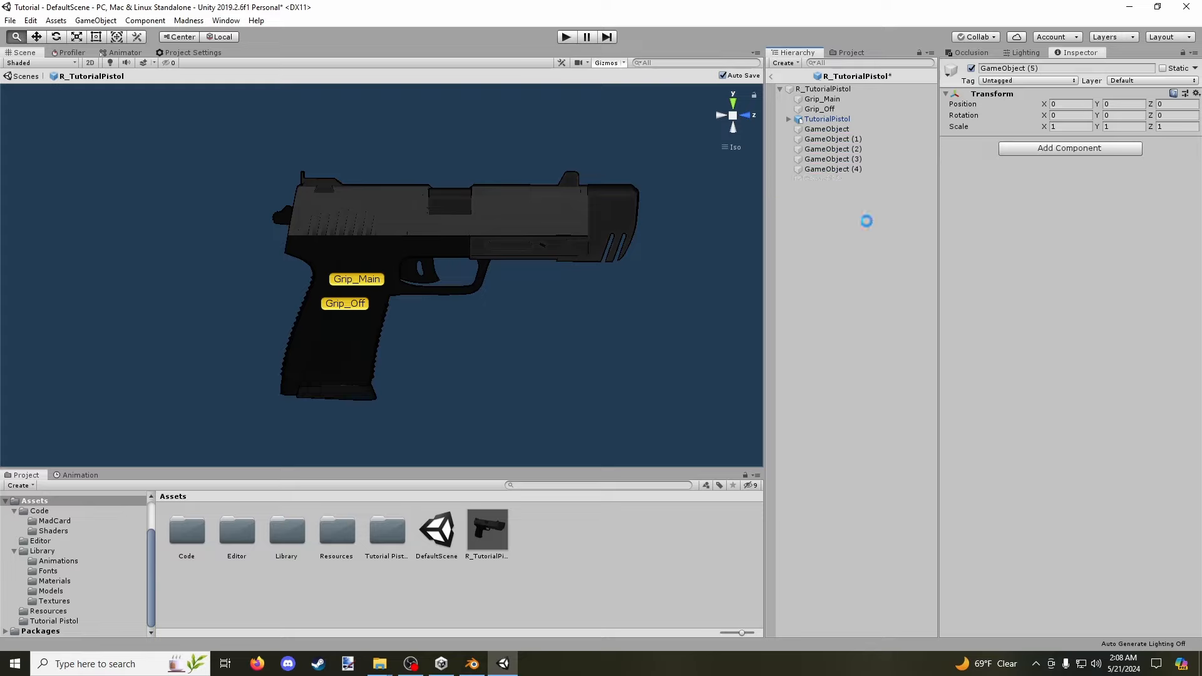
key(ctrl+d)
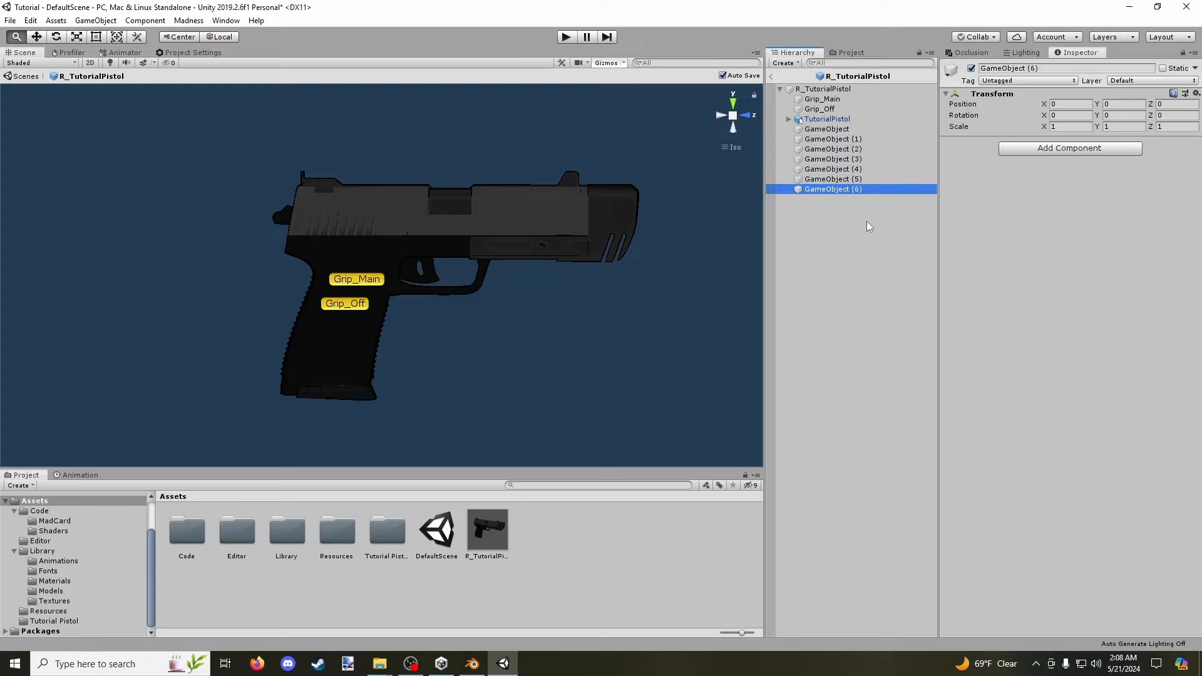
Rename the first empty GameObject in the prefab to Slide.
right_click(858, 129)
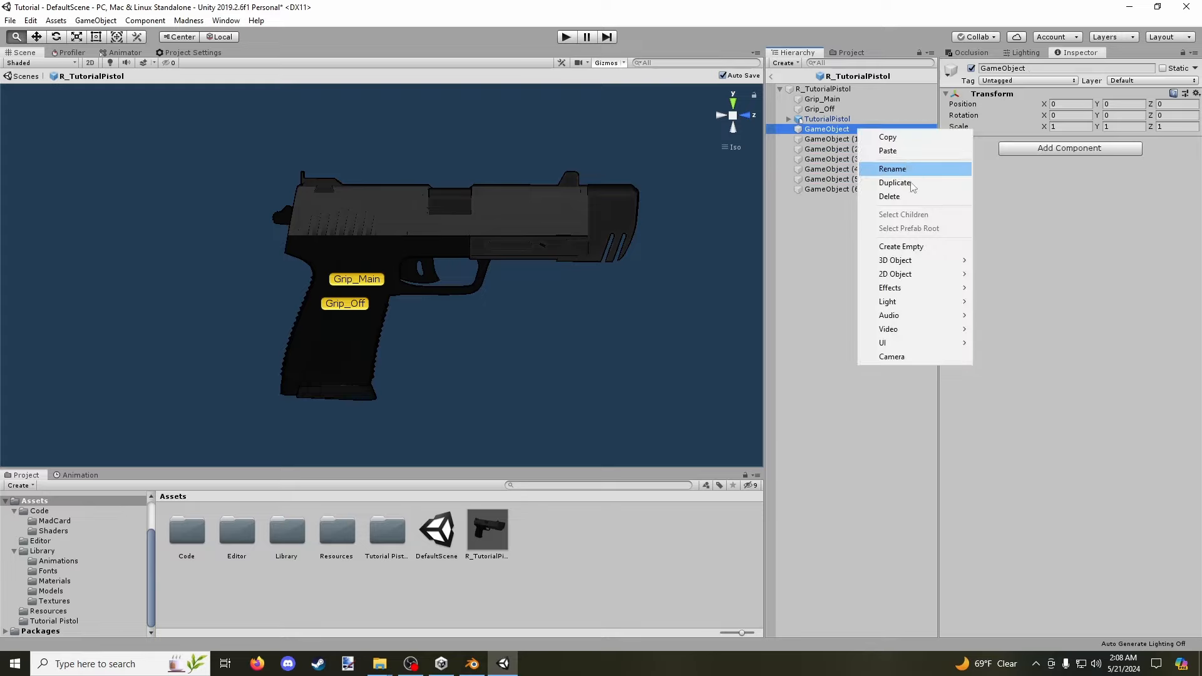
click(898, 169)
text(Slide)
key(Return)
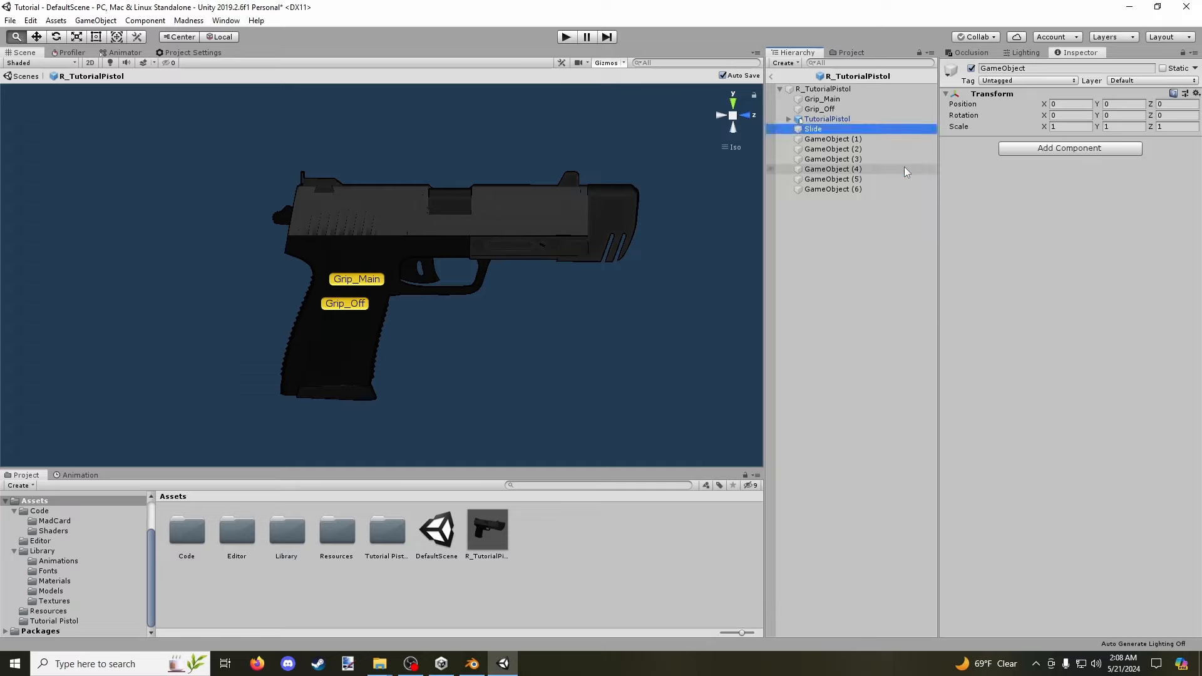
Rename GameObject (1) to Shoot and GameObject (2) to Reload in the R_TutorialPistol prefab.
right_click(839, 140)
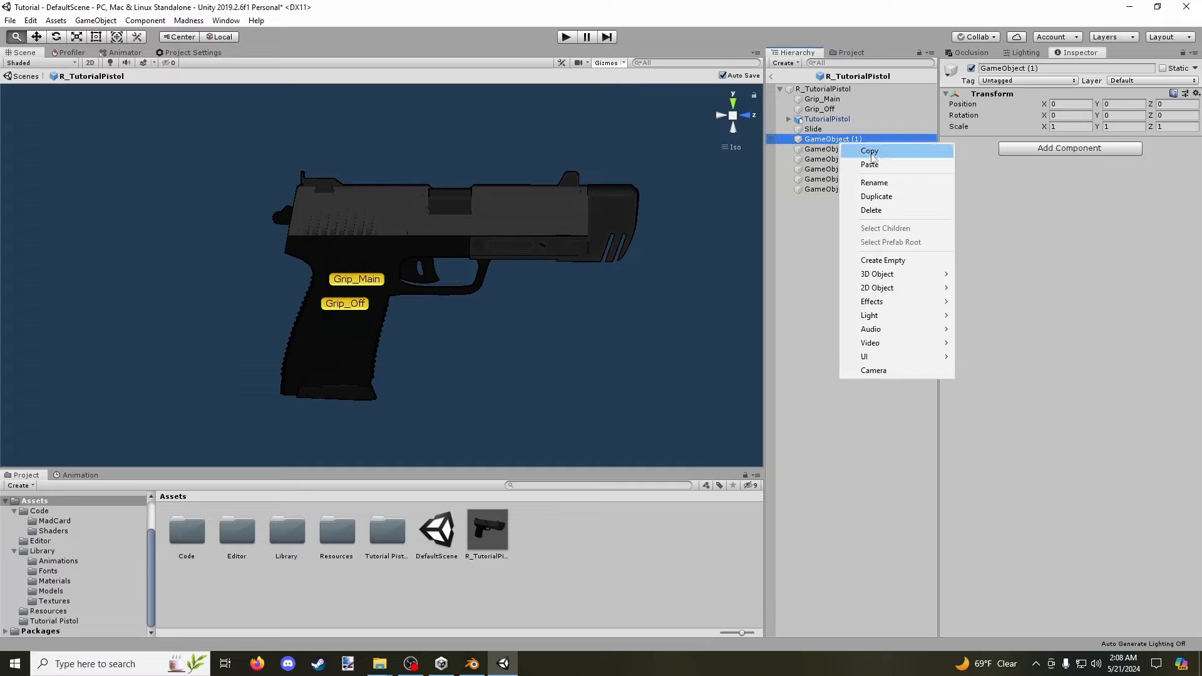
click(876, 182)
text(Shoot)
key(Return)
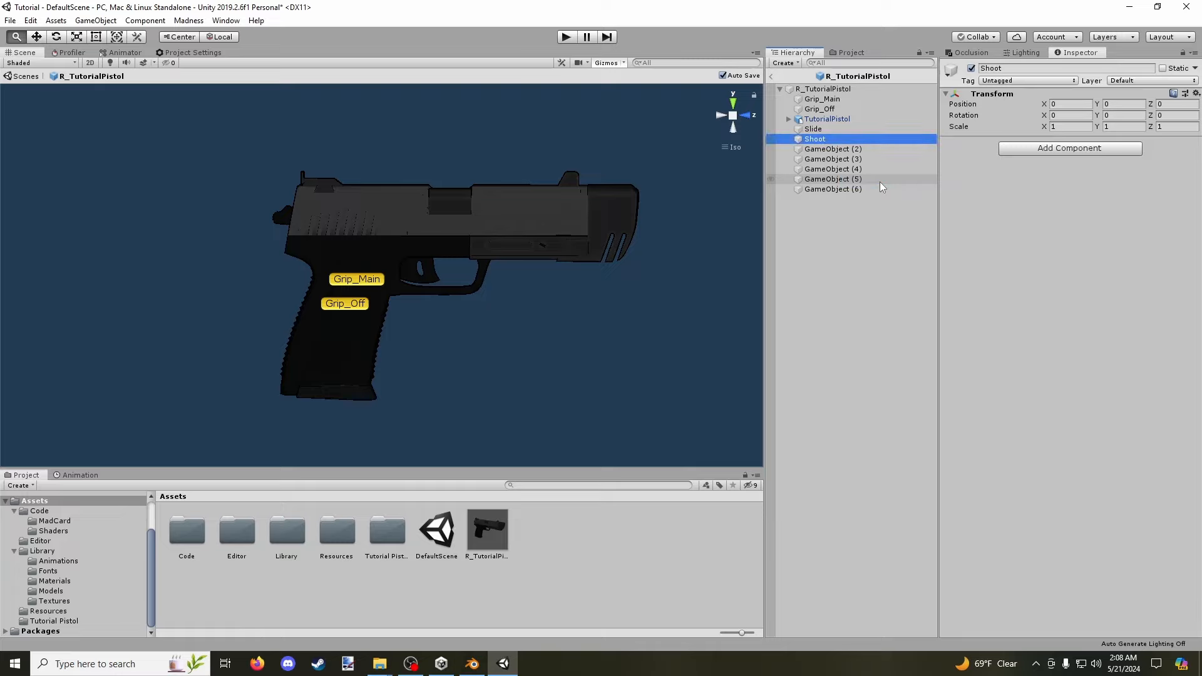
right_click(835, 151)
click(873, 183)
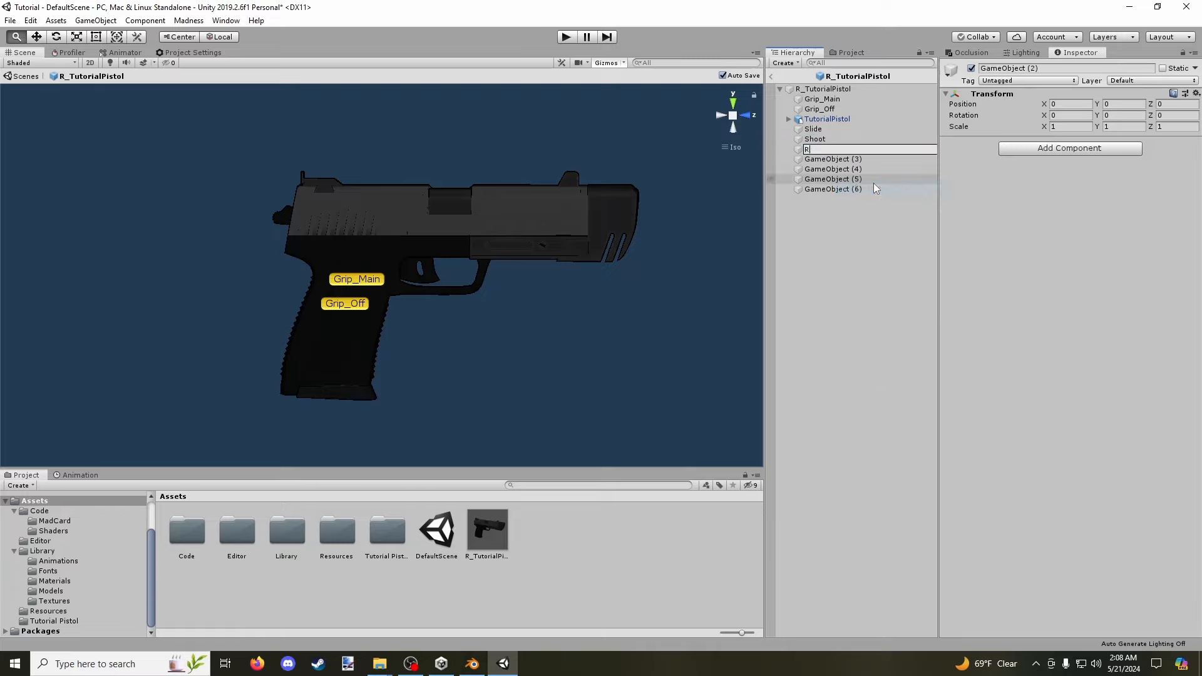
text(Reload)
key(Return)
Rename GameObject (3) to Mag and GameObject (4) to Casing.
right_click(852, 159)
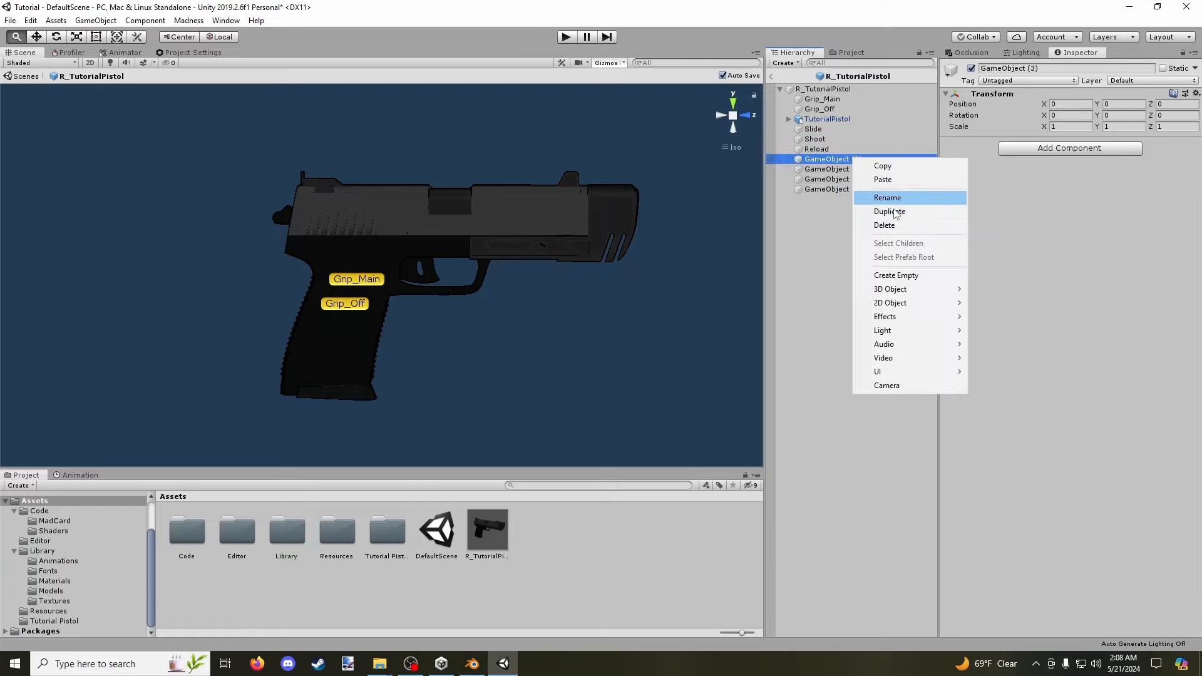
click(888, 198)
text(Mag)
key(Return)
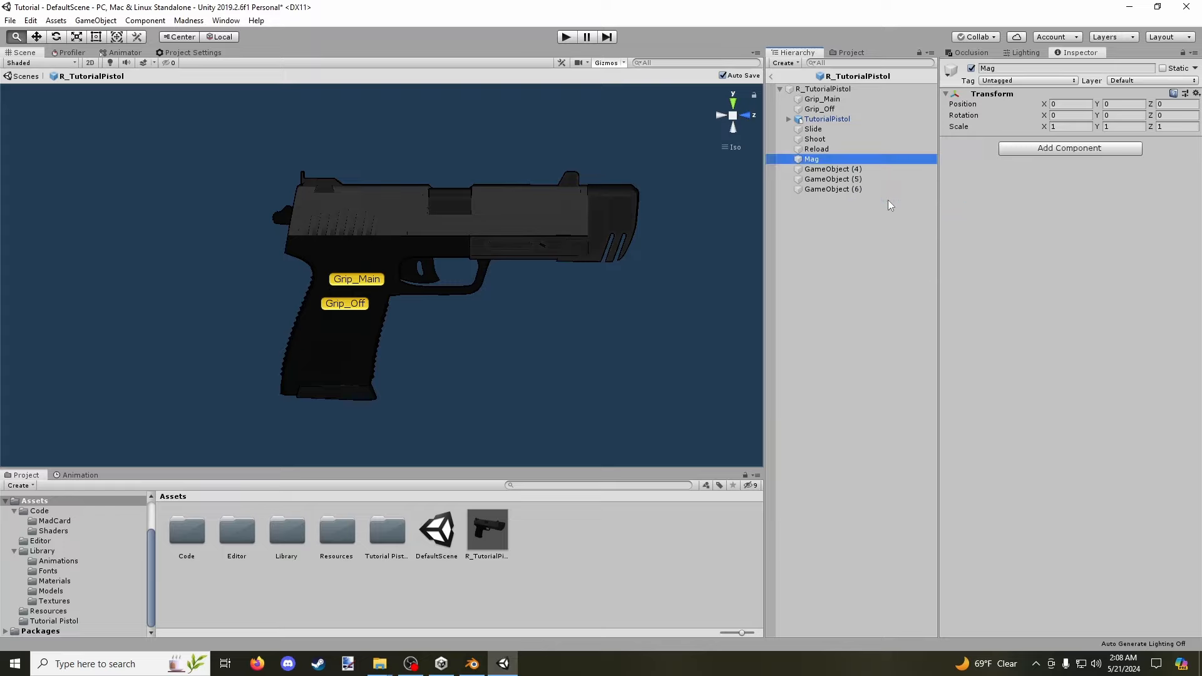
click(829, 170)
right_click(829, 172)
click(865, 208)
text(Casing)
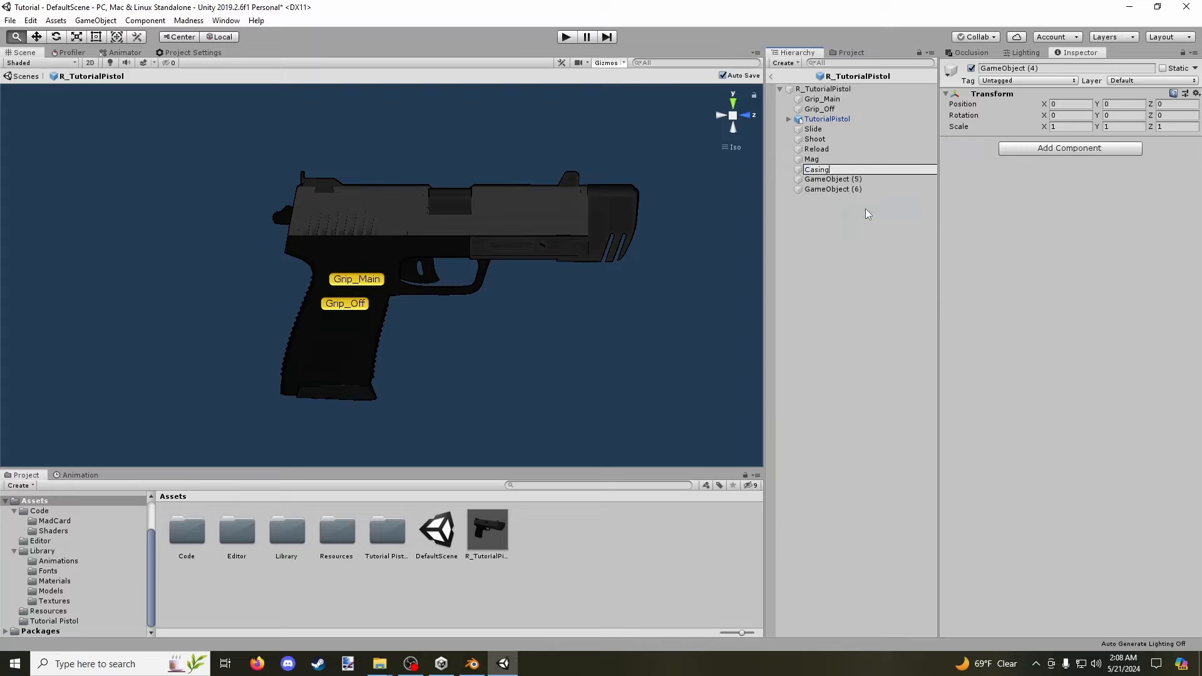
key(Return)
Rename GameObject (5) to Stock.
right_click(847, 181)
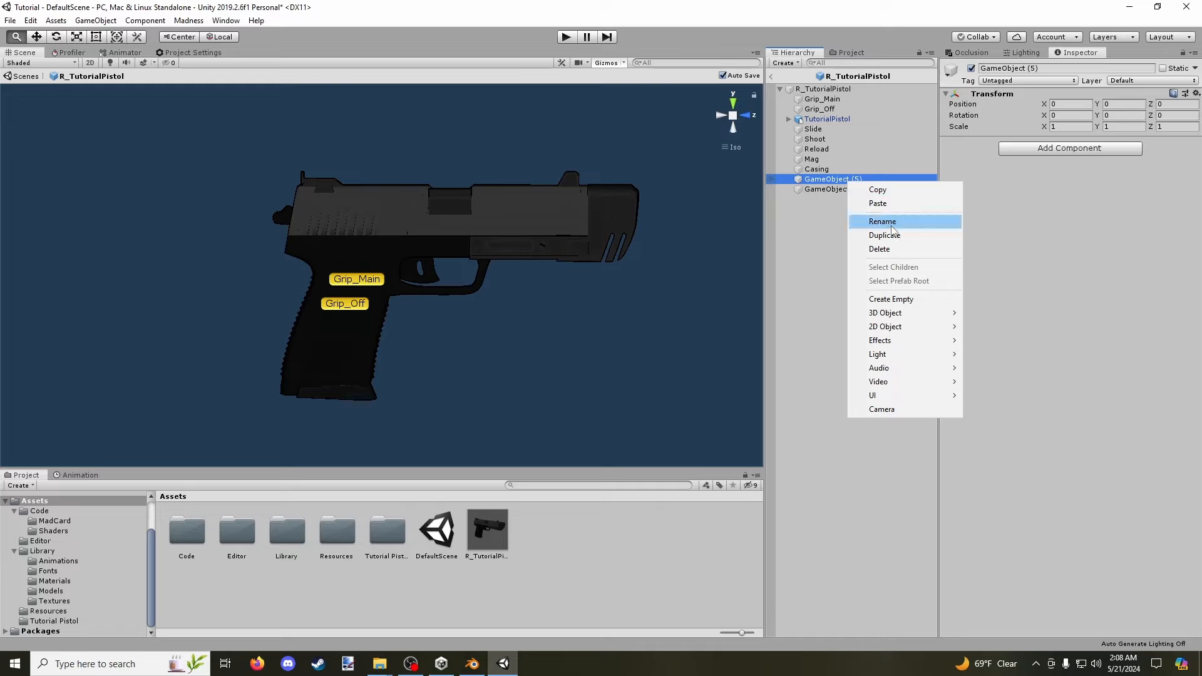
click(888, 220)
text(Stock)
key(Return)
Rename GameObject (6) to Rail and add another empty game object under the prefab root.
right_click(861, 190)
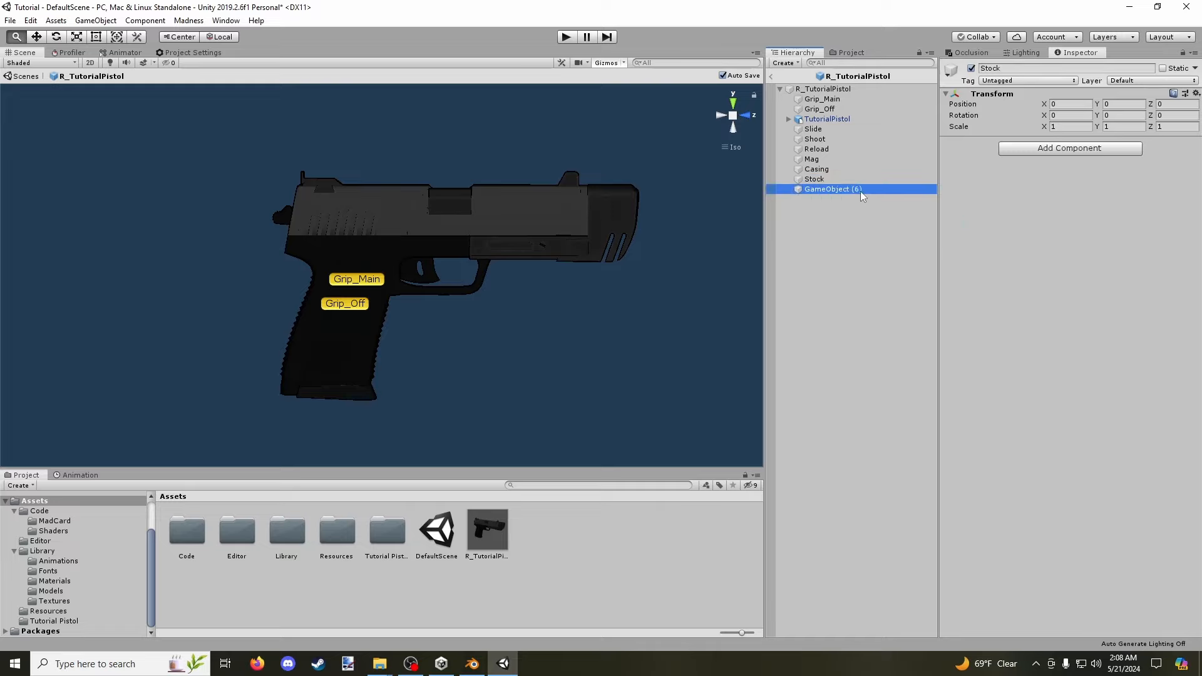
click(902, 232)
text(Rai)
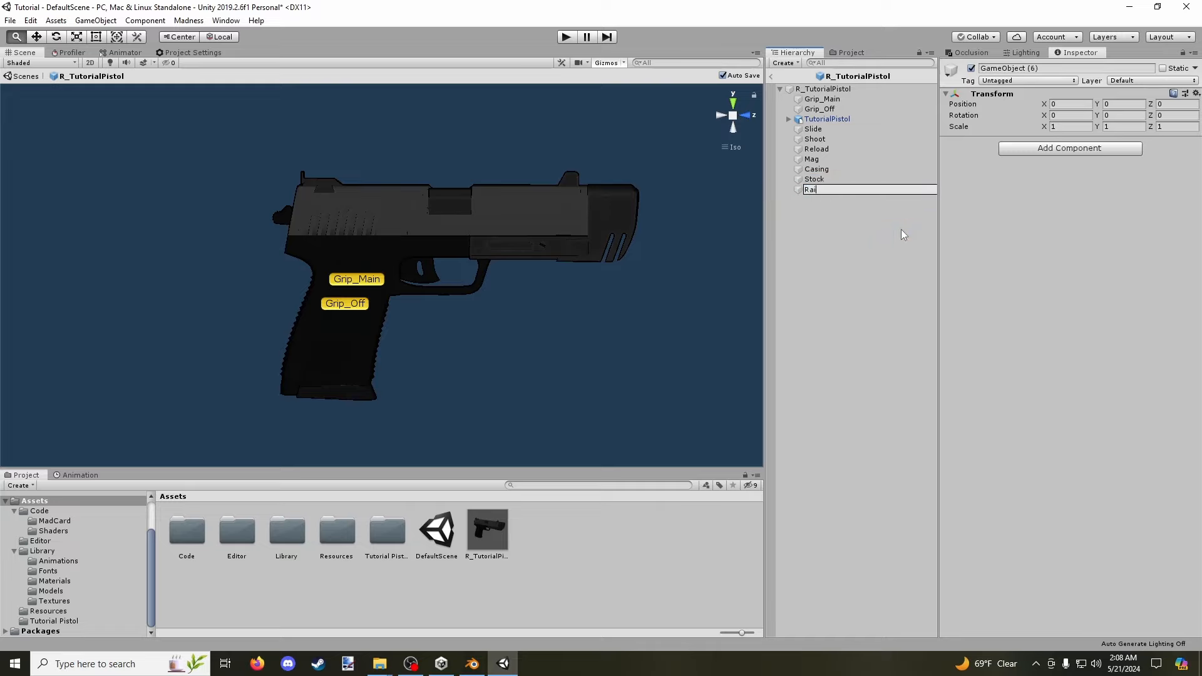
text(l)
key(Return)
click(901, 229)
key(ctrl+shift+n)
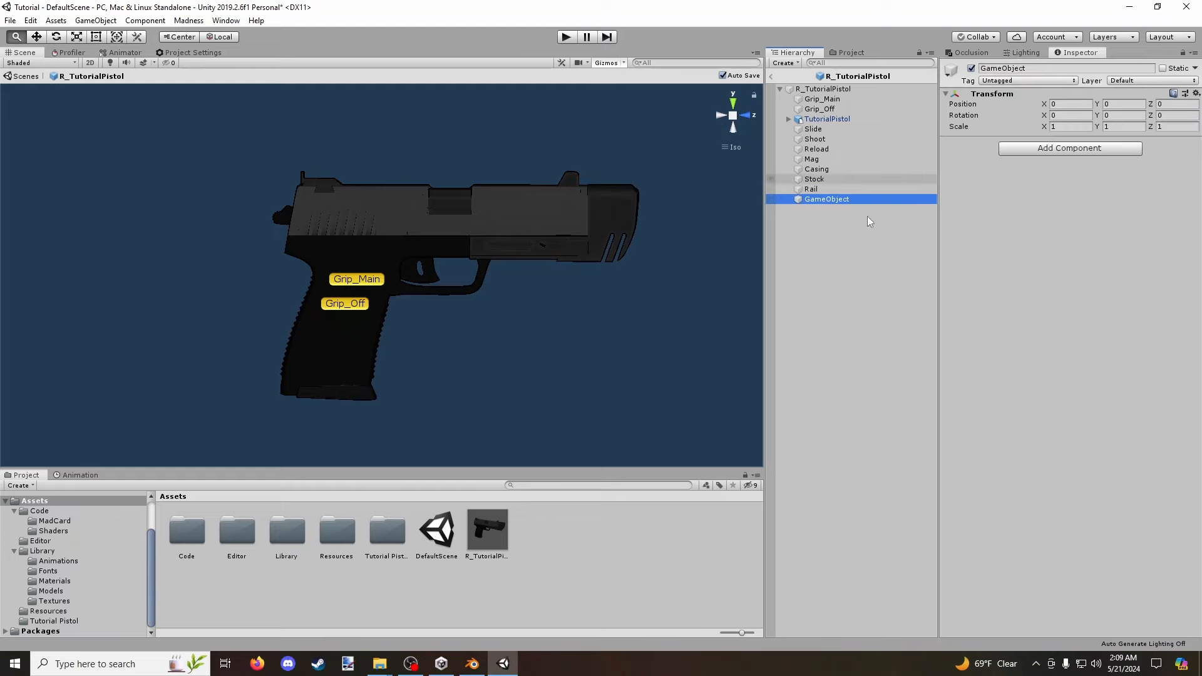
In R_TutorialPistol's Mad Obj_Ranged script, assign Slide as Breach Obj and Shoot, Mag, Reload, Casing, Stock and Rail to their matching Point and Addon references.
click(821, 89)
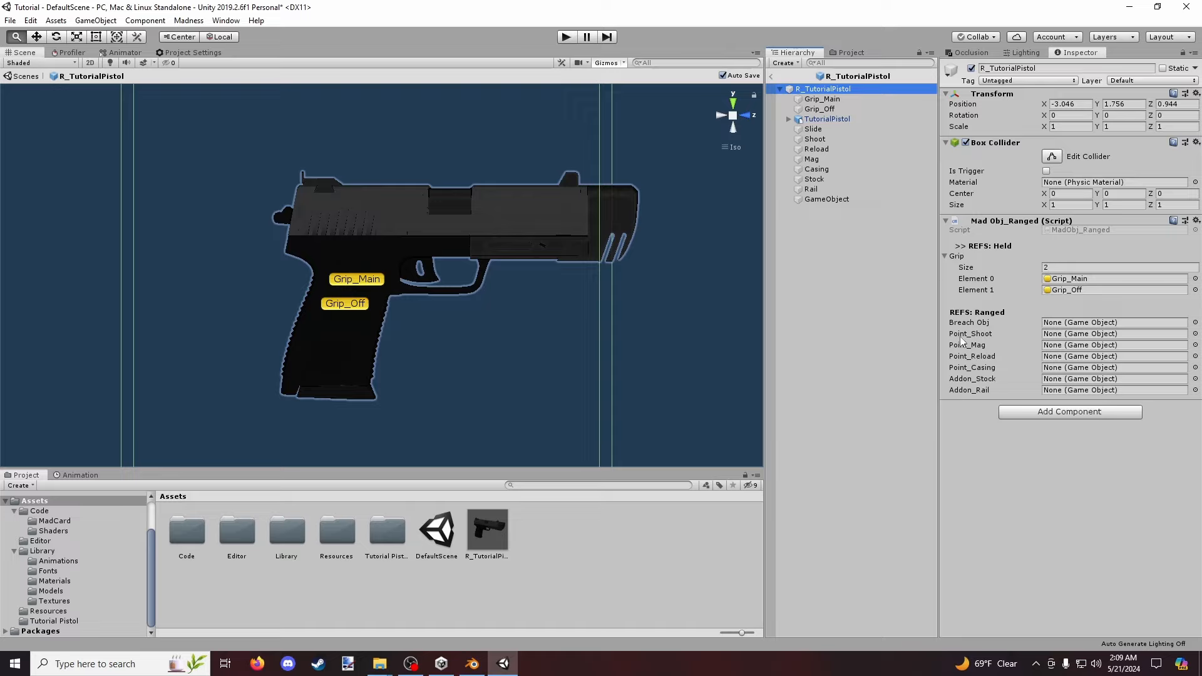
drag(814, 129, 1102, 322)
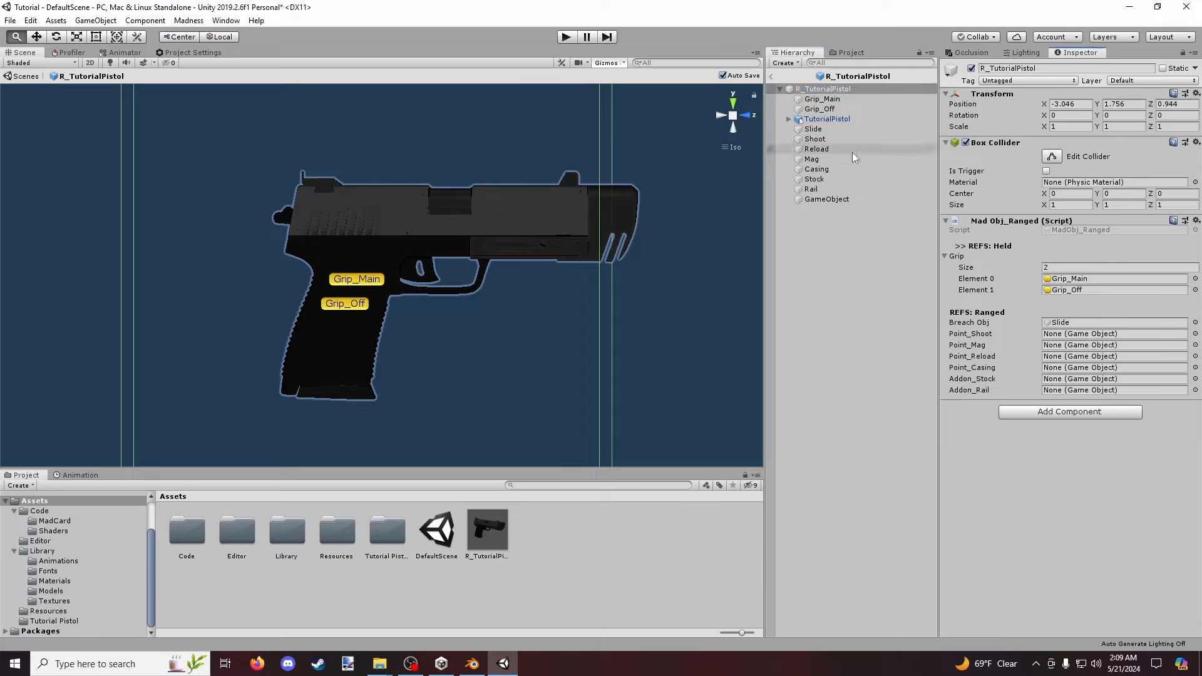
drag(829, 141, 1101, 334)
drag(837, 151, 1114, 356)
drag(821, 158, 1087, 368)
drag(835, 179, 1102, 390)
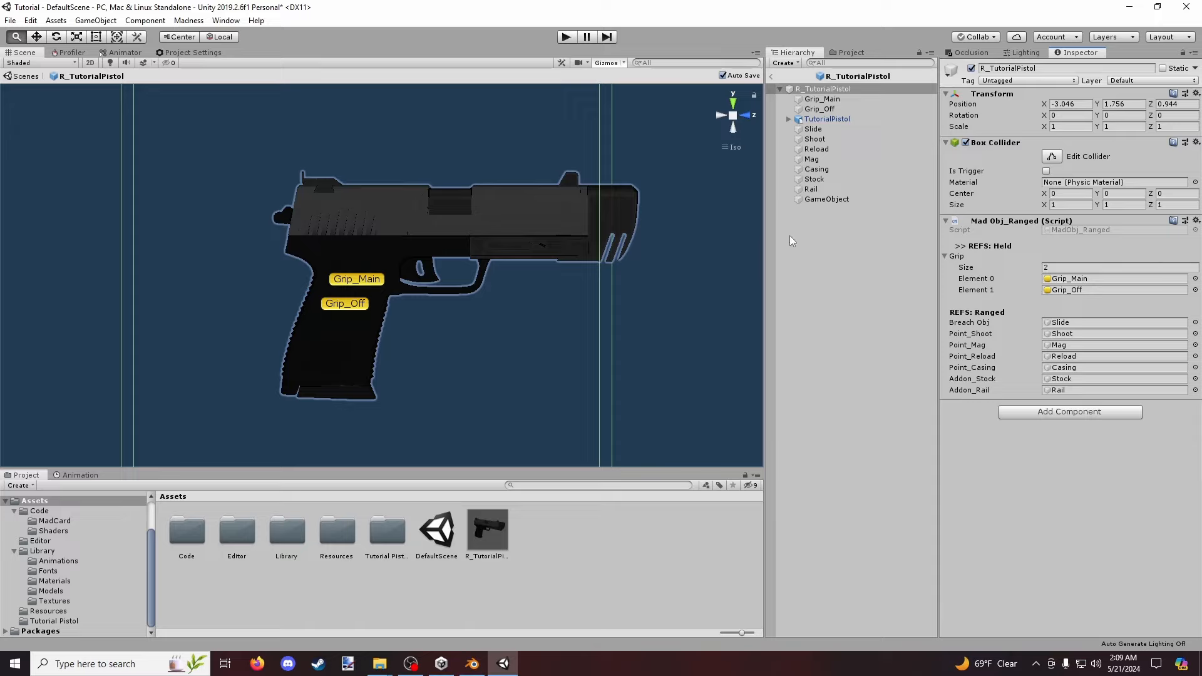
Move the Shoot point to the muzzle end of the pistol, at about X -0.027, Y 0.147, Z 0.555.
click(828, 138)
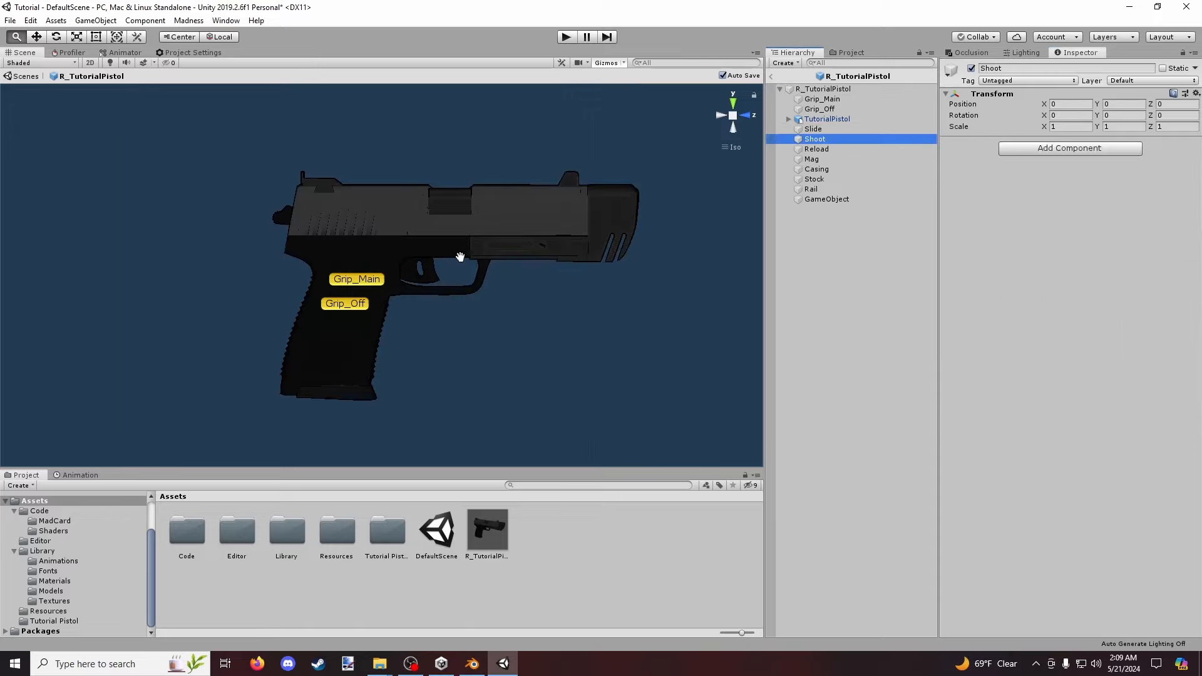
key(w)
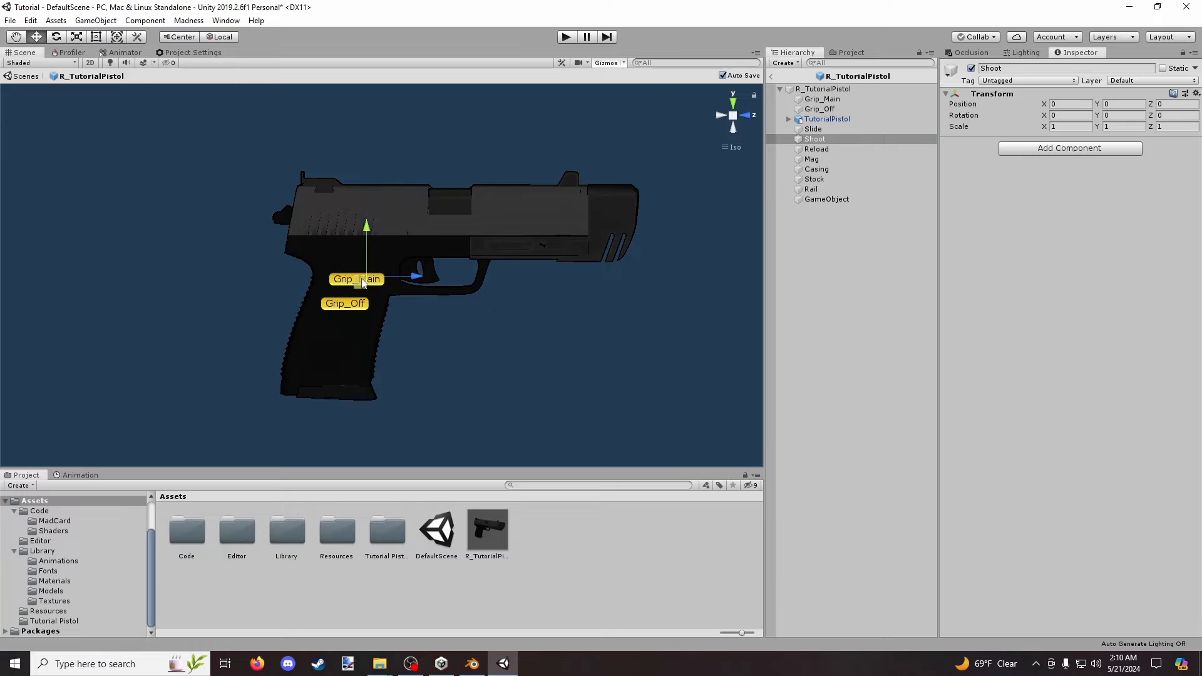
drag(364, 286, 685, 201)
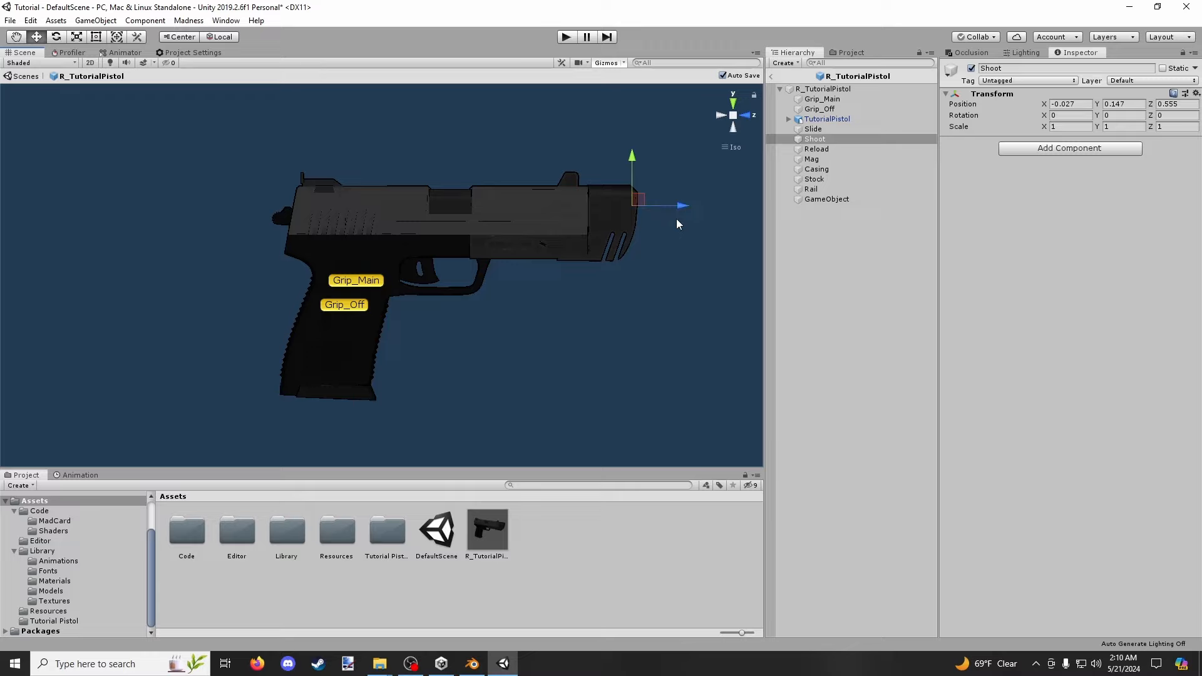
Move the Reload point down and slightly back into the middle of the pistol's grip.
click(814, 150)
alt+drag(453, 228, 500, 254)
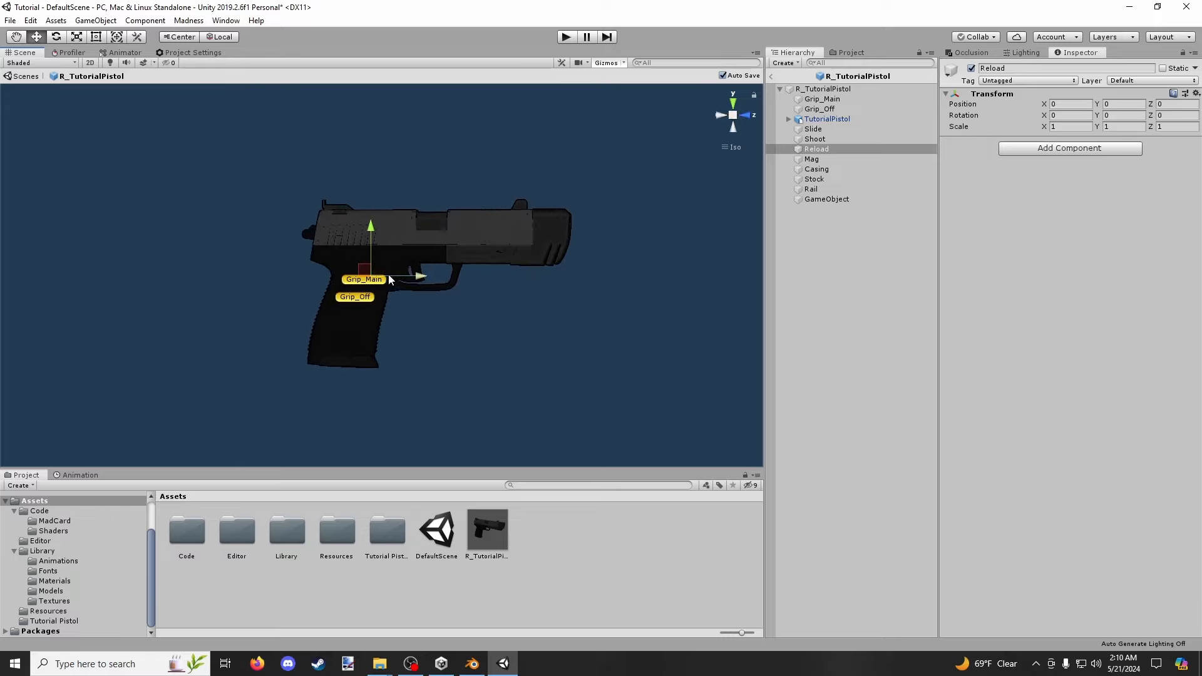
scroll(369, 276, up, 4)
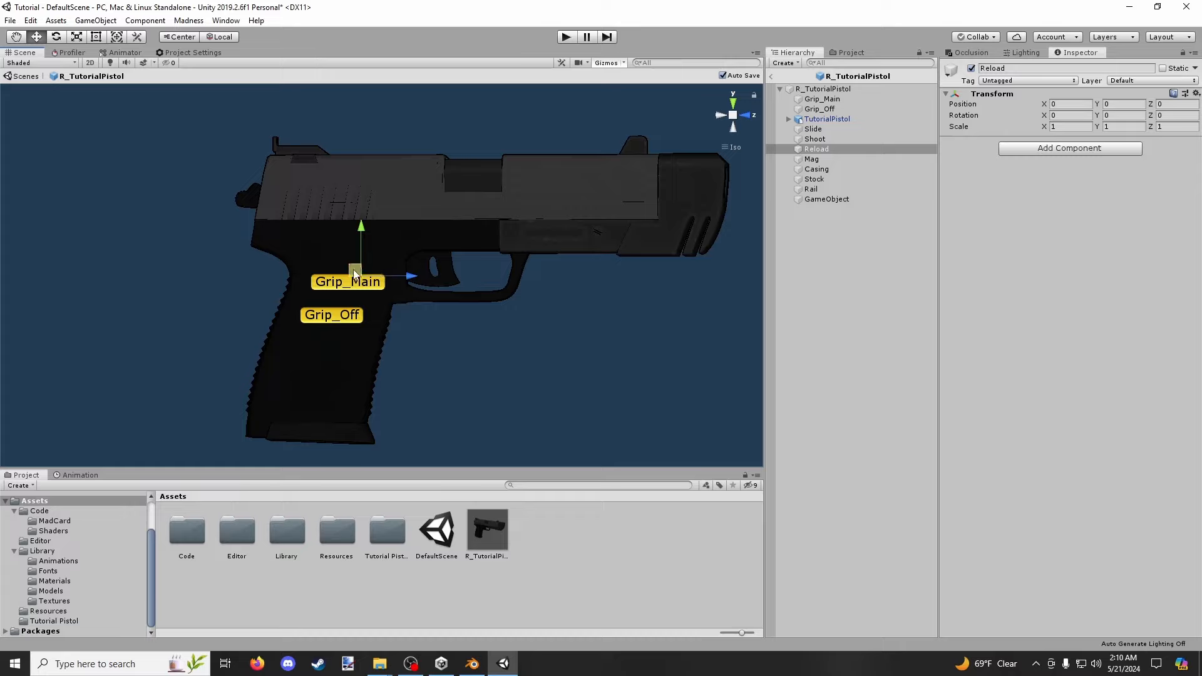
drag(355, 270, 322, 336)
Rotate the Mag point to about X 78.5, Y -167.3, Z -171.2 so its forward axis points down the grip.
click(811, 159)
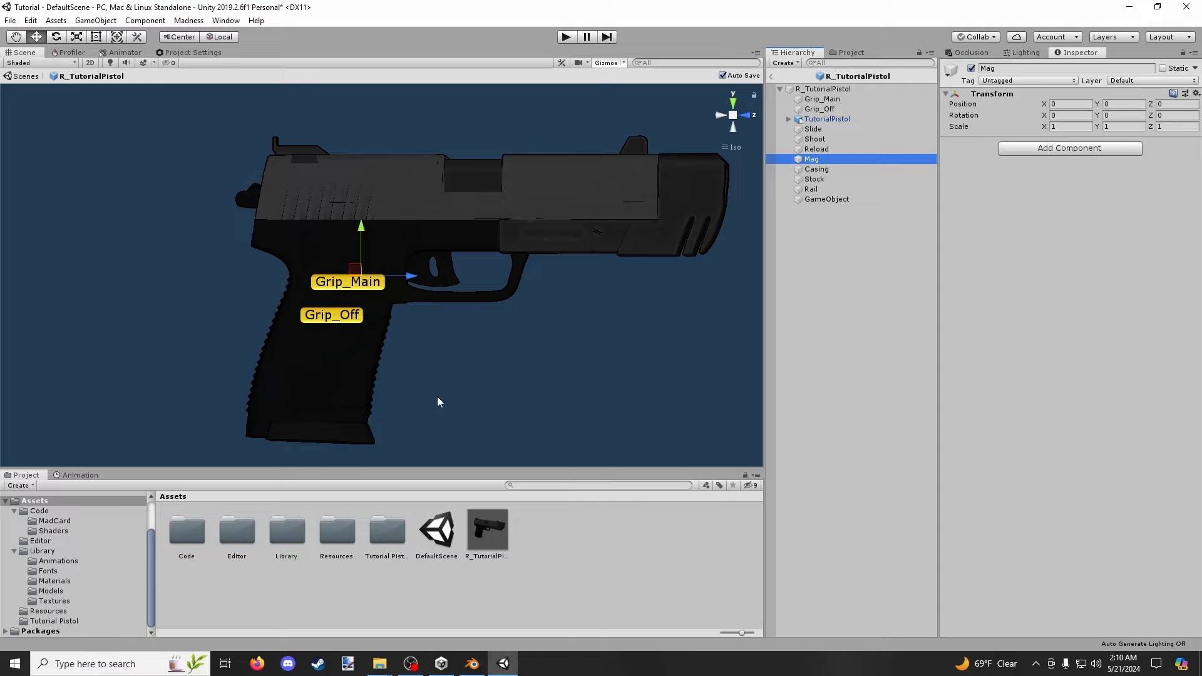
scroll(435, 397, down, 4)
mouse_move(422, 384)
alt+mouse_down()
mouse_move(642, 401)
mouse_move(451, 421)
mouse_move(403, 411)
mouse_move(472, 447)
mouse_move(537, 411)
mouse_move(470, 412)
mouse_move(415, 392)
alt+mouse_up()
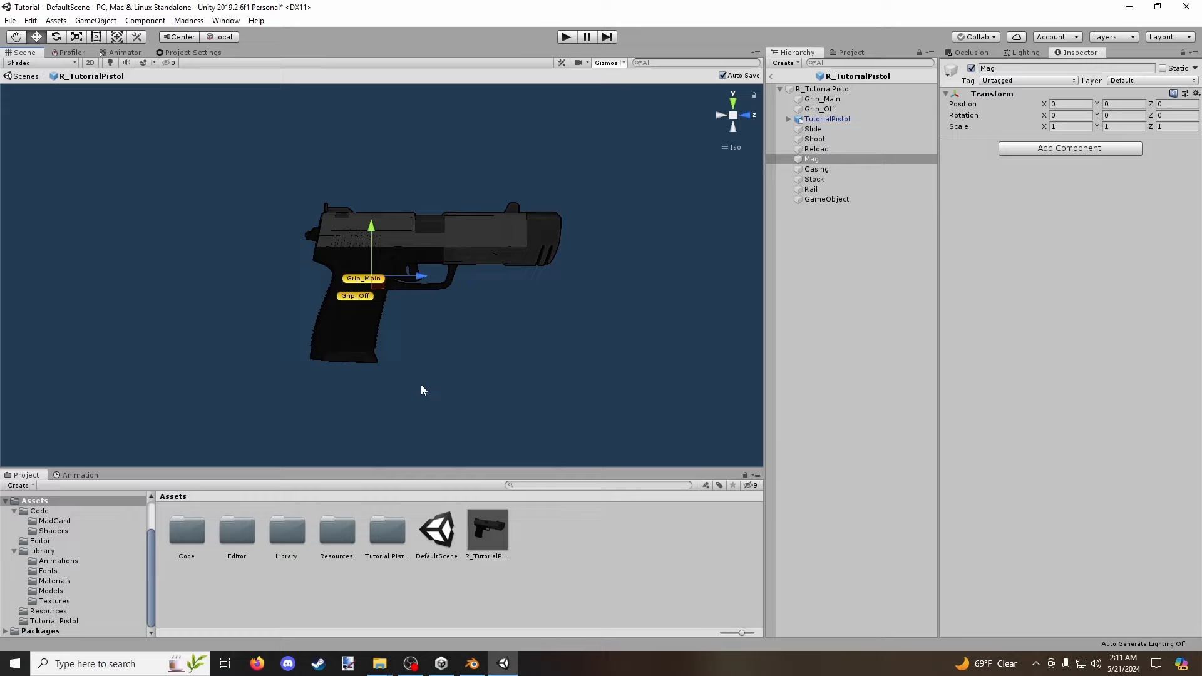
scroll(421, 386, up, 2)
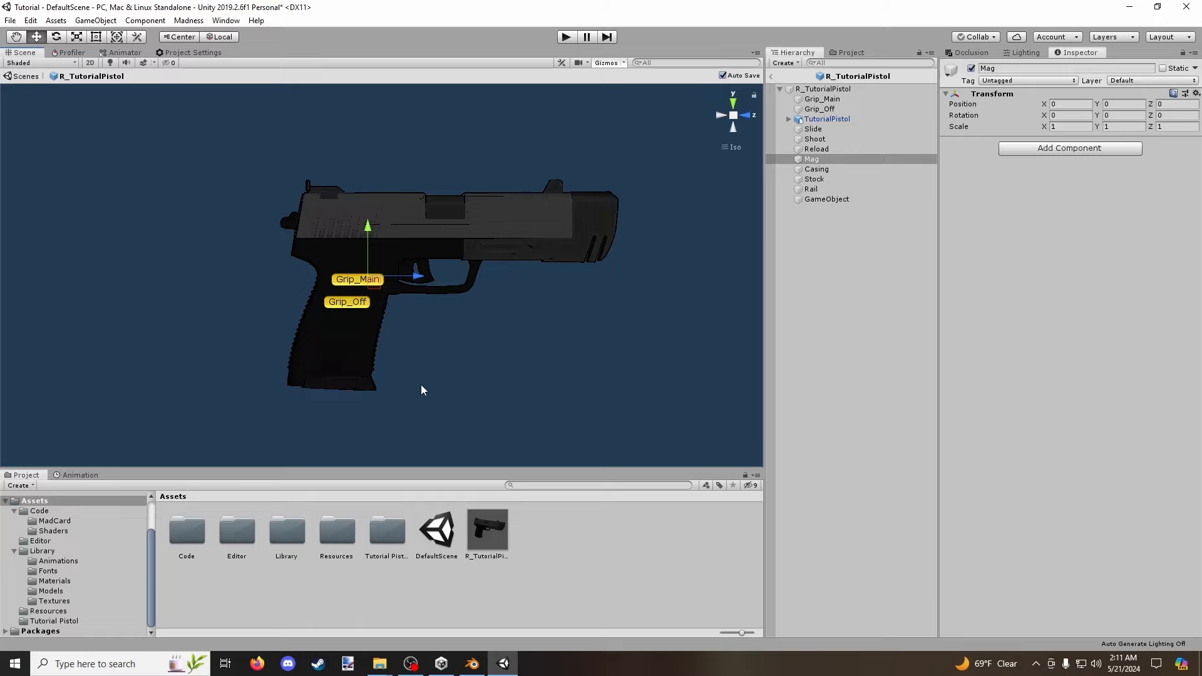
scroll(421, 384, up, 3)
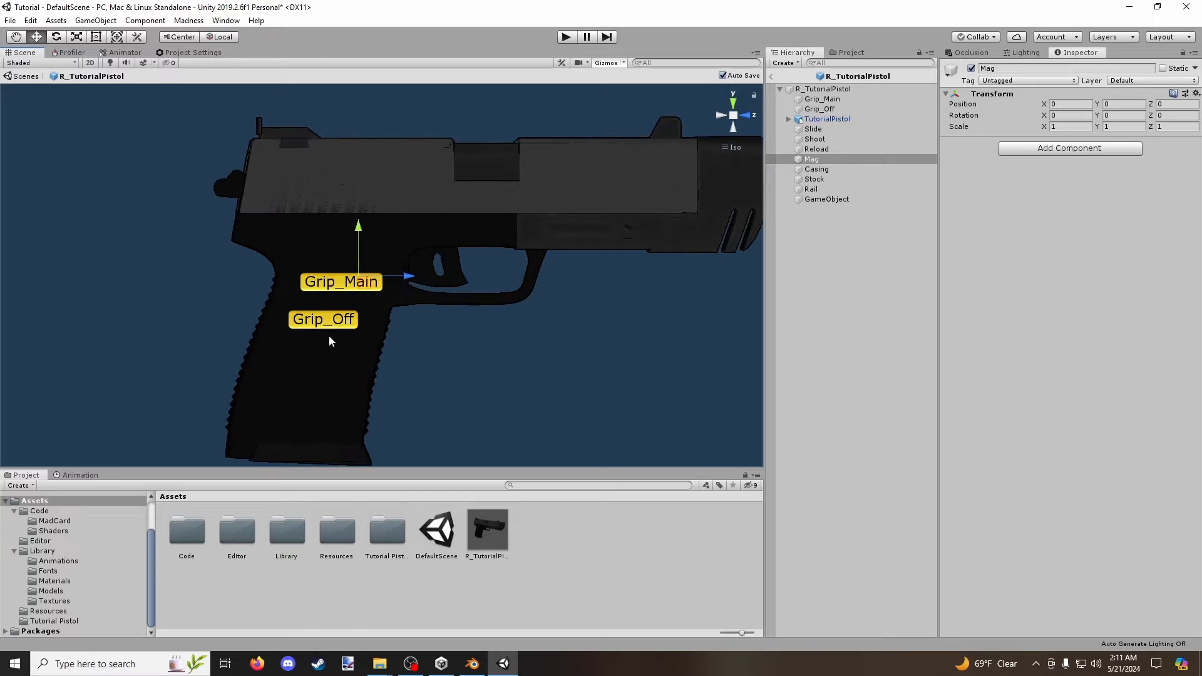
click(56, 36)
drag(381, 226, 537, 354)
Move the Mag point to the centre of the grip, at about X -0.017, Y -0.003, Z -0.034.
click(36, 37)
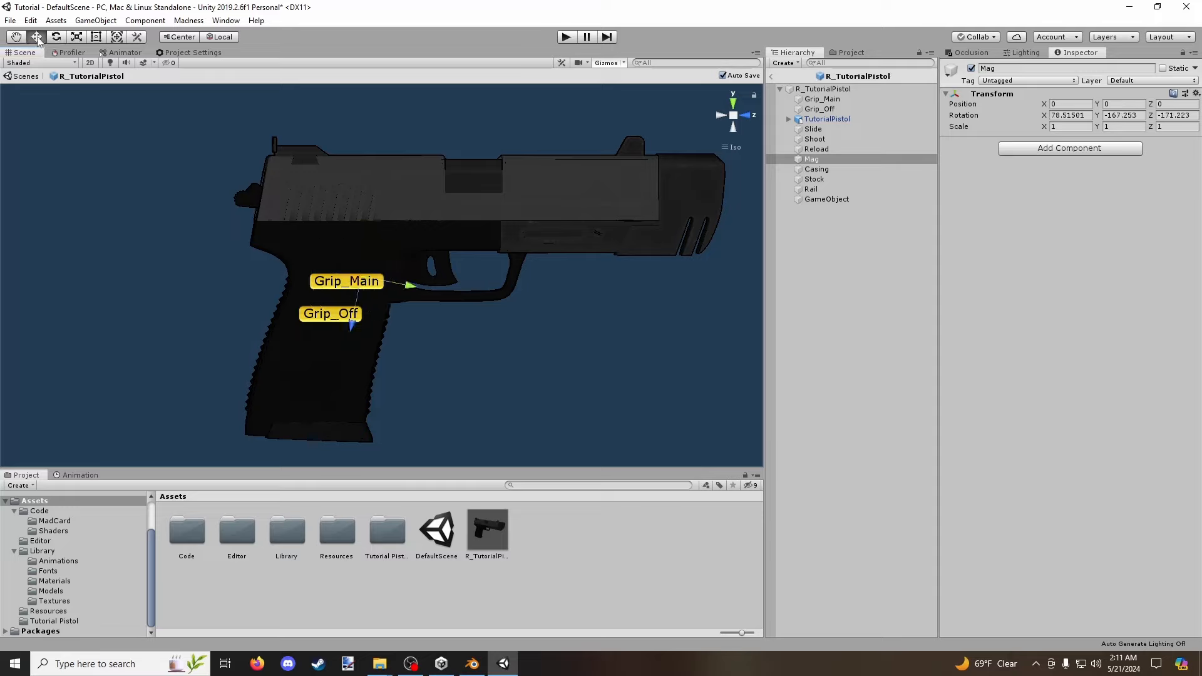
drag(406, 293, 330, 329)
scroll(331, 329, down, 9)
right_drag(344, 337, 640, 384)
right_drag(424, 328, 430, 282)
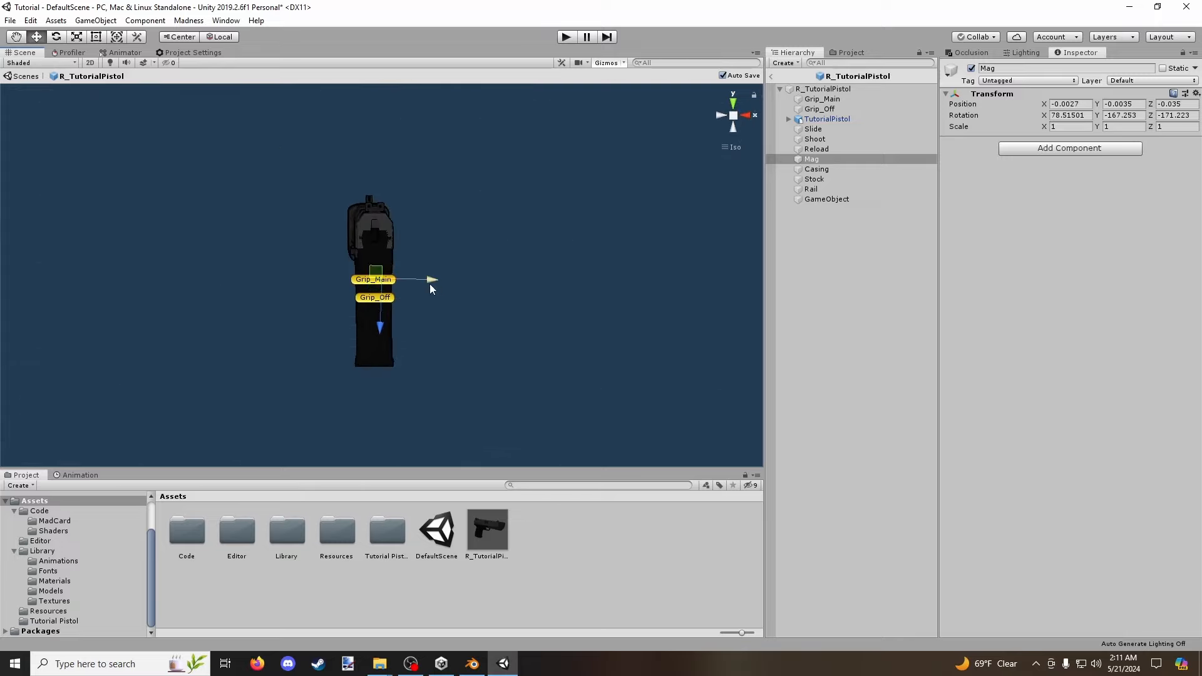
drag(429, 282, 426, 280)
mouse_move(504, 292)
right_down()
mouse_move(371, 308)
mouse_move(489, 303)
mouse_move(499, 282)
right_up()
Straighten the Mag point's rotation to about X 78.9, Y -179.9, Z -184.2 so it lines up with the grip.
click(57, 37)
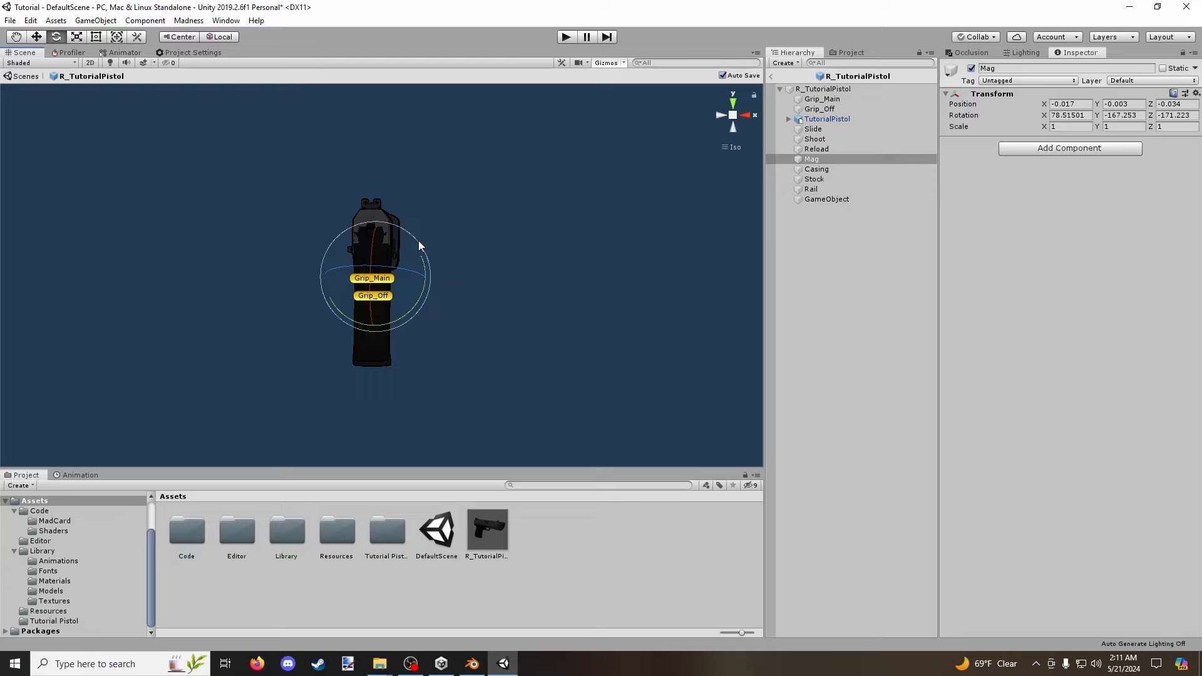
drag(418, 246, 473, 260)
key(w)
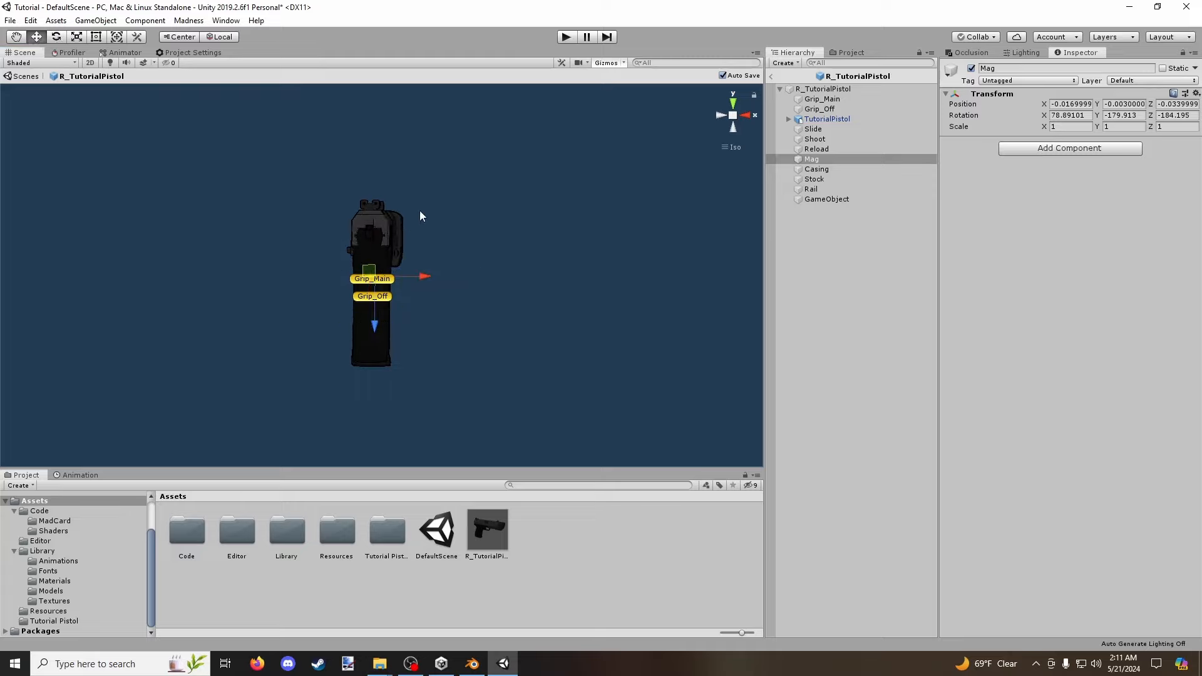
right_drag(419, 211, 182, 255)
scroll(378, 299, up, 6)
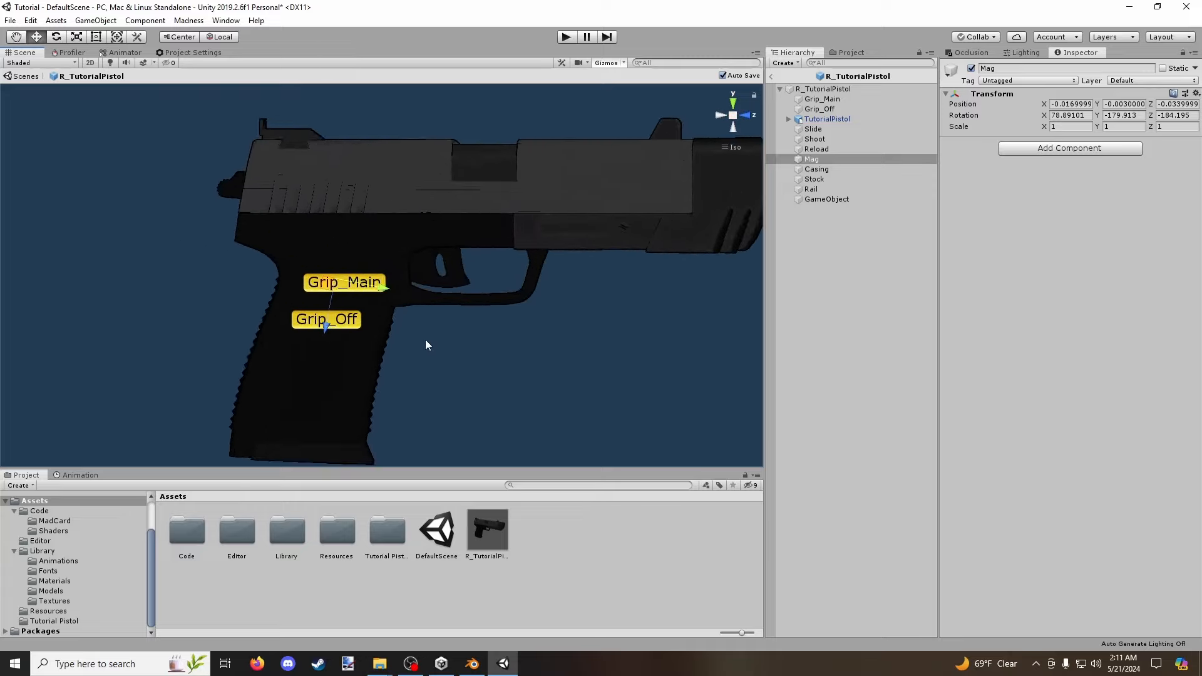
scroll(410, 346, down, 2)
alt+drag(419, 341, 362, 439)
click(348, 423)
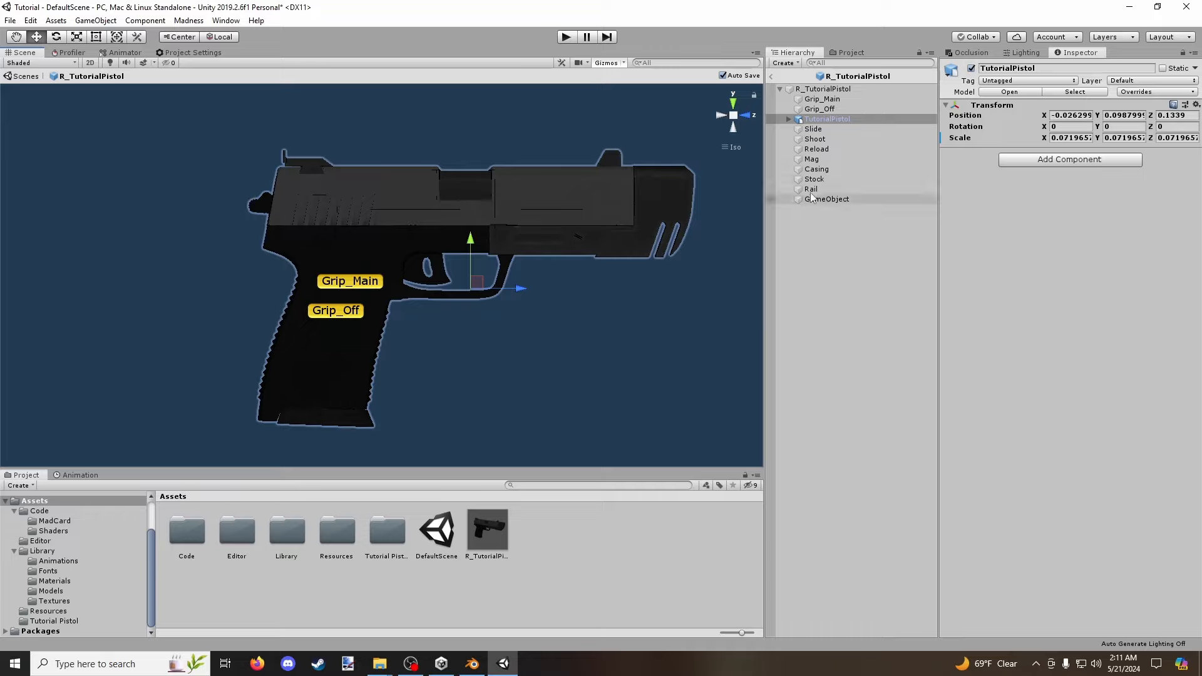
Move the Casing point up and forward beside the slide's ejection port, to about Y 0.164, Z 0.087.
click(817, 169)
alt+drag(493, 271, 684, 393)
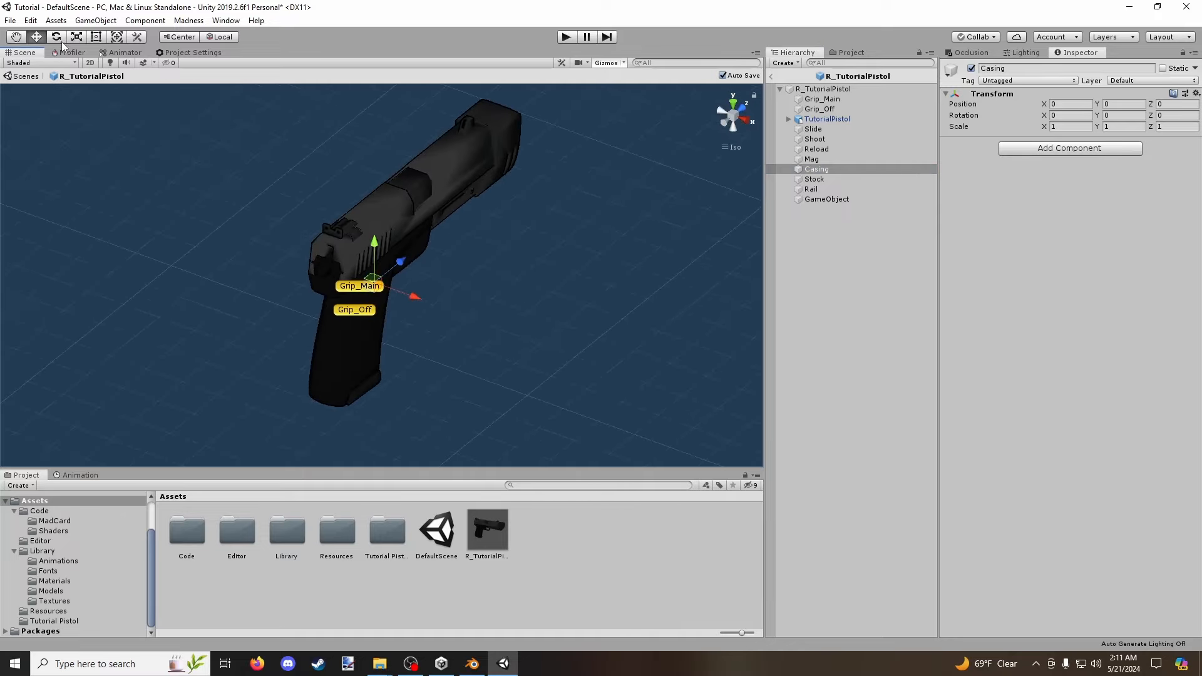
alt+drag(391, 219, 279, 280)
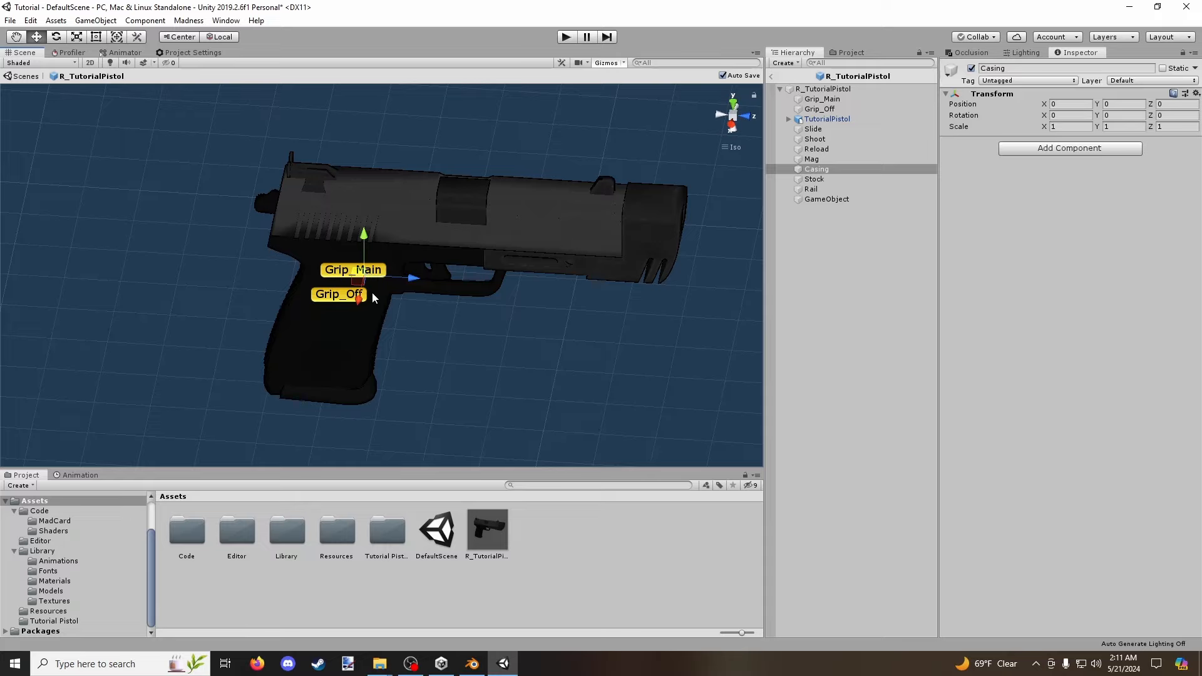
scroll(405, 284, down, 3)
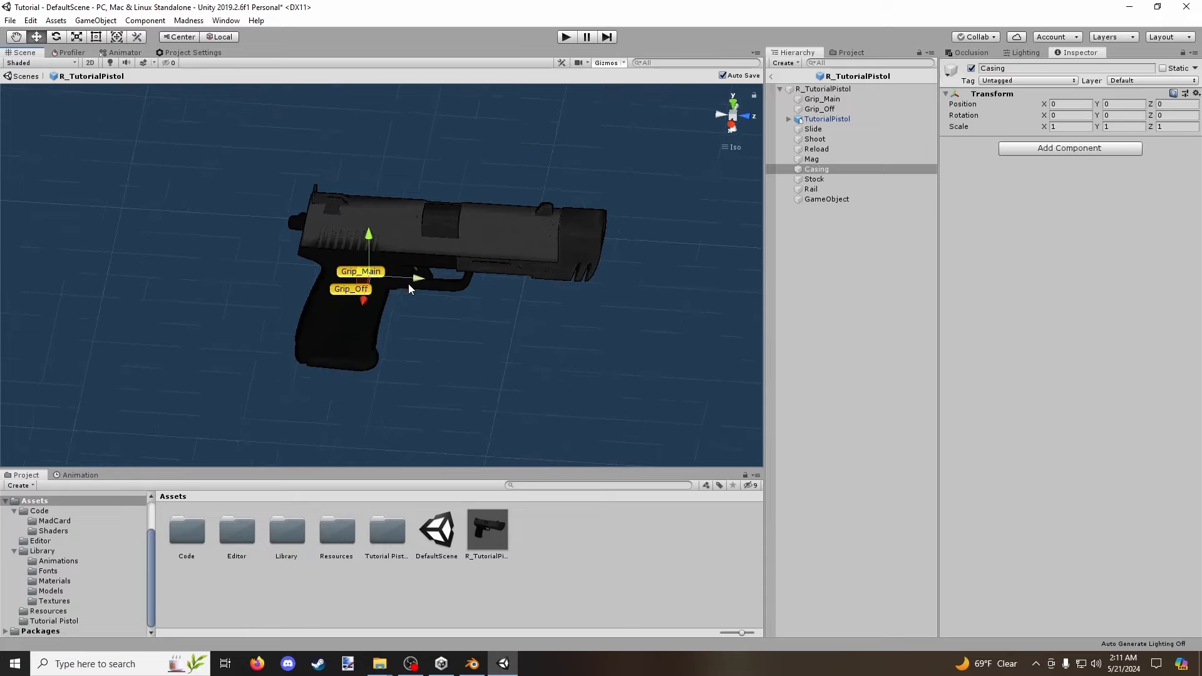
alt+drag(408, 284, 465, 304)
alt+drag(427, 256, 437, 310)
scroll(437, 313, up, 2)
scroll(437, 306, up, 1)
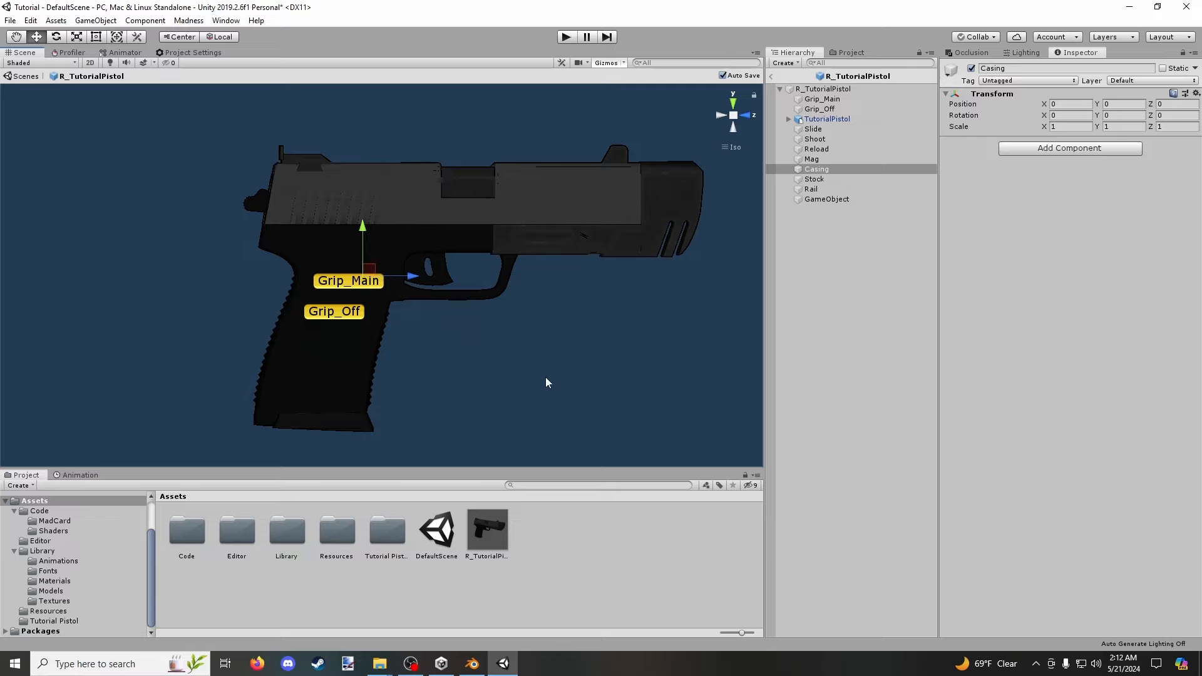
scroll(186, 207, down, 5)
right_drag(186, 207, 429, 338)
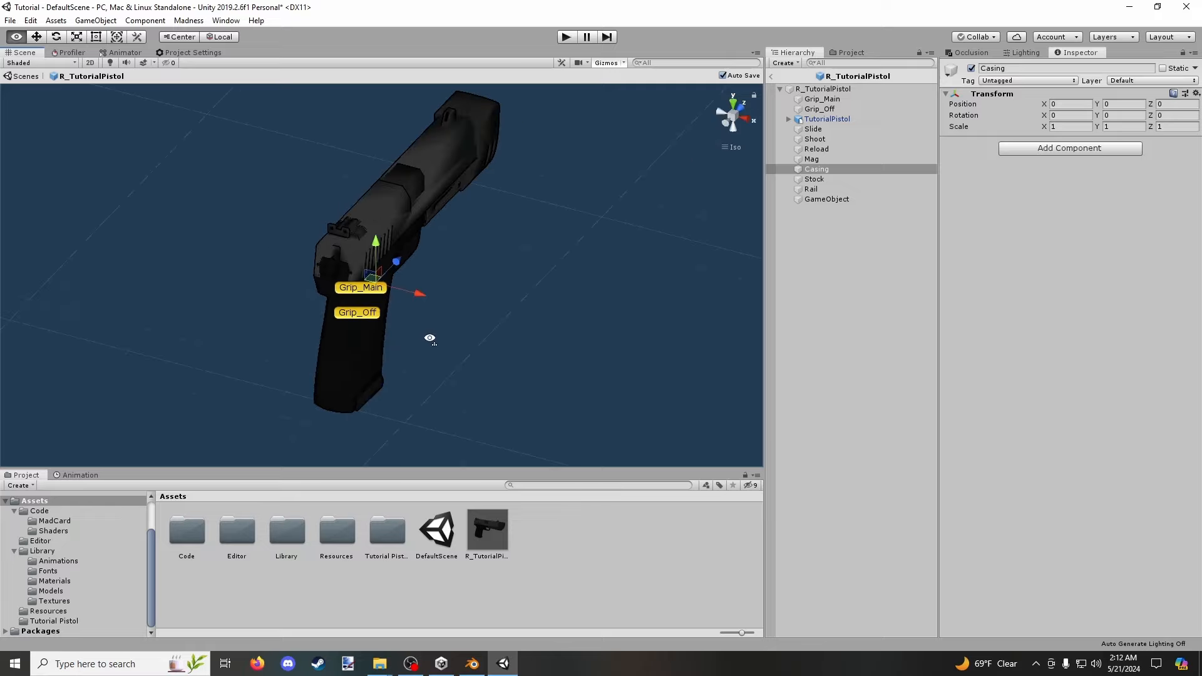
alt+drag(429, 338, 306, 286)
drag(371, 252, 346, 140)
right_drag(347, 140, 381, 182)
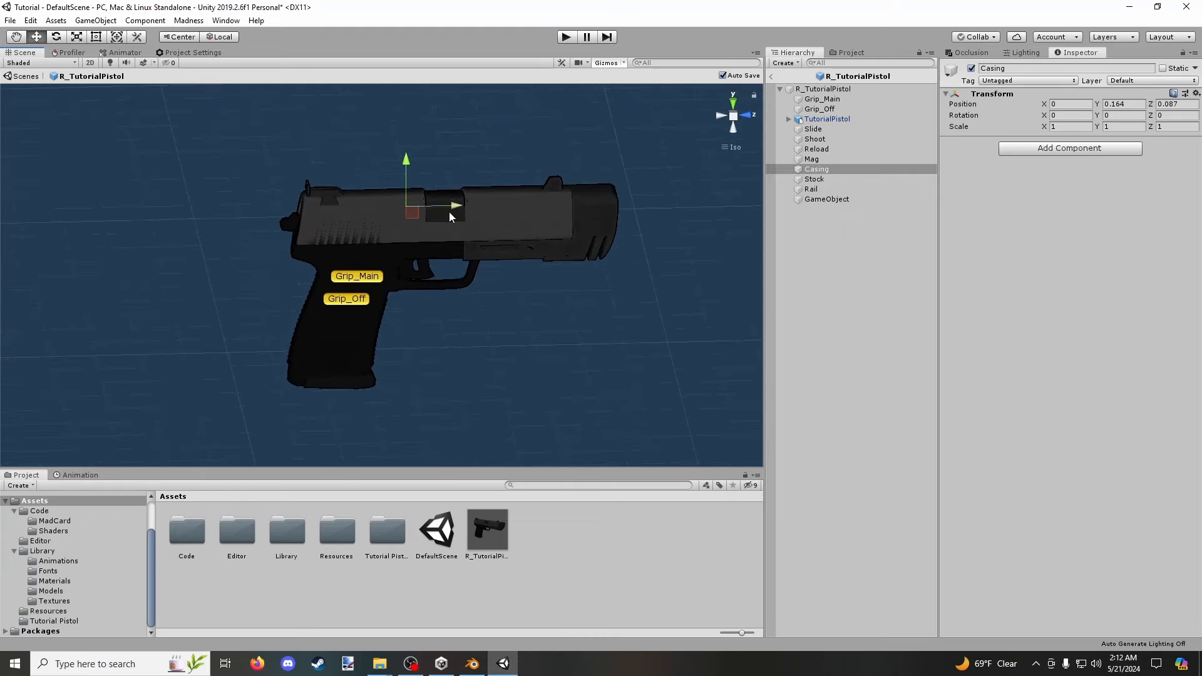
Shift the Casing point sideways to about X 0.016, towards the ejection port side of the slide.
right_drag(457, 266, 582, 365)
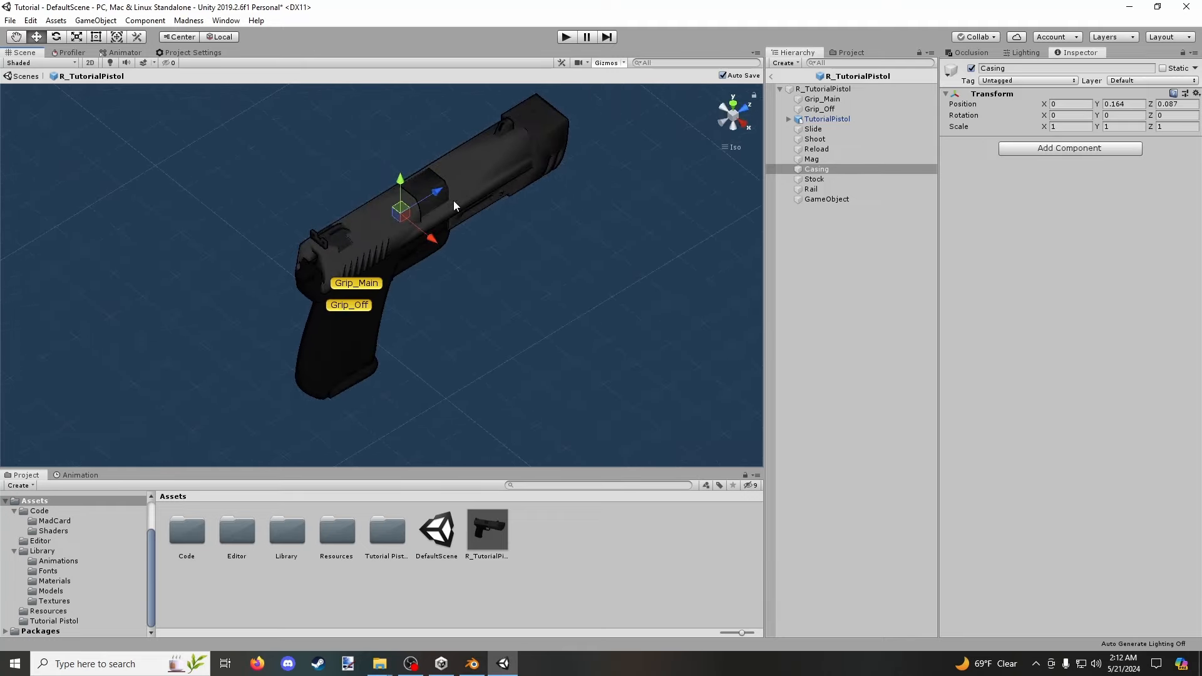
right_drag(454, 201, 445, 182)
drag(432, 229, 437, 231)
right_drag(445, 236, 296, 126)
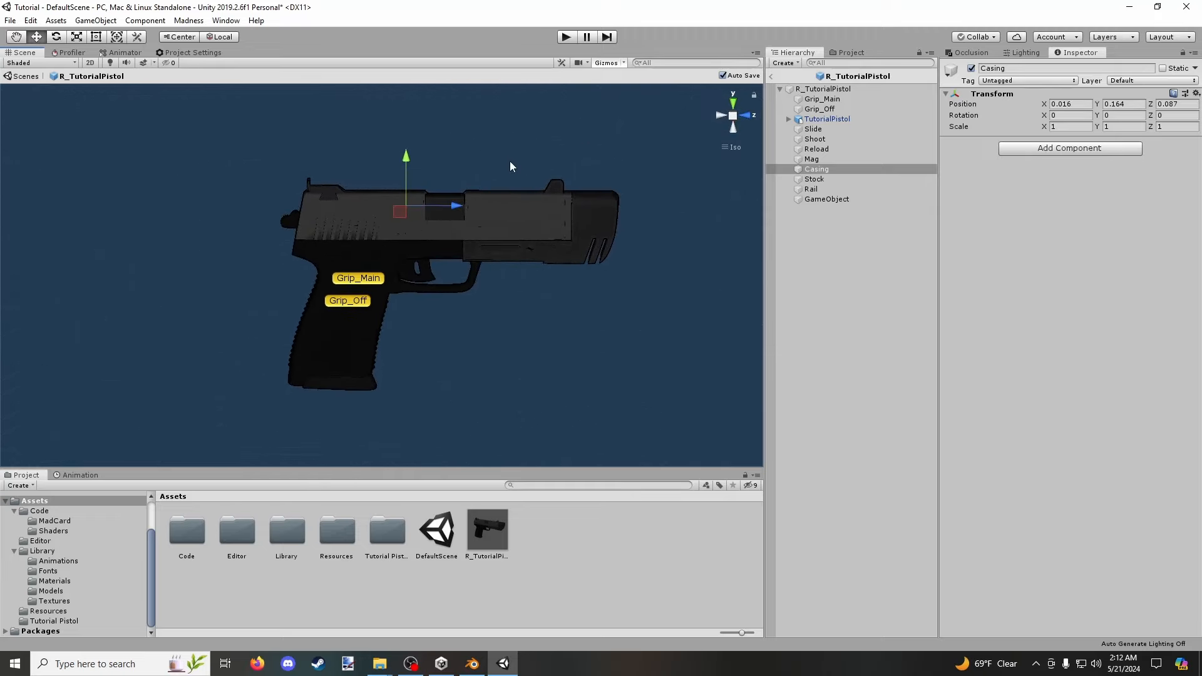
Rotate the Casing point about its vertical axis to about Y 103.8 so its forward axis points out of the ejection port.
right_drag(445, 214, 589, 386)
click(56, 38)
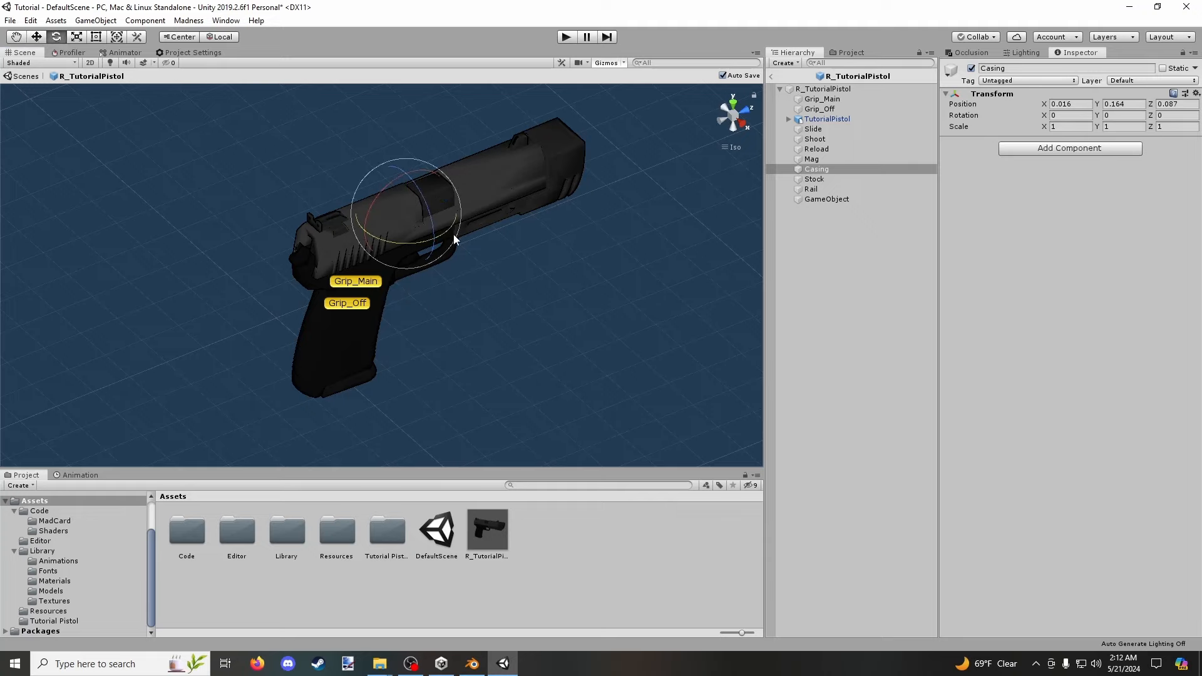
drag(453, 234, 293, 250)
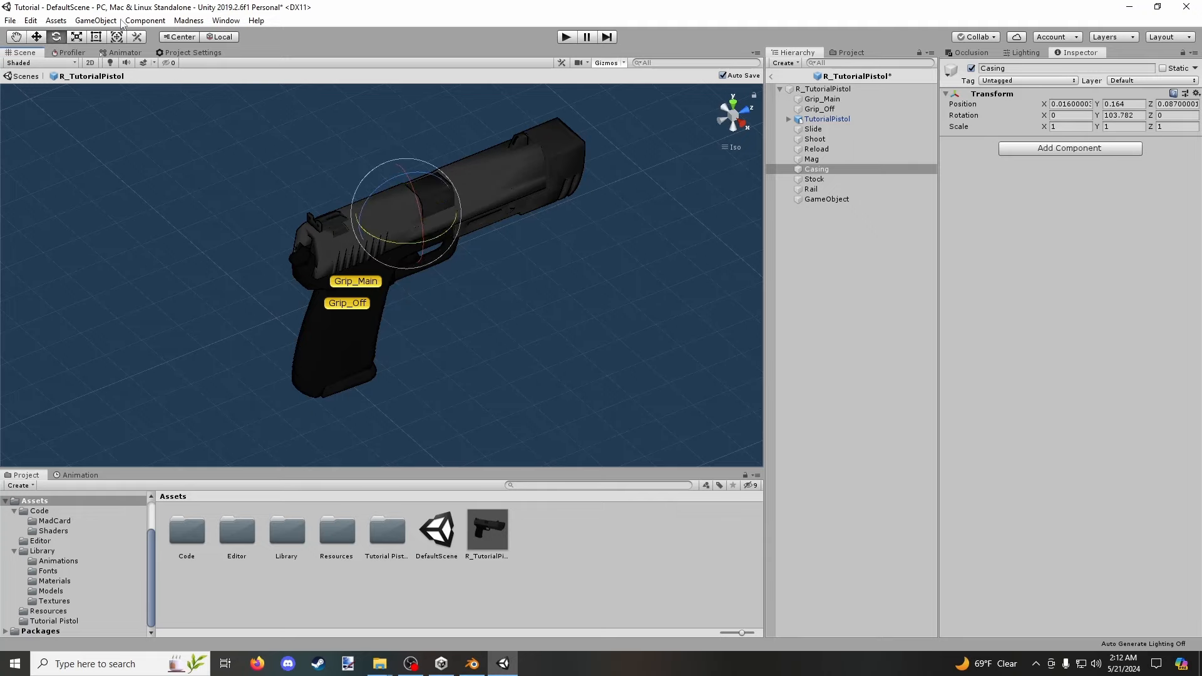
Move the Casing point slightly forward to about X 0.02, Z 0.105, near the centre of the ejection port.
key(w)
right_drag(246, 186, 175, 180)
right_drag(260, 193, 151, 236)
right_drag(250, 272, 511, 368)
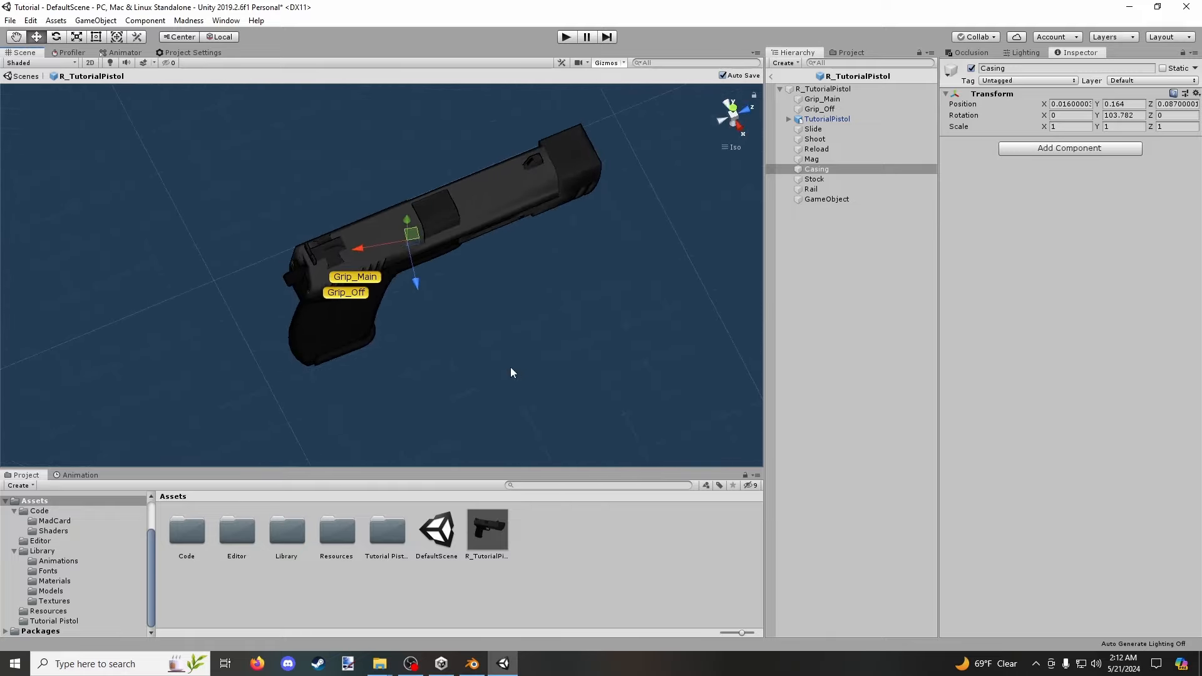
drag(359, 250, 375, 260)
right_drag(376, 261, 487, 227)
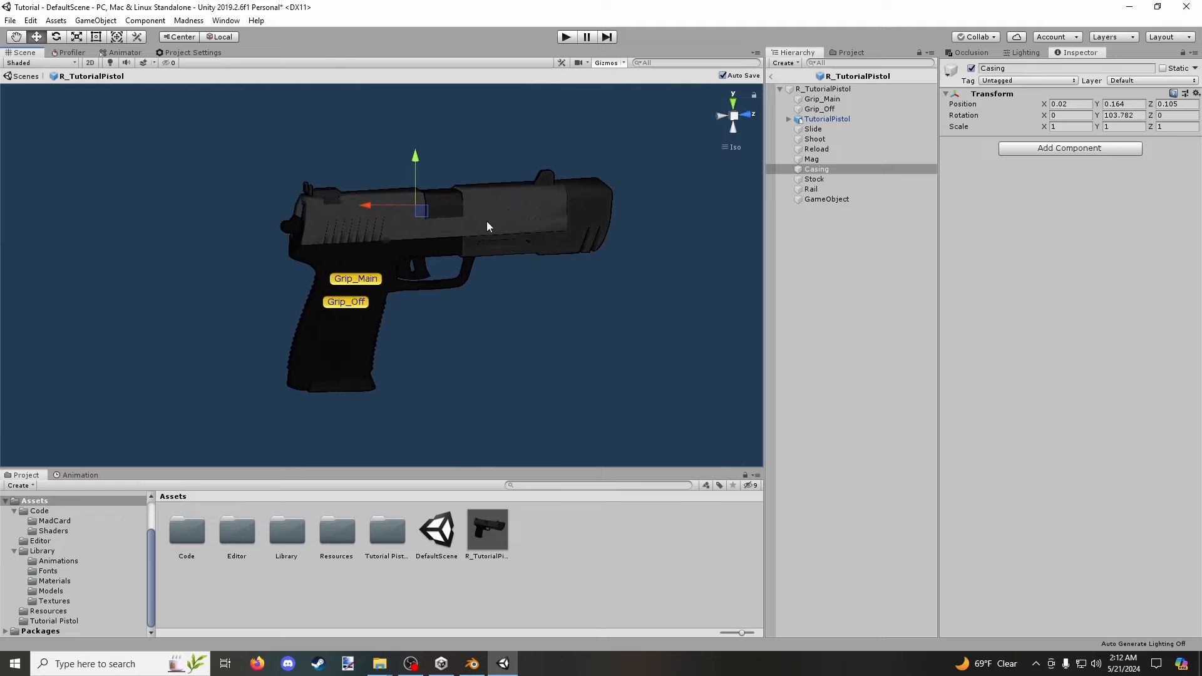
right_drag(487, 226, 444, 182)
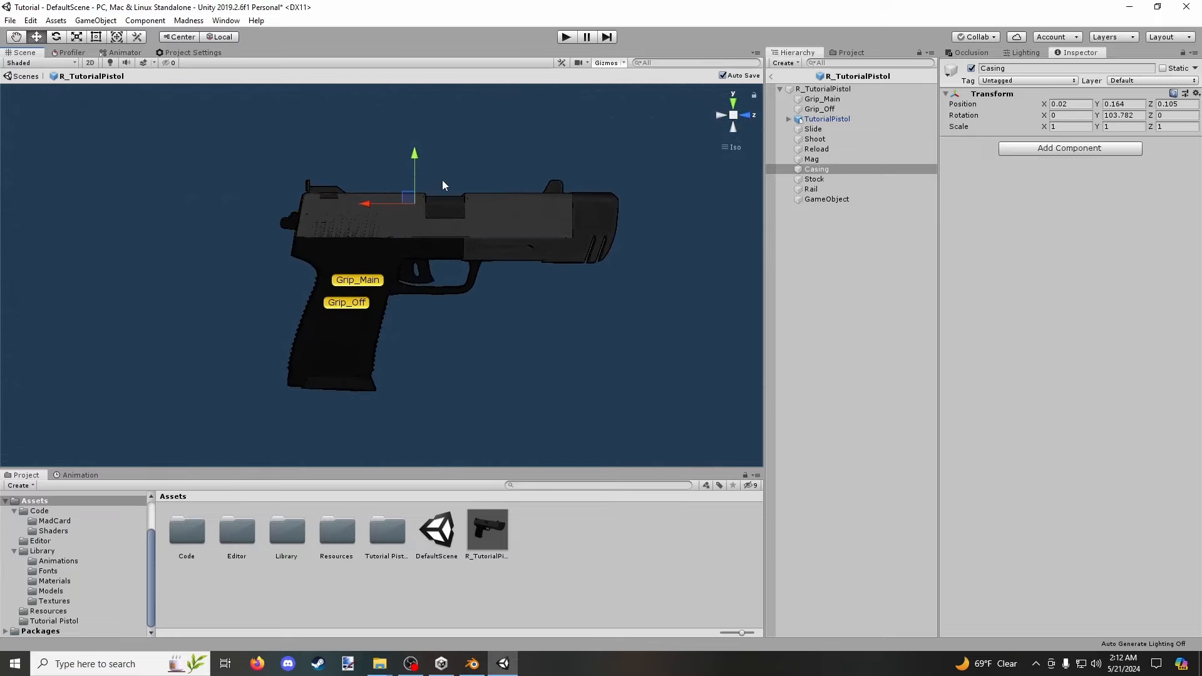
Move the Stock point to the lower back of the grip, at about X -0.031, Y -0.195, Z -0.172.
click(817, 179)
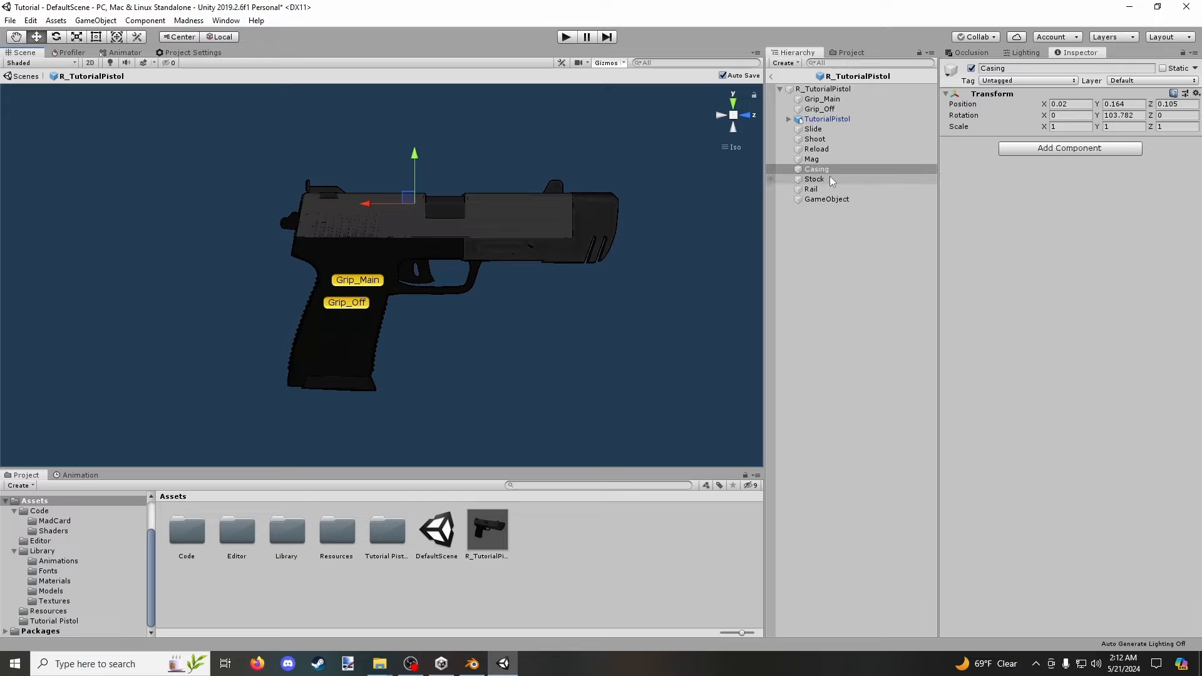
right_drag(422, 242, 384, 275)
drag(379, 274, 303, 362)
right_drag(349, 404, 523, 416)
drag(420, 378, 405, 378)
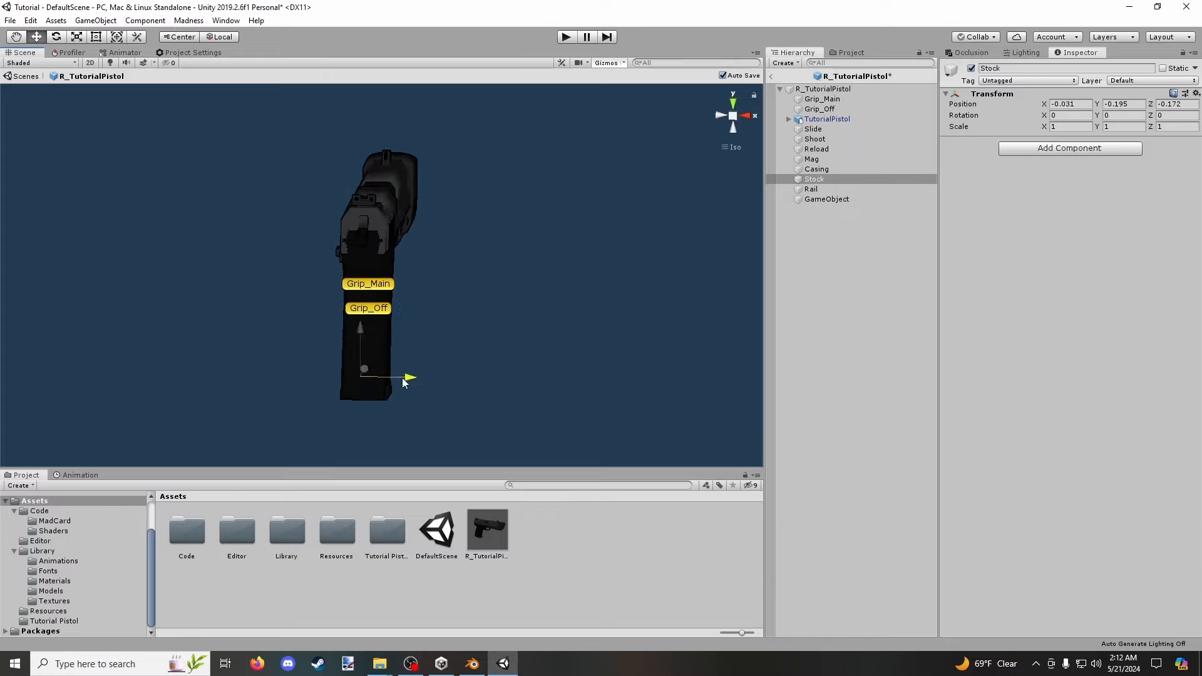
Rotate the Stock point to about Y 193.7 so its forward axis points backwards from the grip.
click(55, 36)
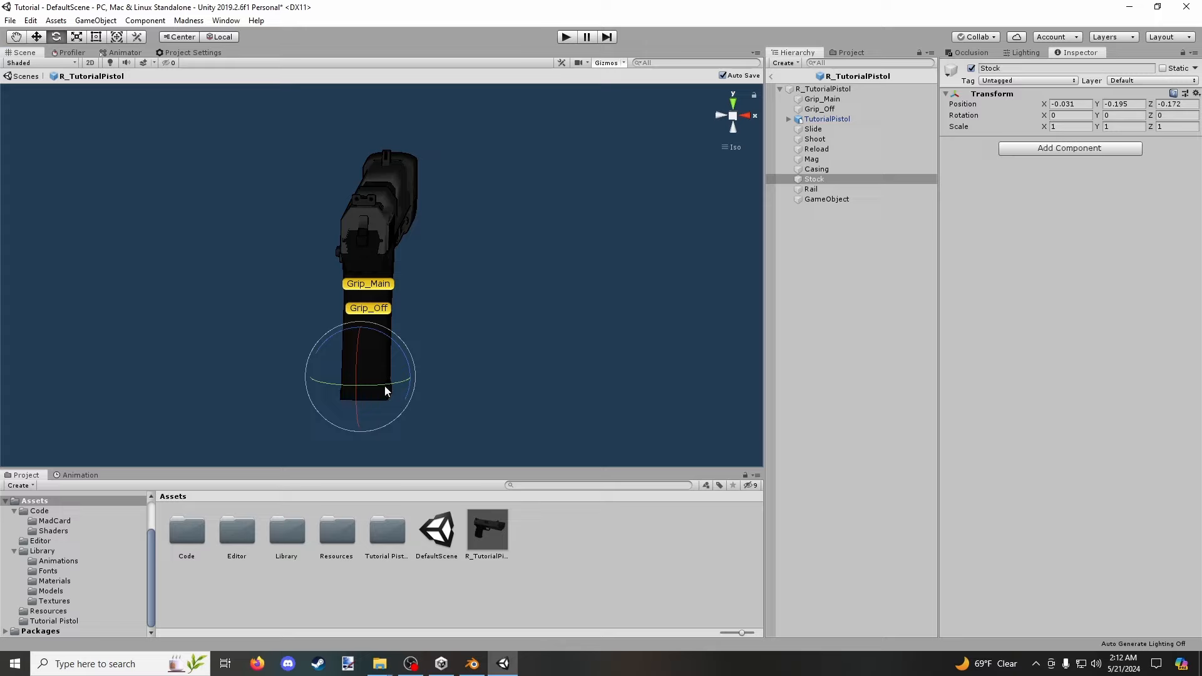
drag(385, 384, 249, 381)
click(37, 41)
alt+drag(479, 333, 206, 370)
click(57, 38)
click(36, 36)
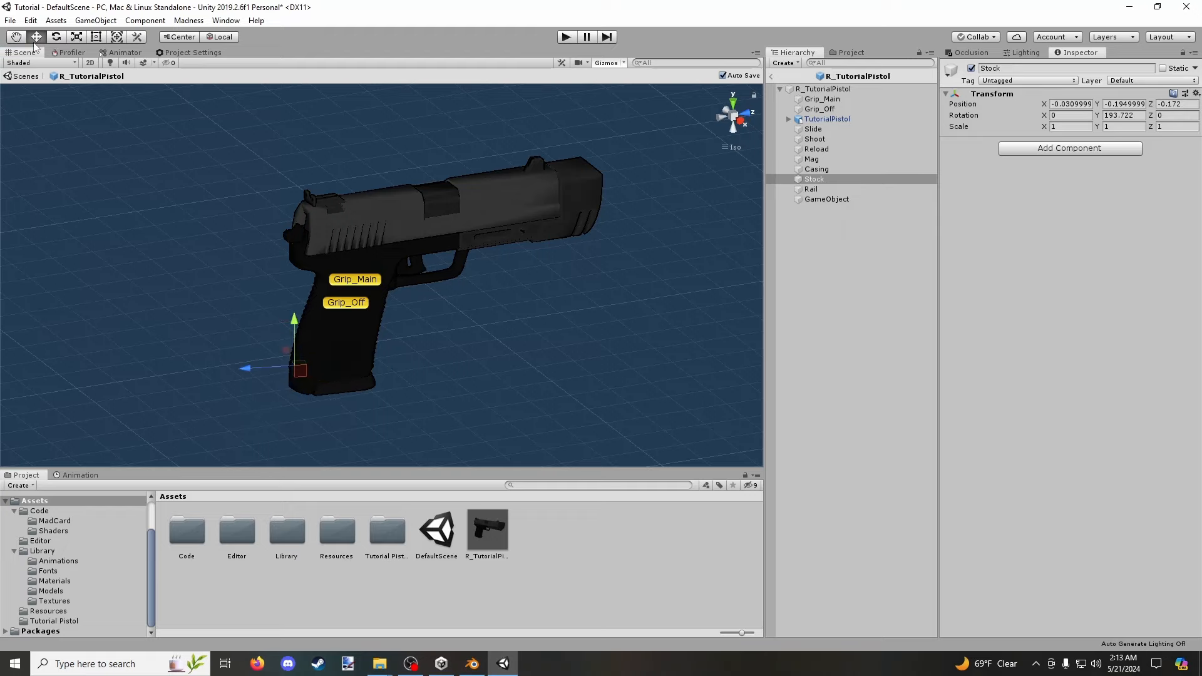
Straighten the Stock point's rotation to about Y 178 so it points directly behind the pistol.
alt+drag(430, 338, 592, 308)
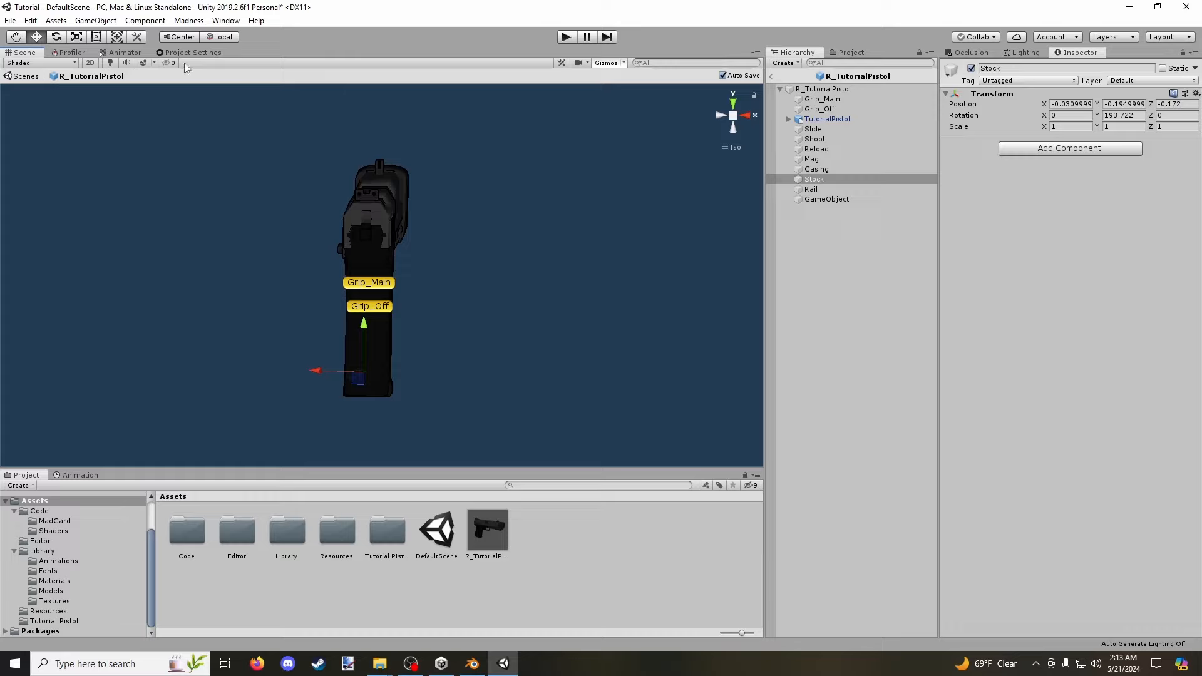
click(56, 37)
drag(372, 383, 393, 383)
click(43, 38)
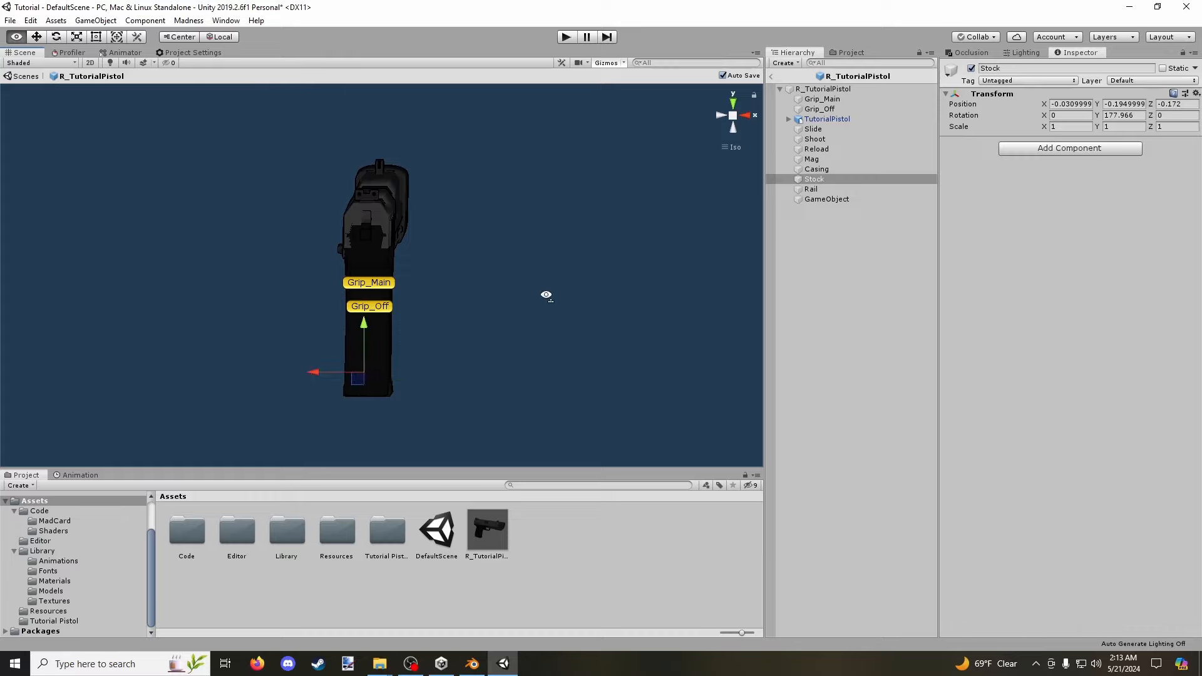
alt+drag(547, 295, 257, 328)
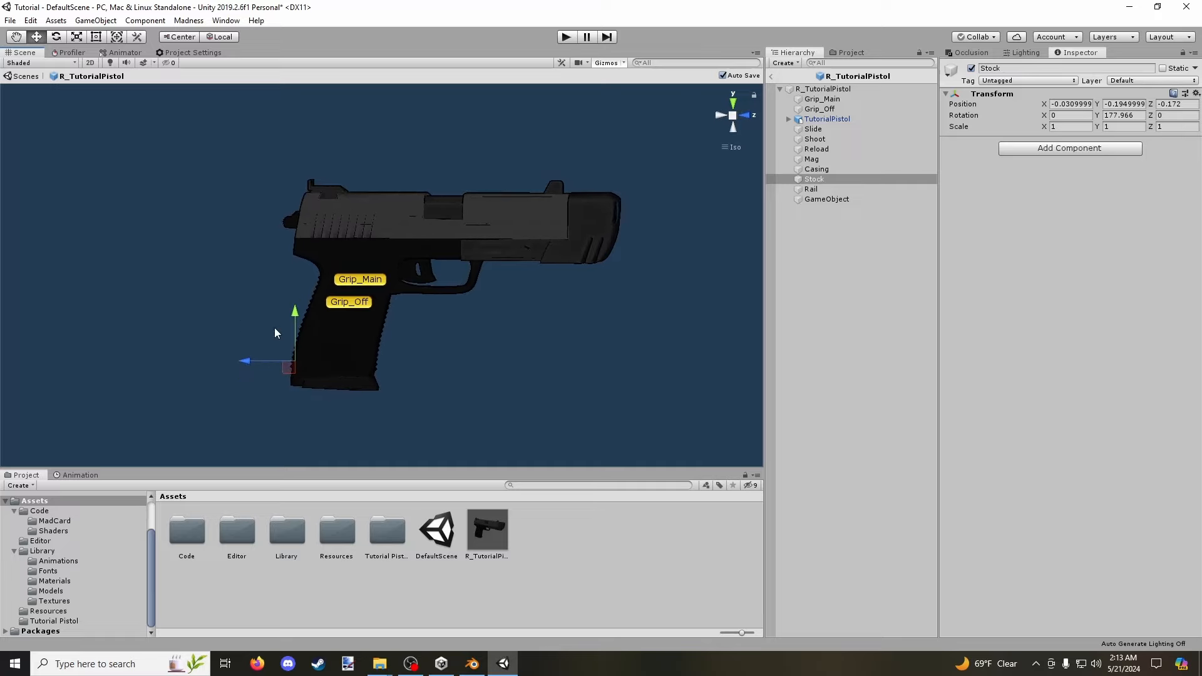
Nudge the Stock point slightly forward to about Z -0.17 against the back of the grip.
scroll(275, 329, up, 4)
drag(215, 395, 213, 388)
alt+drag(316, 341, 333, 333)
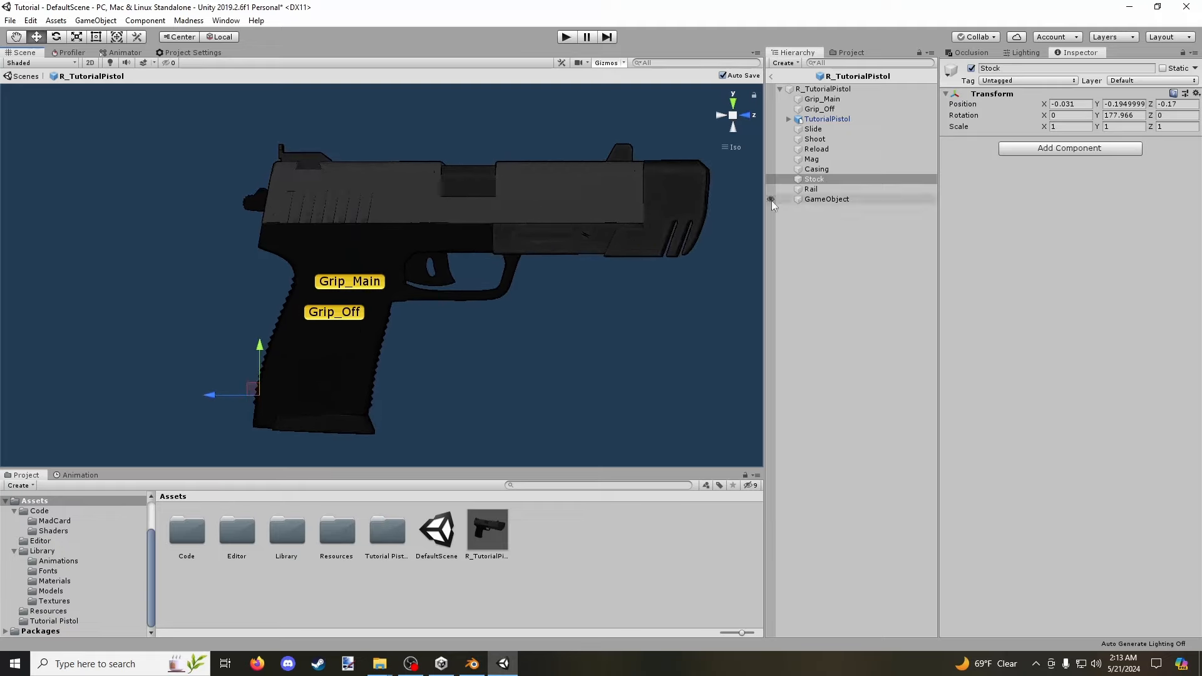
Move the Rail point onto the centre of the slide's top surface, at about X -0.028, Y 0.185.
click(811, 189)
alt+drag(582, 320, 591, 315)
alt+scroll(590, 315, down, 5)
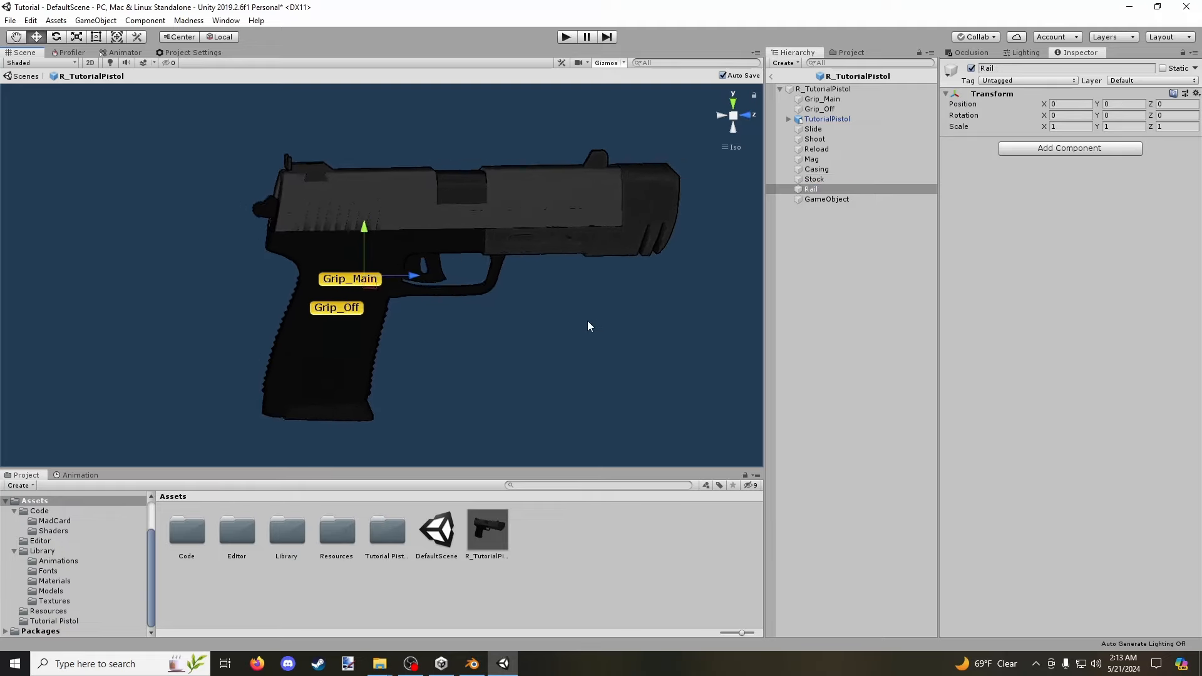
alt+drag(423, 376, 406, 403)
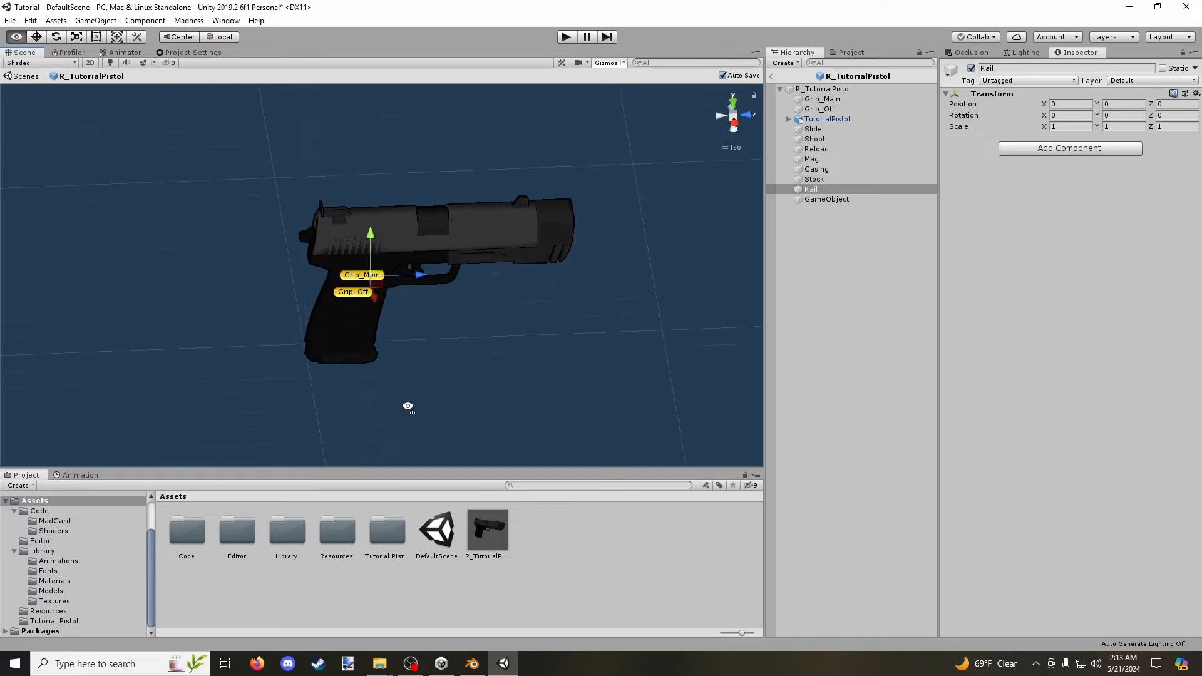
drag(367, 239, 381, 181)
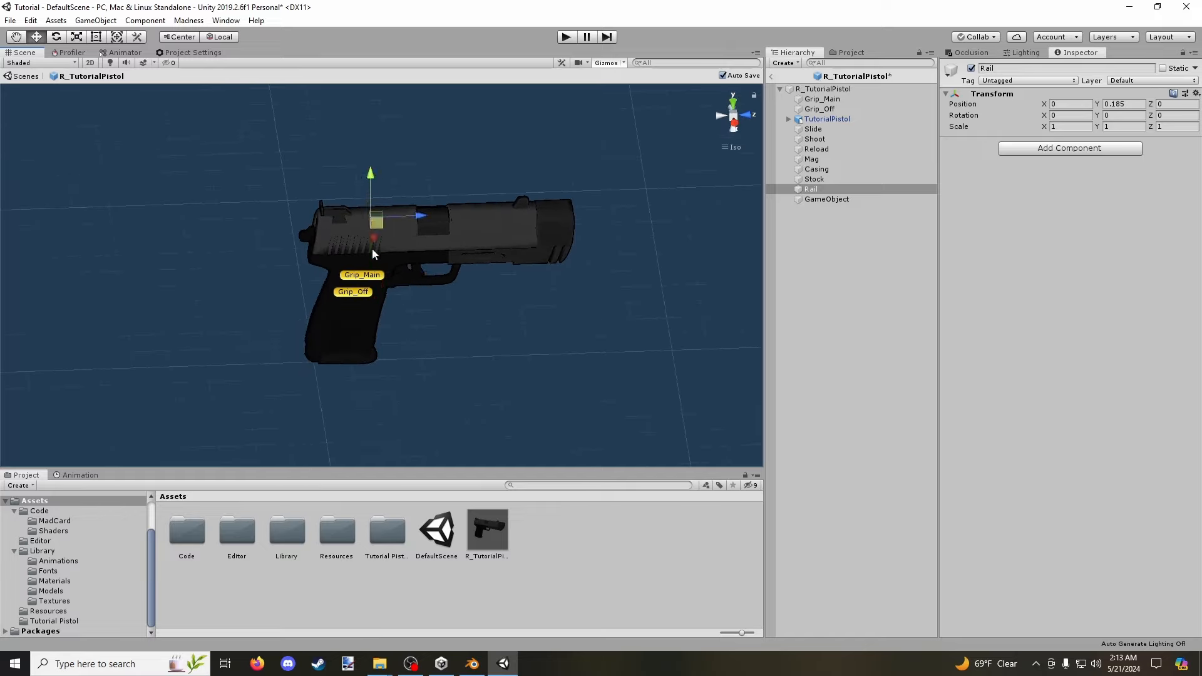
alt+drag(401, 281, 595, 301)
alt+drag(476, 278, 569, 282)
drag(436, 243, 271, 249)
Rotate the Rail point to about X -88, Y -0.9, Z 0.8 so its forward axis points straight up.
mouse_move(339, 272)
alt+mouse_down()
mouse_move(344, 228)
mouse_move(346, 264)
alt+mouse_up()
click(58, 38)
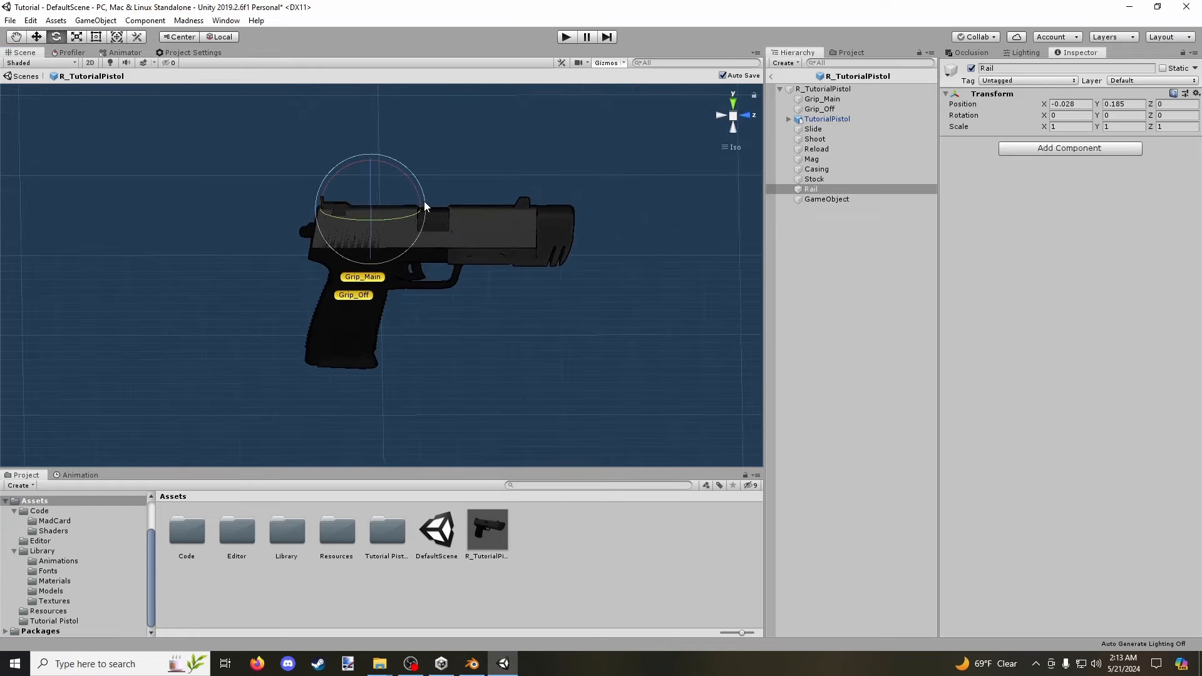
drag(424, 201, 377, 156)
alt+drag(383, 164, 642, 207)
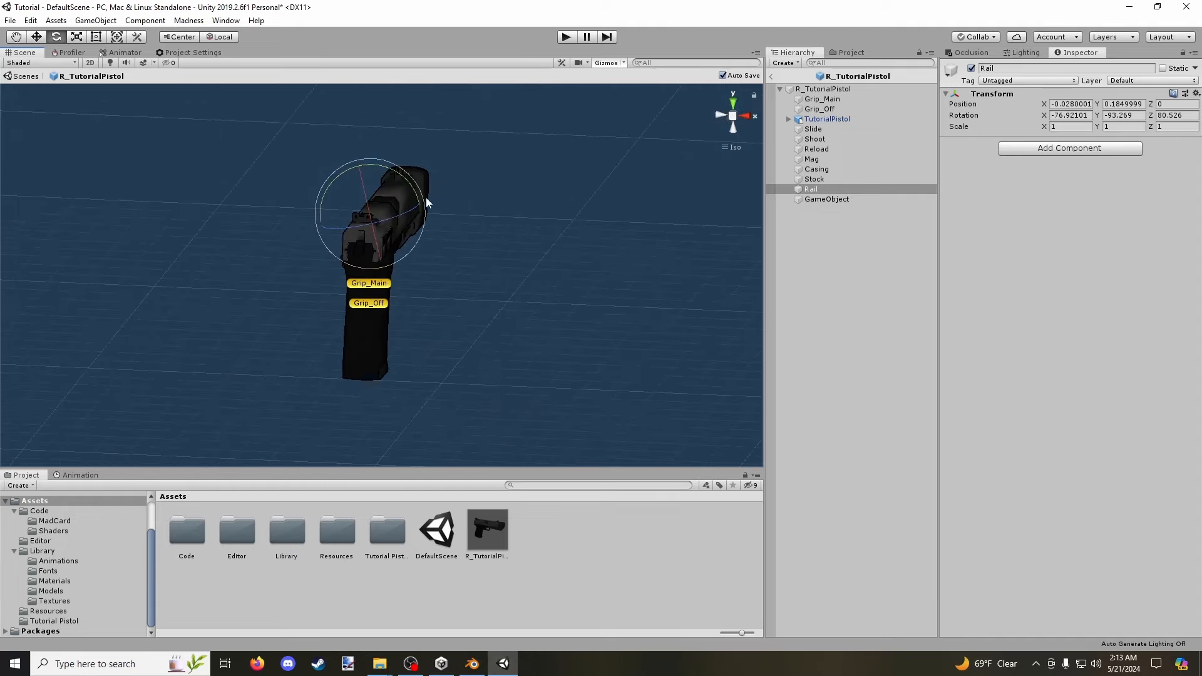
drag(423, 193, 398, 232)
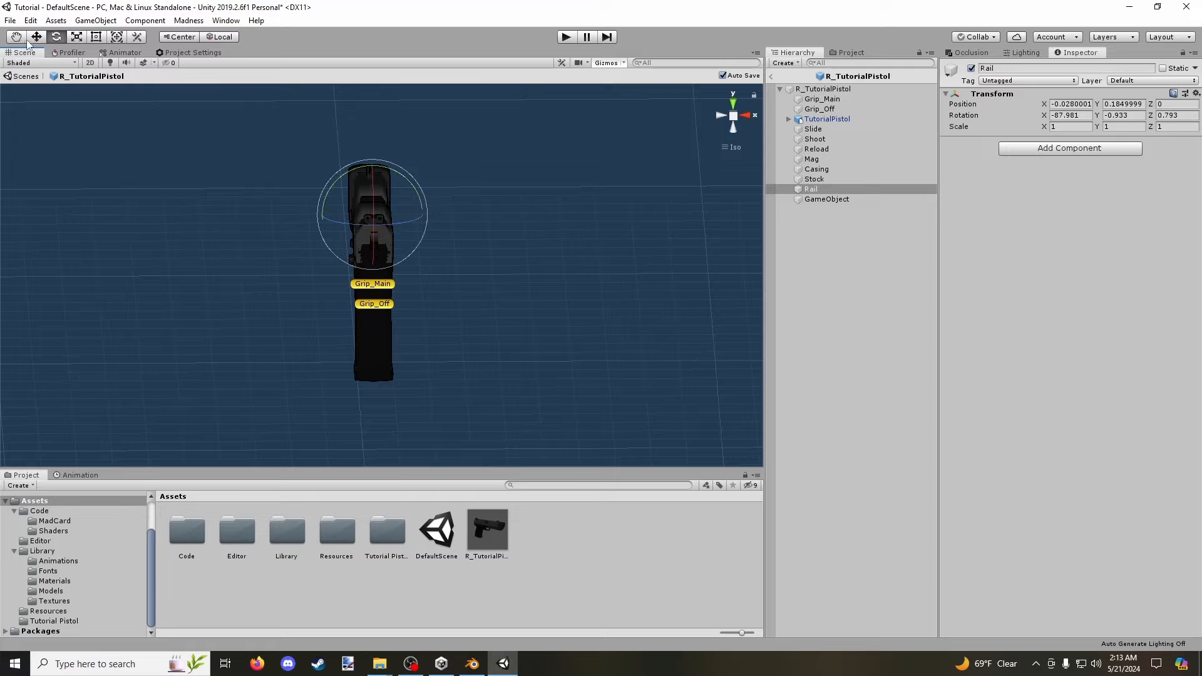
key(w)
alt+drag(413, 156, 282, 150)
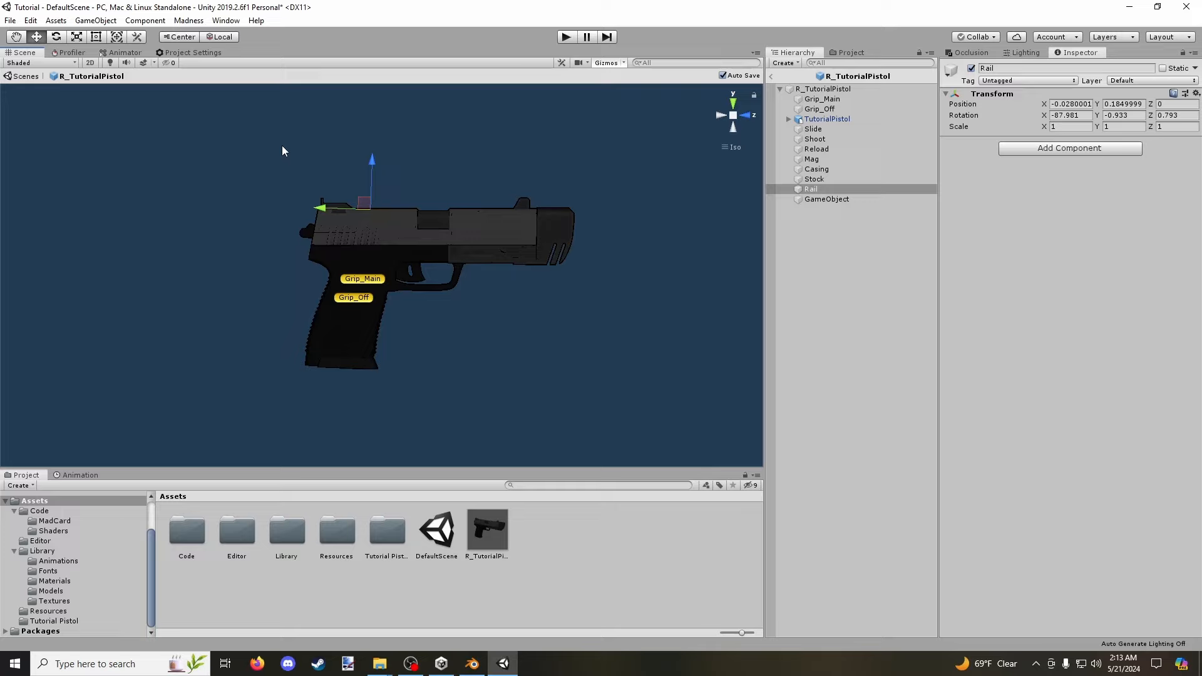
Fine-tune the Rail point's rotation to about X -90.1, Y -31.5, Z 31.1 to make it perpendicular to the slide.
scroll(435, 190, up, 3)
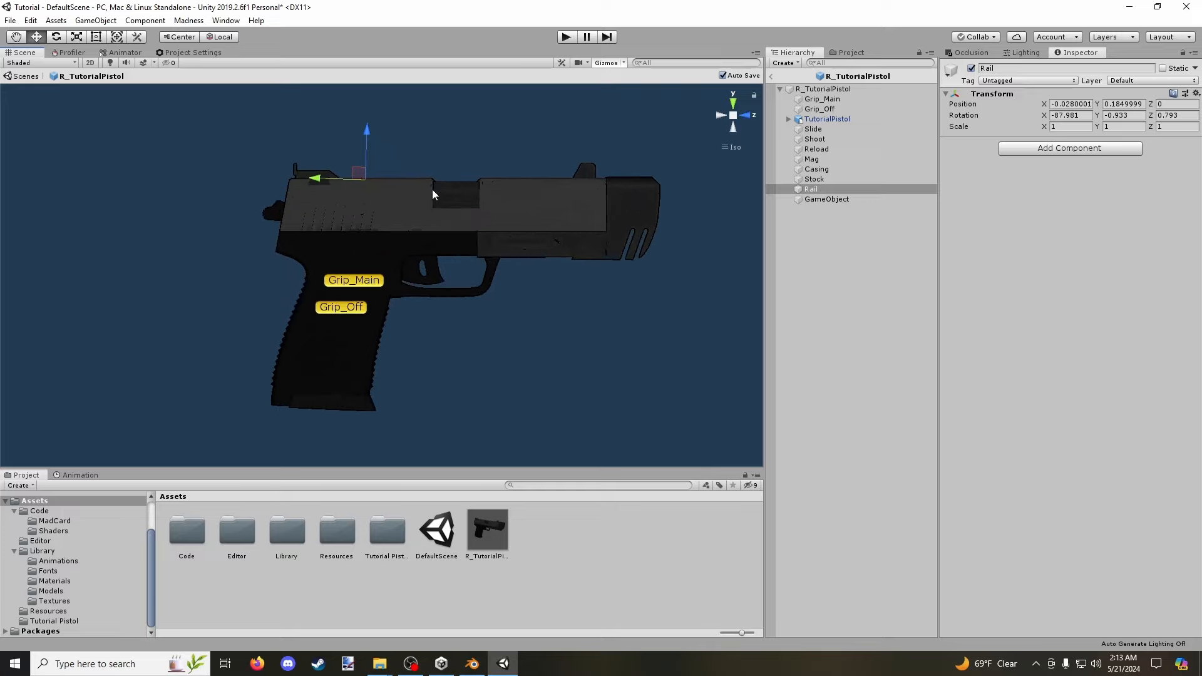
scroll(432, 189, down, 4)
alt+drag(432, 189, 436, 258)
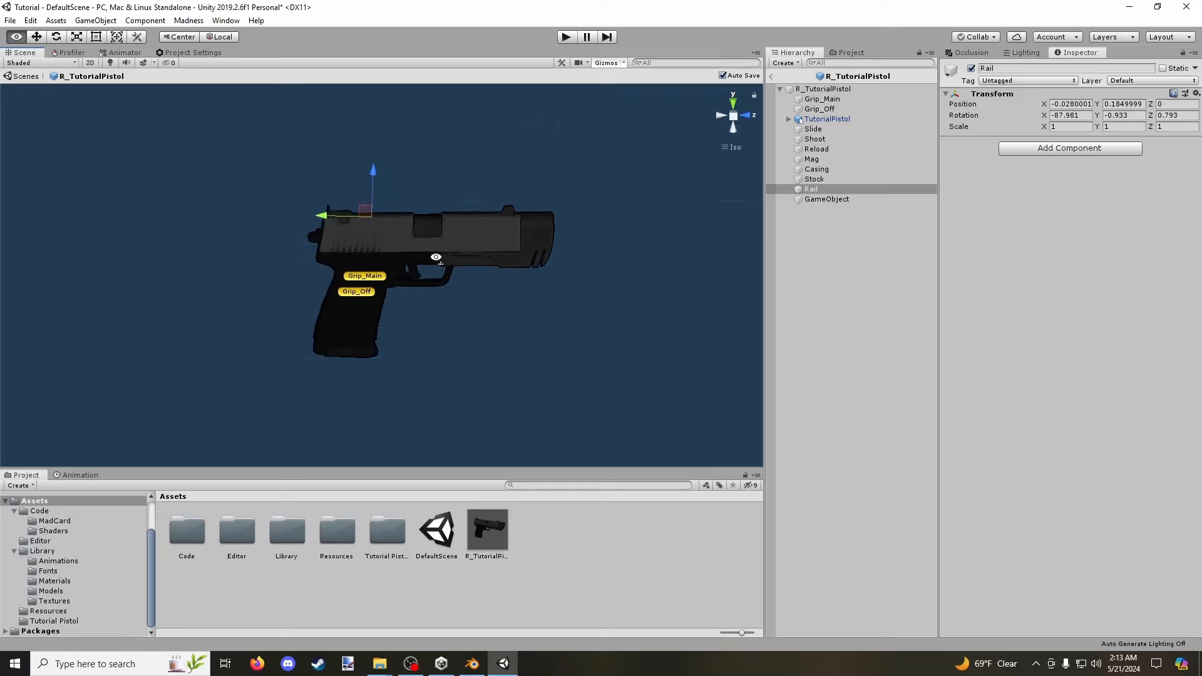
click(58, 37)
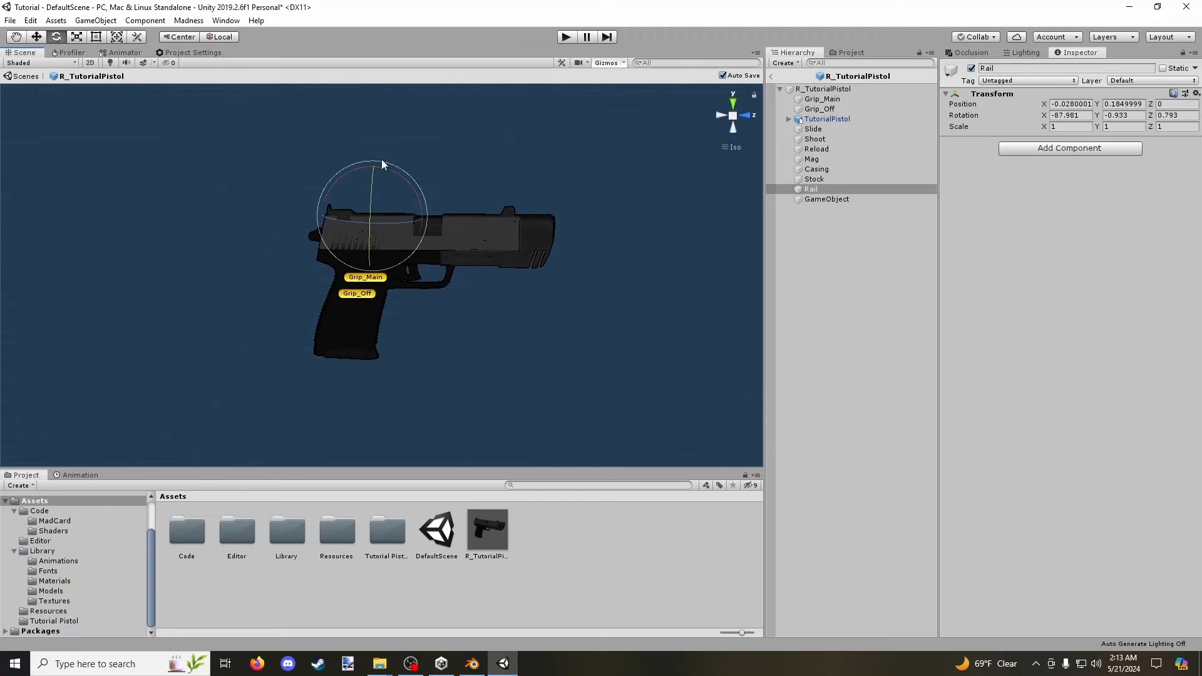
drag(389, 163, 389, 165)
click(37, 37)
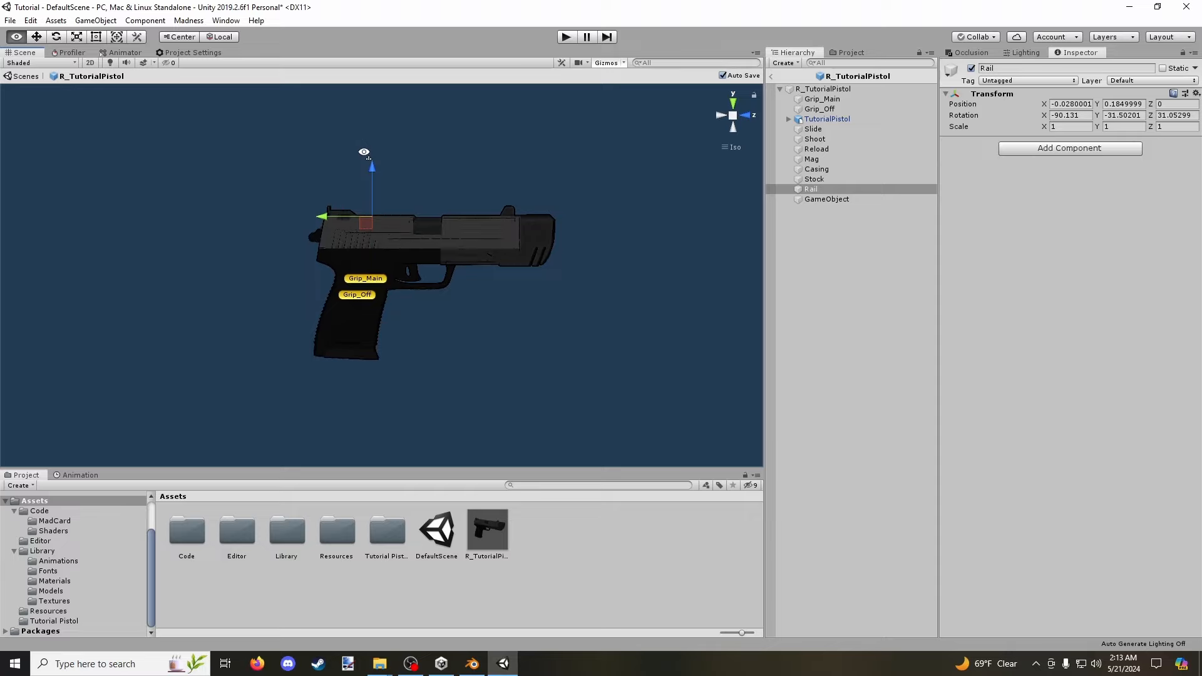
right_drag(363, 152, 370, 180)
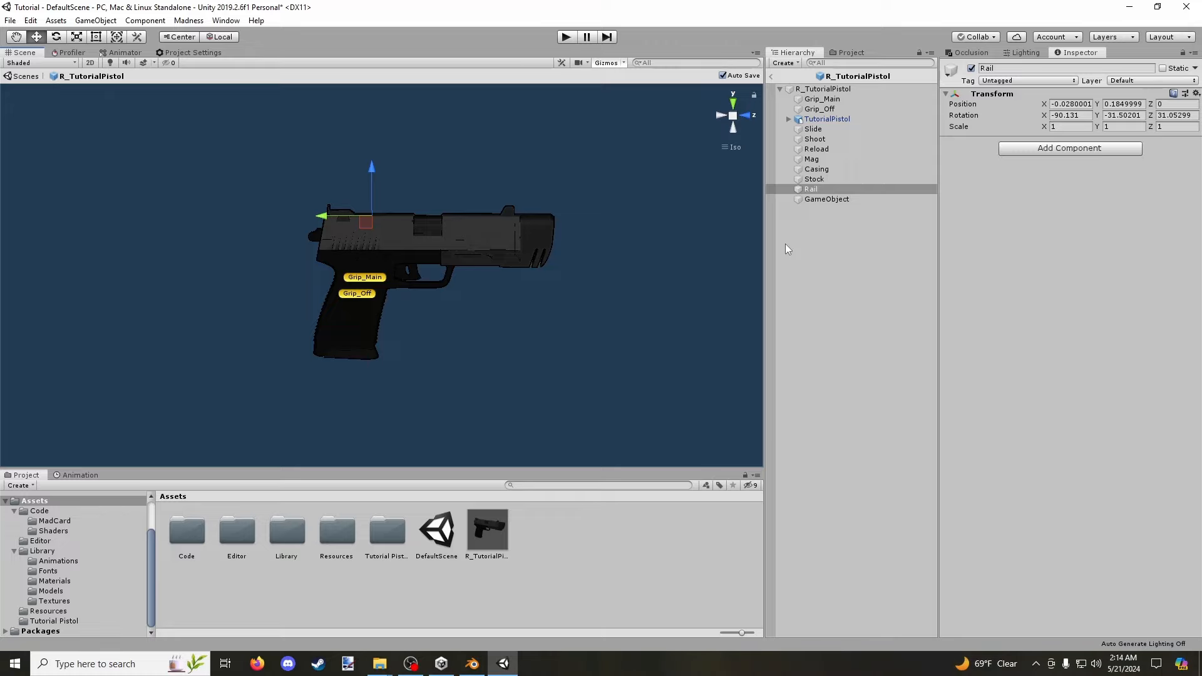
Rename the remaining GameObject in the R_TutorialPistol prefab as Slide_House.
click(853, 199)
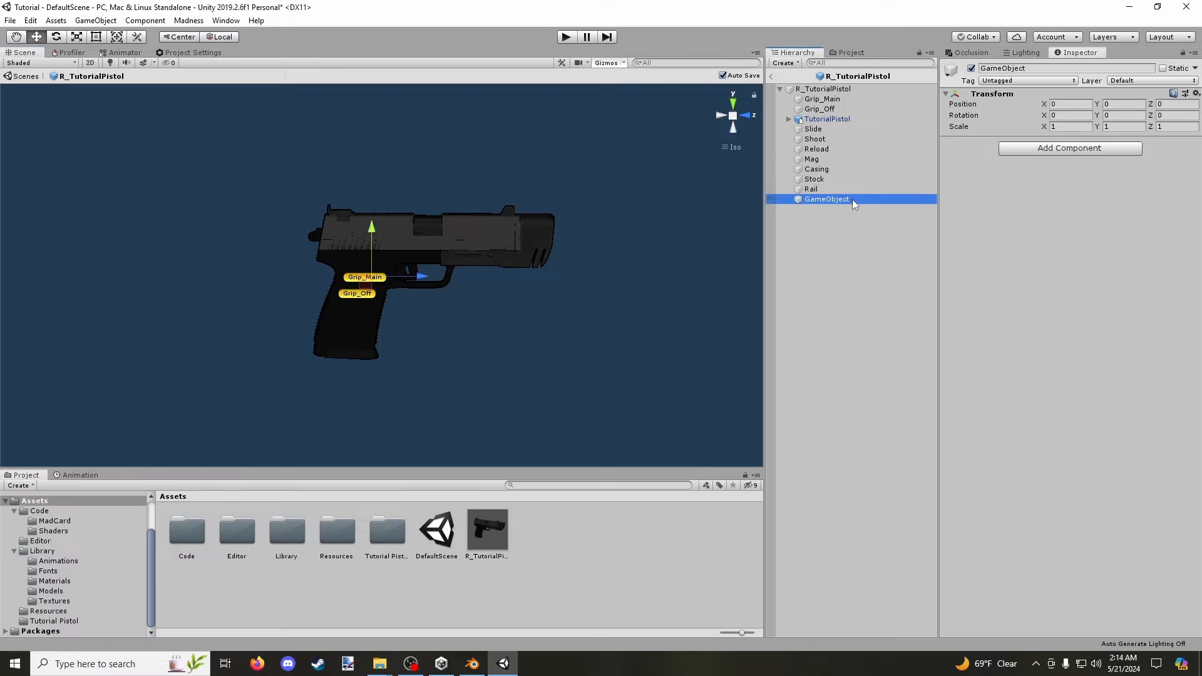
right_click(858, 199)
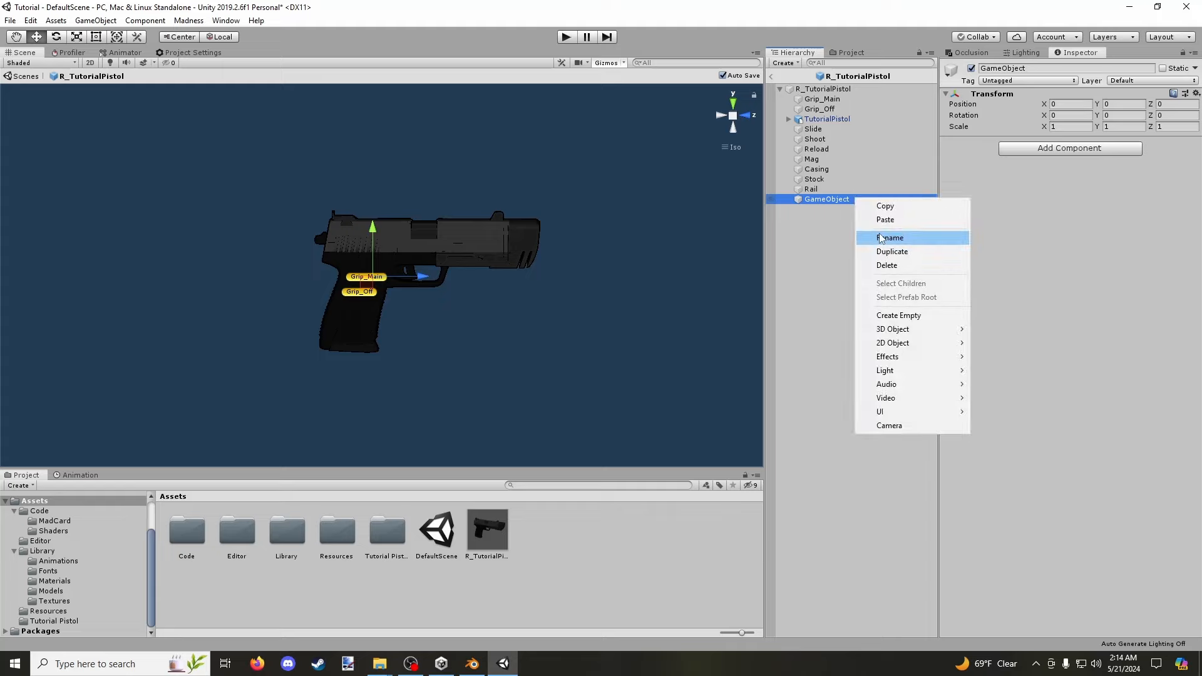
click(884, 237)
text(Slide)
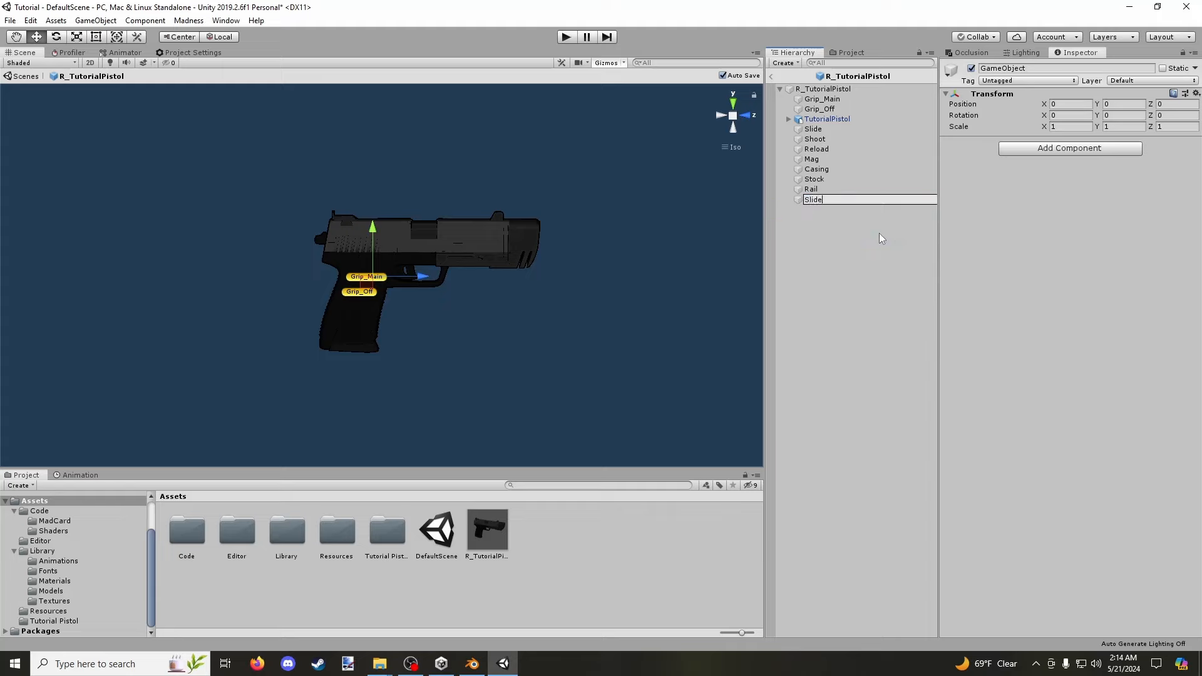
text(_House)
key(Return)
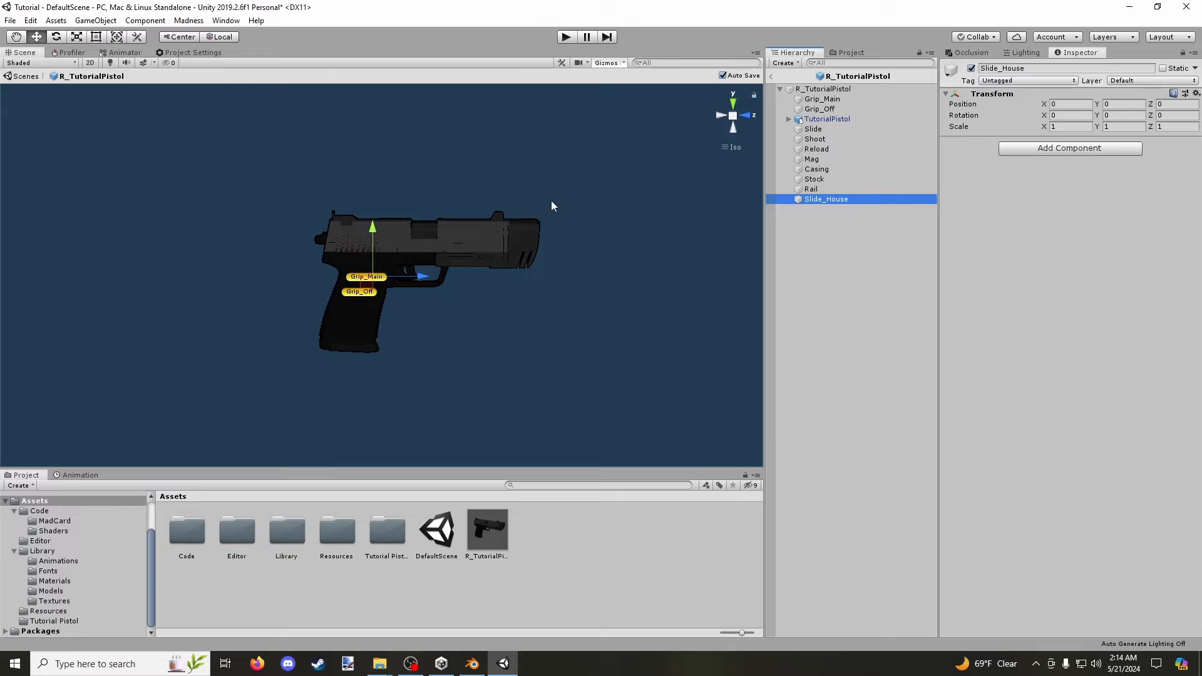
Move the Slide_House point onto the slide by the ejection port, at about X -0.033, Y 0.14, Z 0.151.
scroll(551, 201, up, 3)
drag(373, 234, 374, 170)
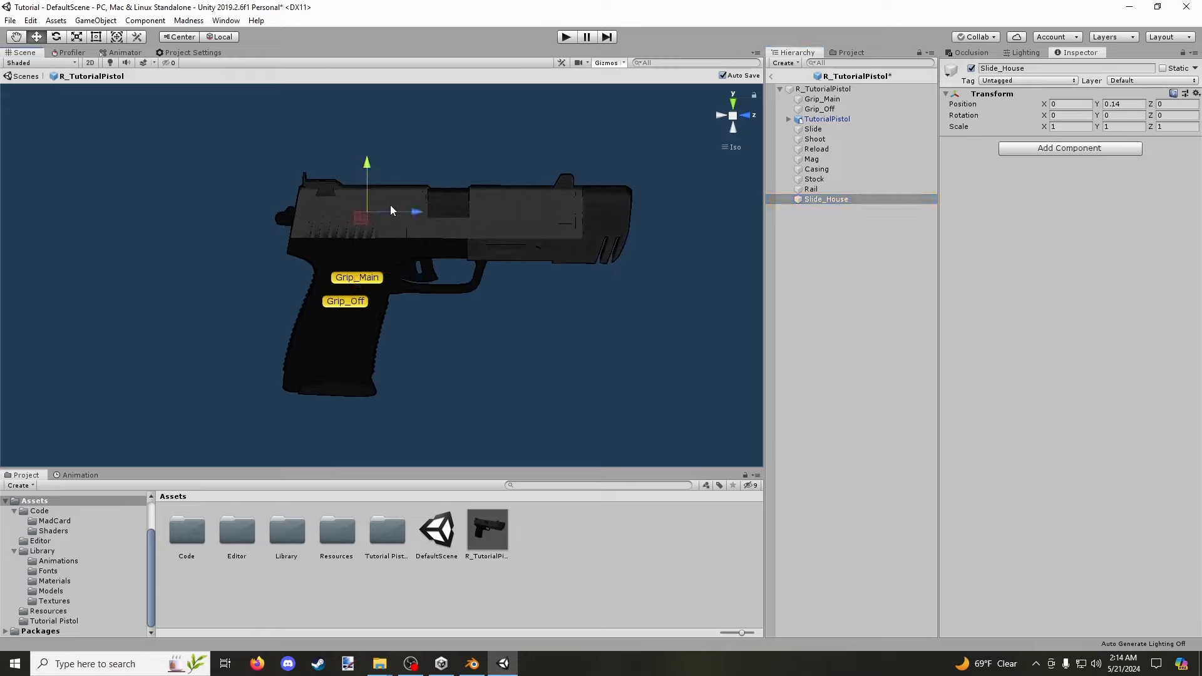
drag(422, 213, 530, 219)
alt+drag(499, 279, 428, 217)
drag(500, 243, 490, 190)
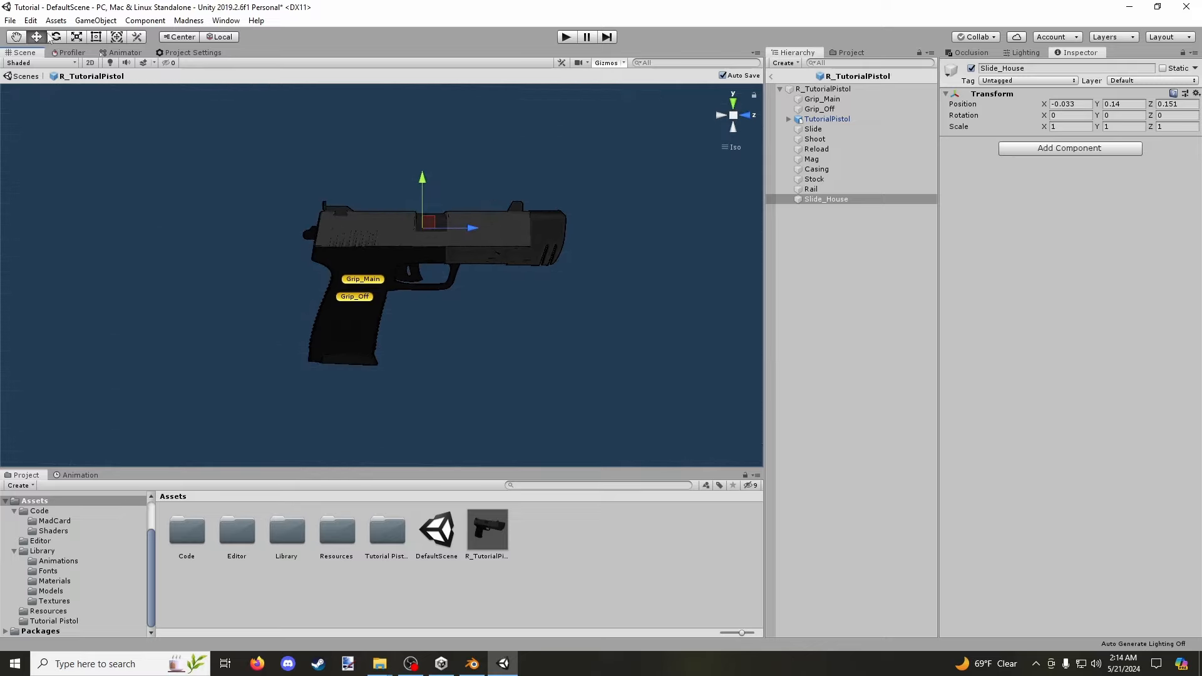
Rotate the Slide_House point to about X -87.4, Y -97.7, Z 99.7 so its forward axis points upward.
key(e)
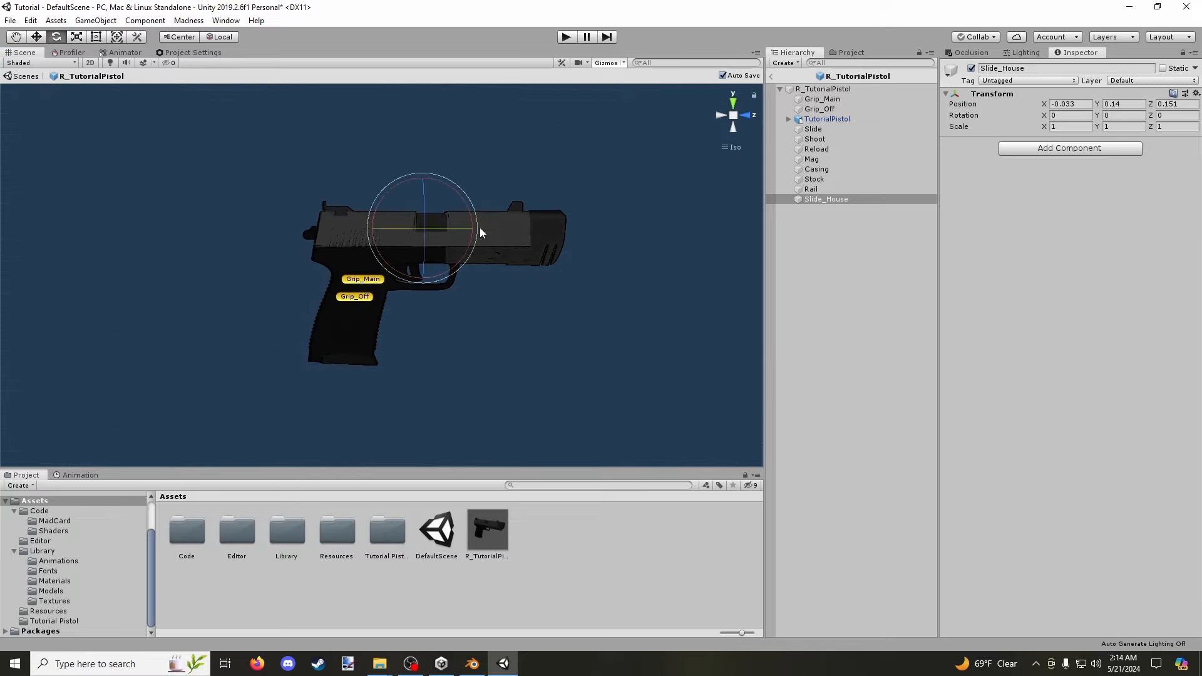
drag(479, 229, 409, 133)
drag(464, 187, 420, 153)
click(36, 37)
alt+drag(91, 93, 496, 206)
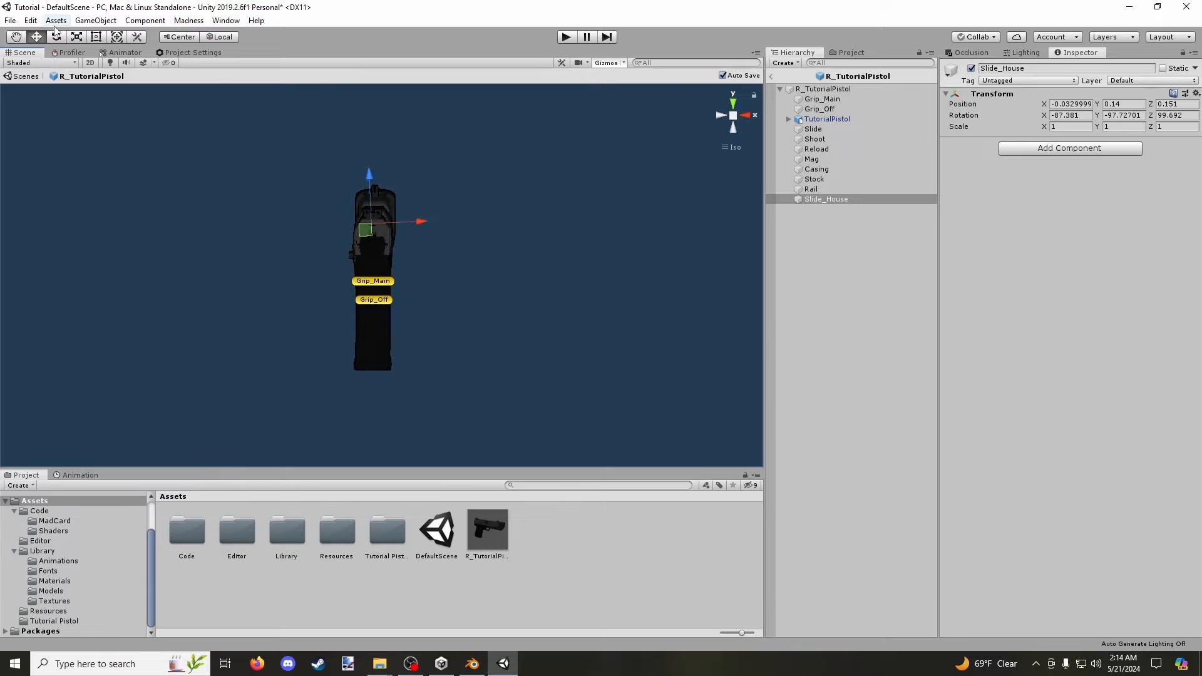
Fine-tune the Slide_House point's rotation to about X -89.6, Y -148.7, Z 150.9 to make it perpendicular to the slide.
key(e)
drag(410, 186, 224, 189)
key(w)
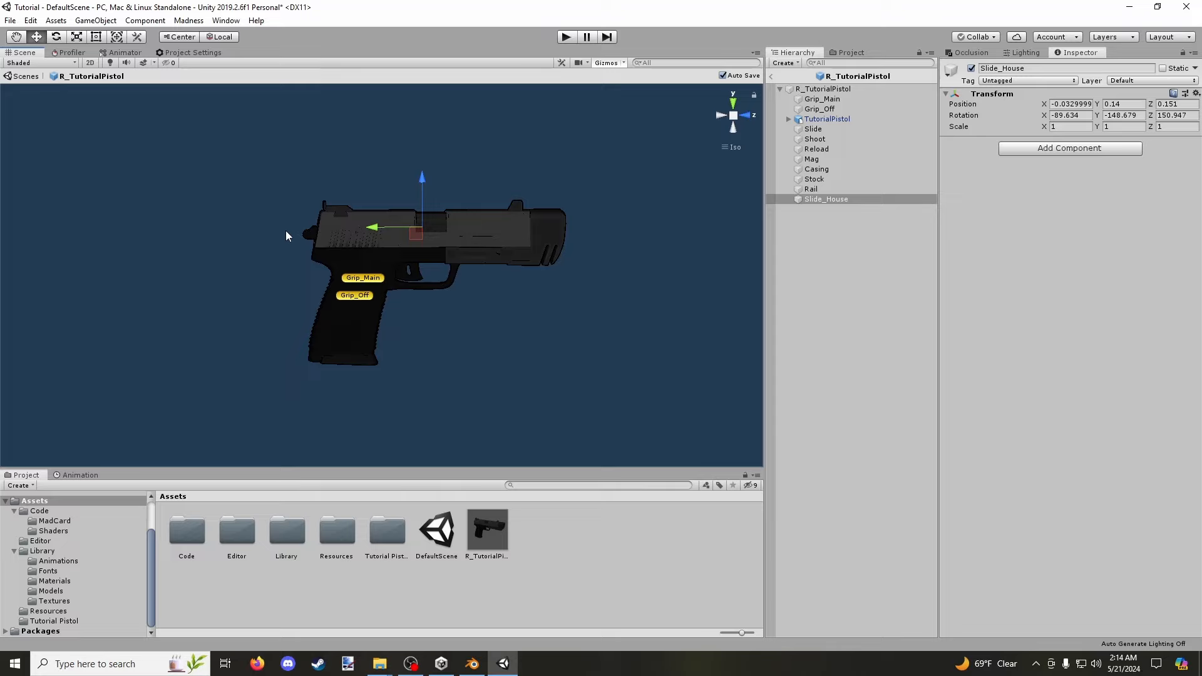
mouse_move(286, 230)
alt+mouse_down()
mouse_move(329, 231)
mouse_move(344, 193)
mouse_move(282, 237)
alt+mouse_up()
scroll(283, 237, up, 4)
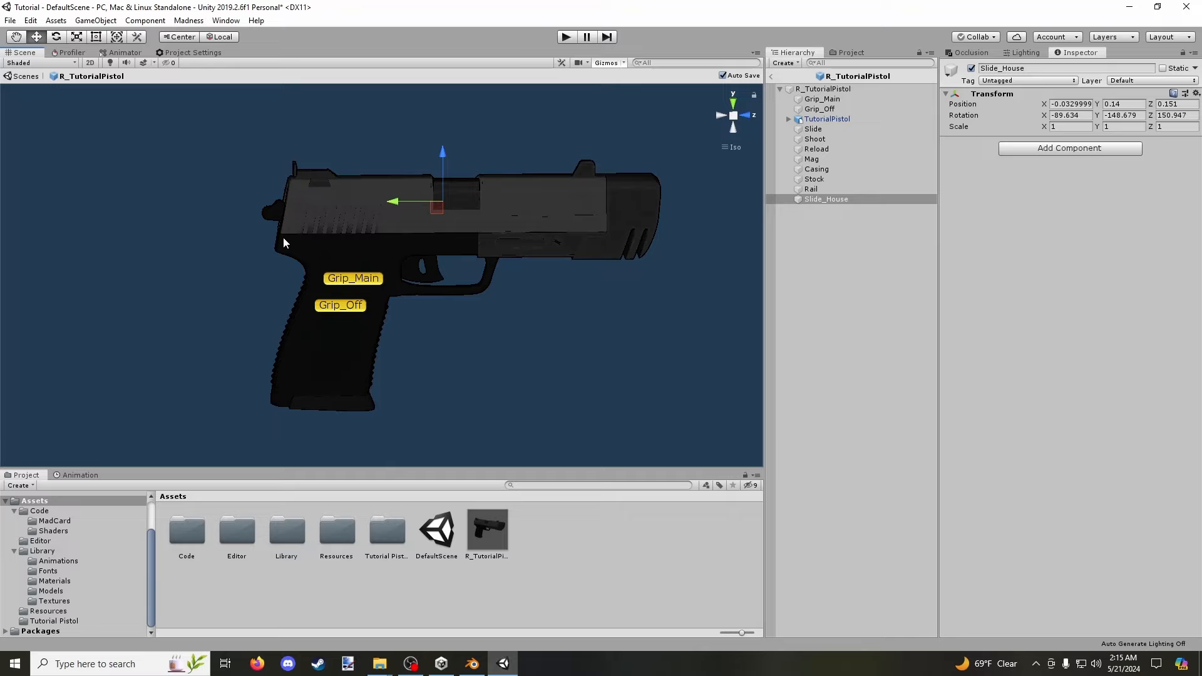
Expand TutorialPistol and inspect its last child meshes to identify the front and rear sight parts.
click(789, 119)
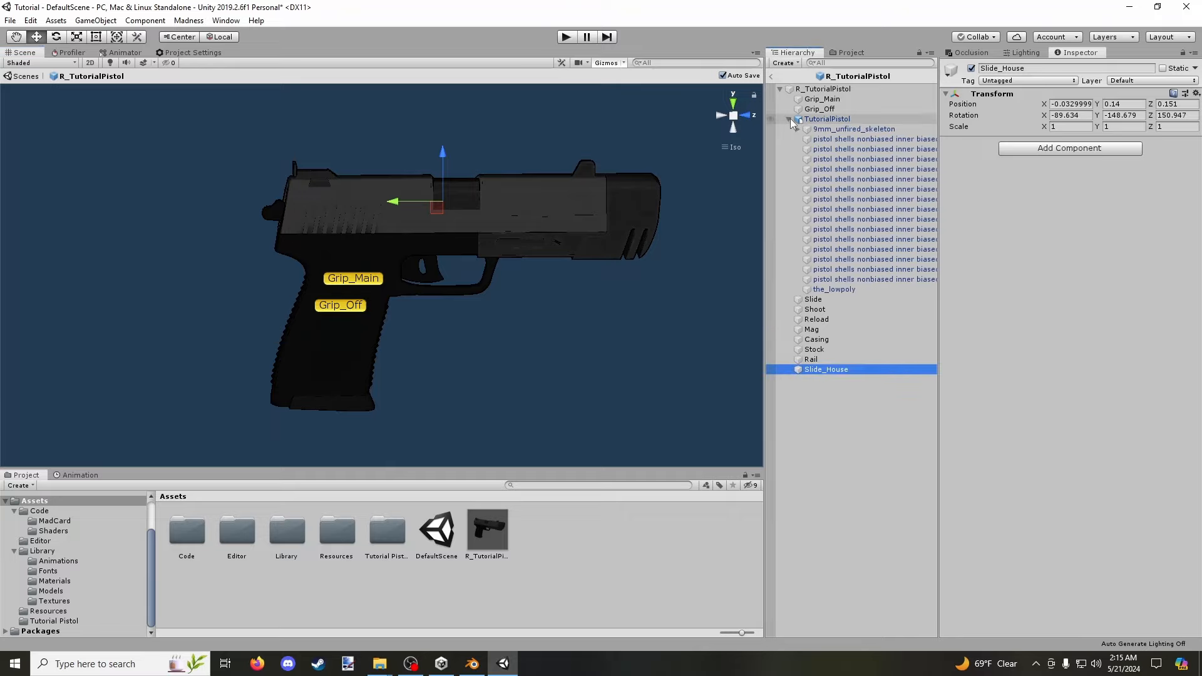
click(866, 288)
click(862, 280)
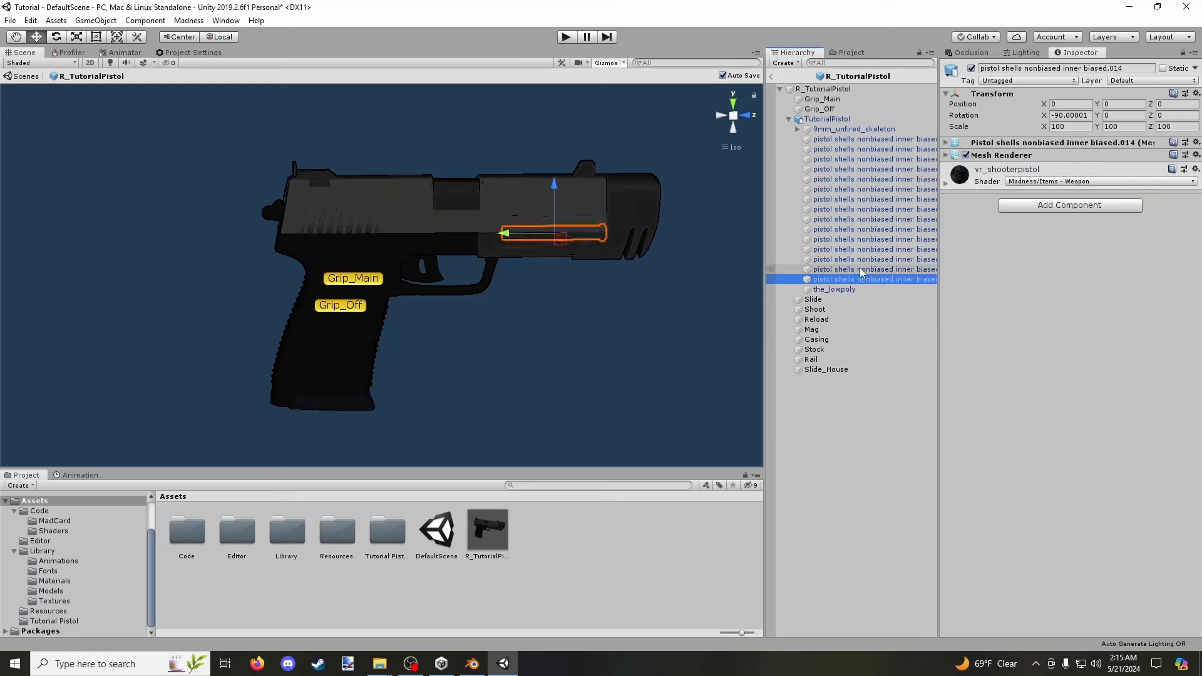
click(862, 269)
click(861, 259)
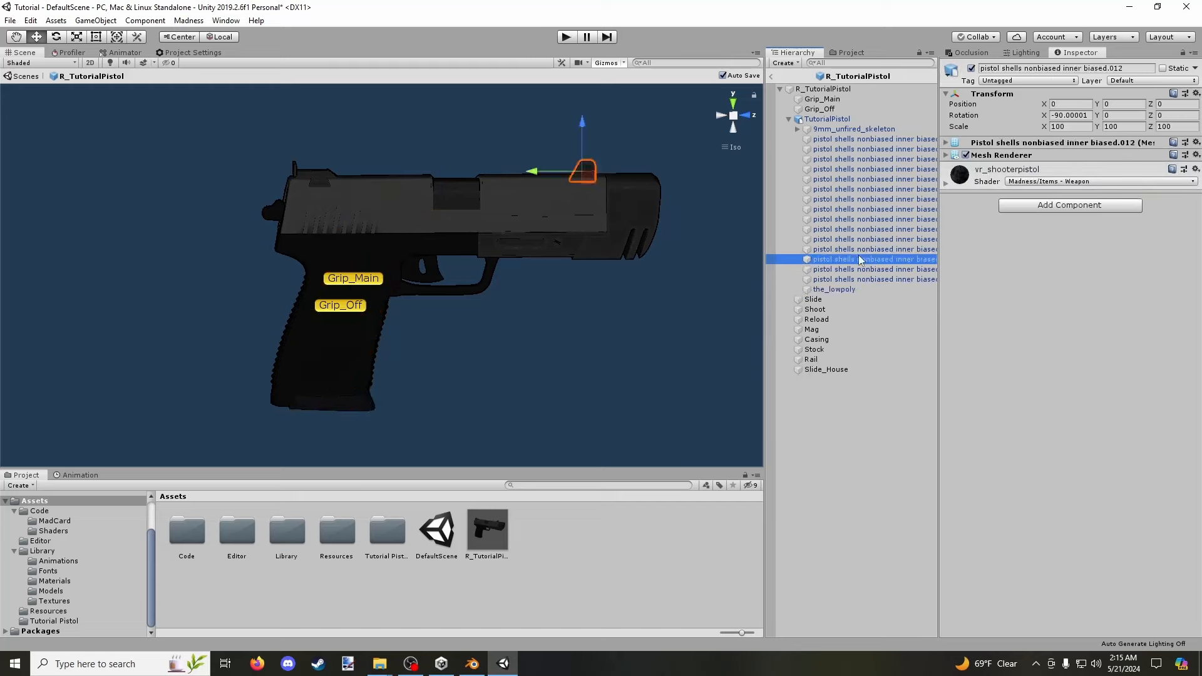
ctrl+click(867, 269)
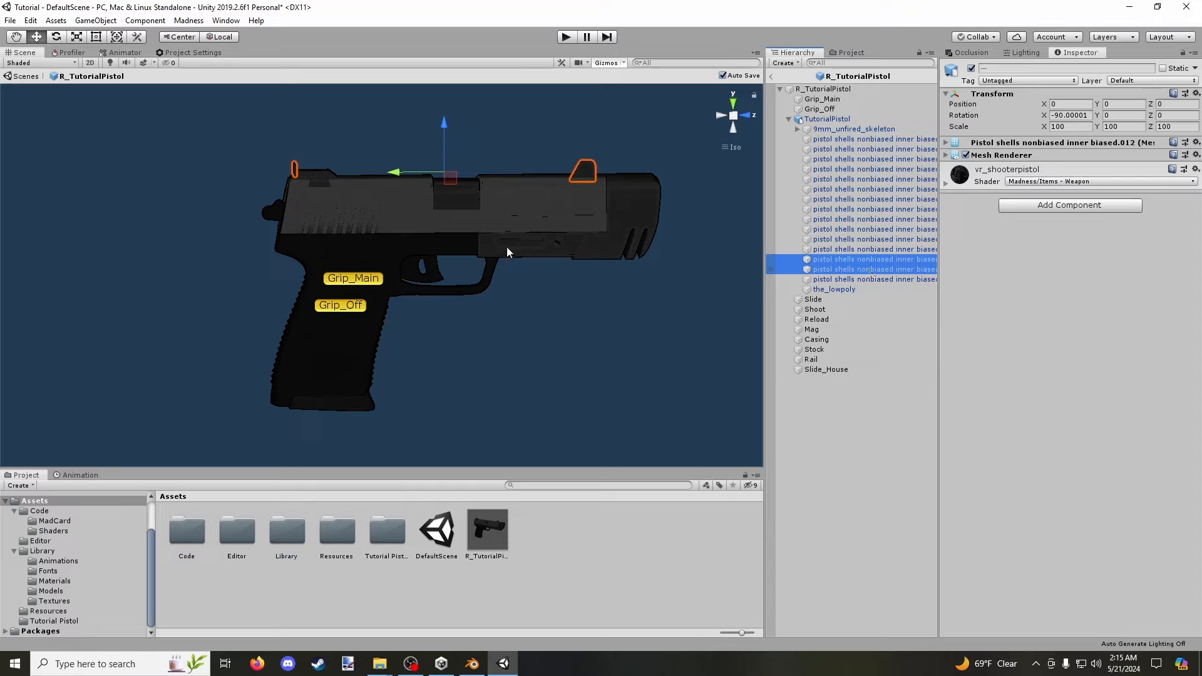
Examine the remaining pistol shells meshes one by one, up to .001, to identify which parts belong to the slide.
click(843, 249)
click(840, 240)
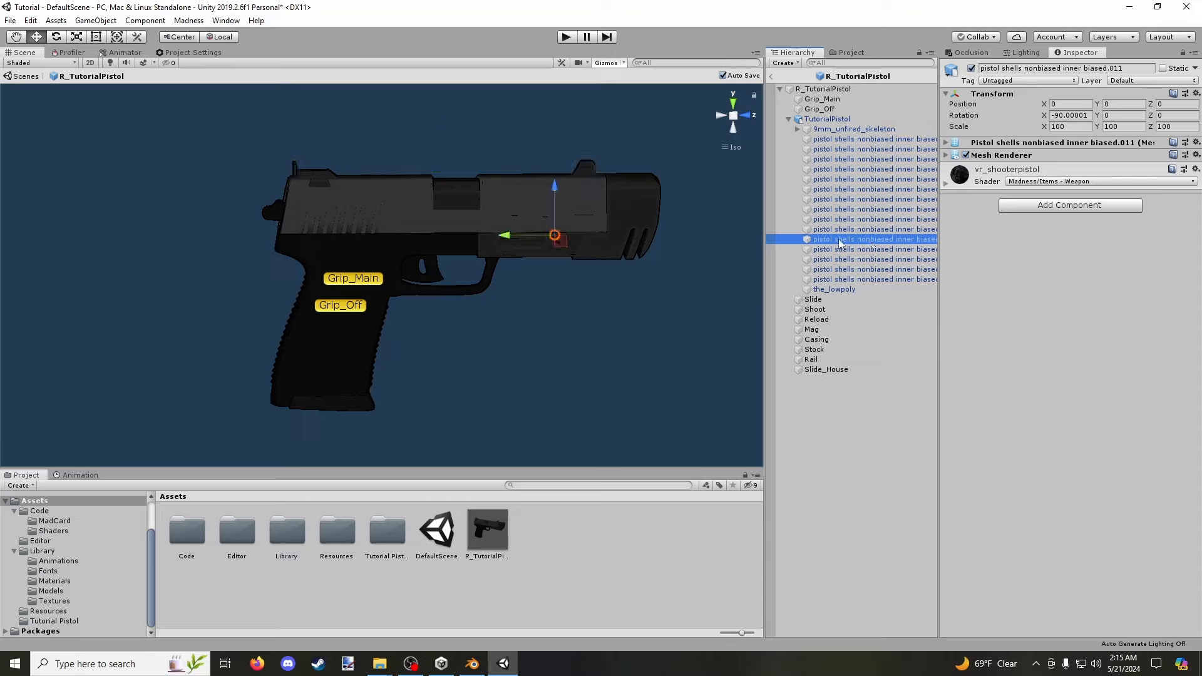
click(837, 229)
click(837, 219)
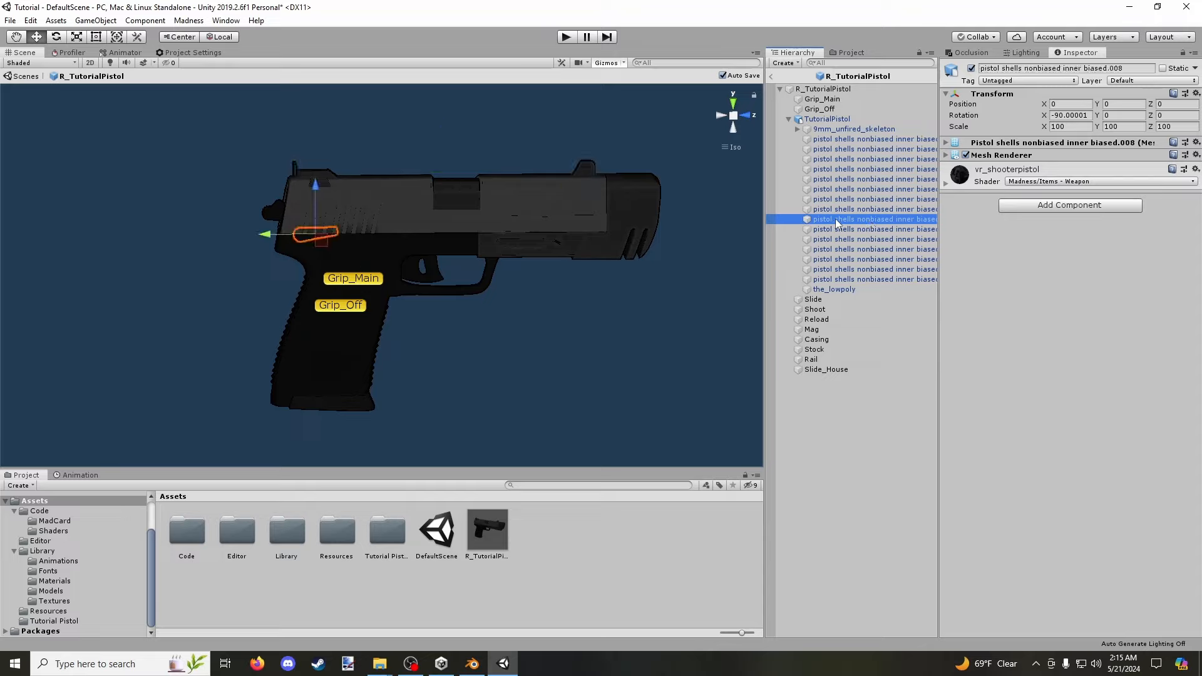
click(838, 210)
click(839, 199)
click(837, 190)
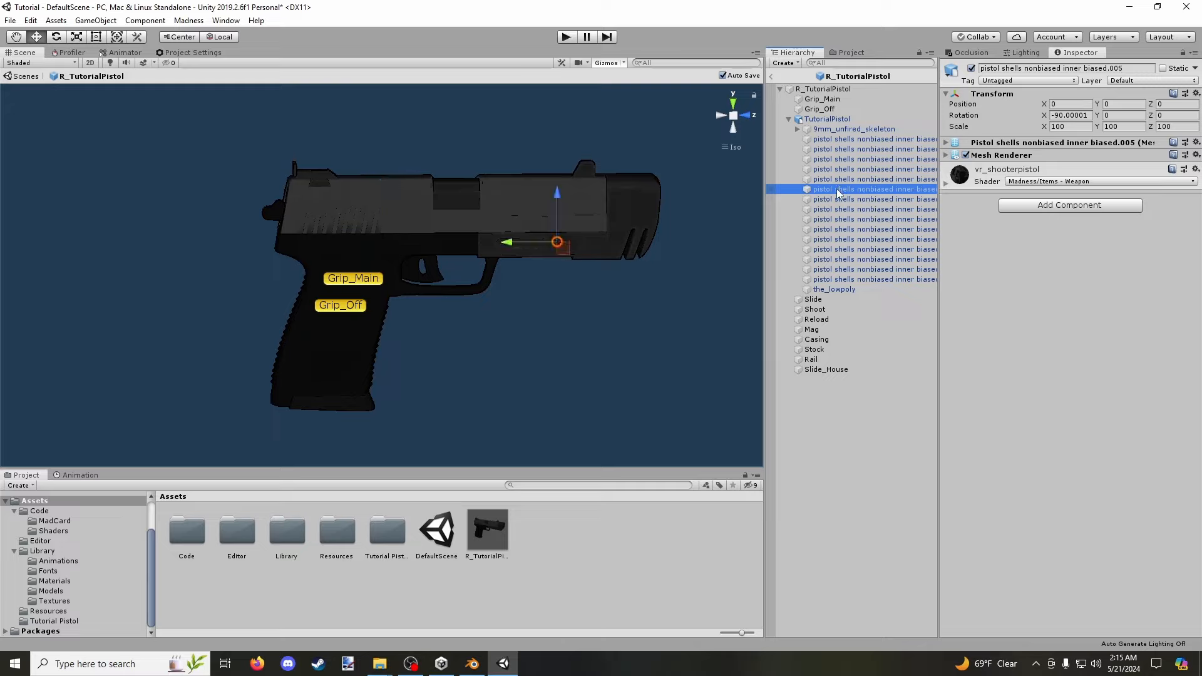
key(F2)
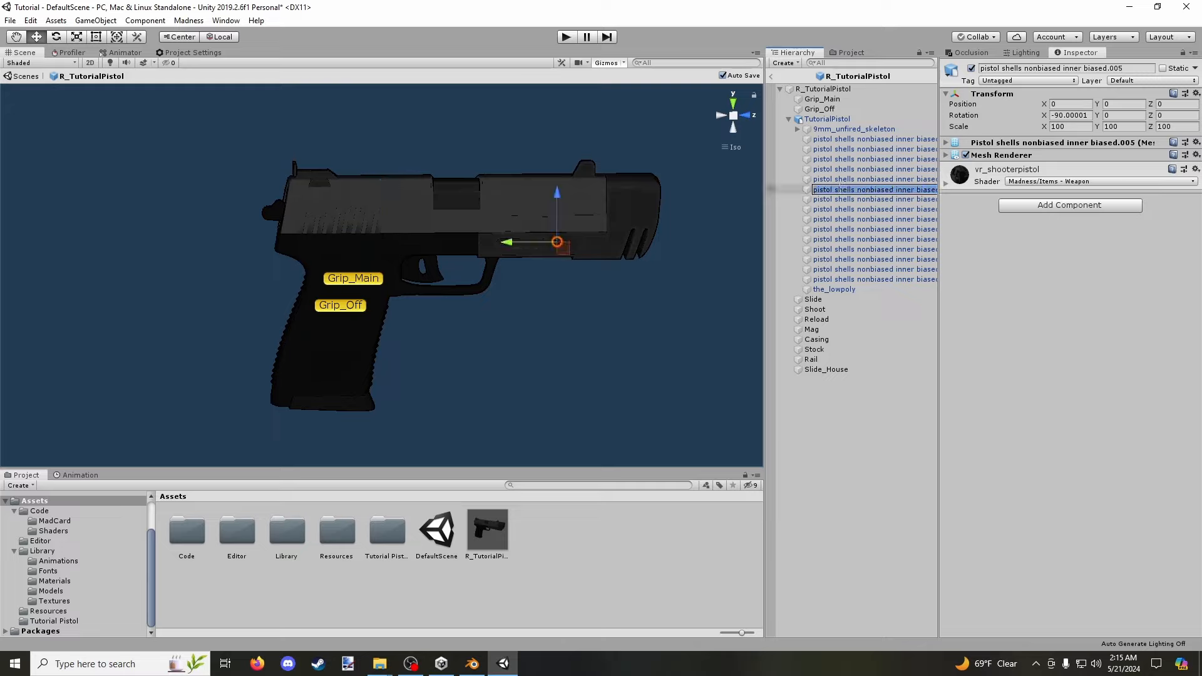
click(837, 182)
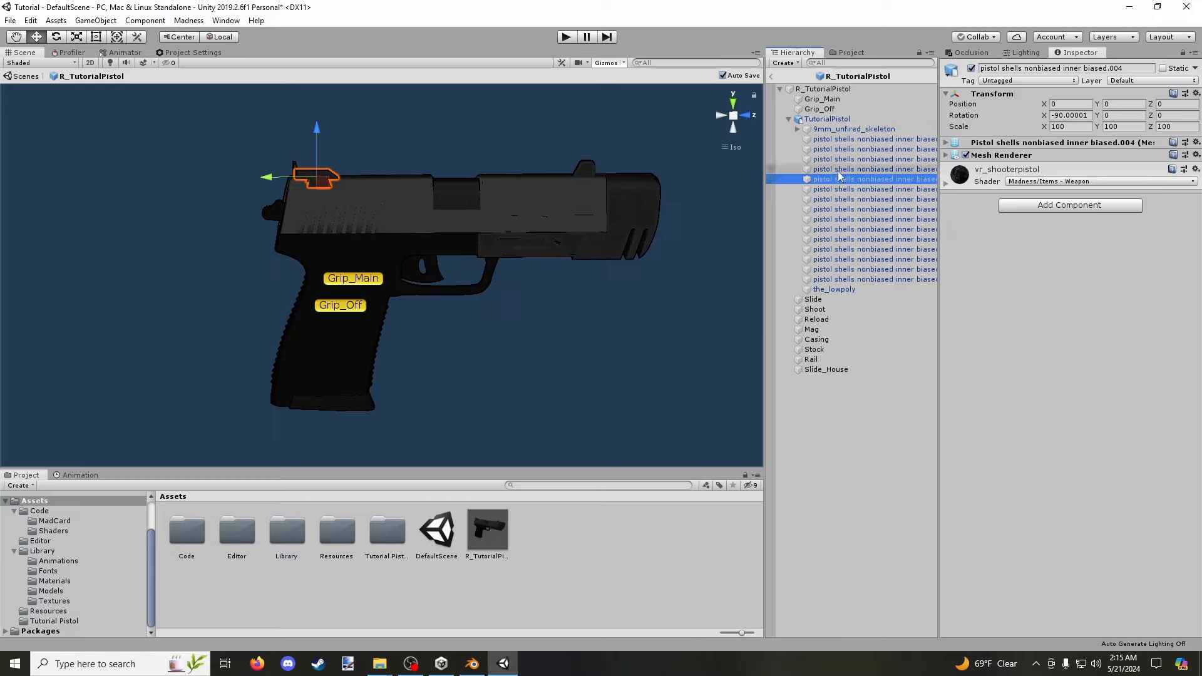
click(839, 170)
key(Down)
click(840, 160)
click(838, 150)
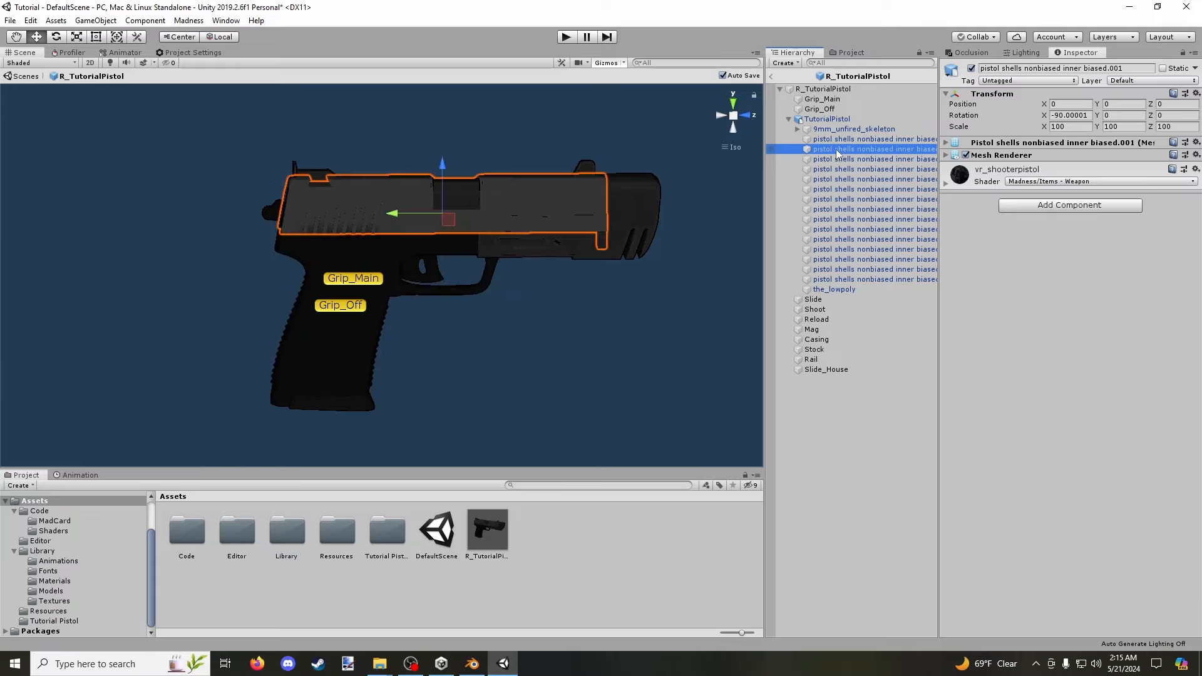
Select the slide body mesh (.001) and the rear sight base mesh (.004) together.
shift+click(846, 180)
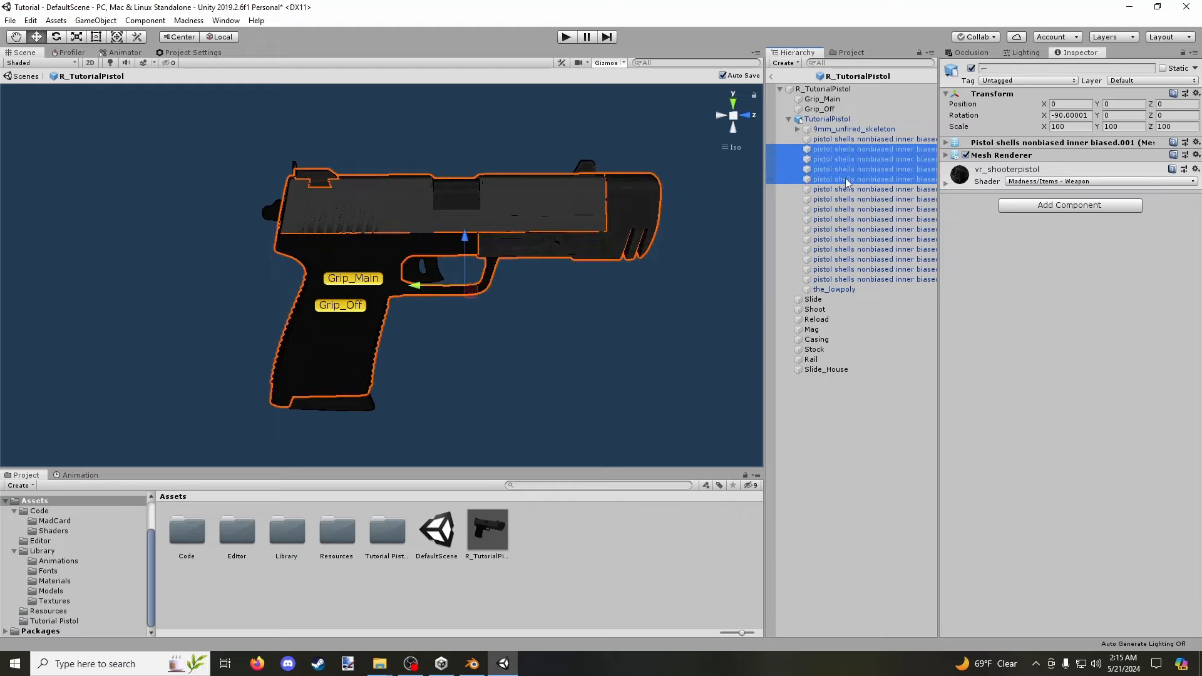
click(846, 180)
ctrl+click(837, 152)
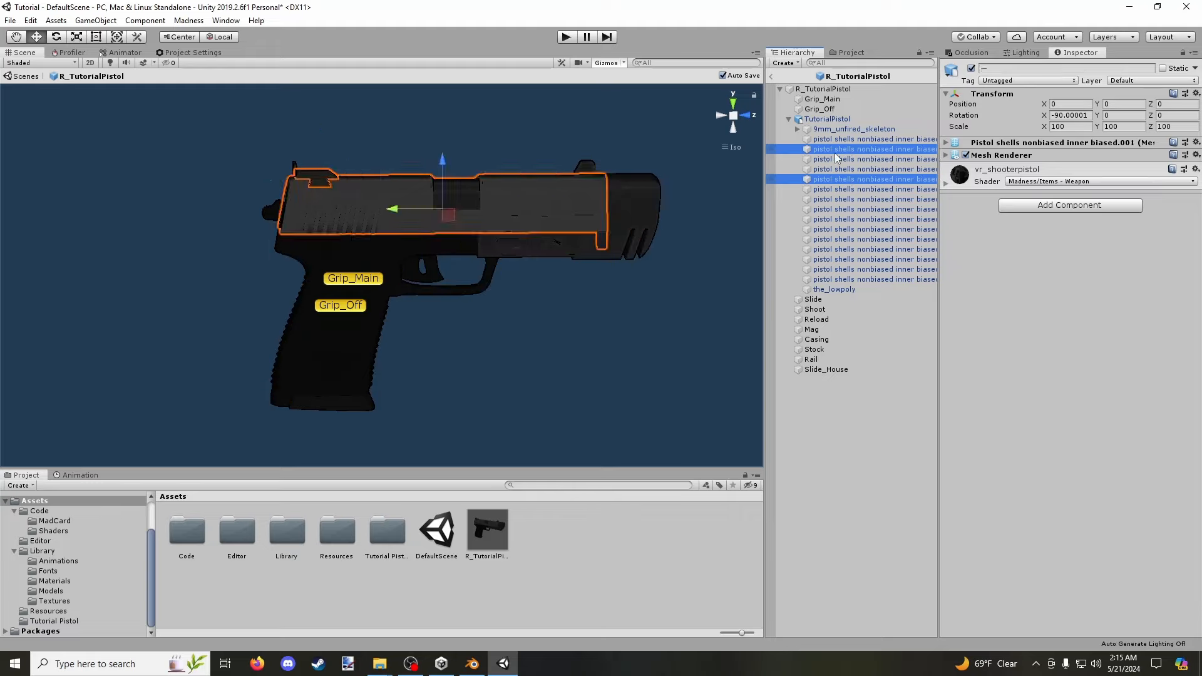
alt+drag(497, 188, 290, 240)
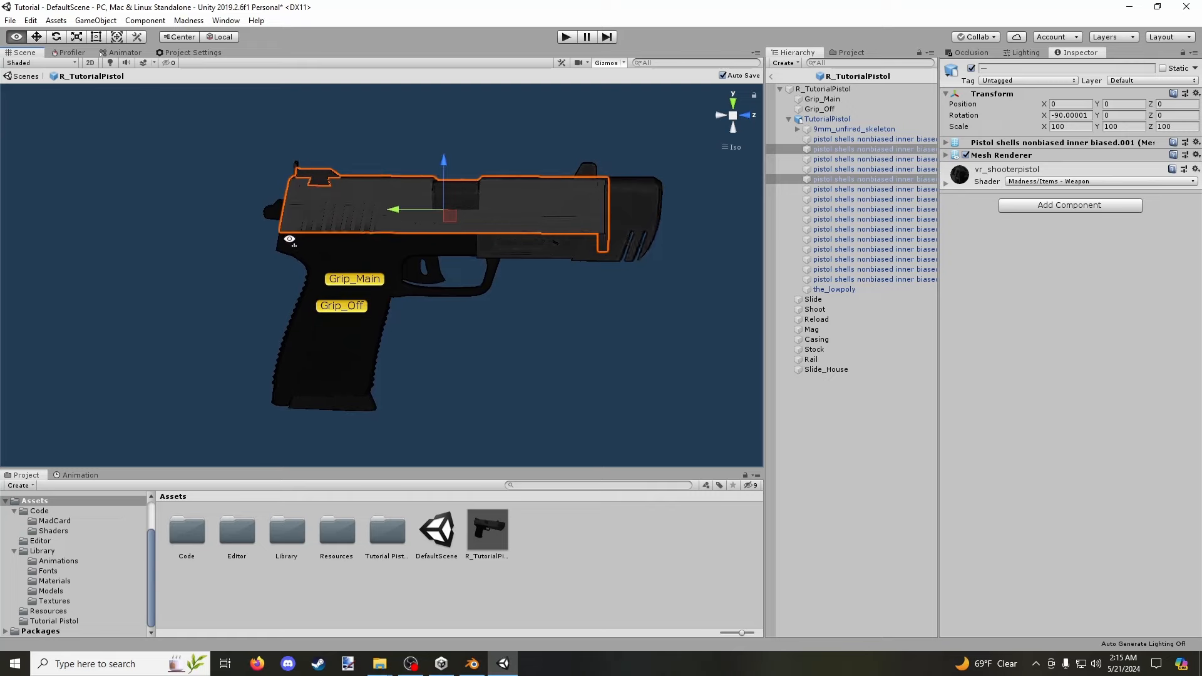
Check the other candidate meshes and add the two sight meshes, .012 and .013, to the slide selection.
ctrl+click(896, 141)
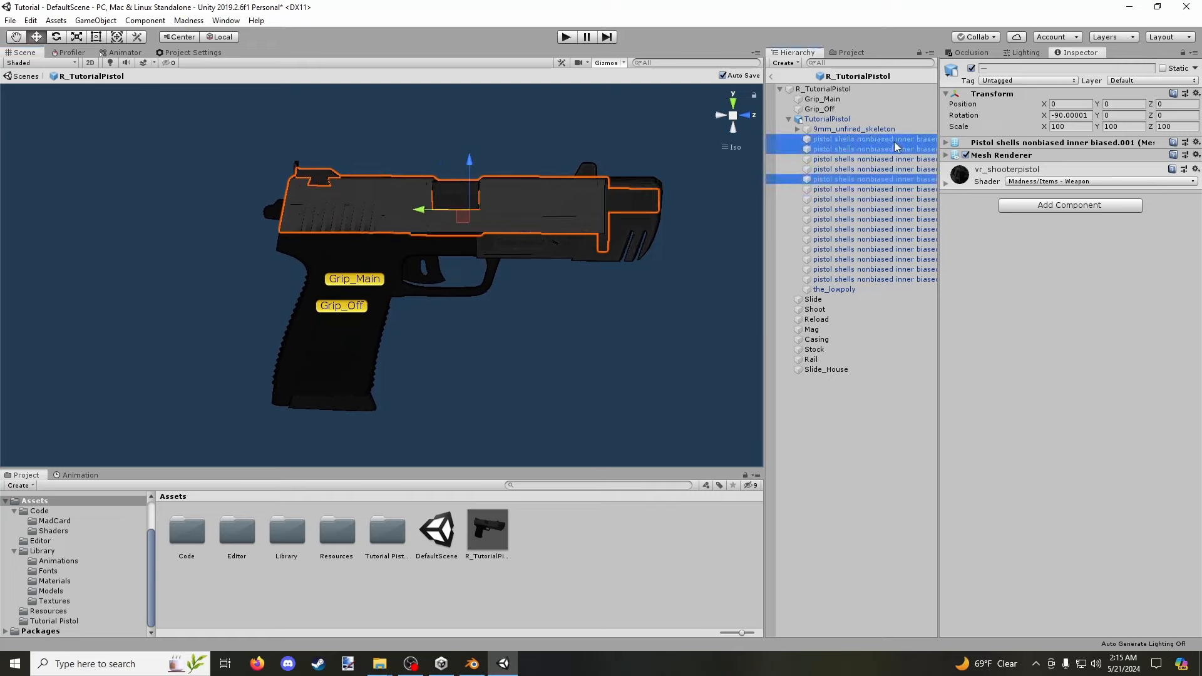
ctrl+click(895, 142)
ctrl+click(877, 221)
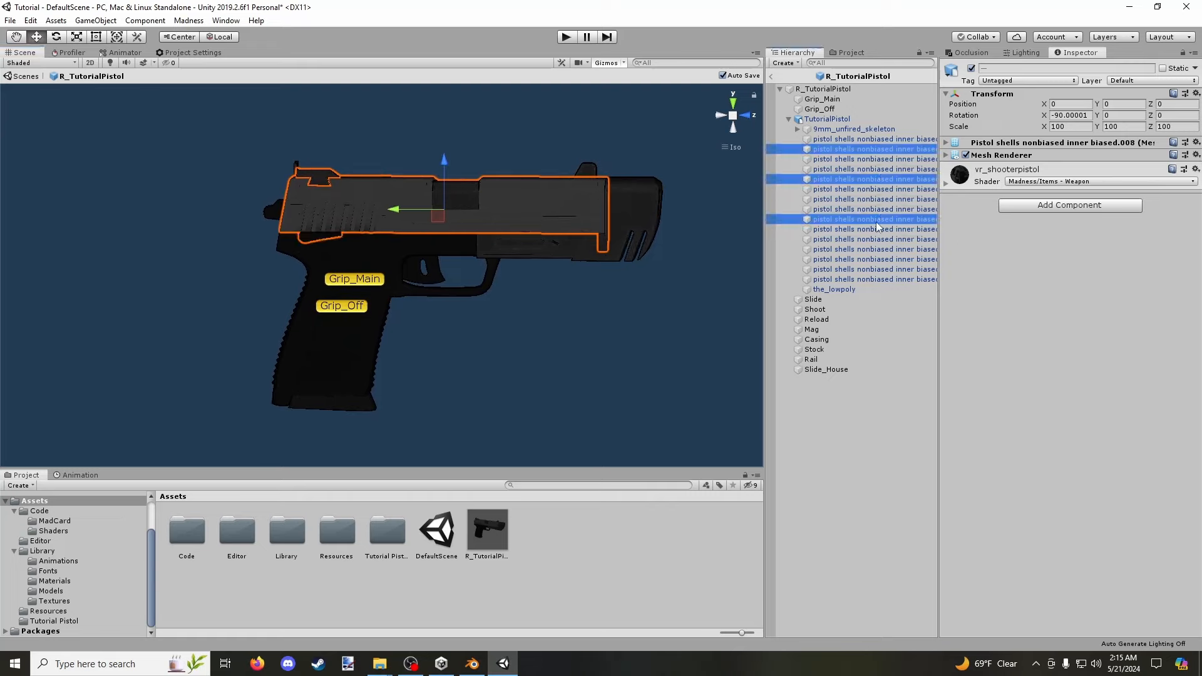
ctrl+click(876, 223)
ctrl+click(884, 240)
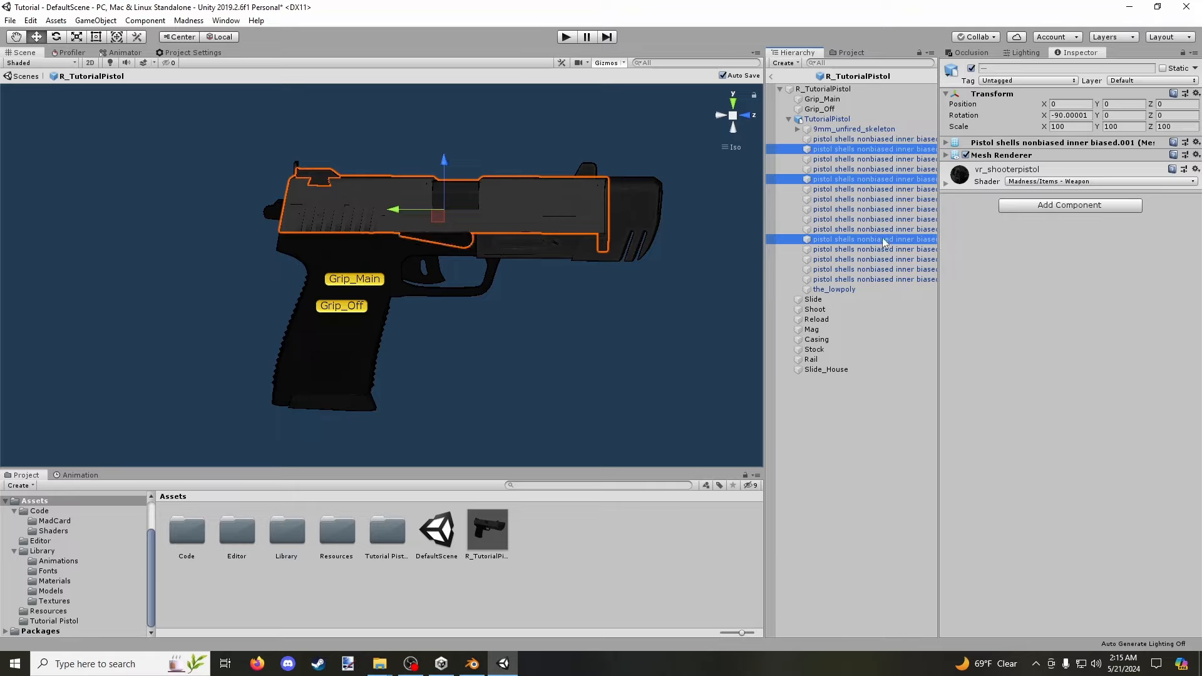
ctrl+click(884, 240)
ctrl+click(888, 250)
ctrl+click(888, 250)
ctrl+click(896, 260)
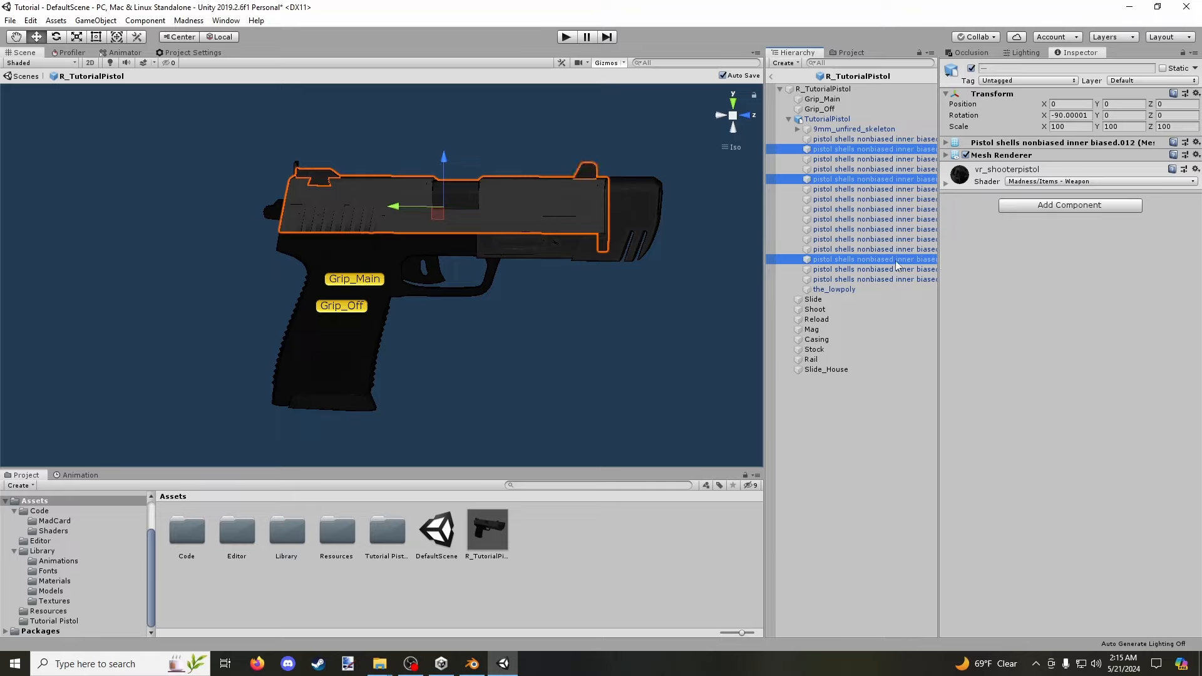
ctrl+click(899, 270)
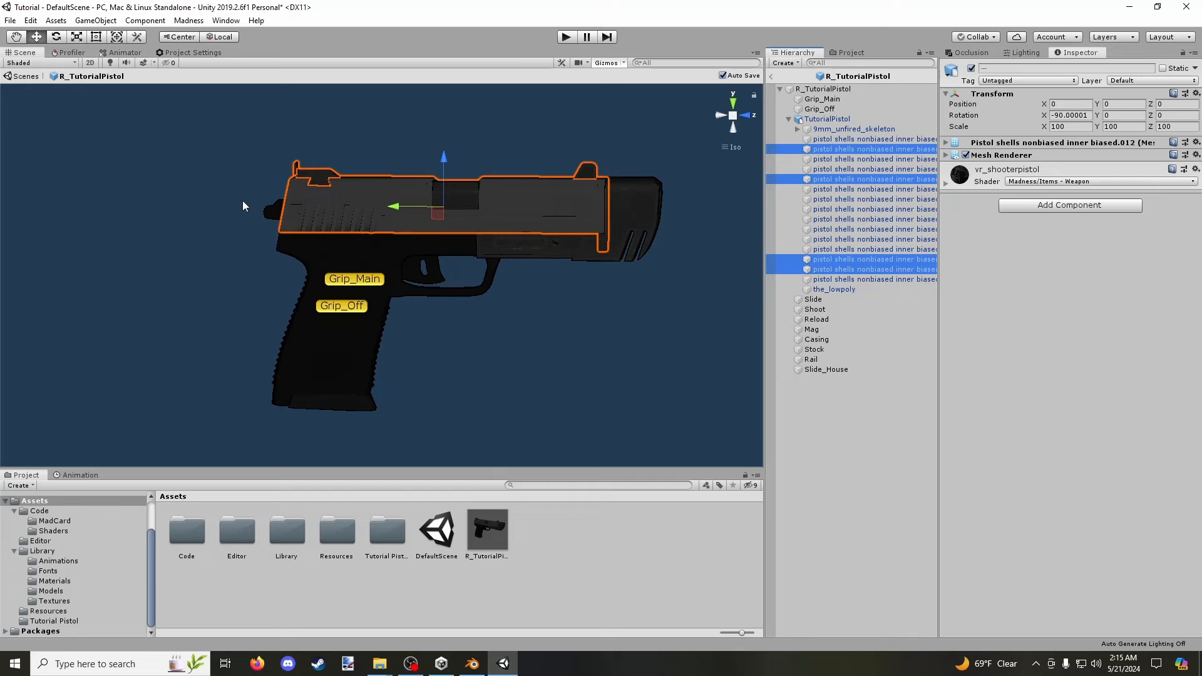
mouse_move(246, 206)
alt+mouse_down()
mouse_move(557, 247)
mouse_move(201, 194)
mouse_move(257, 191)
alt+mouse_up()
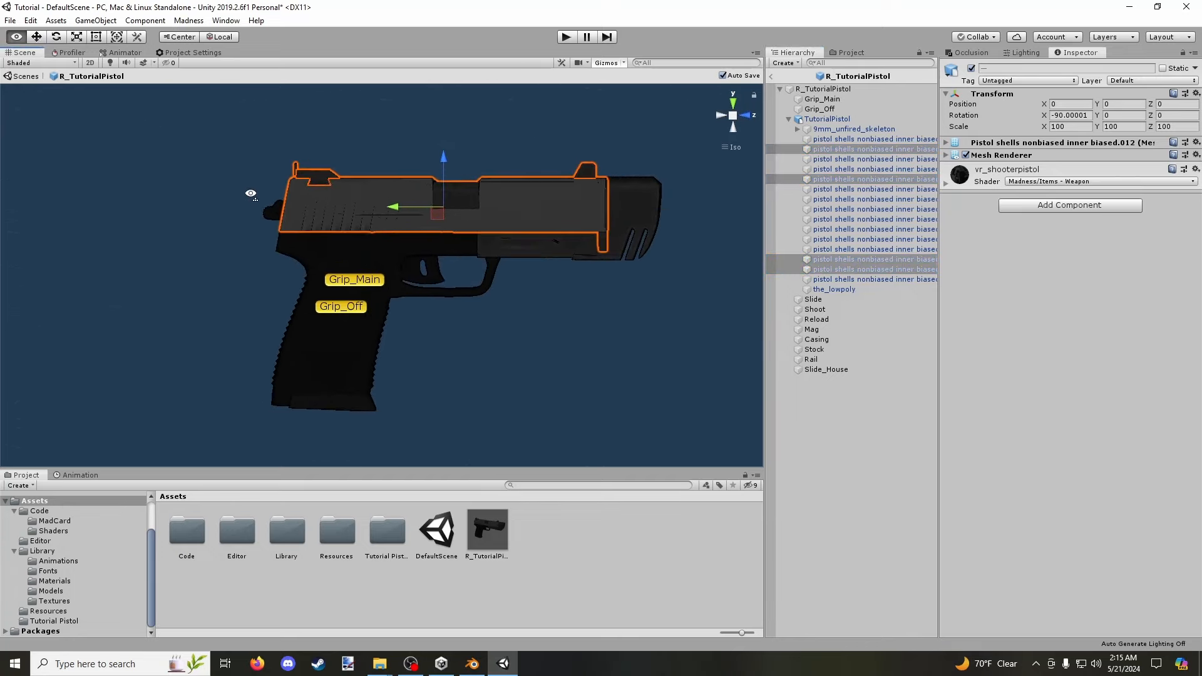
Unpack the TutorialPistol model prefab so that its child meshes can be rearranged.
right_click(821, 119)
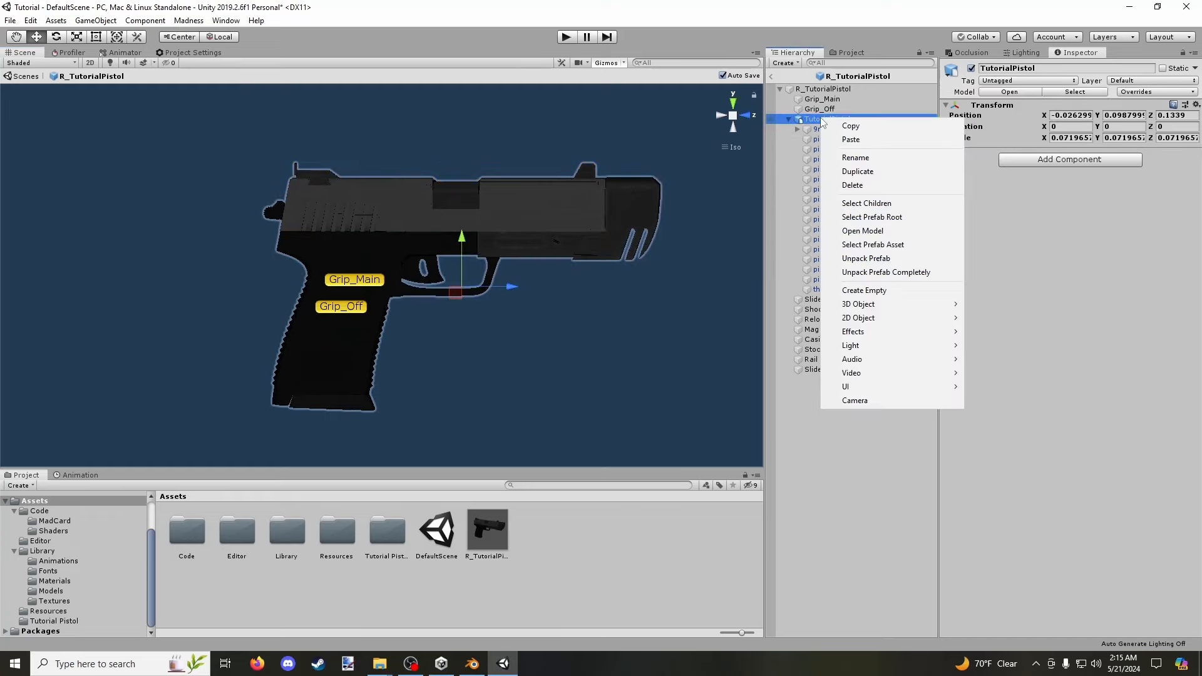
click(884, 259)
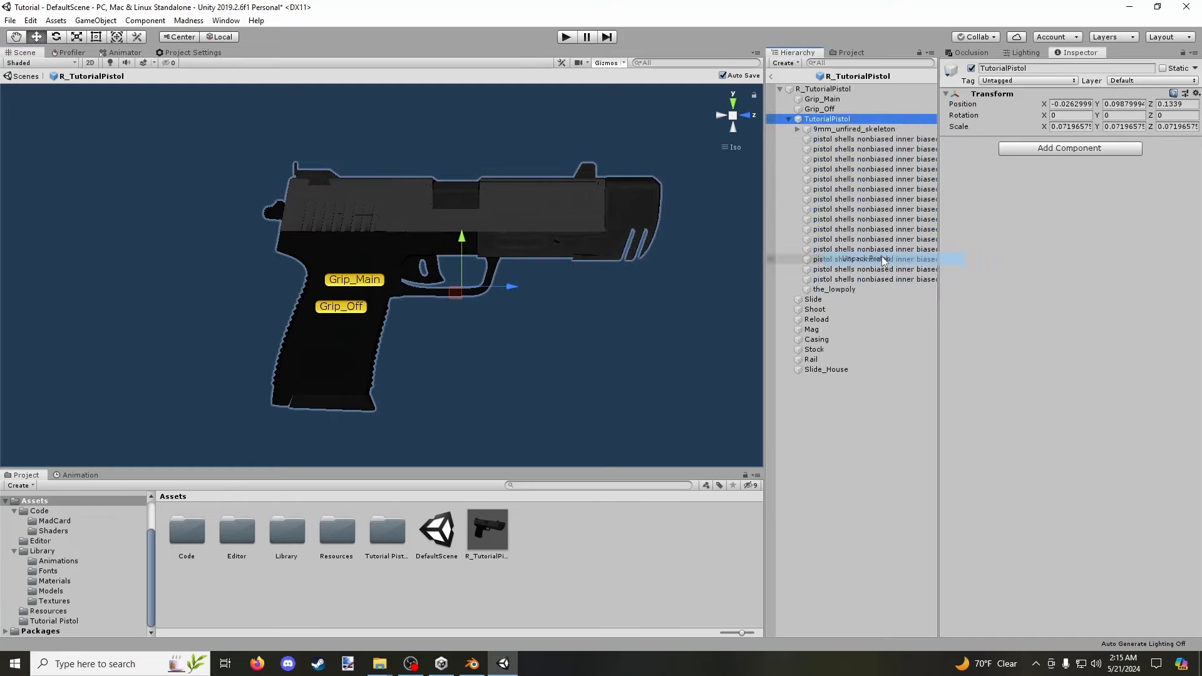
right_click(837, 123)
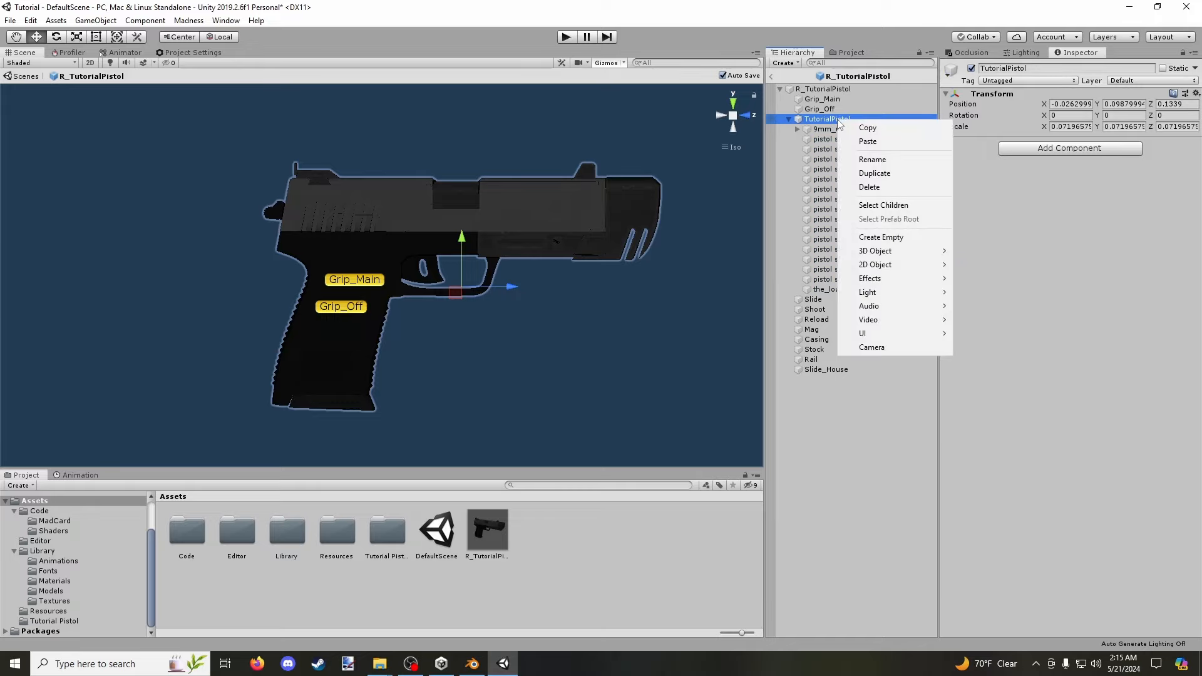
key(Escape)
Select the slide body mesh (.001) together with the rear sight base mesh (.004).
click(864, 280)
click(862, 269)
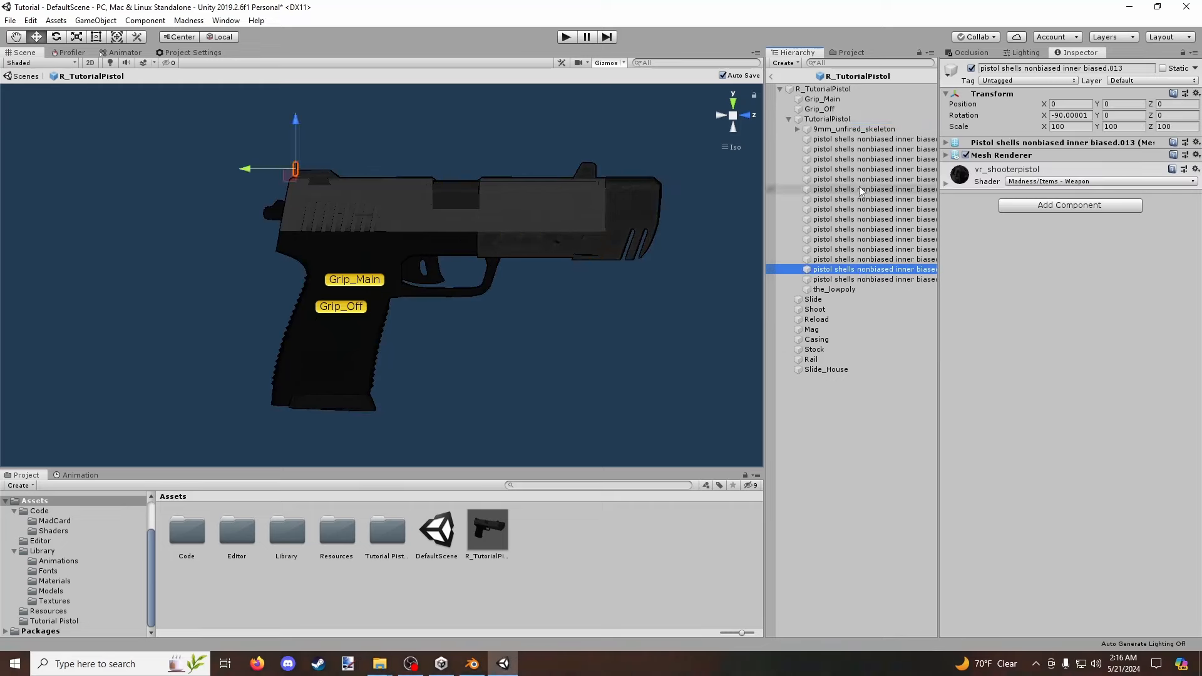
click(868, 149)
click(872, 141)
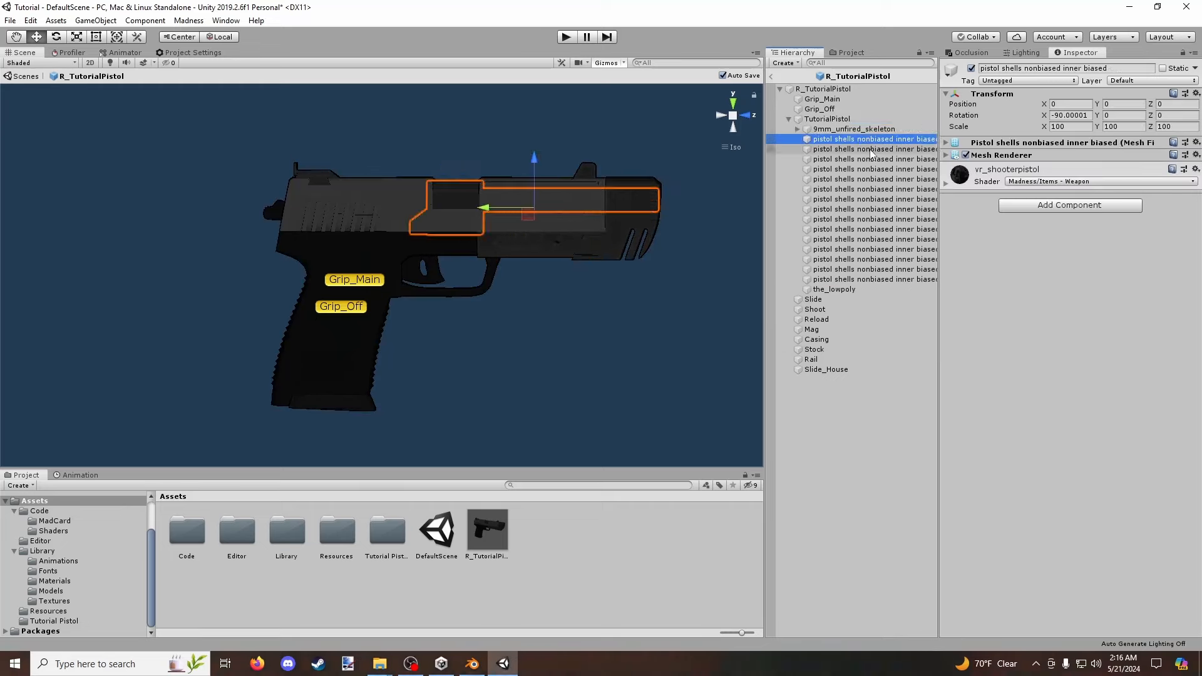
click(873, 151)
click(877, 163)
click(876, 150)
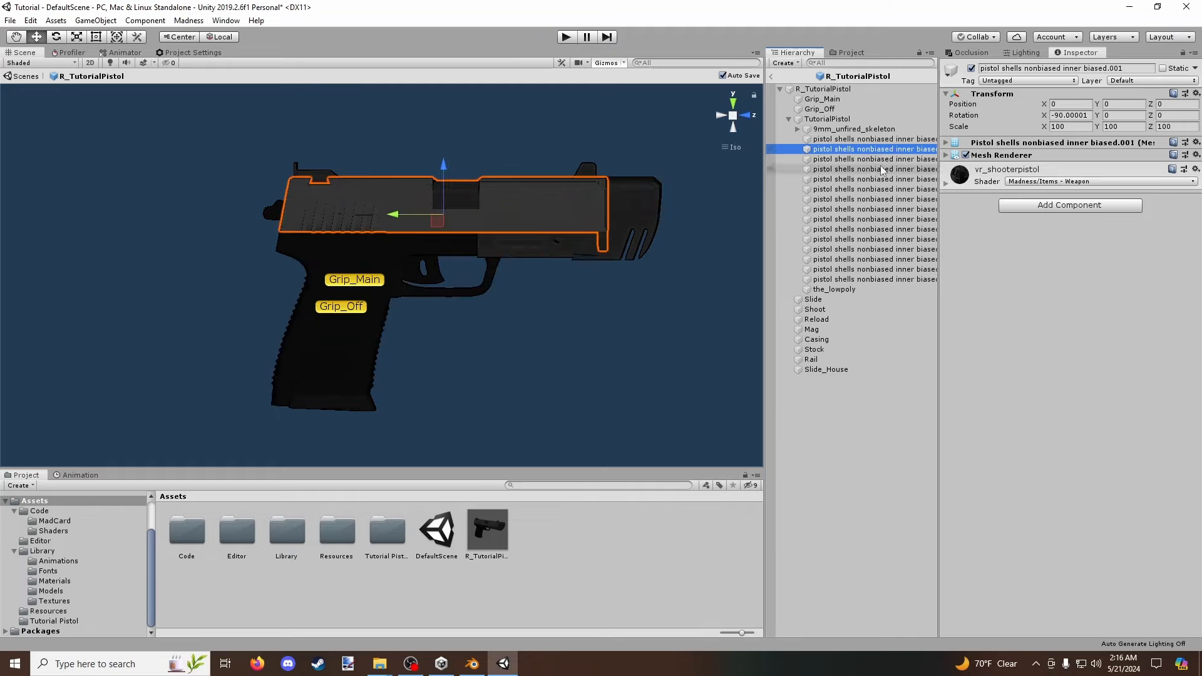
ctrl+click(883, 169)
ctrl+click(883, 170)
ctrl+click(885, 180)
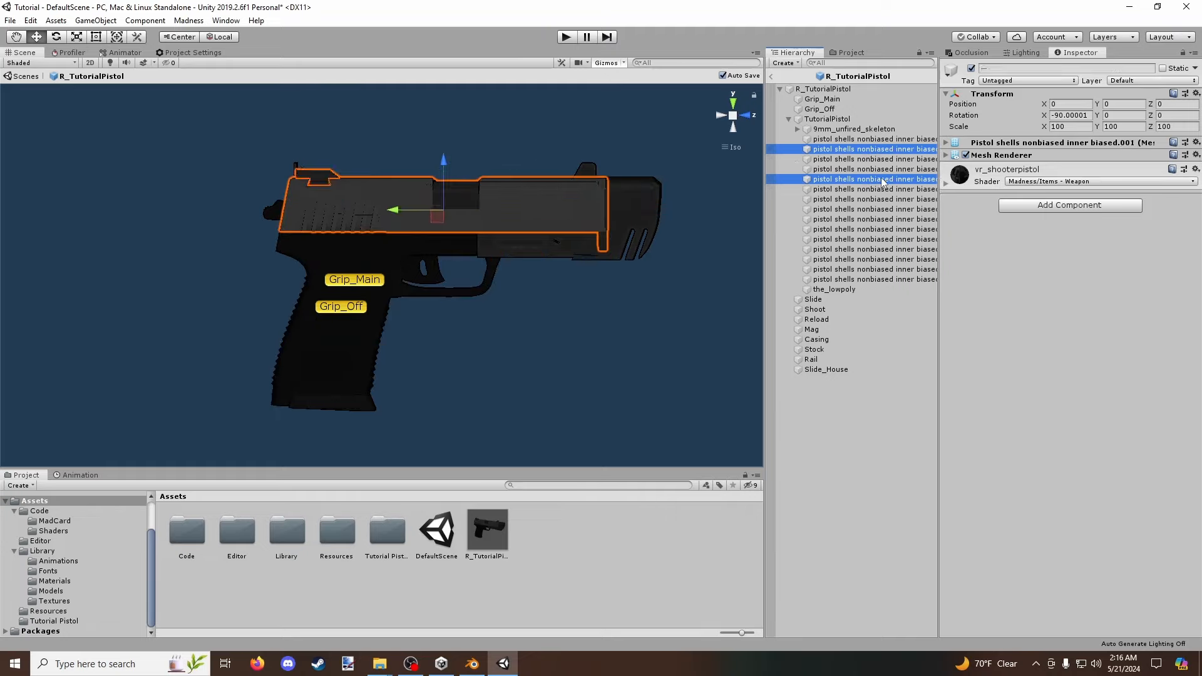
Check candidate meshes .005 to .011 against the slide selection, leaving out those that are not slide parts.
ctrl+click(887, 190)
ctrl+click(889, 190)
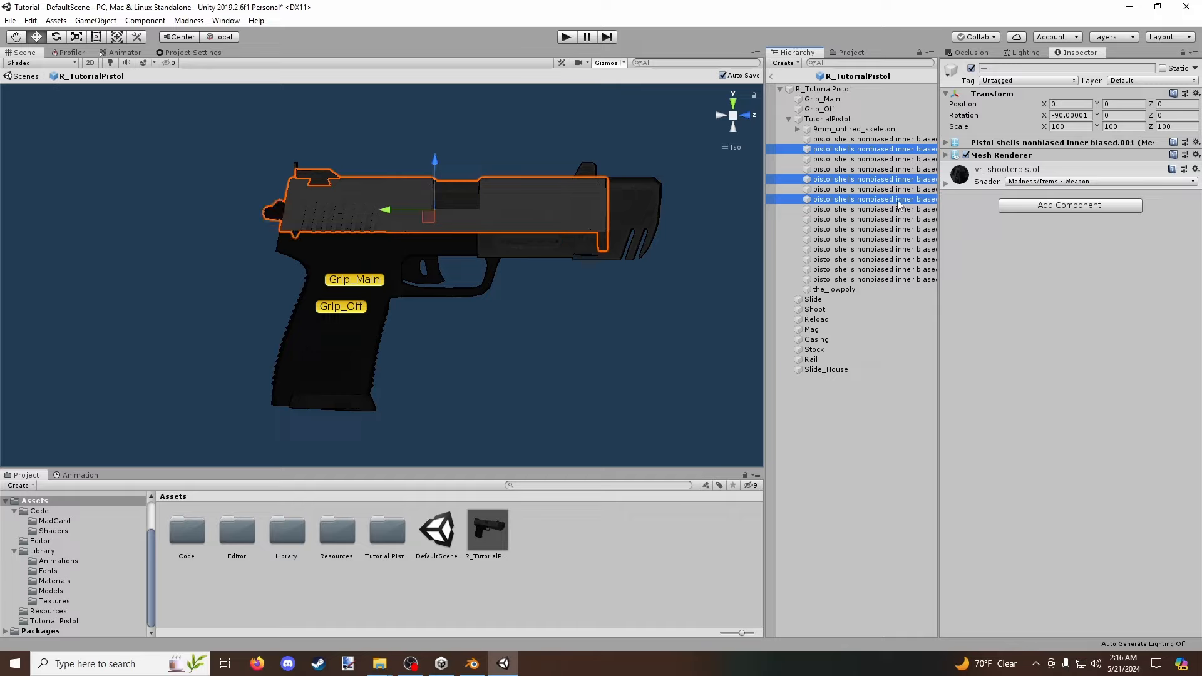
ctrl+click(901, 210)
ctrl+click(902, 211)
ctrl+click(904, 221)
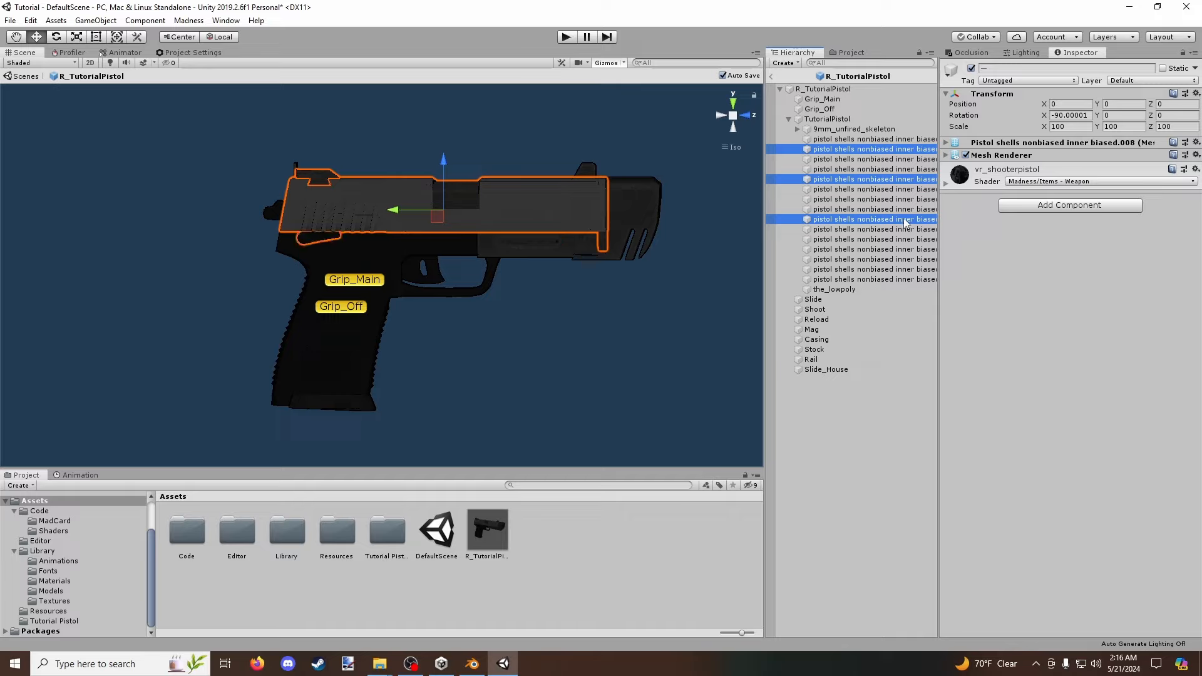
key(f)
ctrl+click(907, 231)
ctrl+click(907, 230)
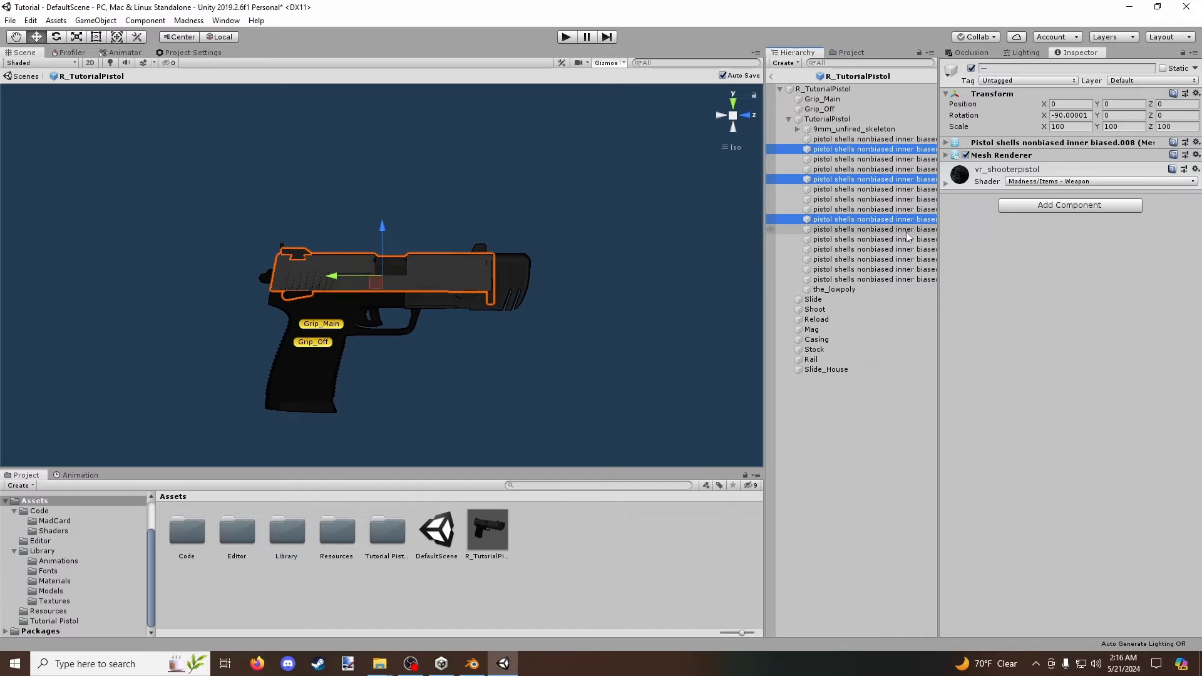
ctrl+click(898, 221)
ctrl+click(902, 239)
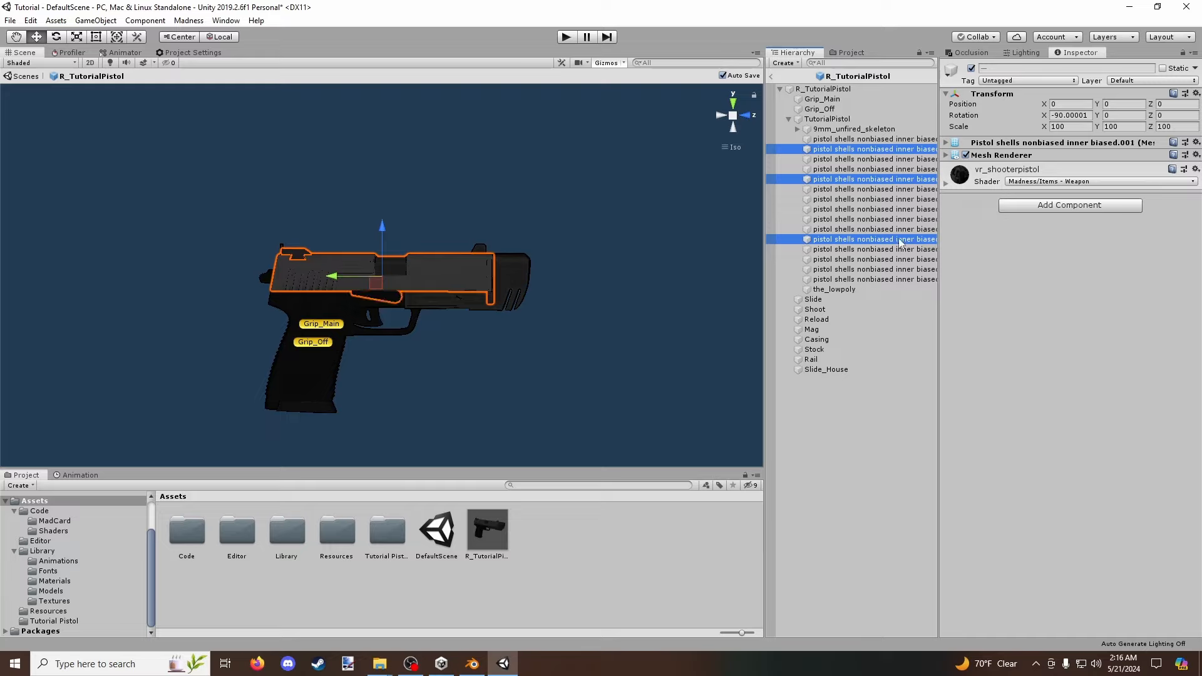
ctrl+click(901, 240)
ctrl+click(904, 250)
ctrl+click(904, 251)
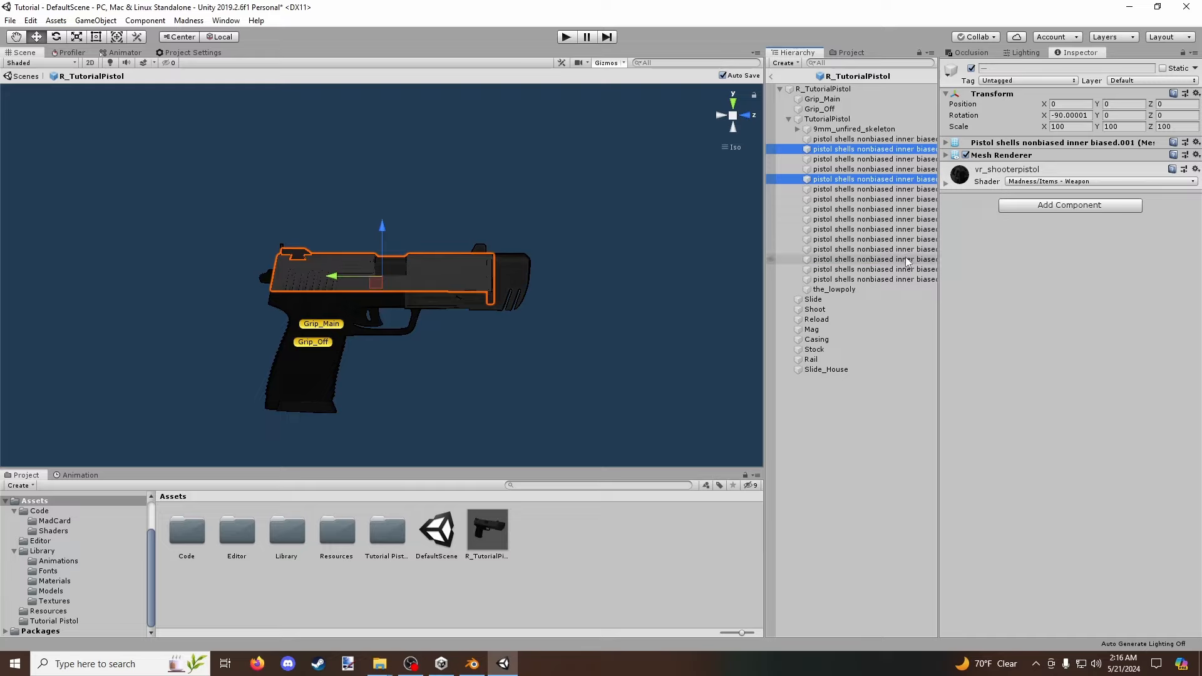
Add the two sight meshes, .012 and .013, to the selection and parent all four slide meshes under Slide.
ctrl+click(907, 259)
ctrl+click(909, 270)
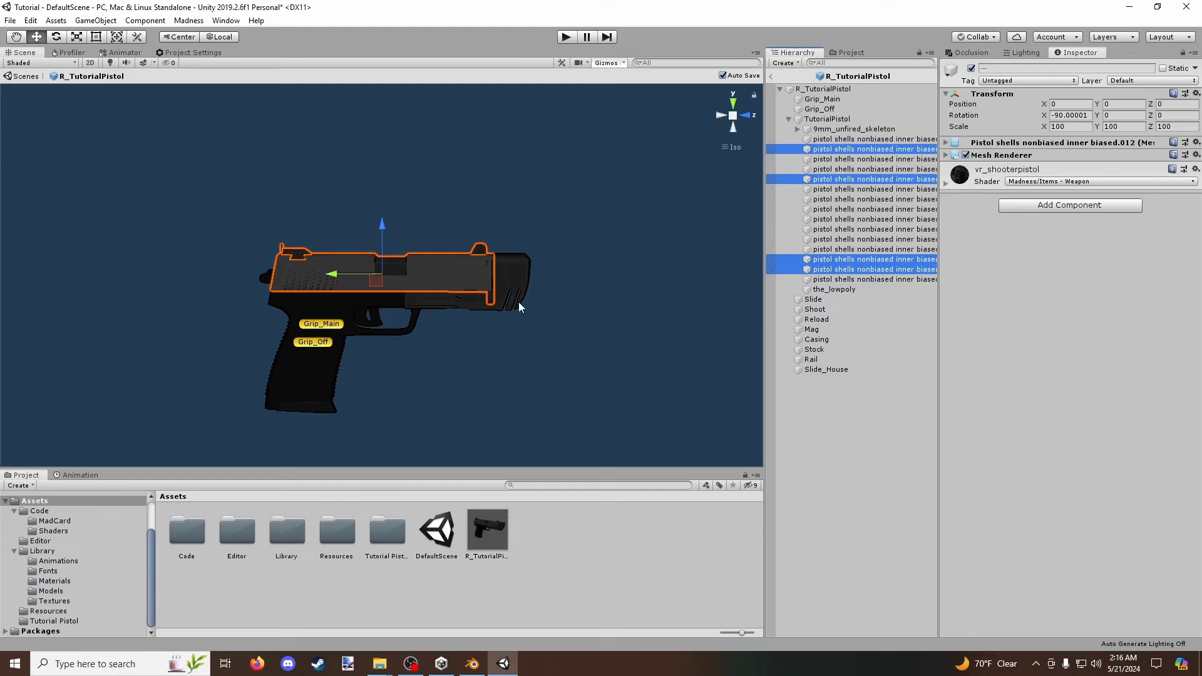
scroll(539, 310, up, 3)
scroll(437, 333, up, 2)
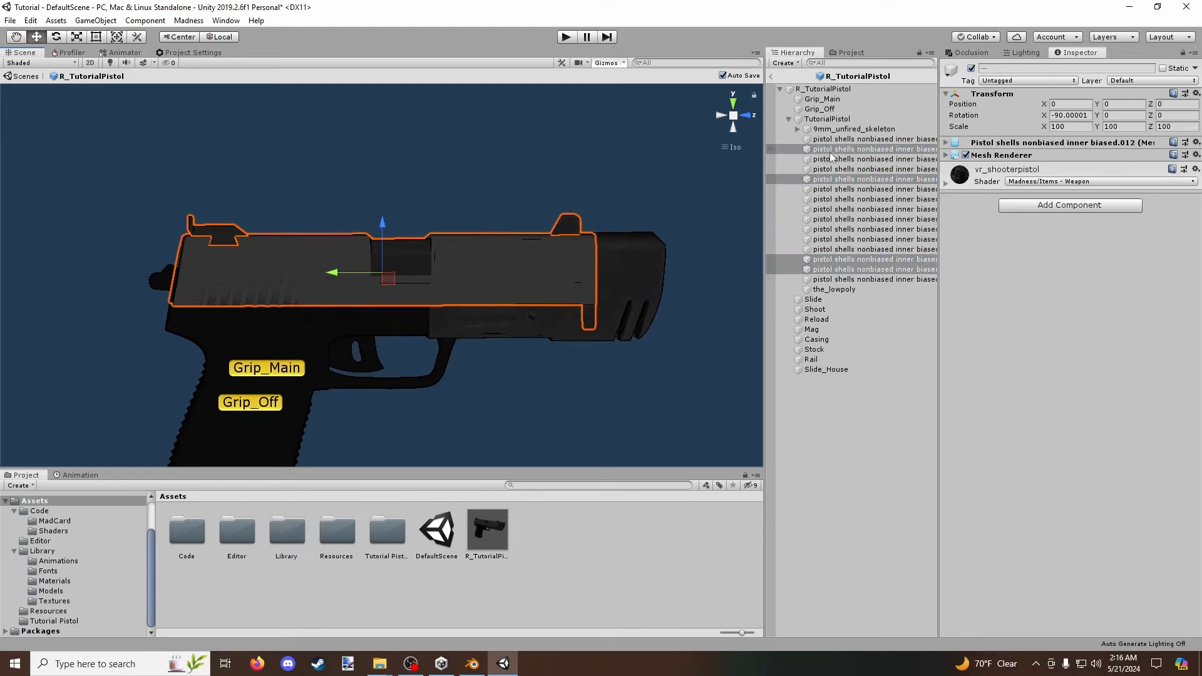
drag(833, 151, 821, 520)
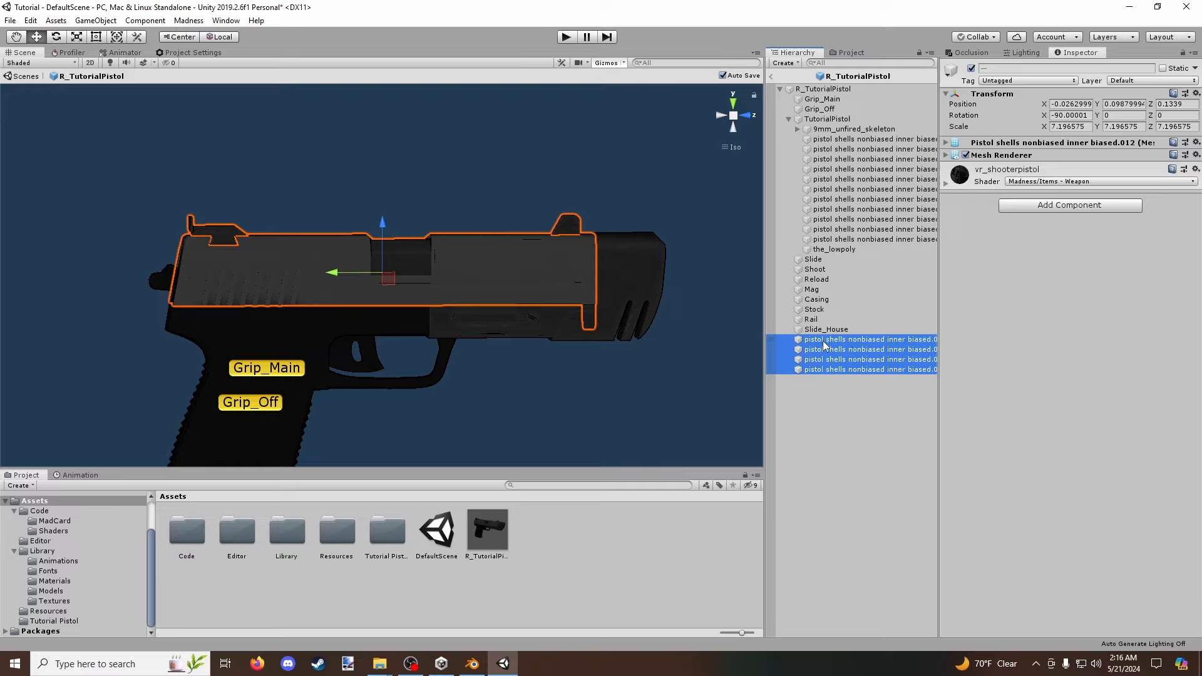
drag(817, 341, 816, 264)
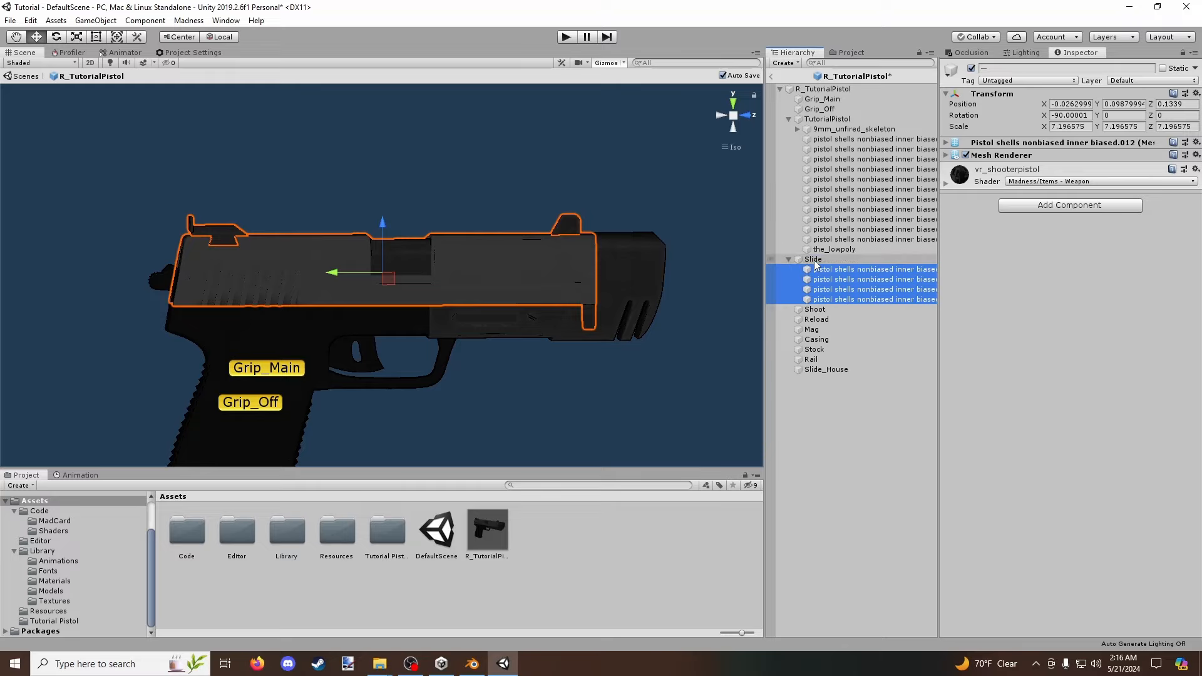
Inspect the Slide object on the pistol to check which parts are grouped under it.
click(815, 263)
scroll(502, 317, up, 3)
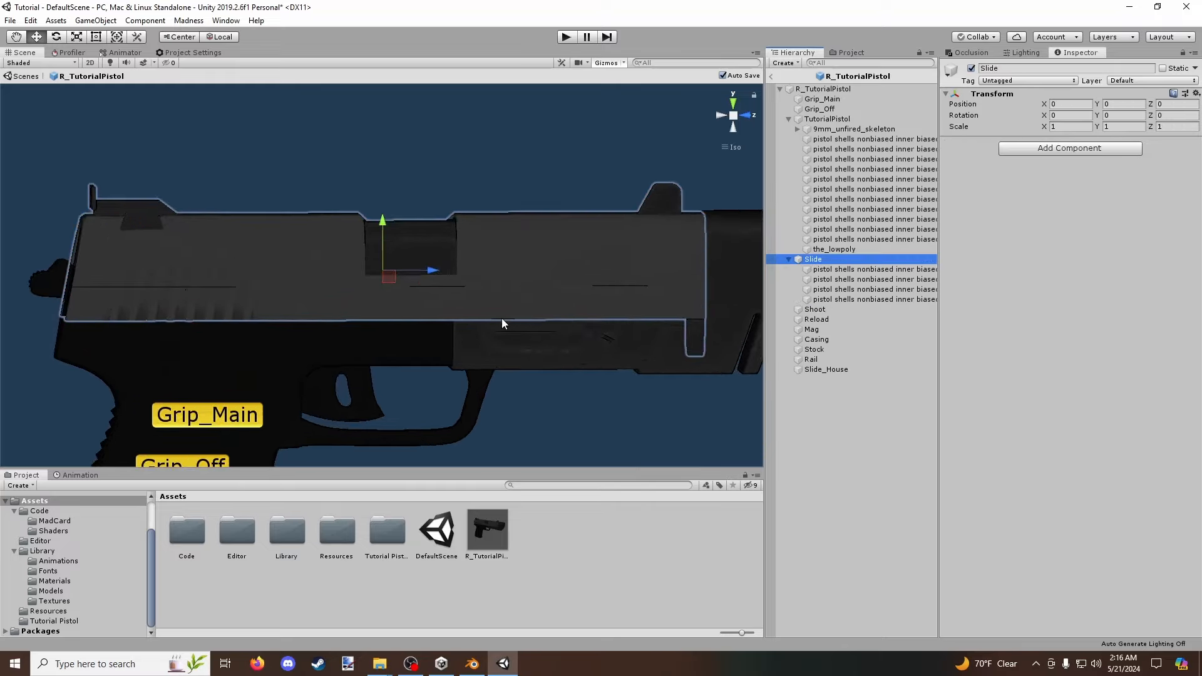
scroll(502, 320, down, 2)
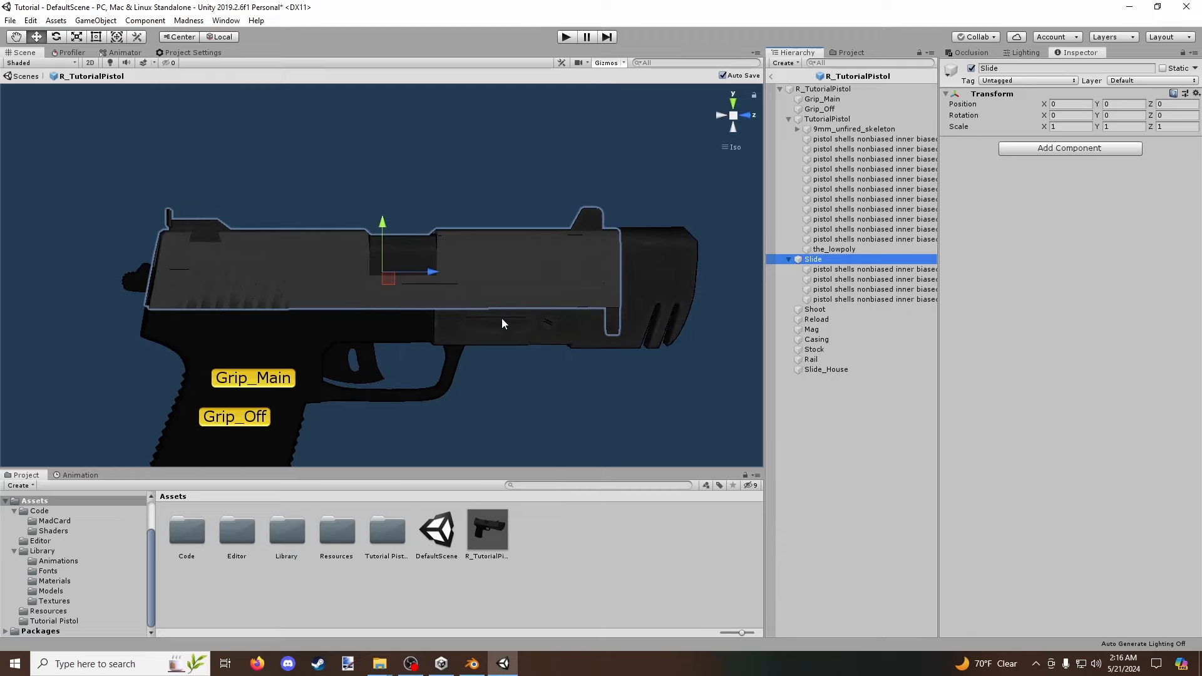
scroll(501, 323, up, 3)
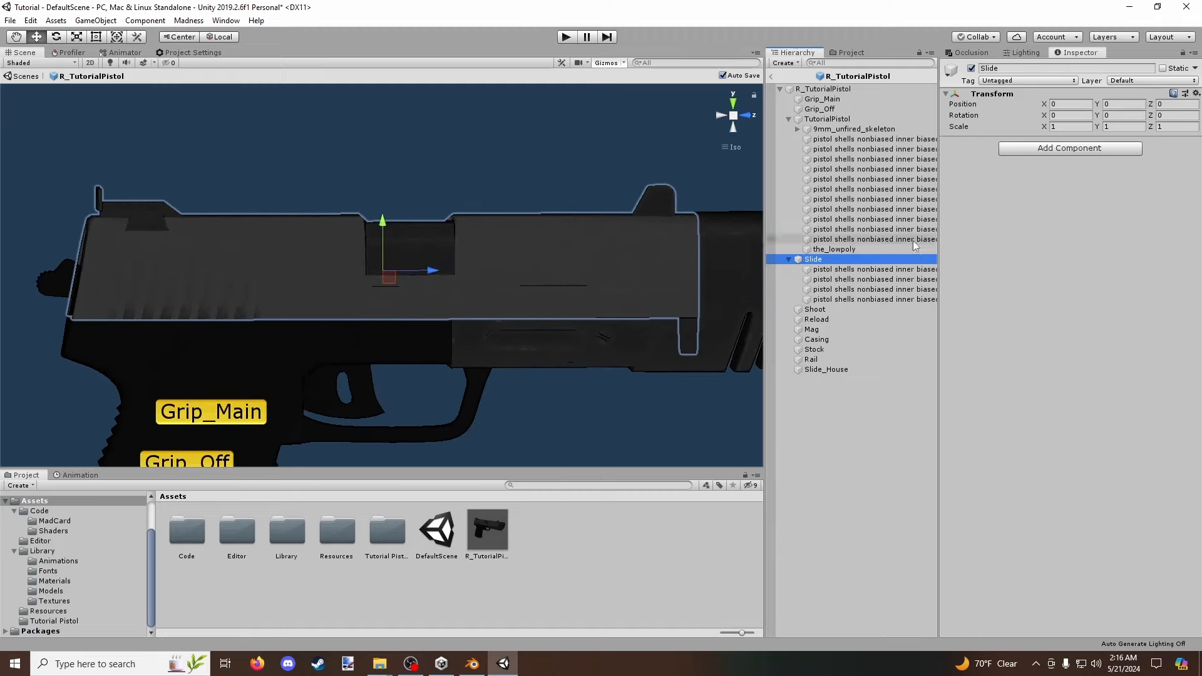
scroll(626, 248, down, 2)
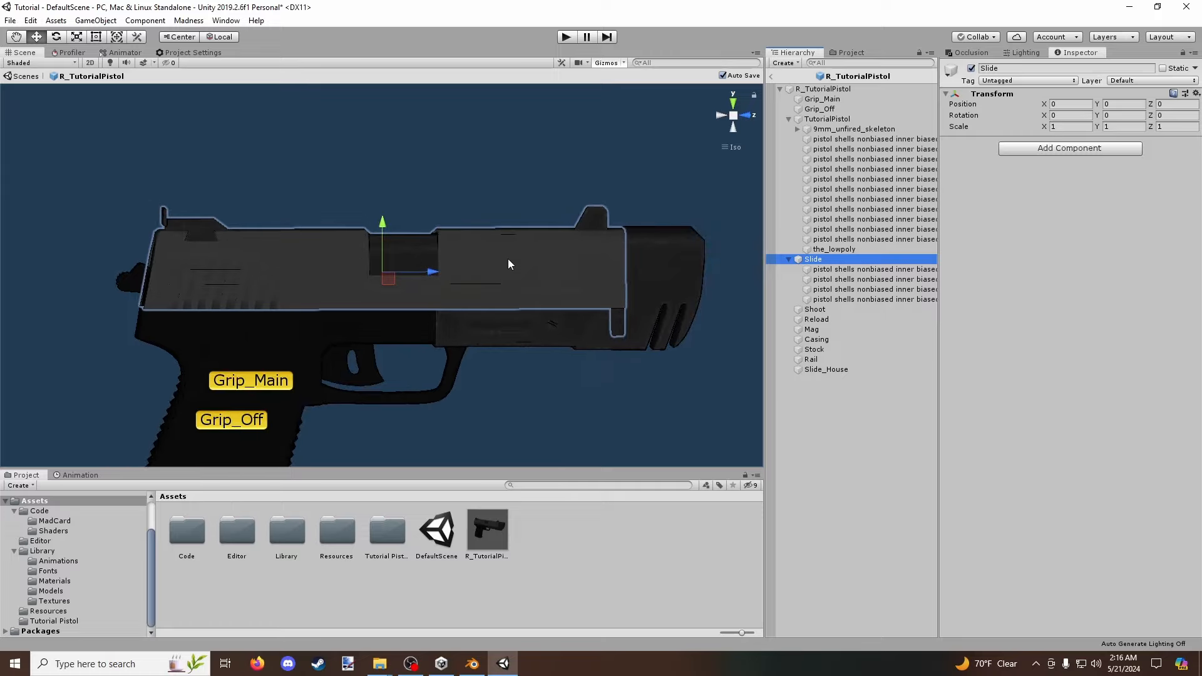
mouse_move(654, 295)
alt+mouse_down()
mouse_move(644, 317)
mouse_move(555, 325)
mouse_move(625, 325)
mouse_move(655, 303)
alt+mouse_up()
click(833, 414)
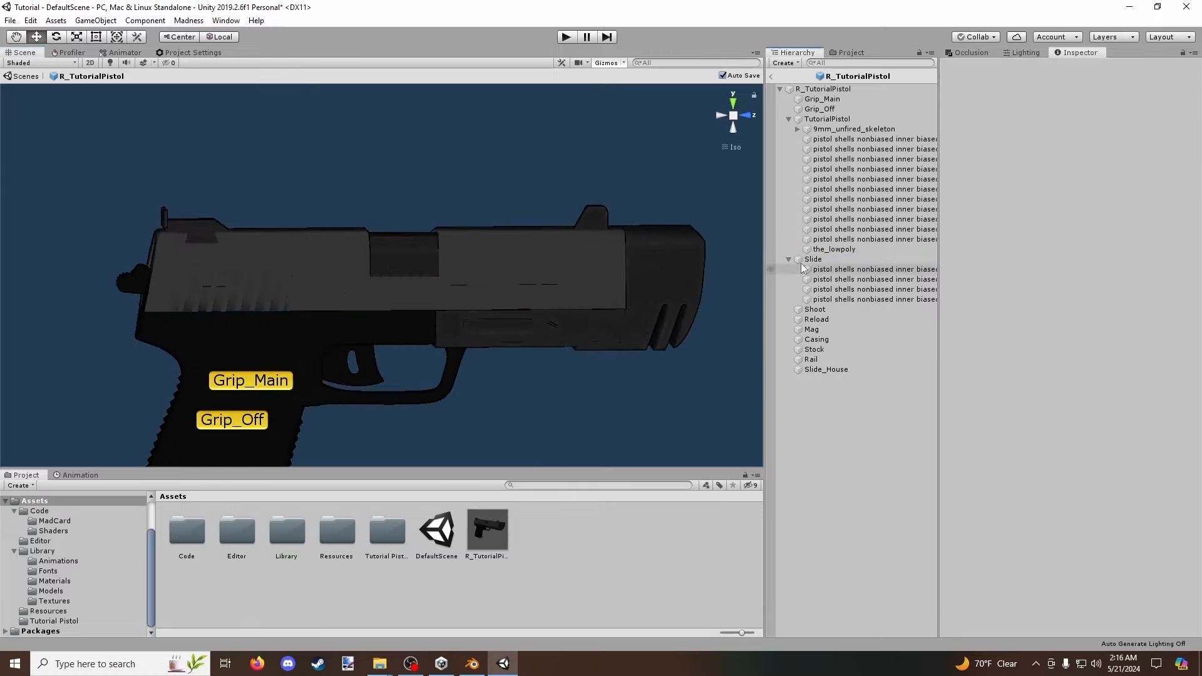
Parent Slide under Slide_House and assign it as Breach Obj in R_TutorialPistol's Mad Obj_Ranged script.
drag(804, 260, 849, 375)
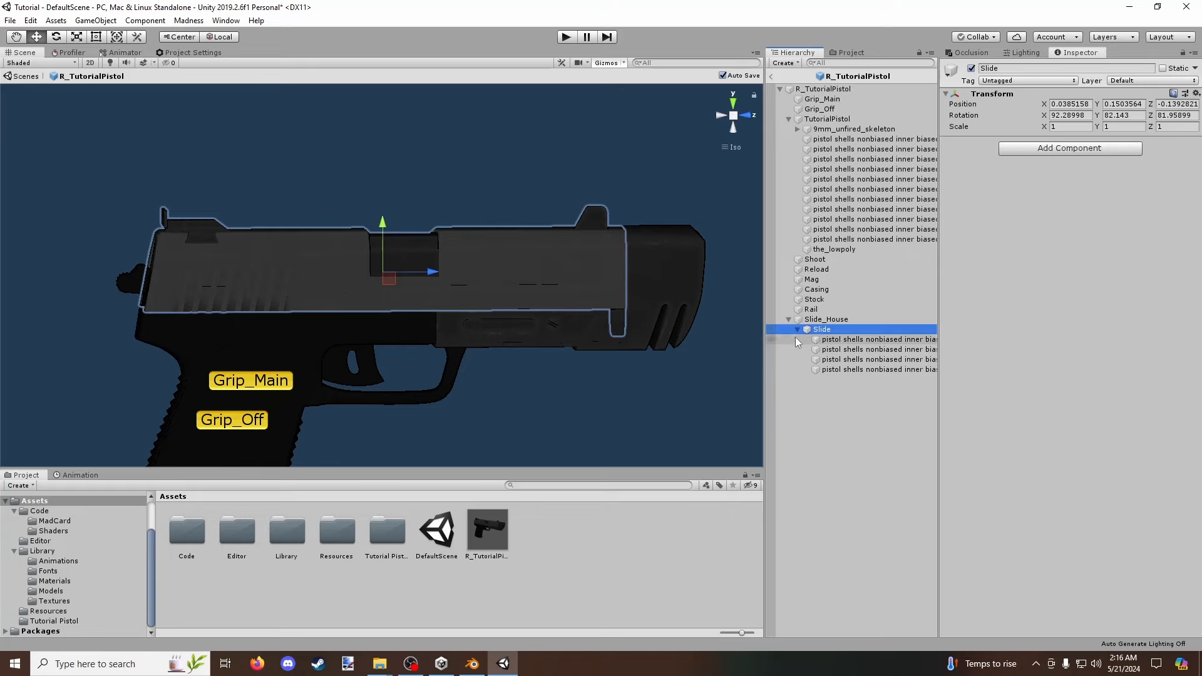
click(856, 90)
drag(830, 330, 1102, 322)
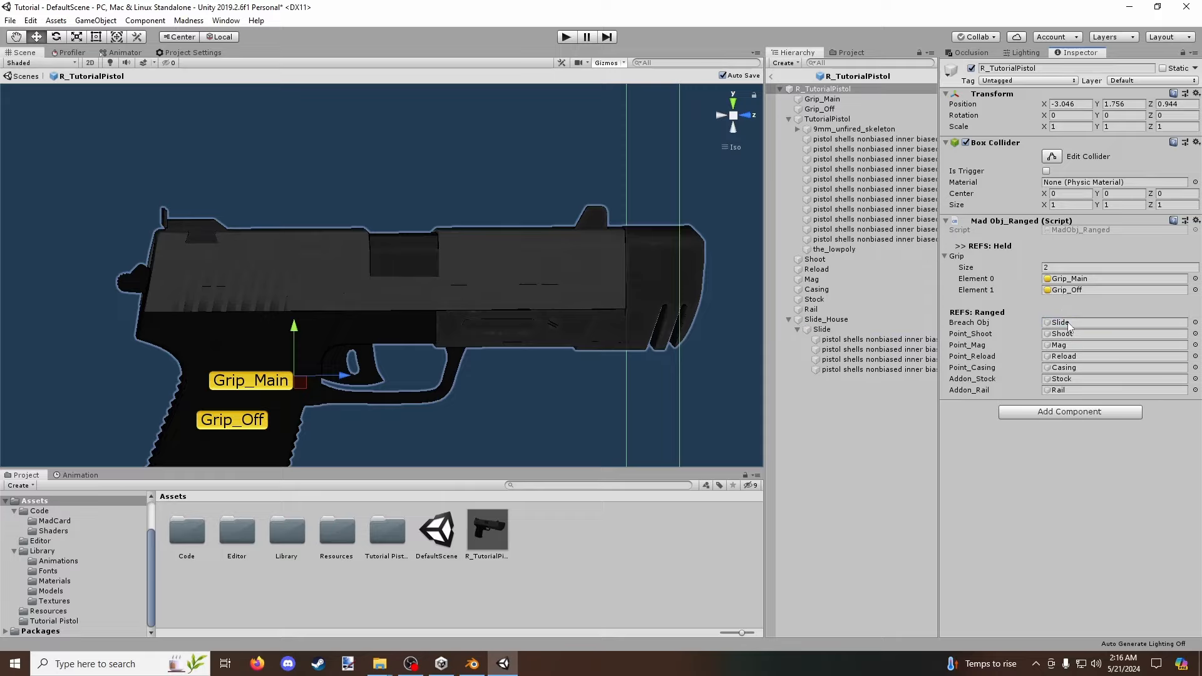
scroll(636, 310, down, 1)
scroll(636, 311, down, 3)
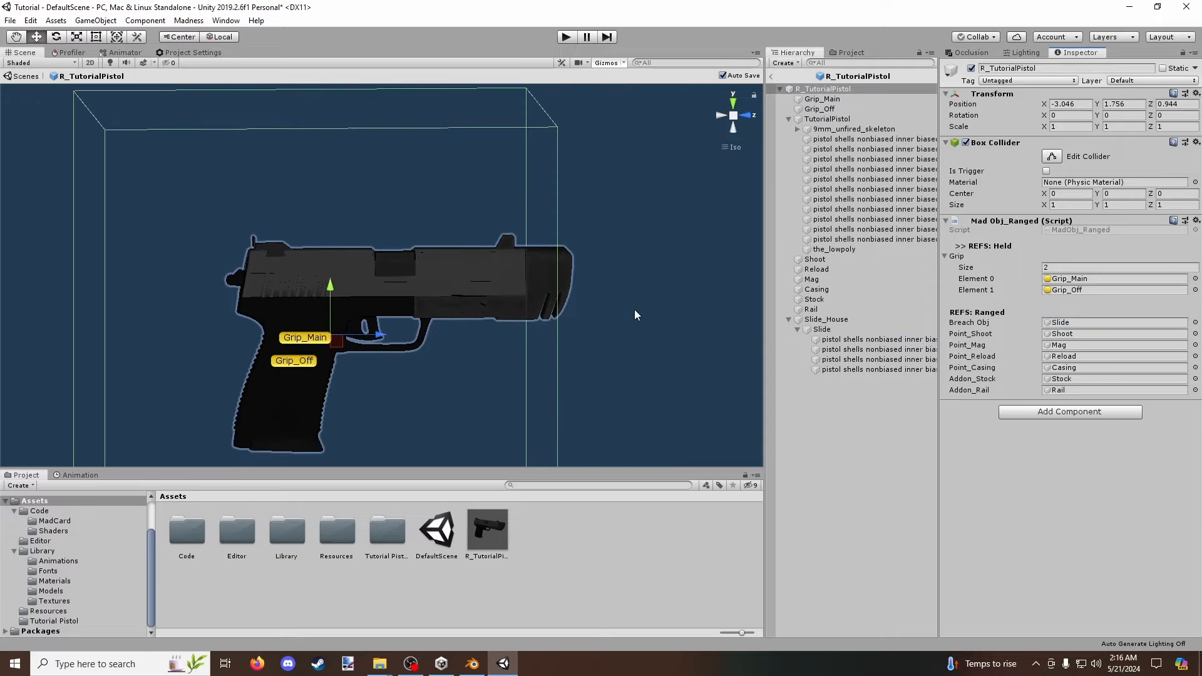
Try moving Slide_House along the pistol to test the slide's motion, and undo the move.
click(825, 319)
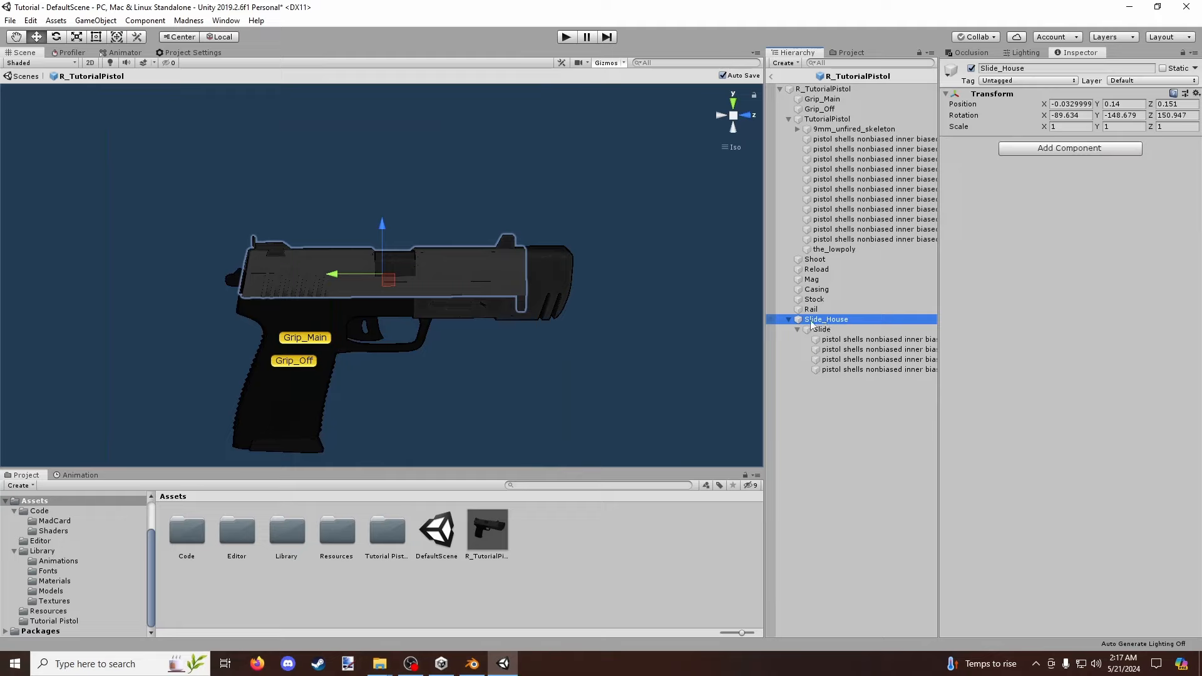
key(f)
drag(322, 277, 306, 305)
right_drag(324, 310, 347, 341)
key(ctrl+z)
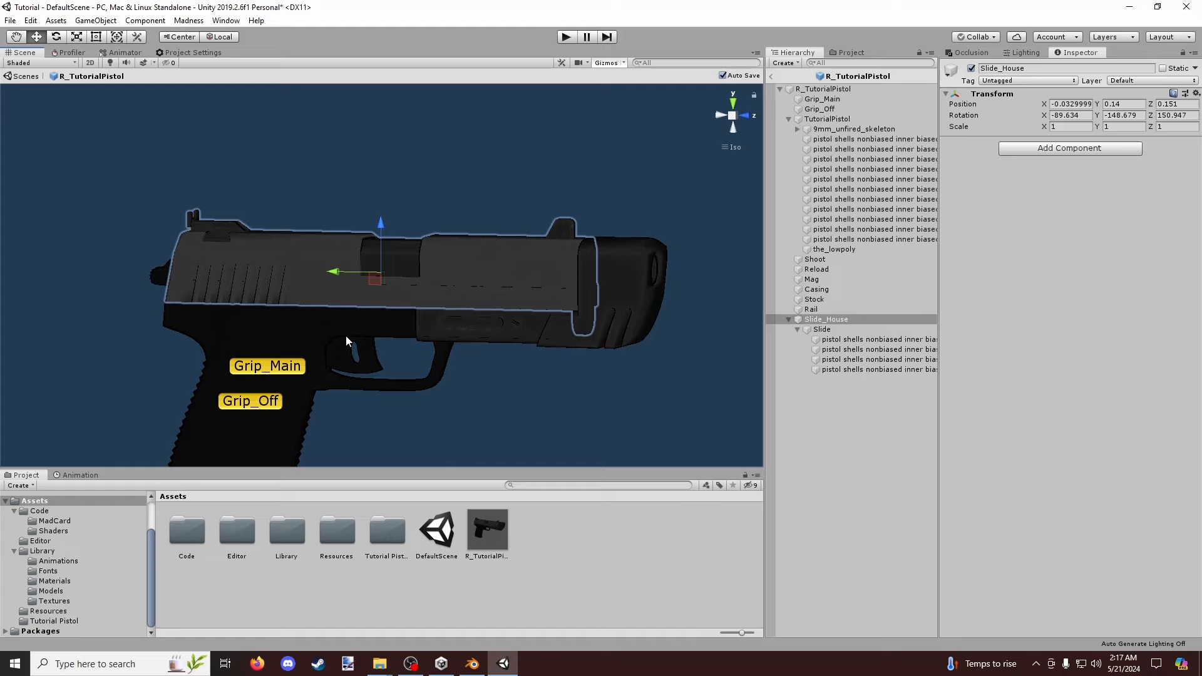
Open the Prefabs folder in Assets and collapse the R_TutorialPistol object in the scene hierarchy.
click(485, 537)
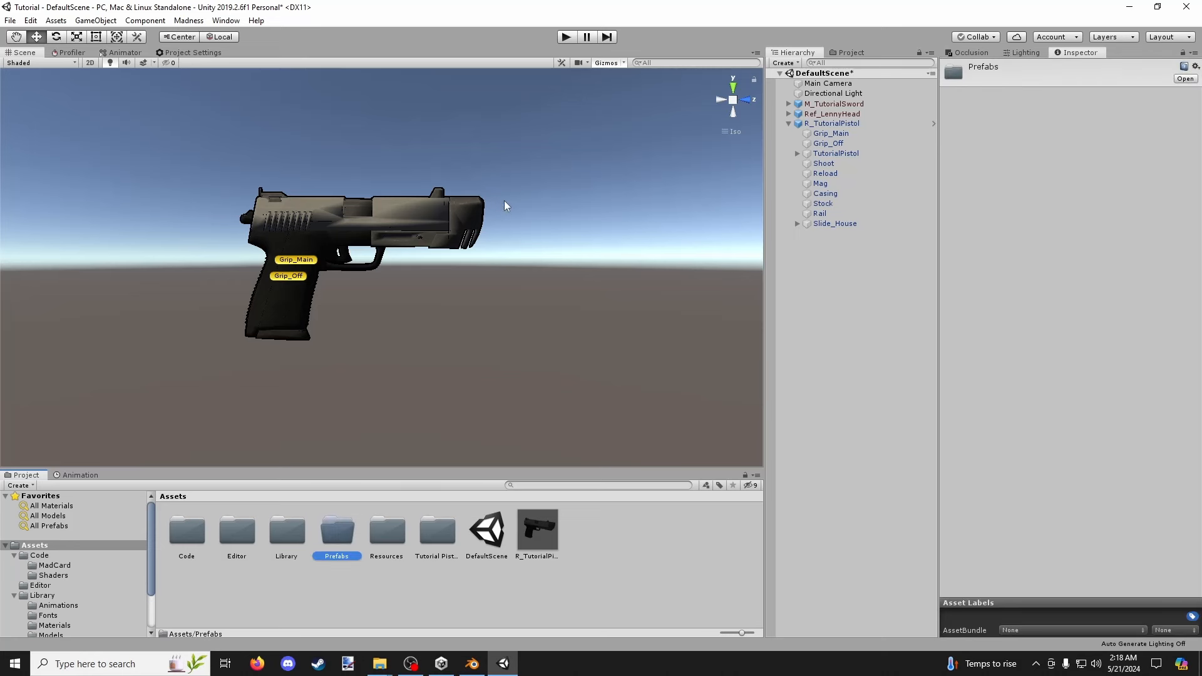
double_click(327, 538)
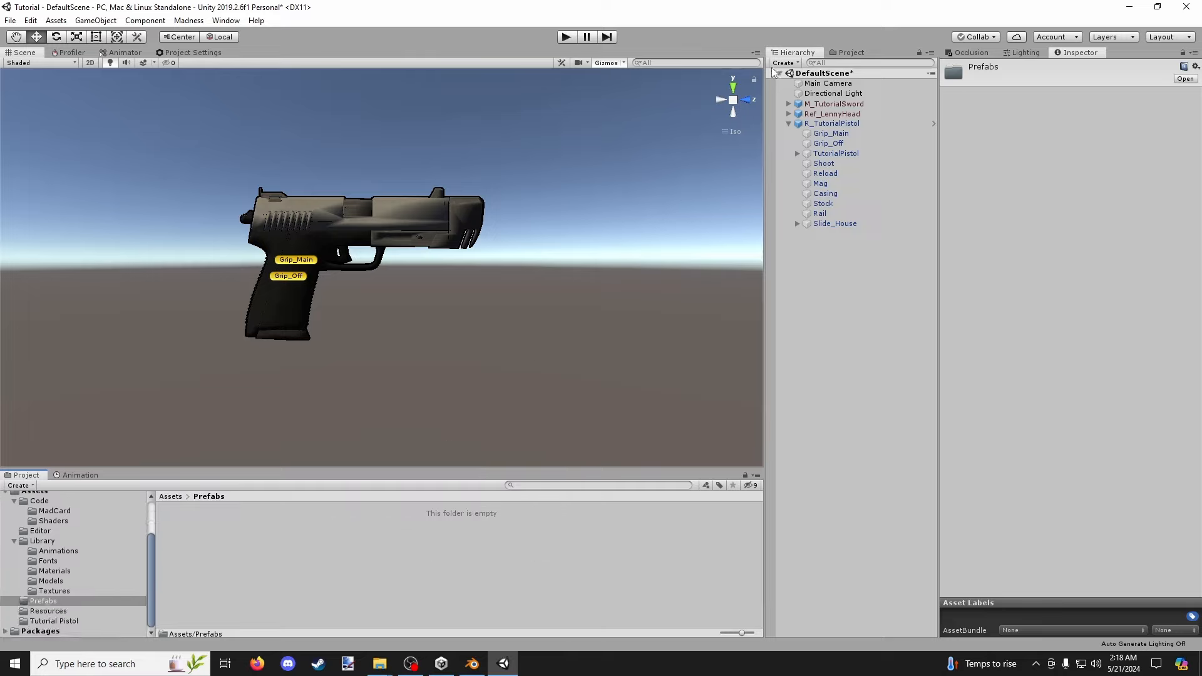
click(822, 124)
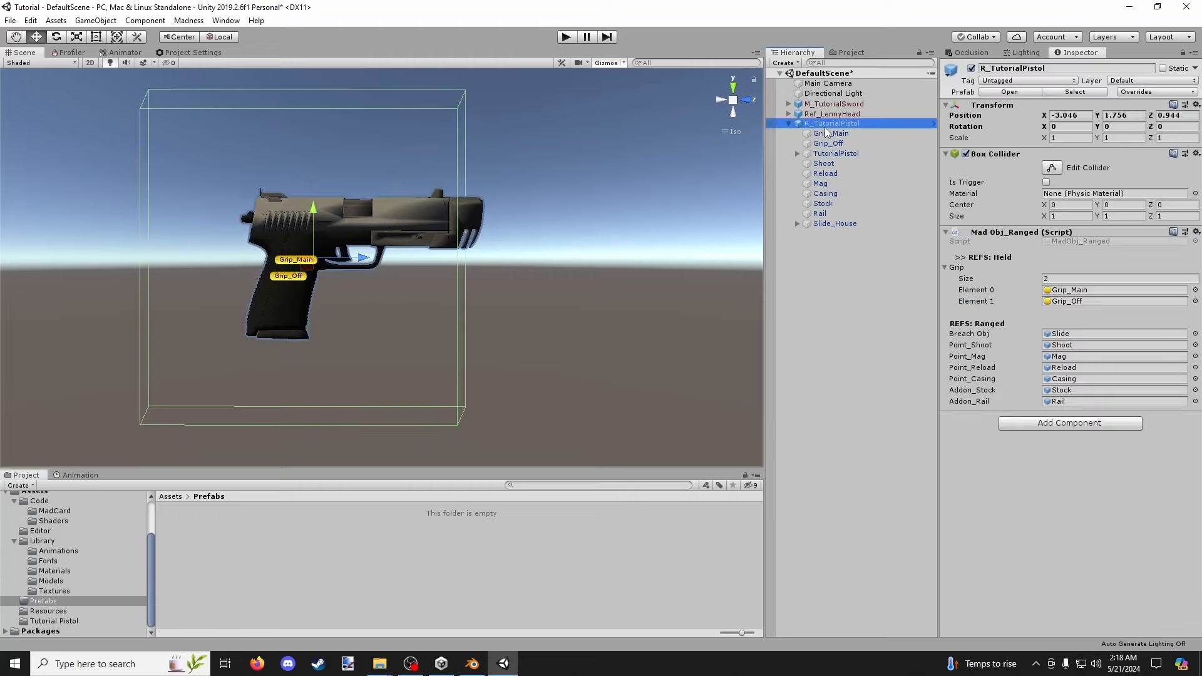
click(789, 123)
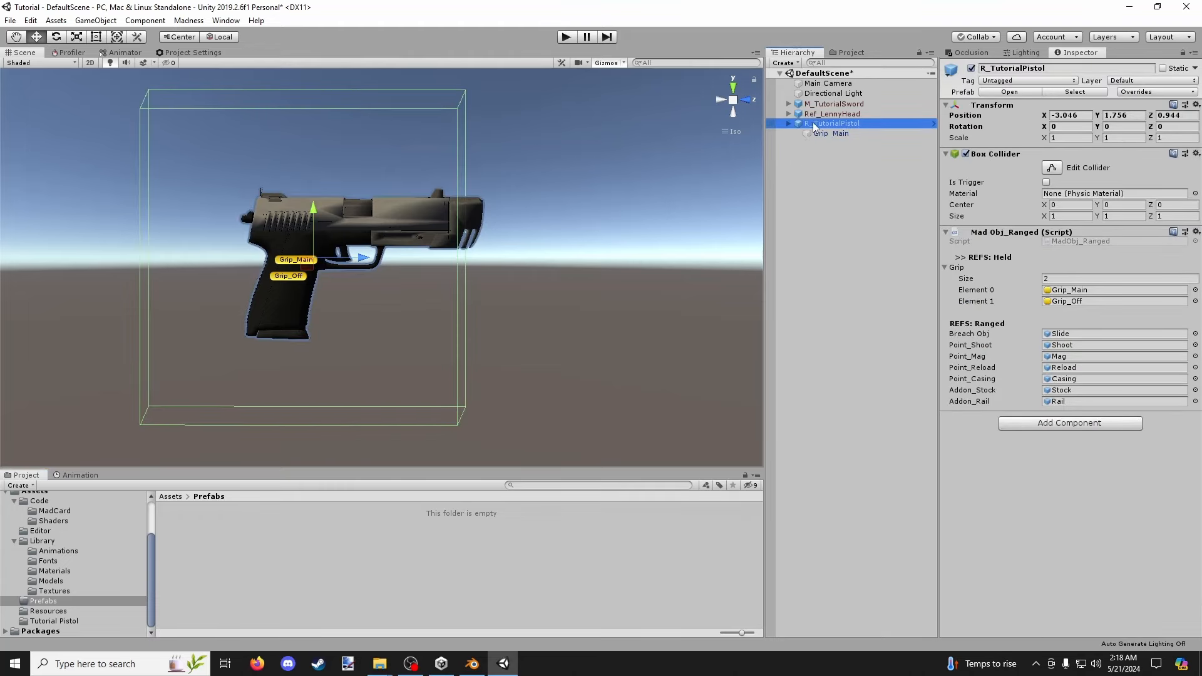
Save the R_TutorialPistol scene object into the Prefabs folder as a prefab variant and inspect its preview.
drag(829, 124, 248, 591)
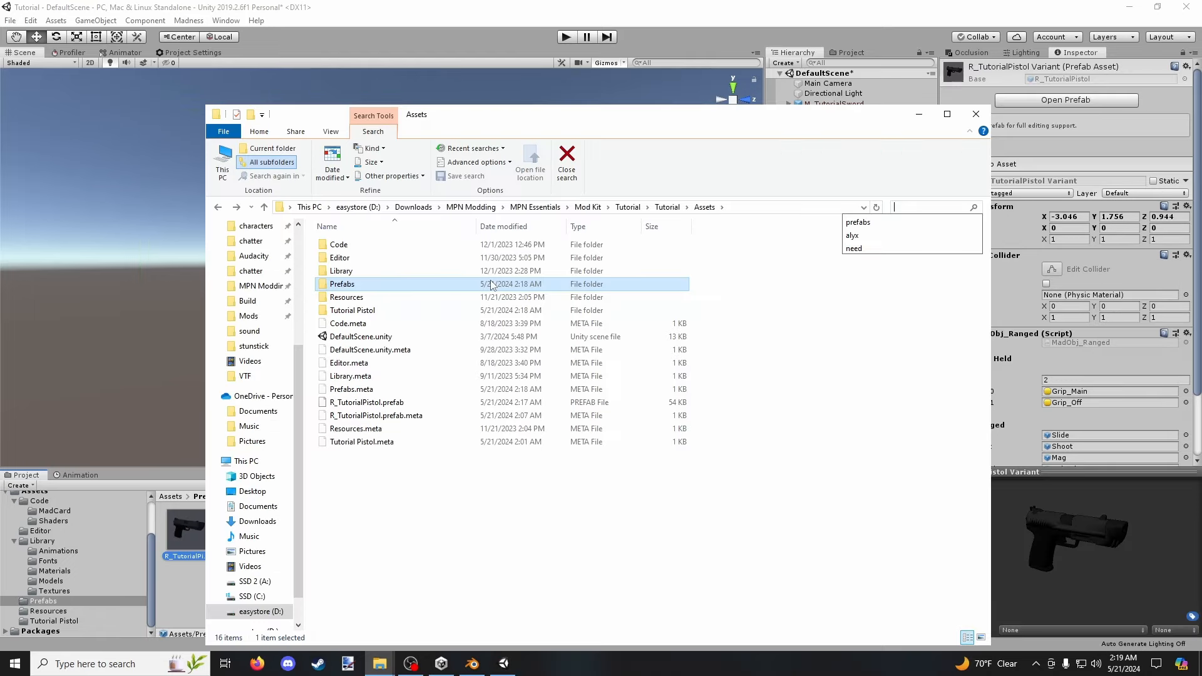
click(974, 115)
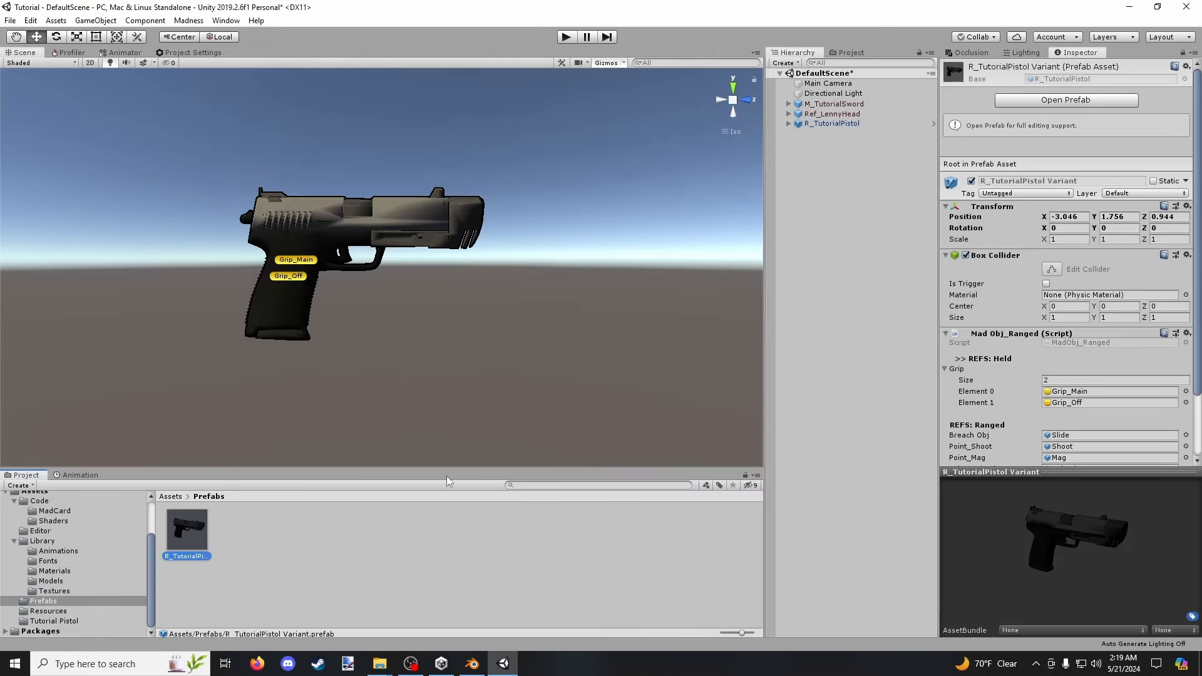
click(305, 543)
click(188, 550)
drag(997, 543, 1037, 527)
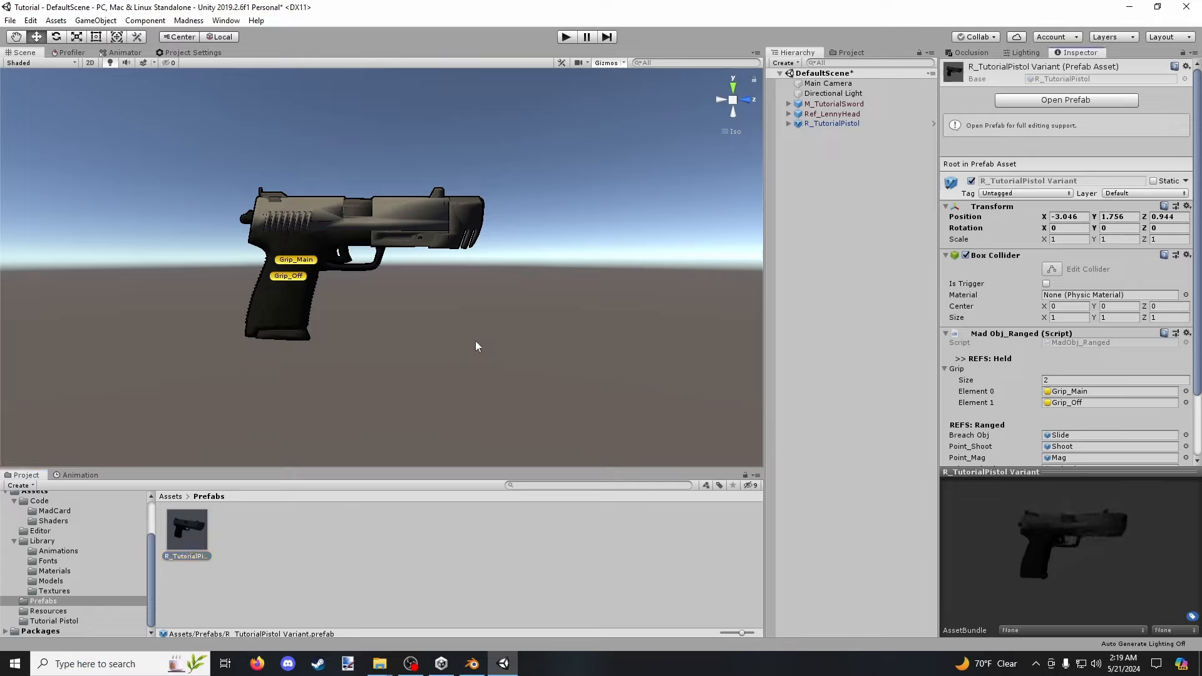
Delete the R_TutorialPistol variant and save the scene's R_TutorialPistol into the Prefabs folder as an original prefab.
click(835, 124)
scroll(658, 231, up, 2)
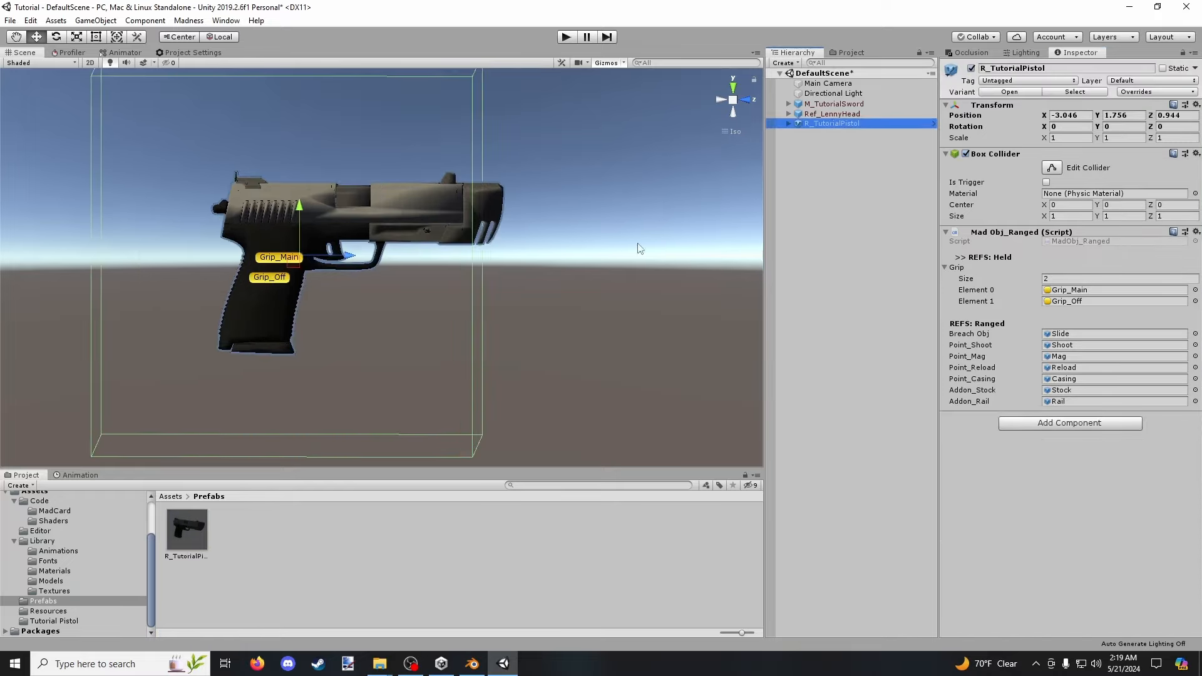
click(198, 525)
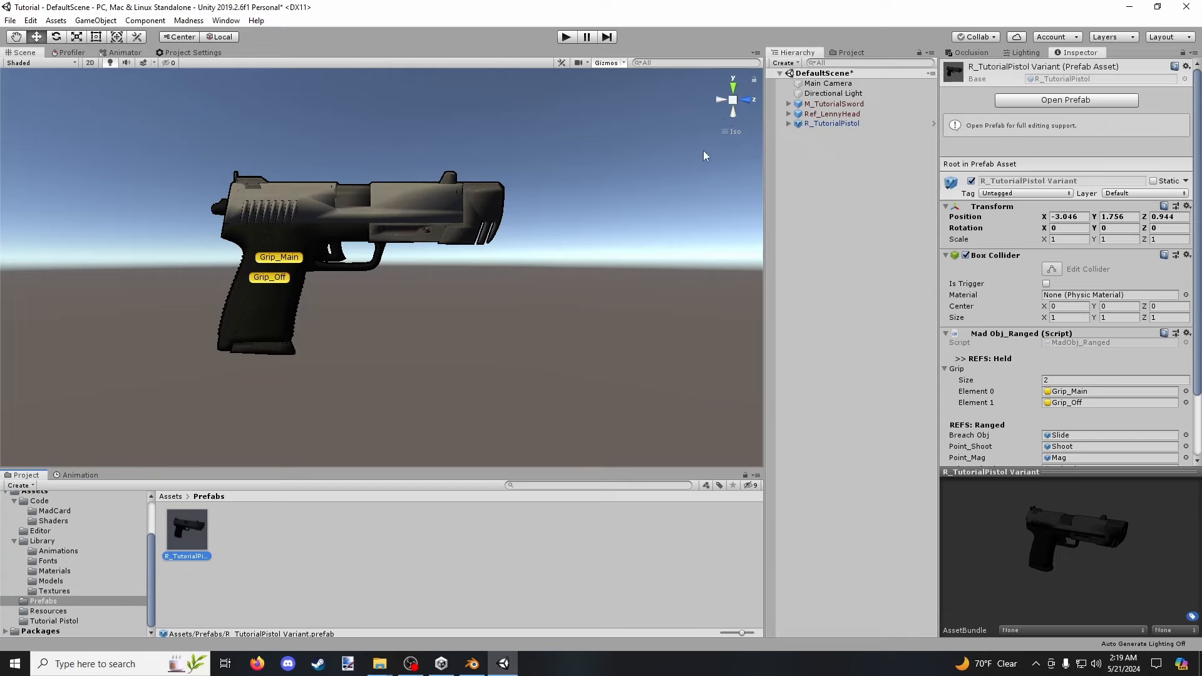
key(Delete)
key(Return)
drag(833, 124, 383, 593)
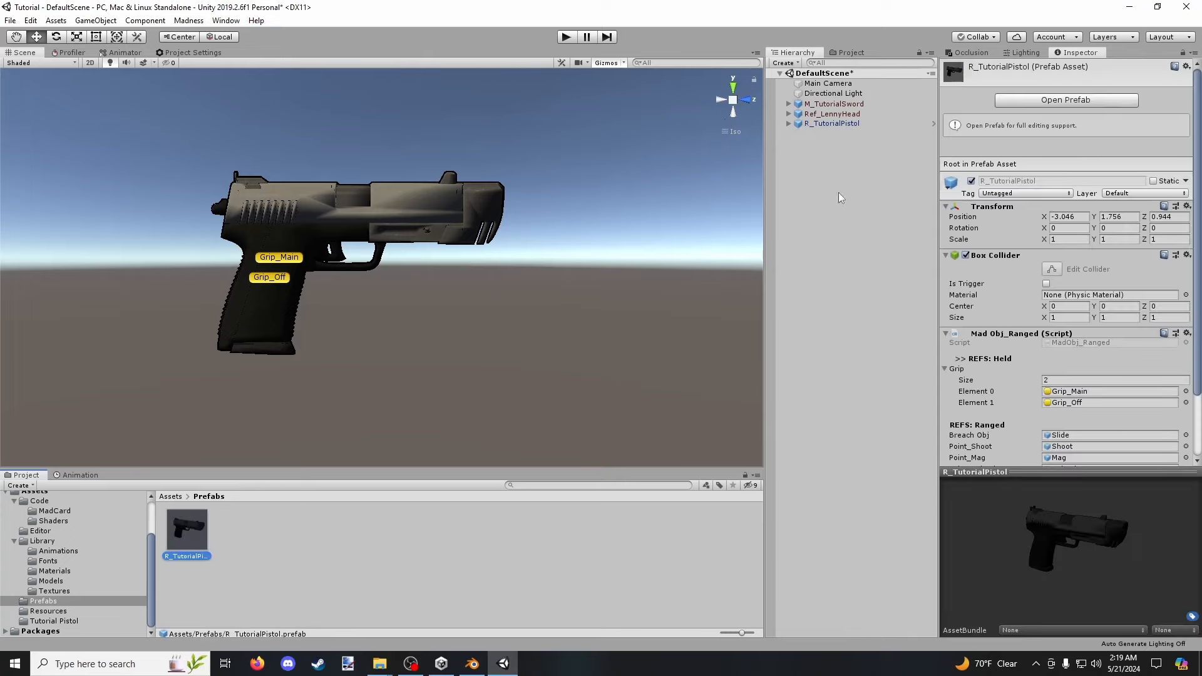
click(1020, 631)
click(1026, 613)
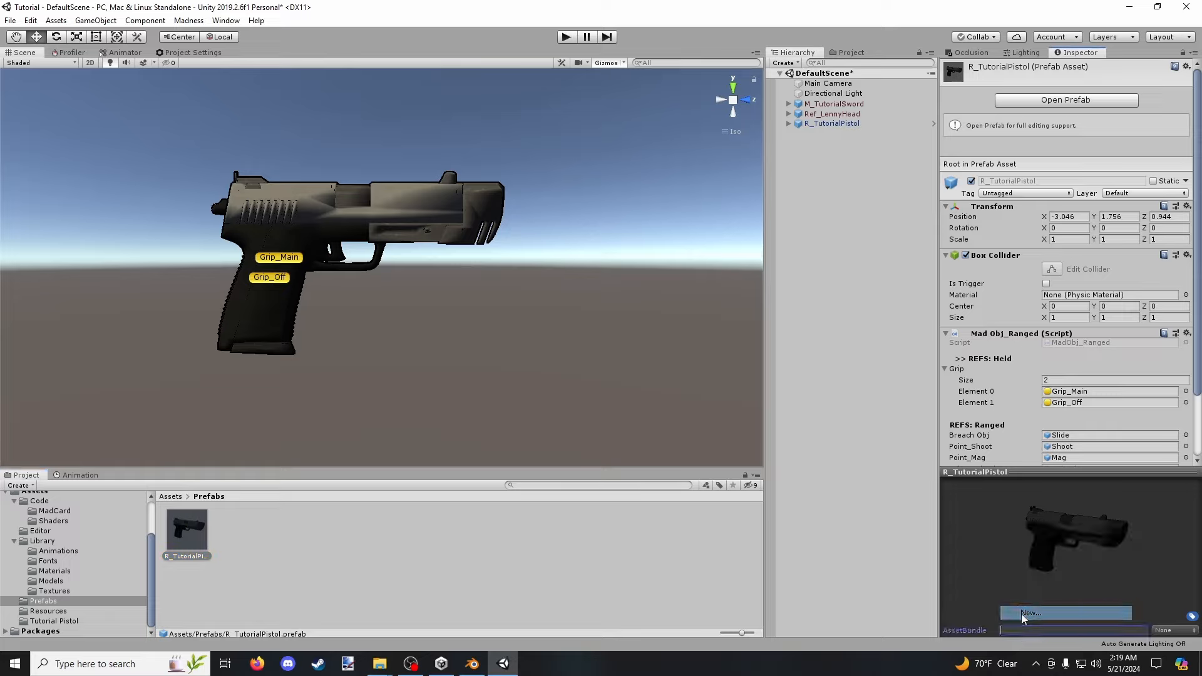
click(496, 580)
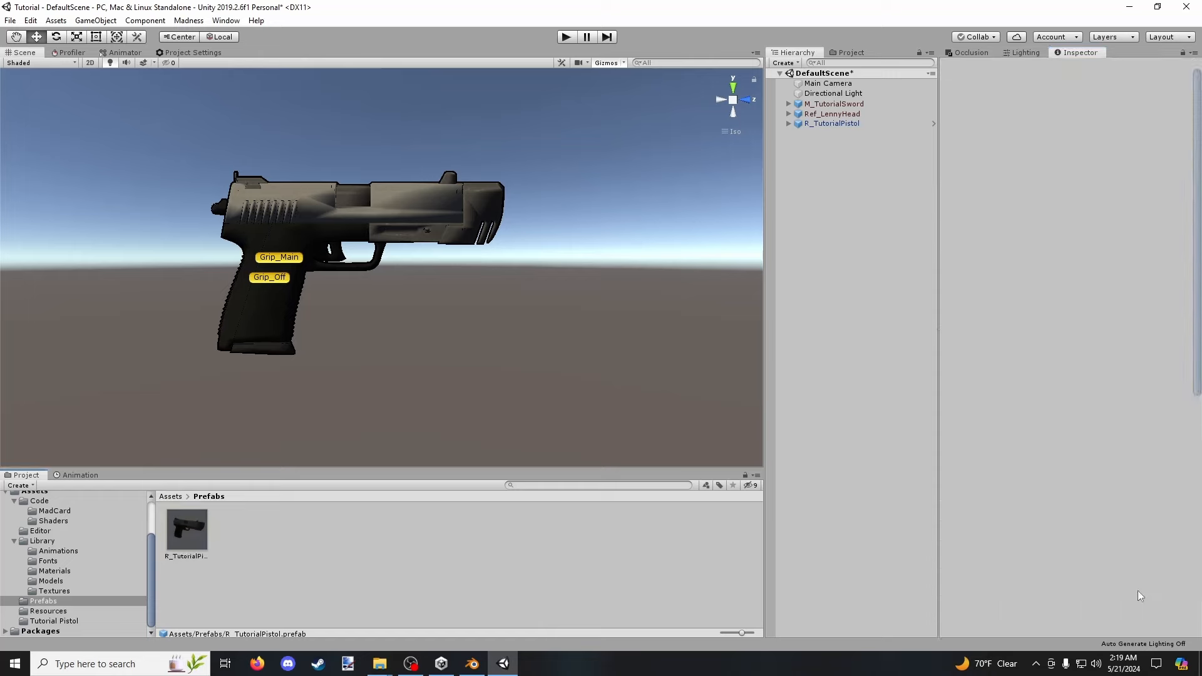
Assign the R_TutorialPistol prefab to a new AssetBundle named tutorialpistol.
click(201, 521)
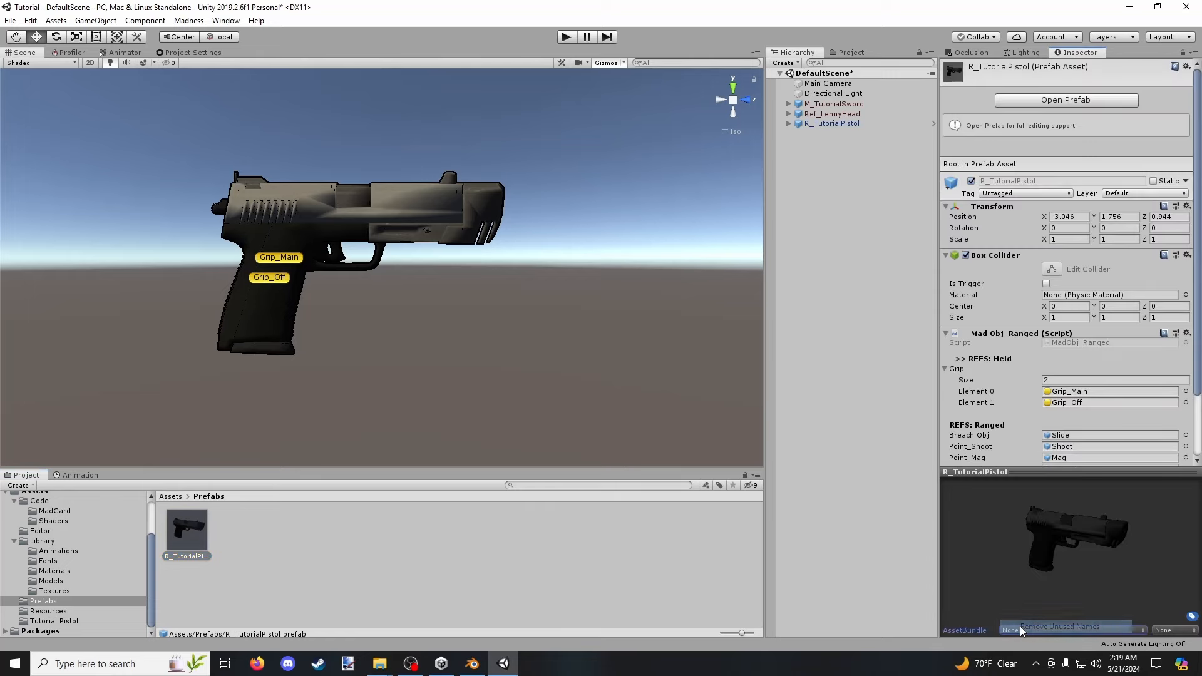
click(1020, 628)
click(1019, 608)
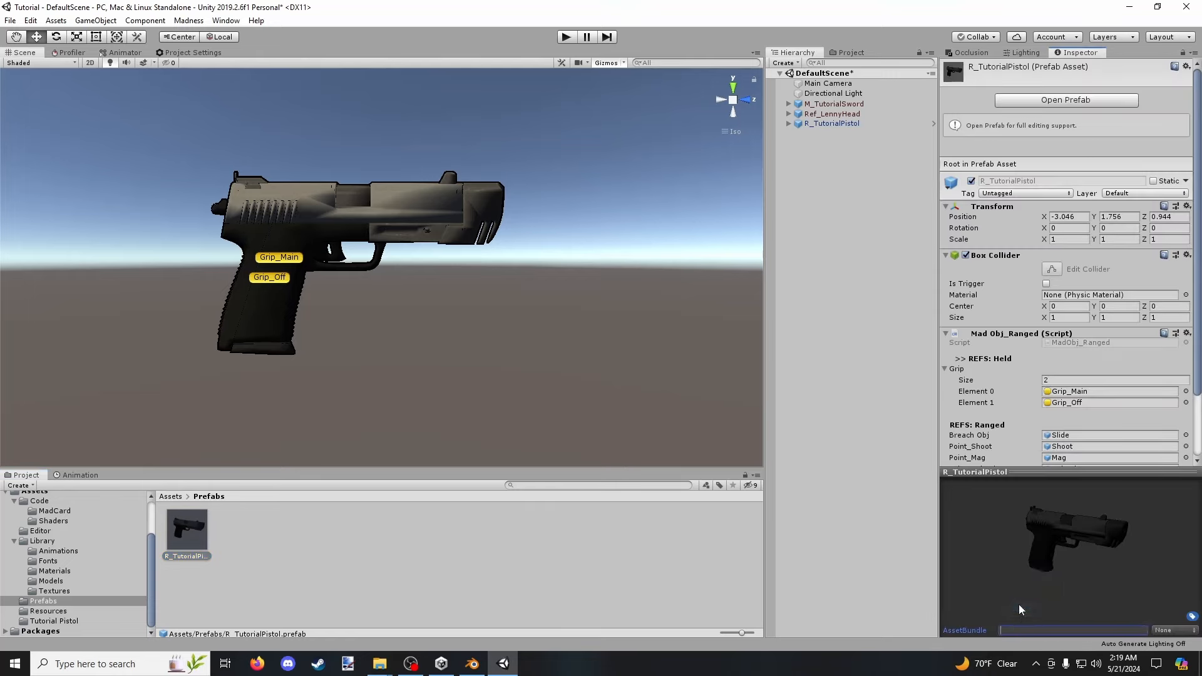
text(tutorialpistol)
key(Return)
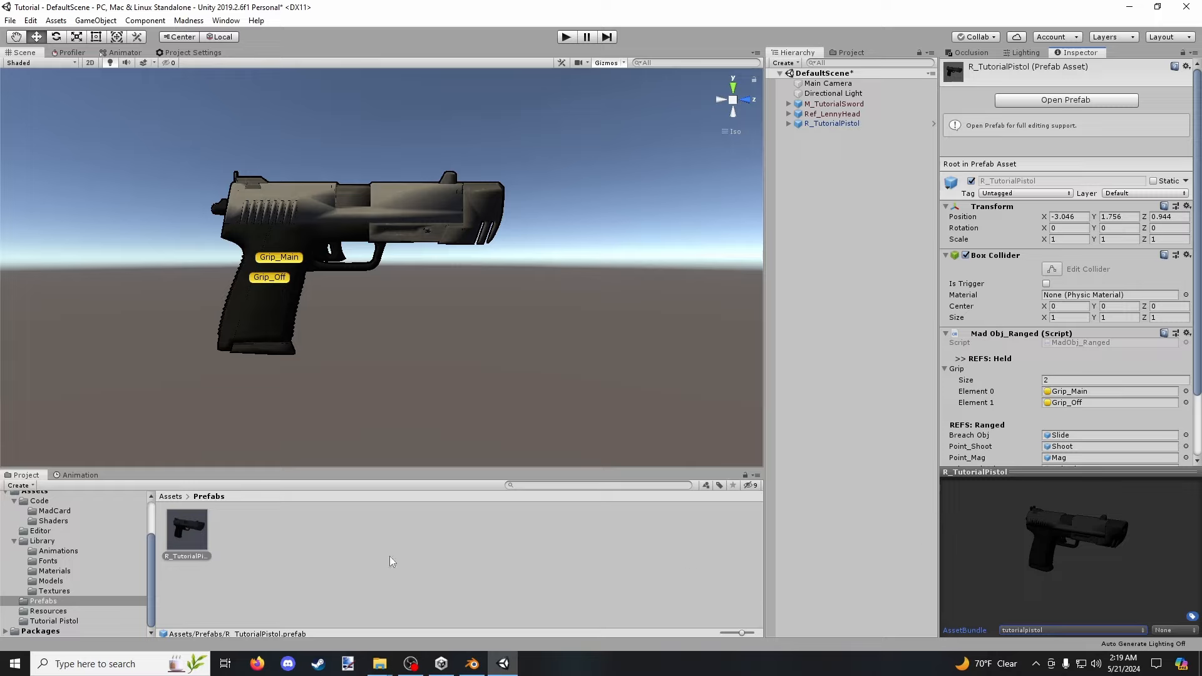
click(316, 559)
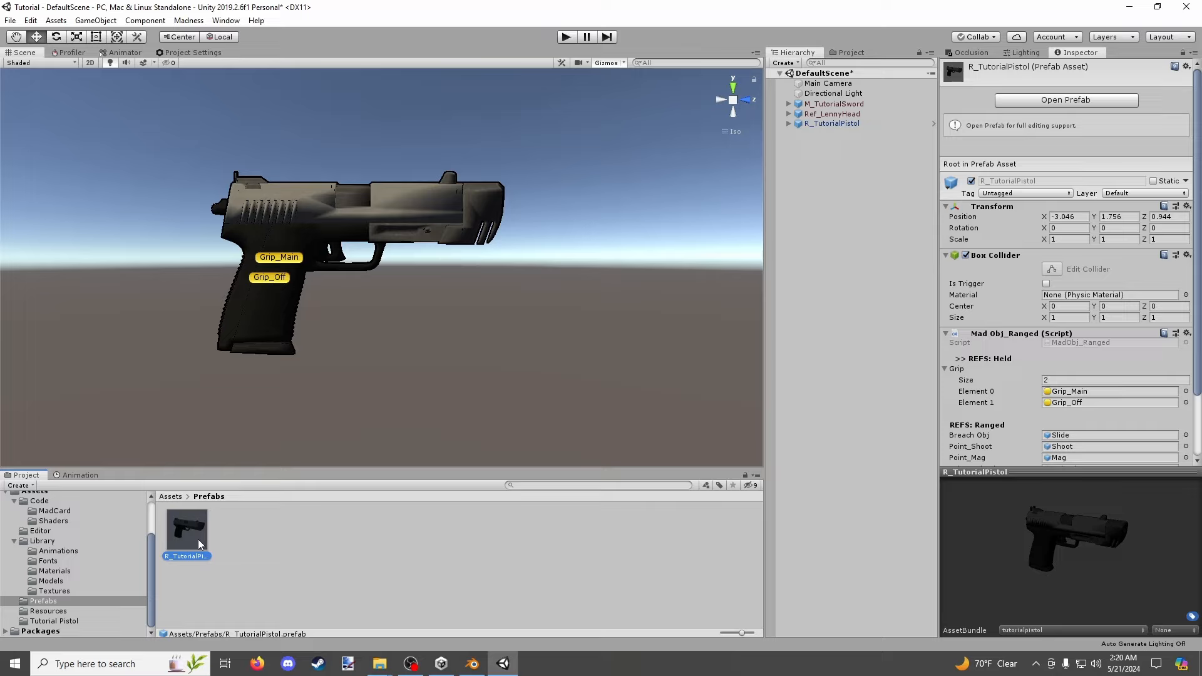
Build the project's asset bundles with the Madness tools.
click(197, 23)
mouse_move(247, 35)
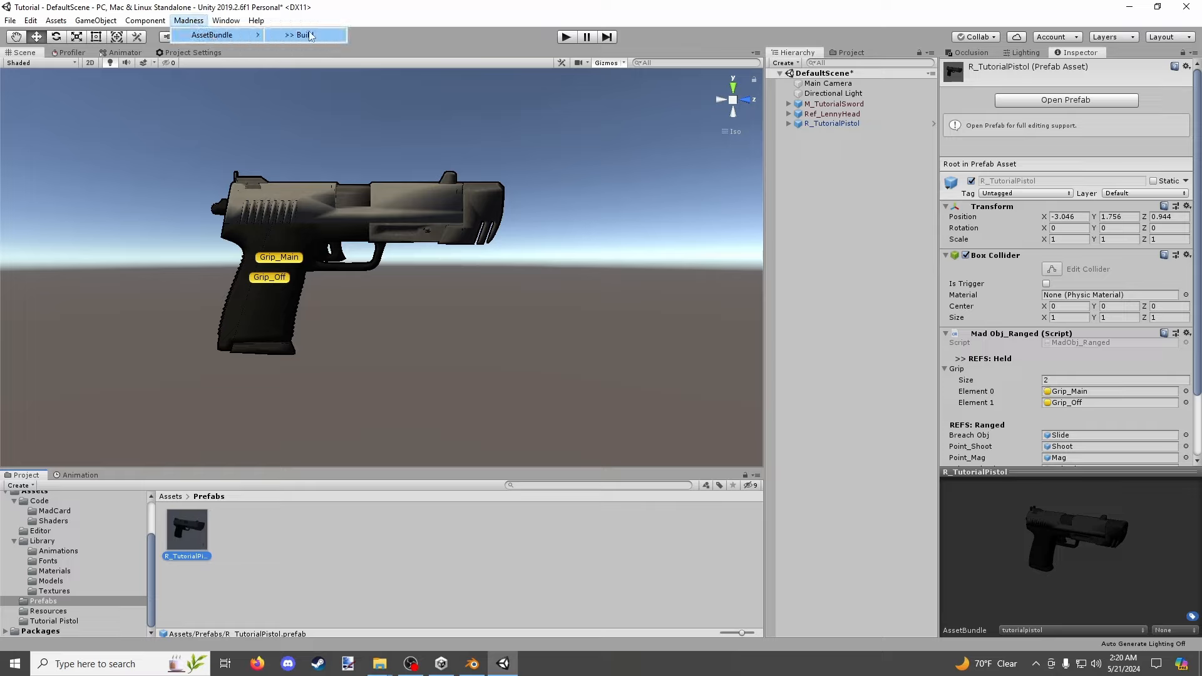
click(311, 35)
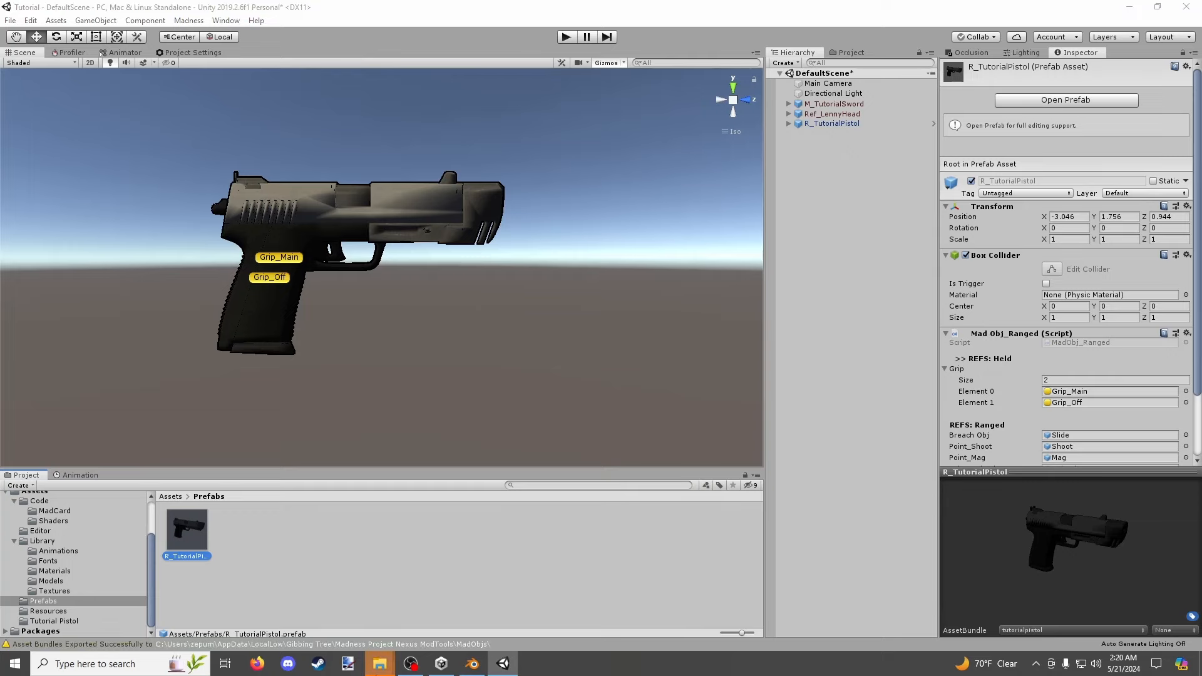
Switch to the MadObjs export folder in File Explorer and copy tutorialpistol.mobj.
mouse_move(380, 663)
click(501, 598)
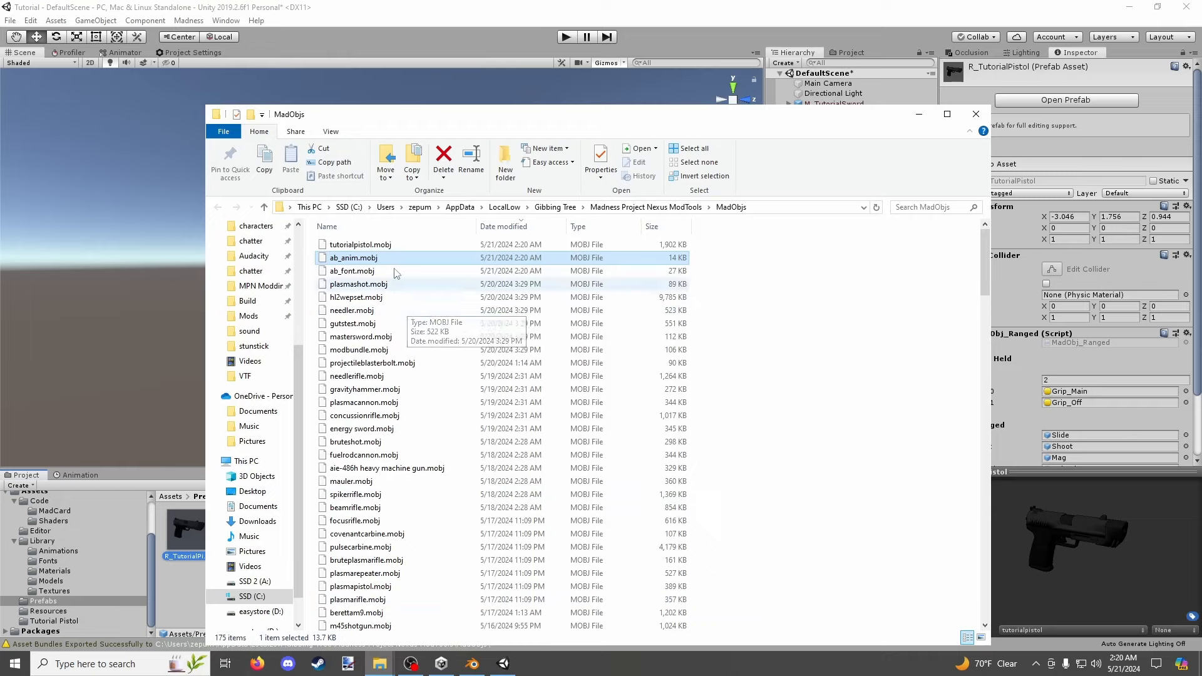
click(388, 247)
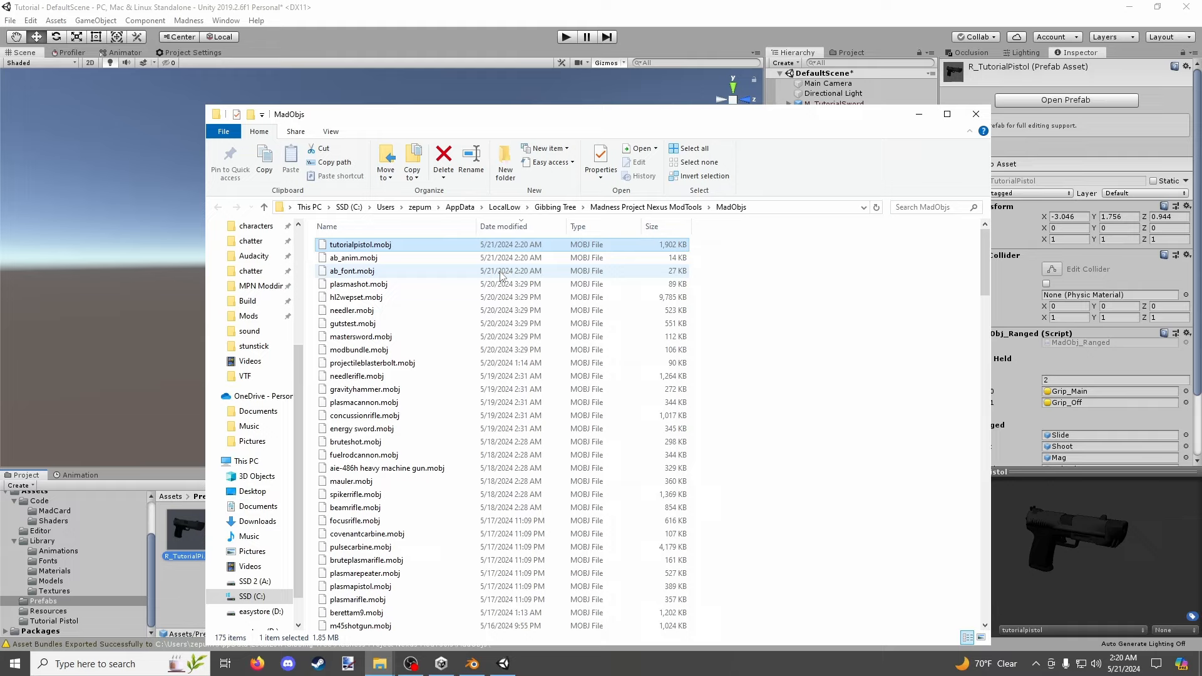
Create a folder named TutorialPistol in the Mods folder of Gibbing Tree's Madness Project Nexus directory.
scroll(266, 315, up, 5)
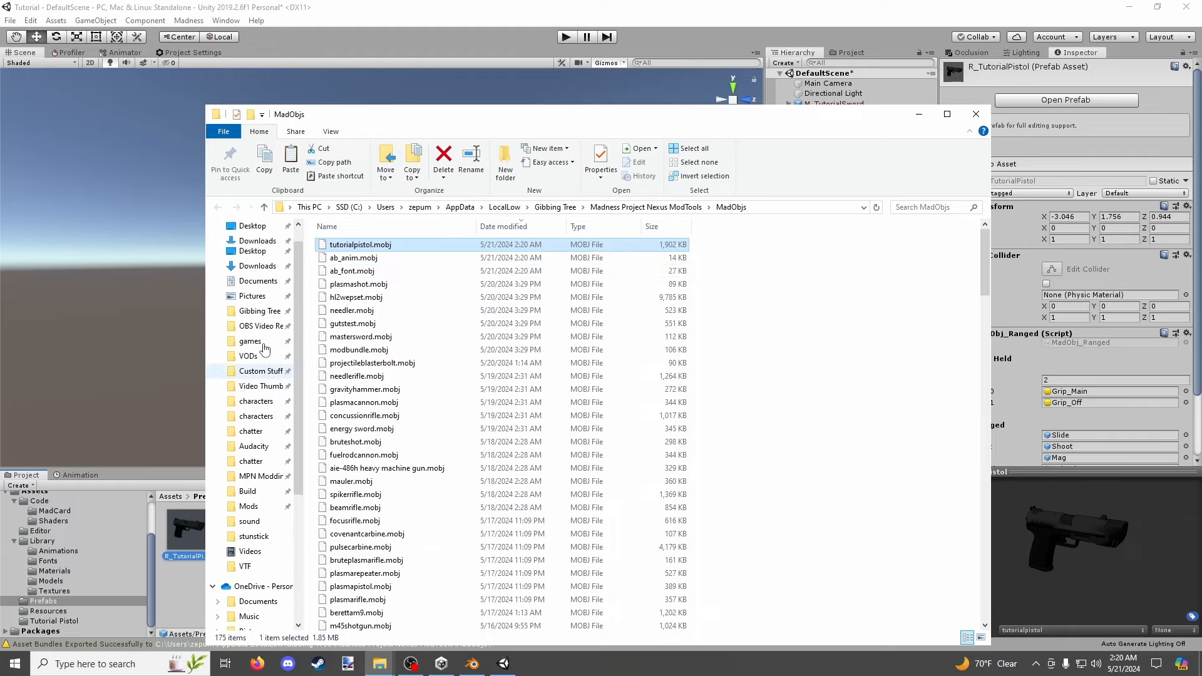
click(266, 312)
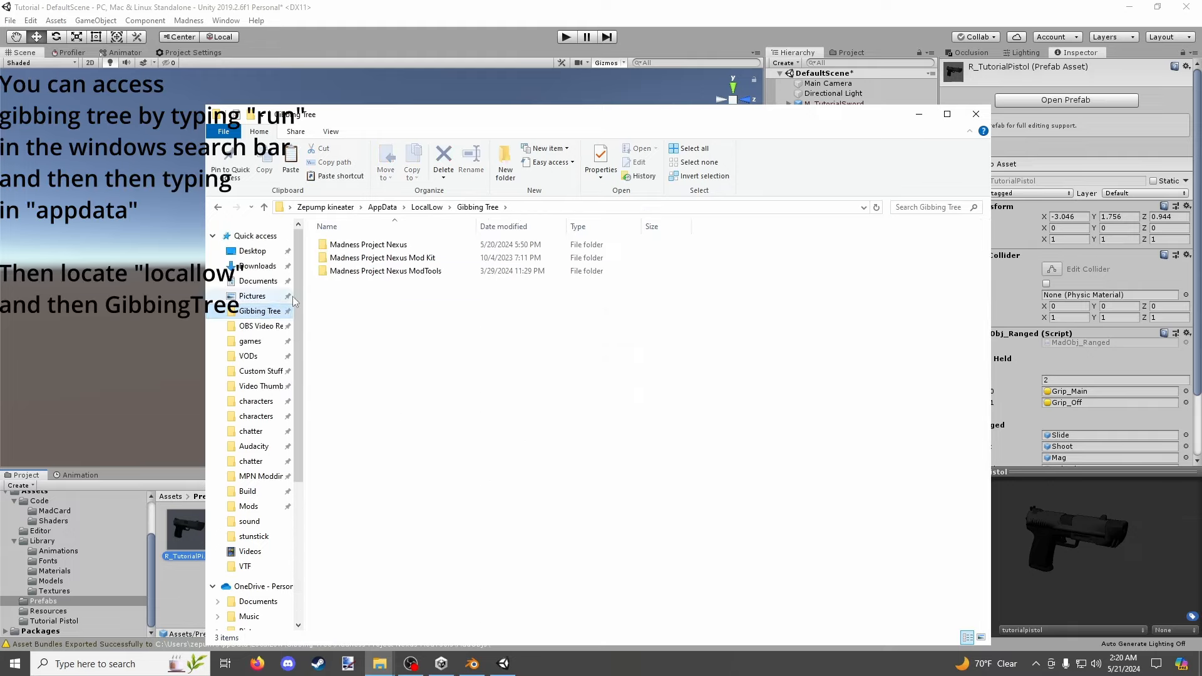
double_click(367, 246)
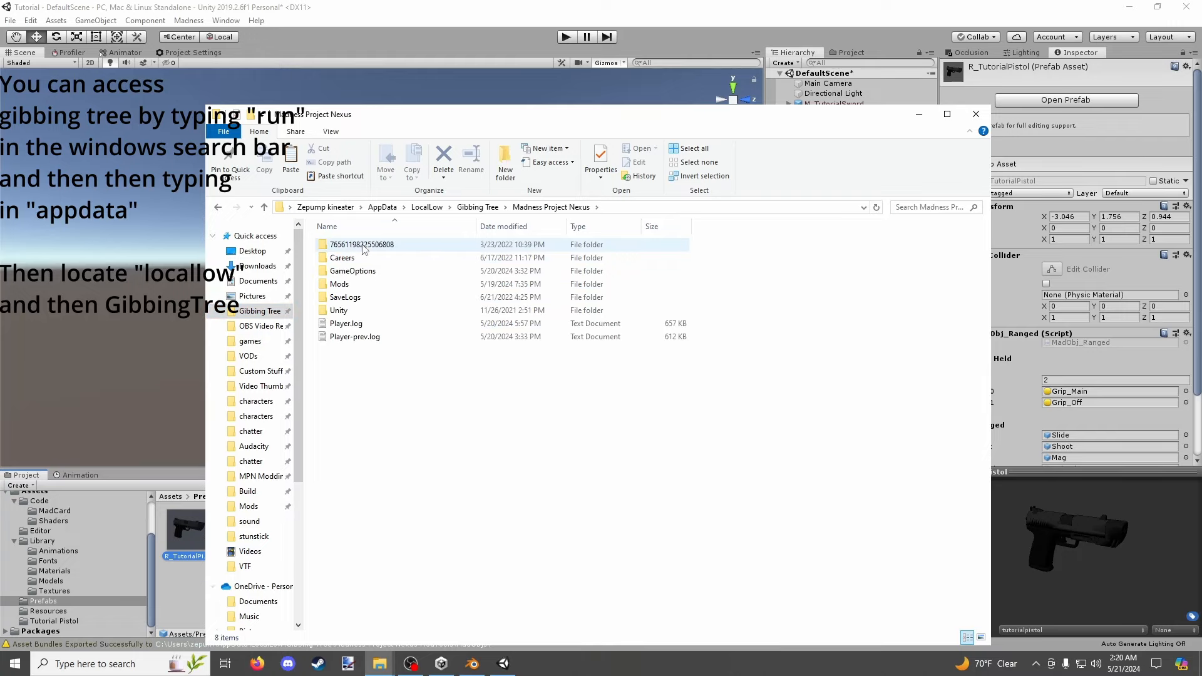
double_click(340, 285)
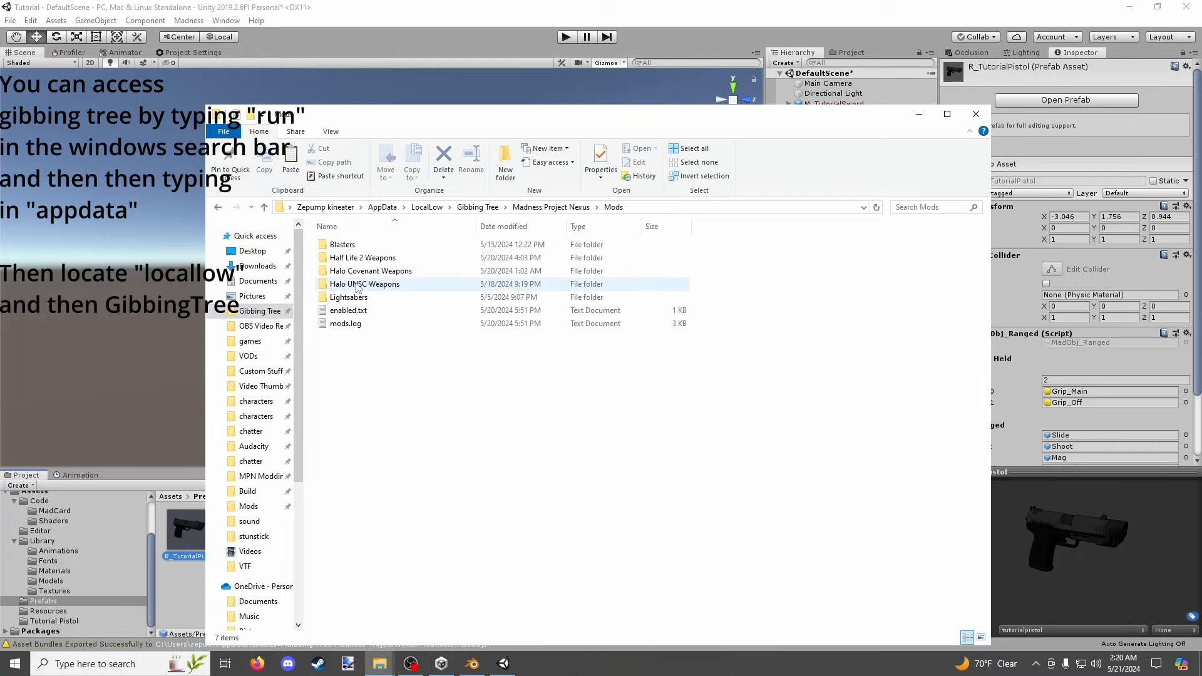
right_click(408, 395)
mouse_move(501, 555)
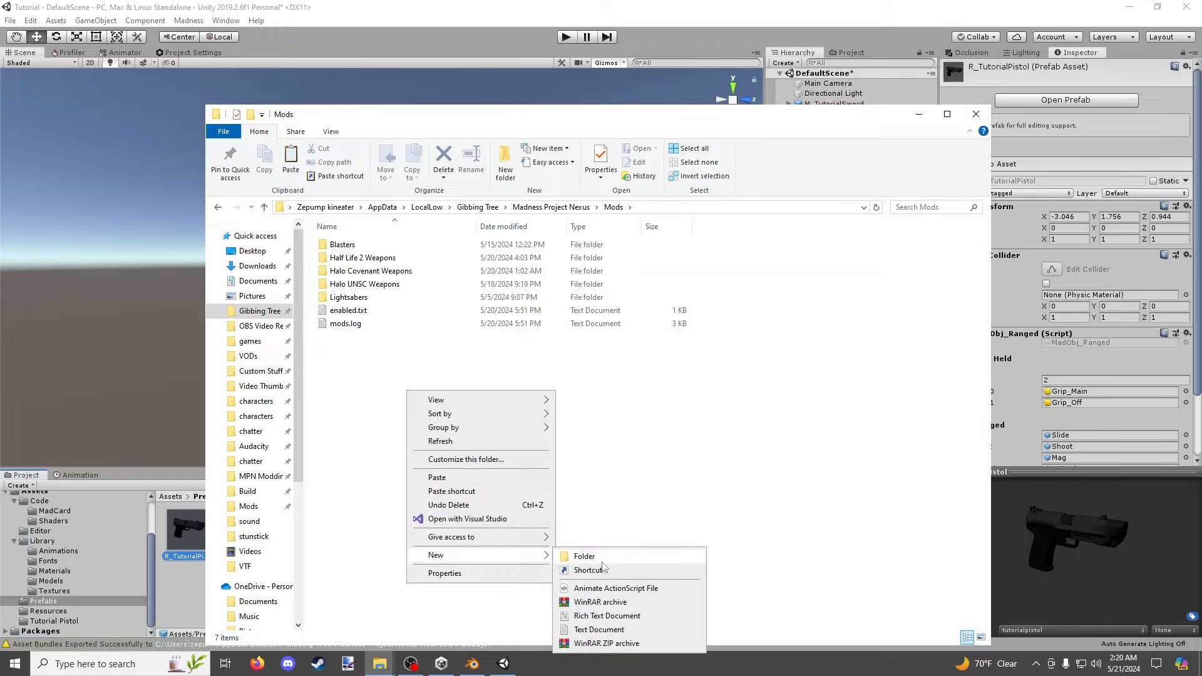
click(601, 557)
text(TutorialPist)
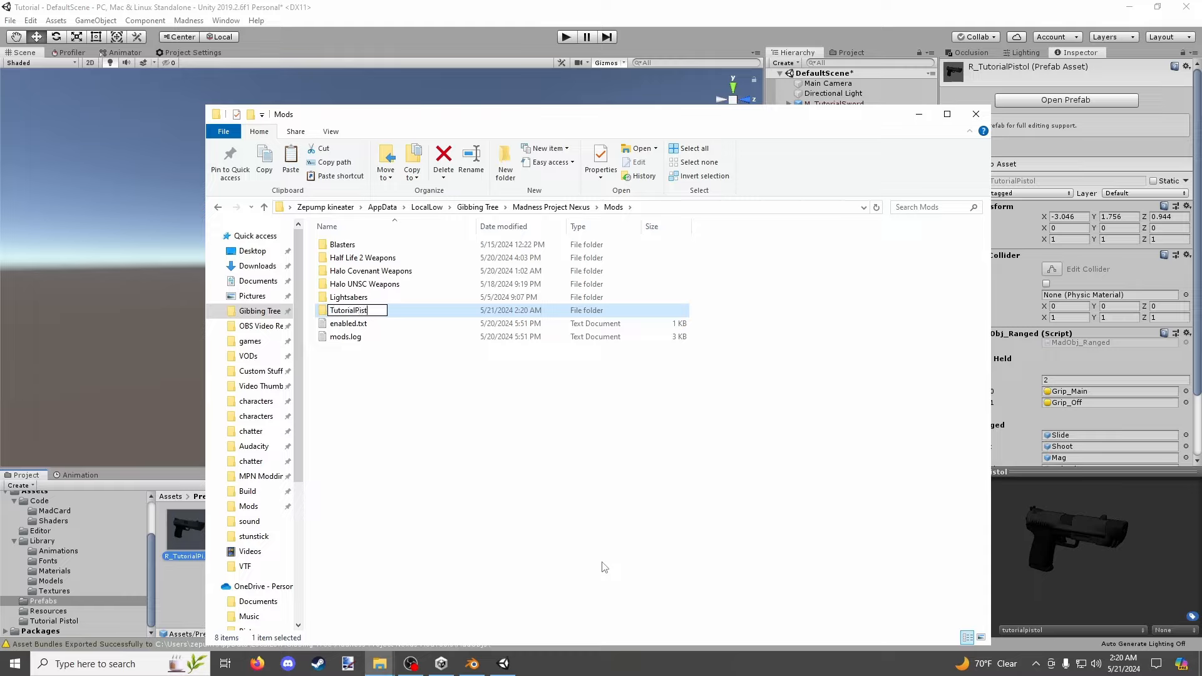
text(ol)
key(Return)
Create a subfolder named Assetbundle inside the new TutorialPistol mod folder.
double_click(408, 312)
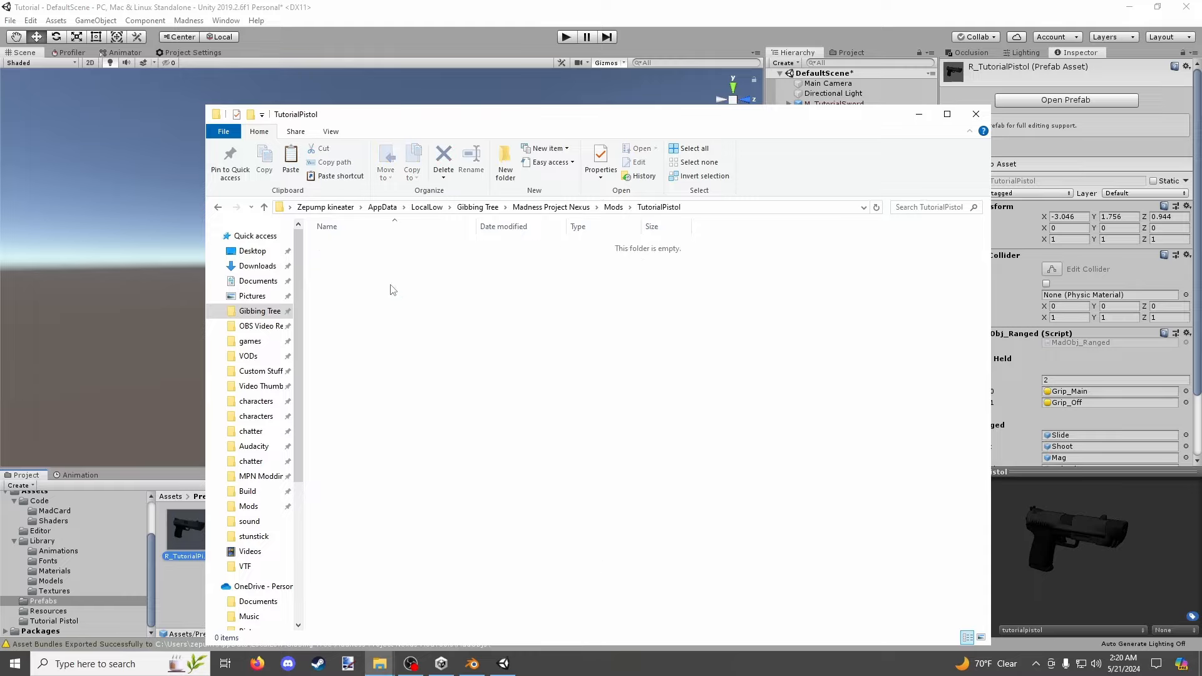
right_click(390, 287)
mouse_move(473, 451)
click(622, 452)
text(Asee)
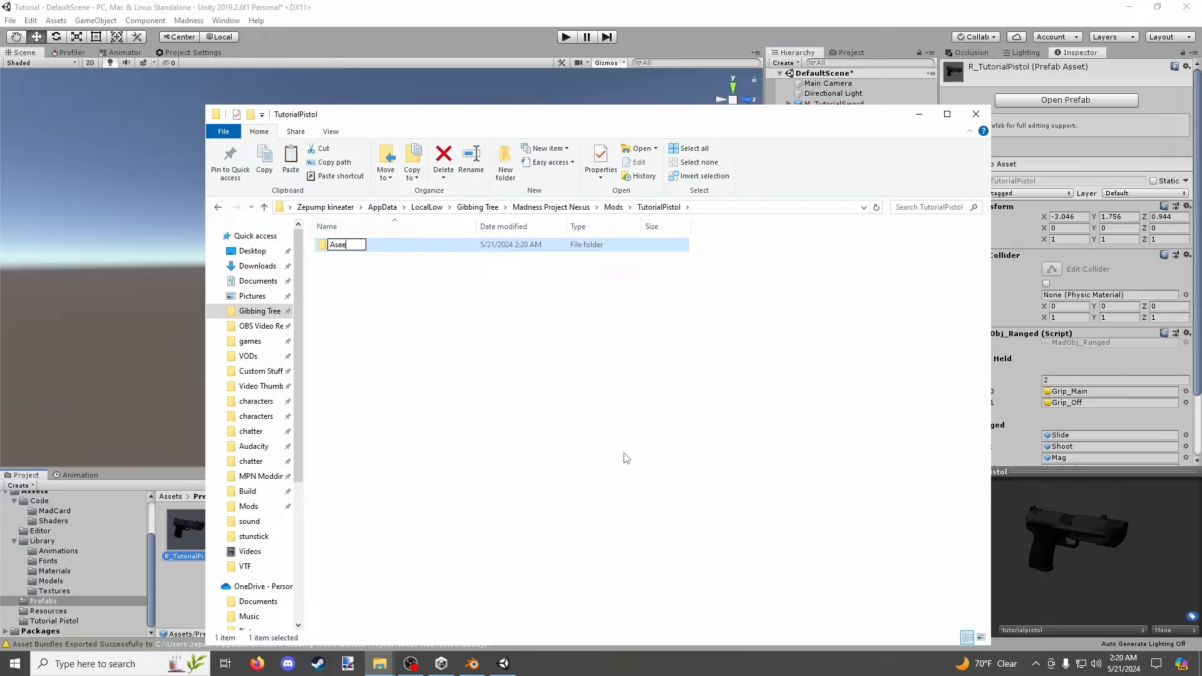
key(BackSpace)
key(BackSpace)
text(setbundle)
key(Return)
Paste the copied tutorialpistol.mobj into the Assetbundle folder.
double_click(424, 250)
key(ctrl+v)
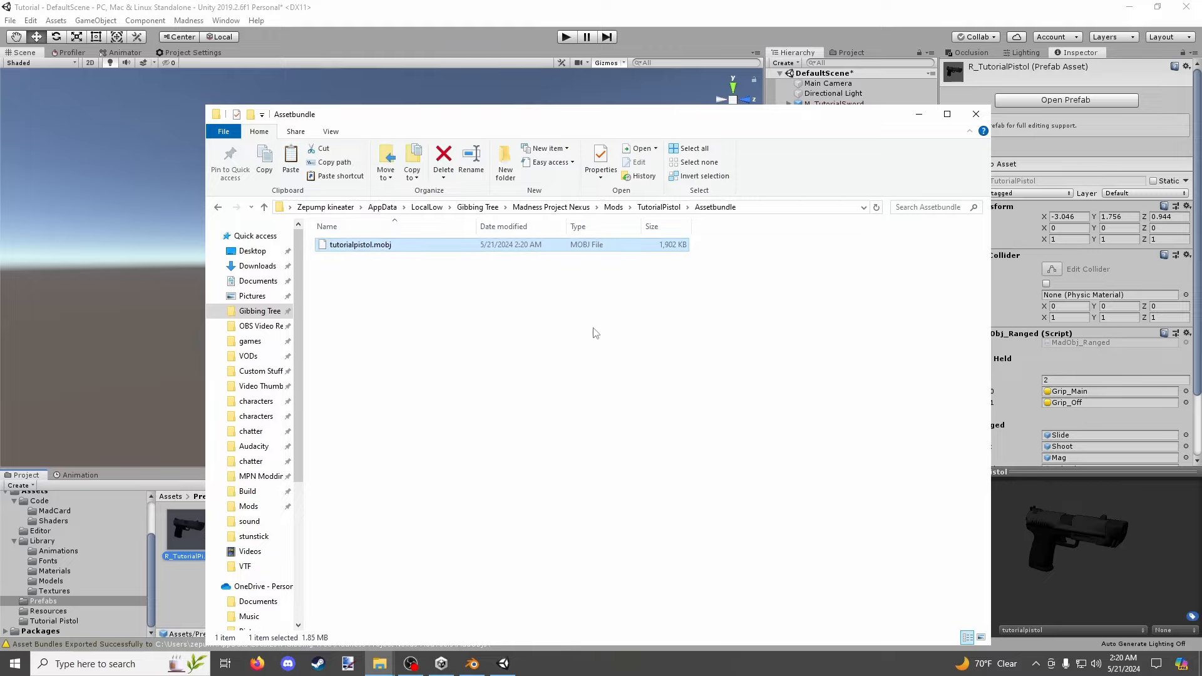
click(523, 347)
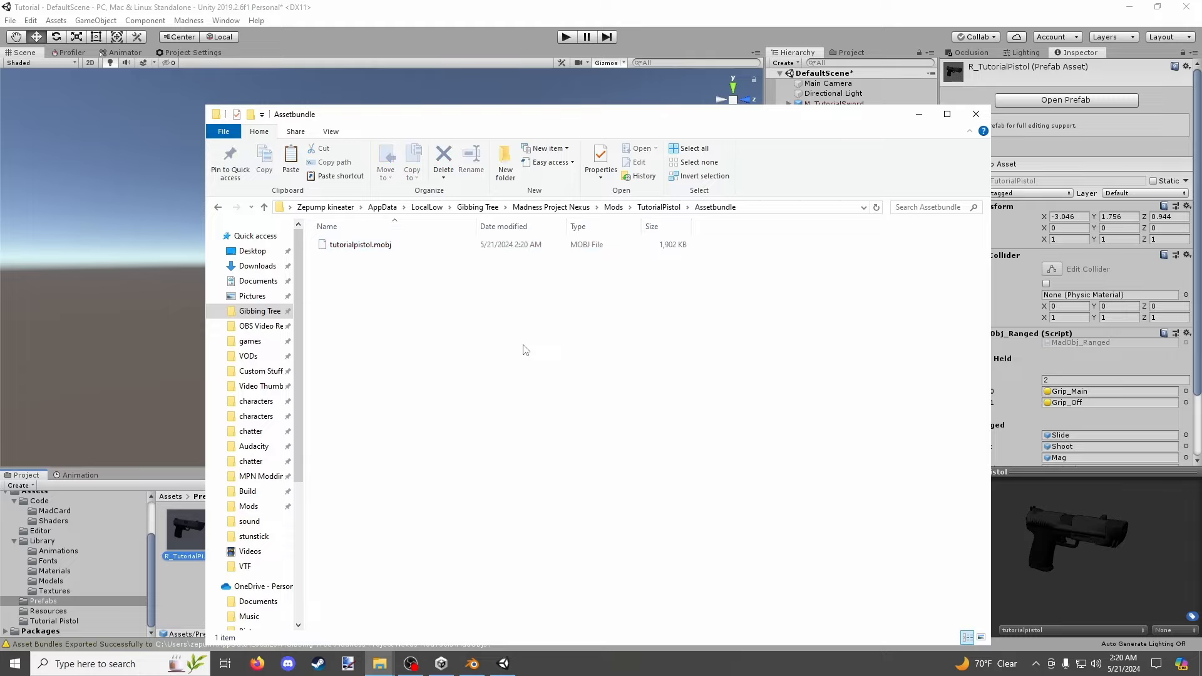
Create a second subfolder named TutorialPistol next to Assetbundle in the mod folder.
key(BackSpace)
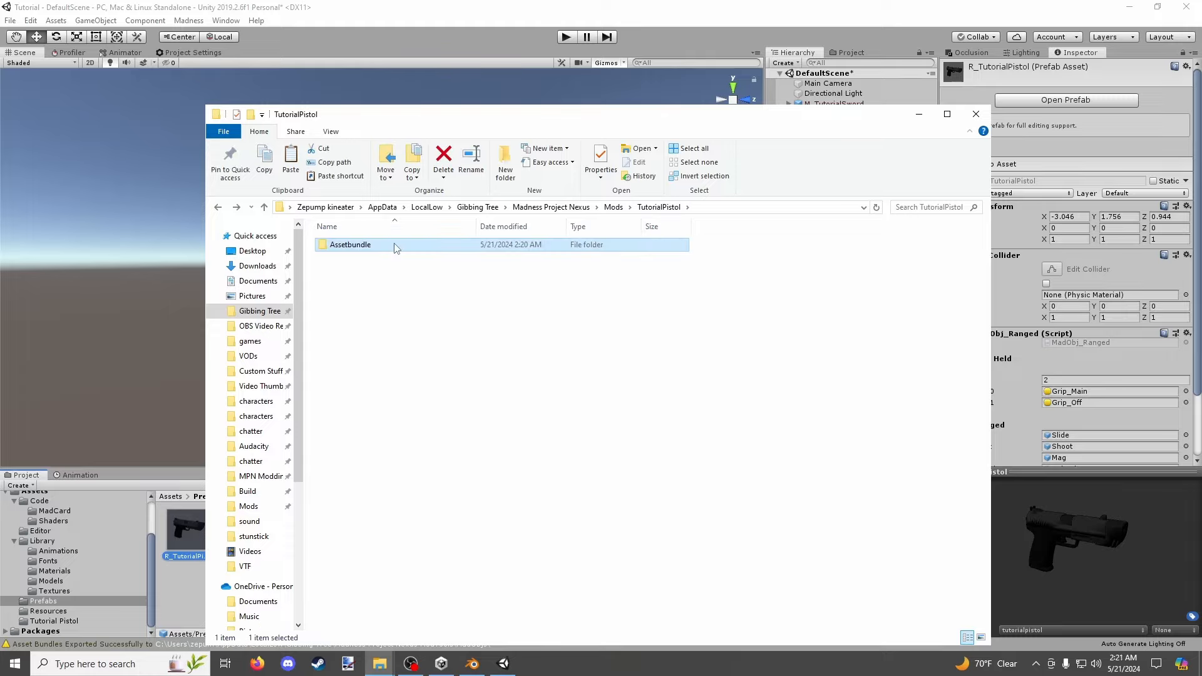
right_click(408, 293)
mouse_move(460, 458)
click(612, 458)
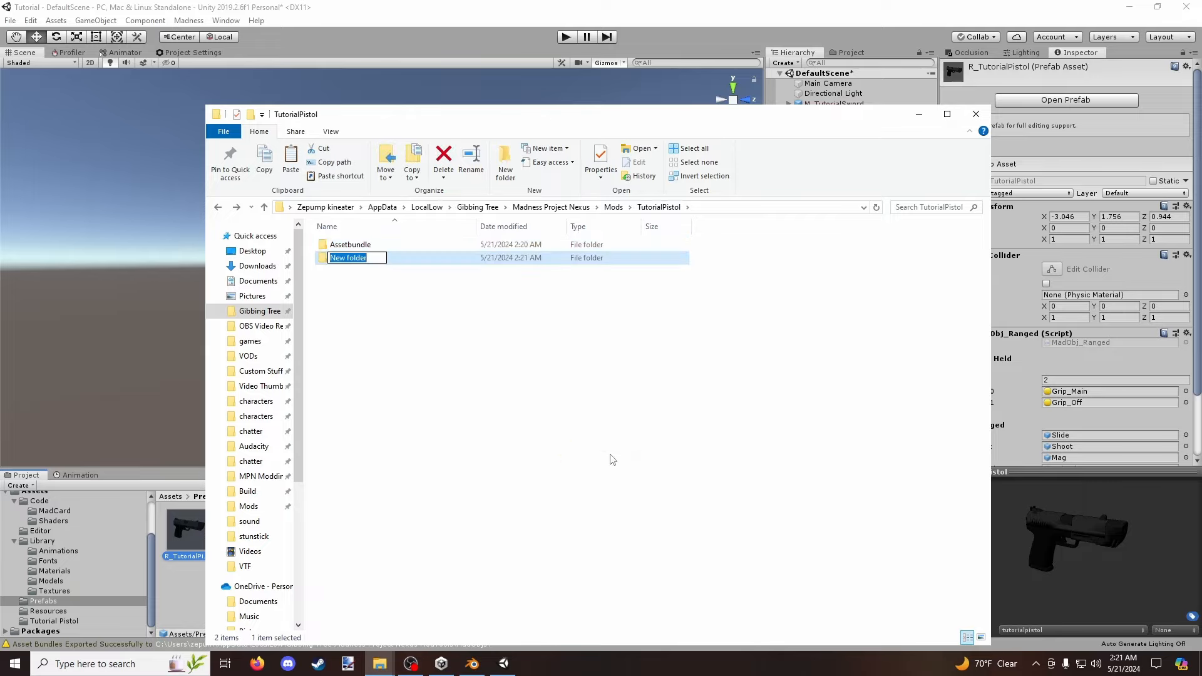
text(TutorialPistol)
key(Return)
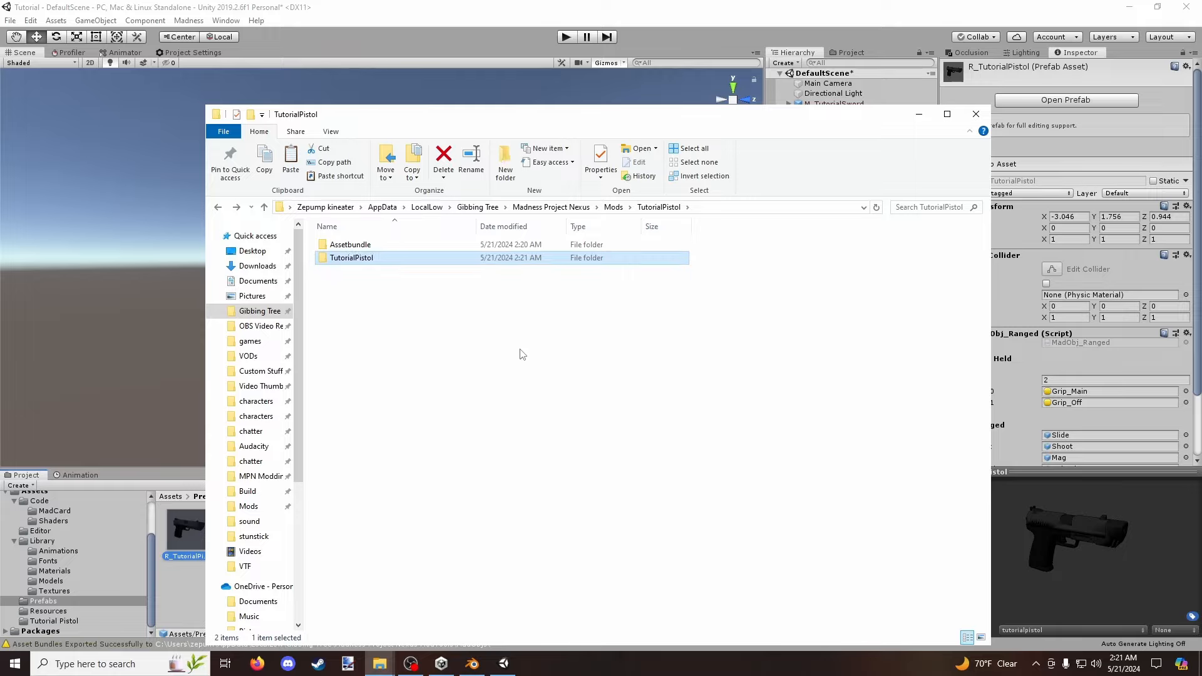
Copy info.txt from the Blasters mod into the TutorialPistol mod folder and open the copy in Notepad.
click(518, 351)
key(alt+Up)
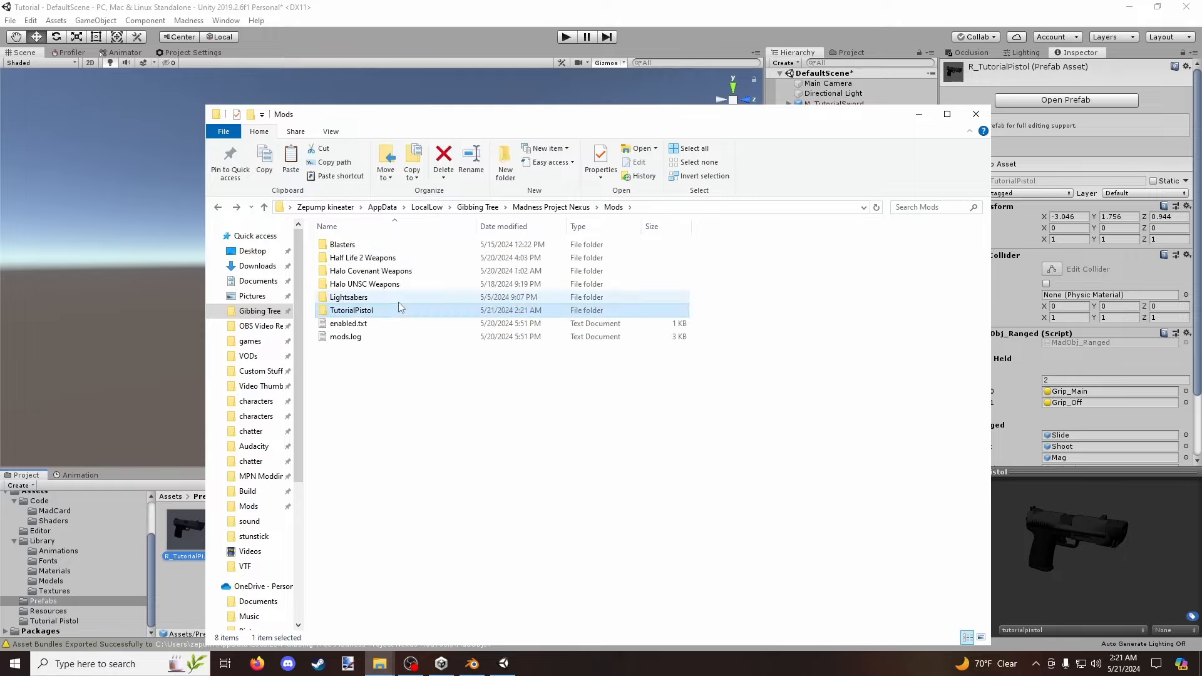
double_click(351, 310)
click(351, 270)
double_click(353, 267)
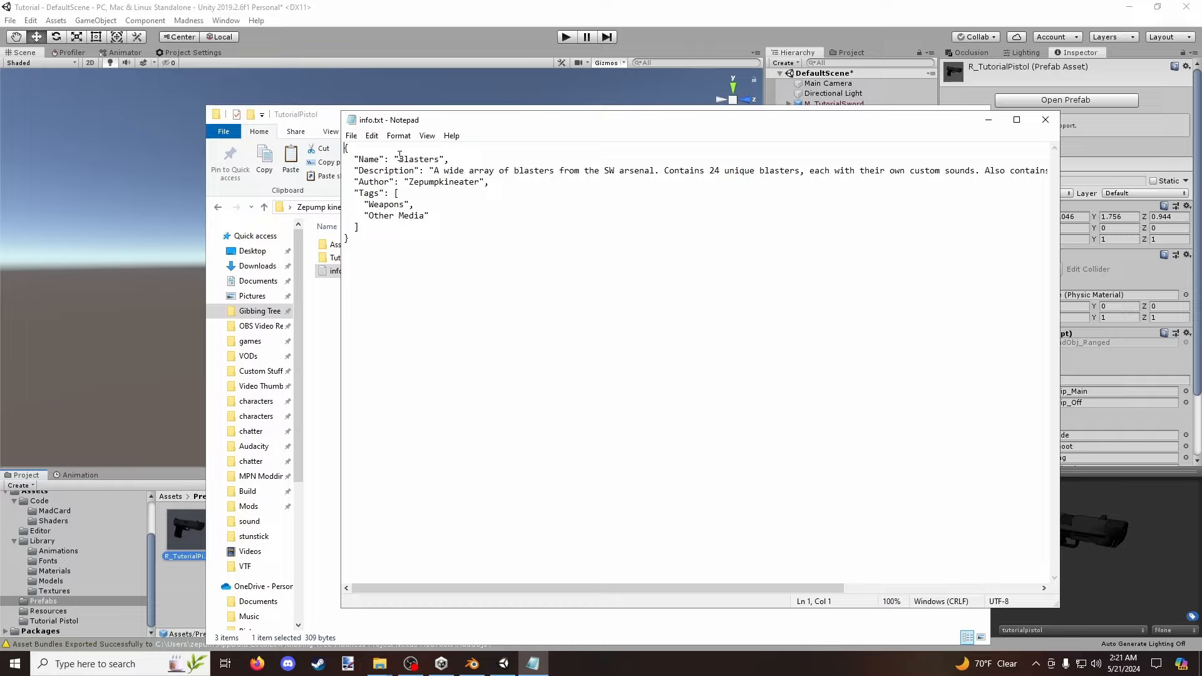
Set the Name in info.txt to TutorialPistol and the Description to Tutorial.
drag(398, 159, 444, 159)
text(TutorialPistol)
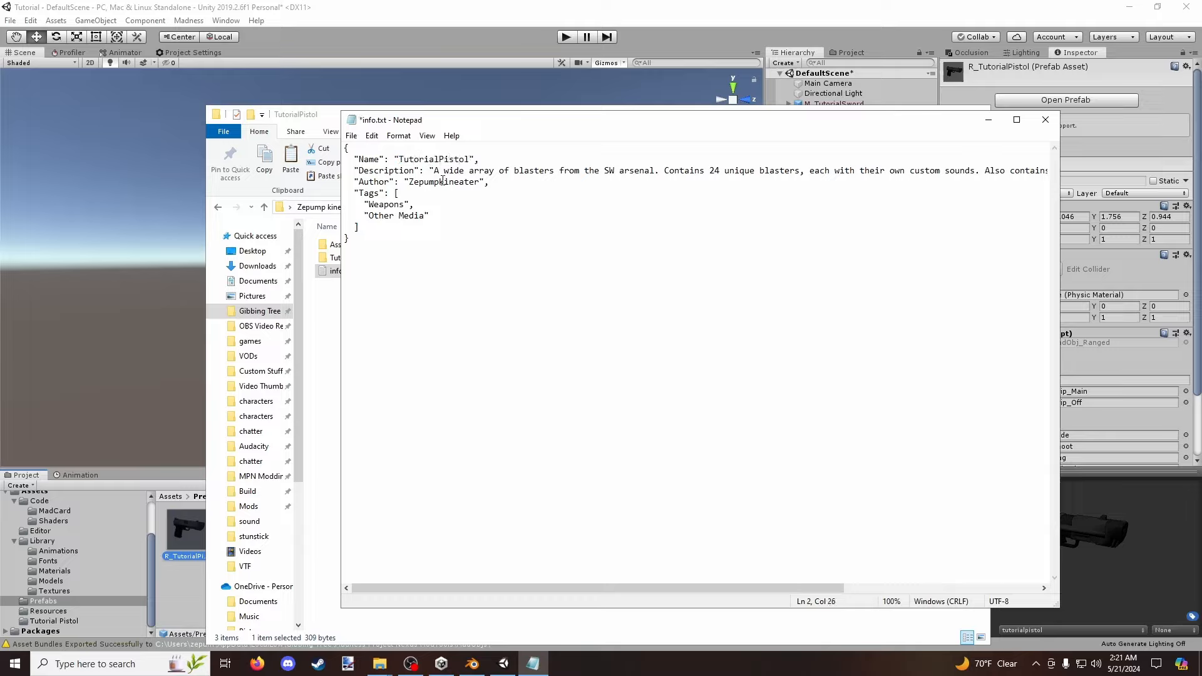
drag(430, 171, 1038, 175)
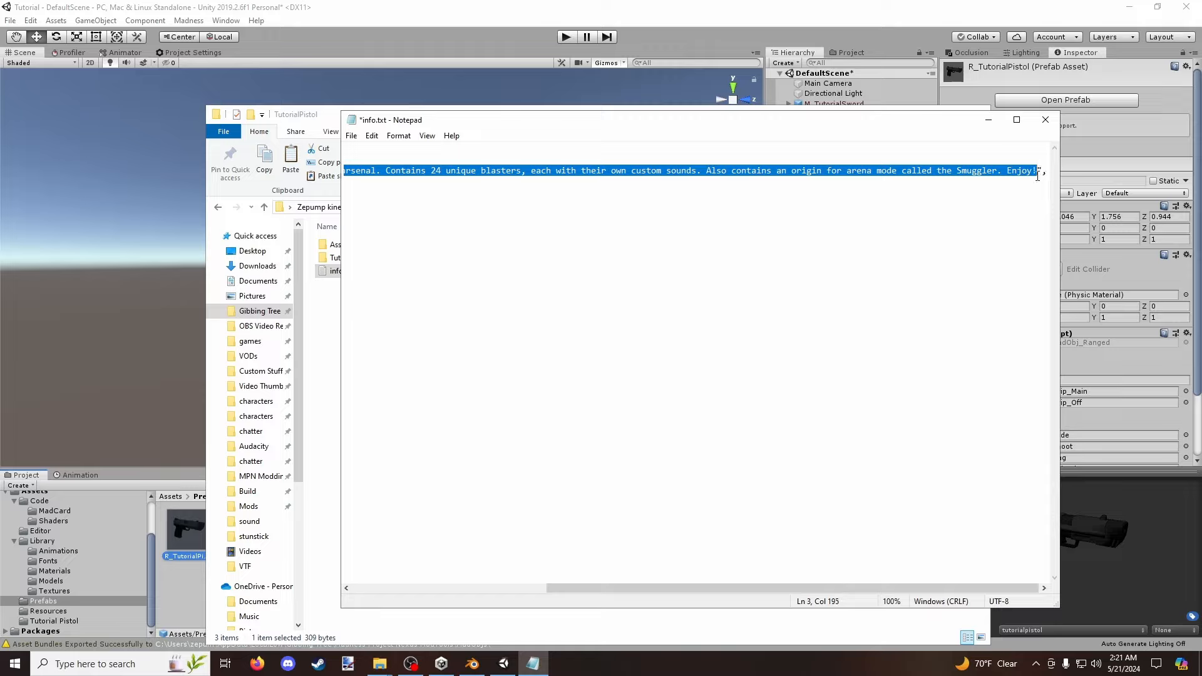
text(Tutorial)
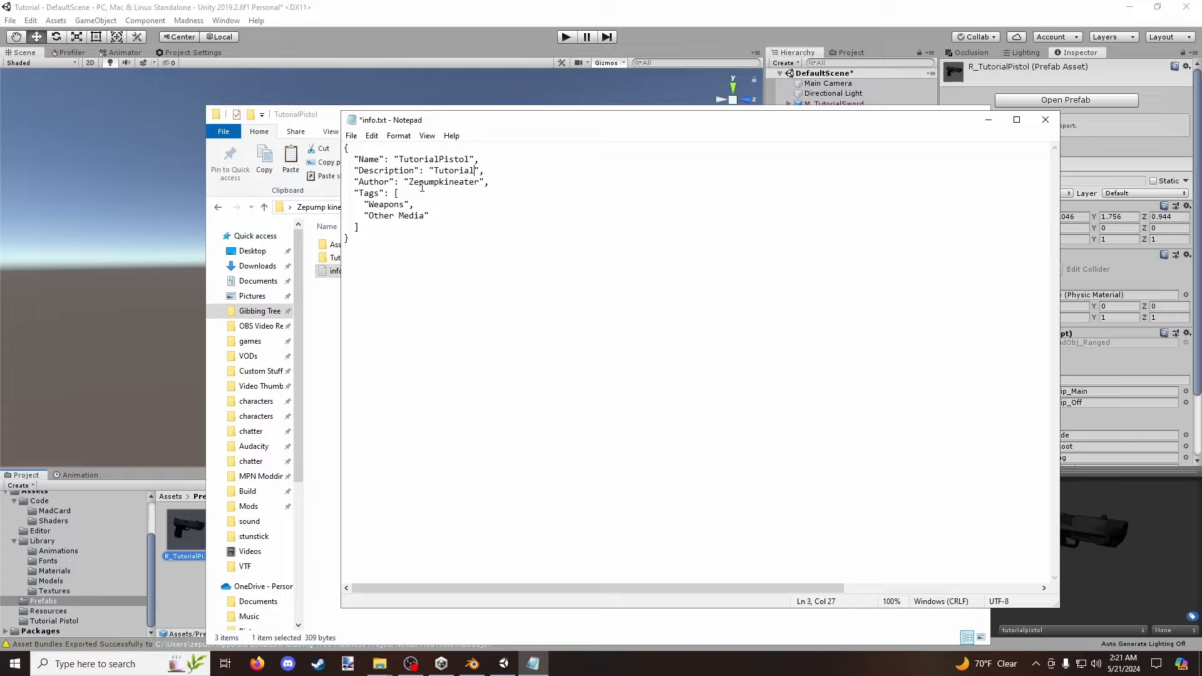
Try adding sample text "Blahblah" after the Author entry, and undo it.
click(501, 181)
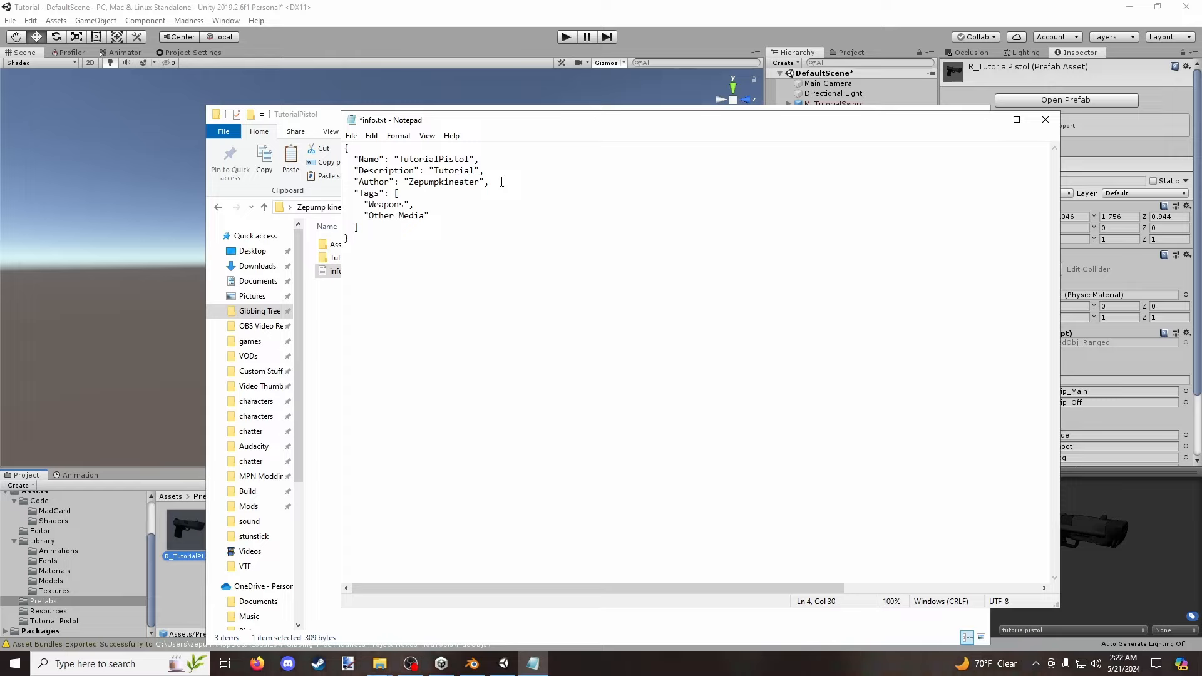
text("Blahblah")
key(ctrl+z)
Replace the two Tags in info.txt with Tutorial and Weapon.
drag(370, 205, 424, 217)
text(Tutorial",     ")
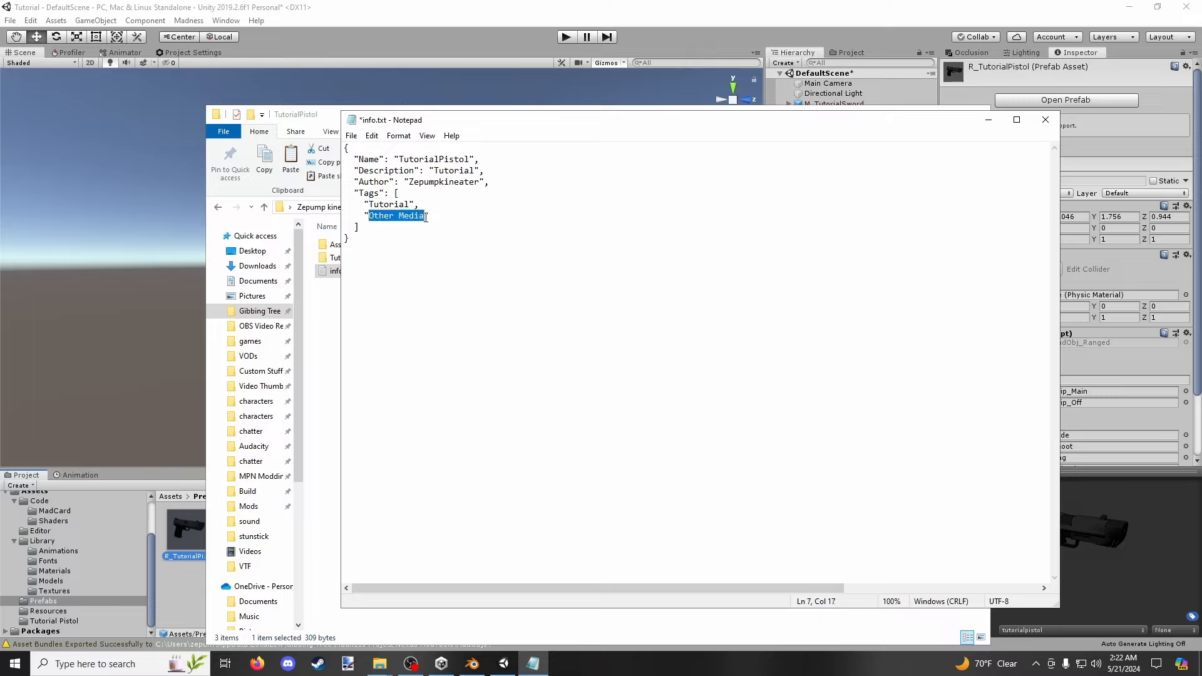
text(Weapon)
Try adding a third tag, "BlahBlah", below Weapon, and remove it along with its extra line and comma.
click(435, 219)
key(Return)
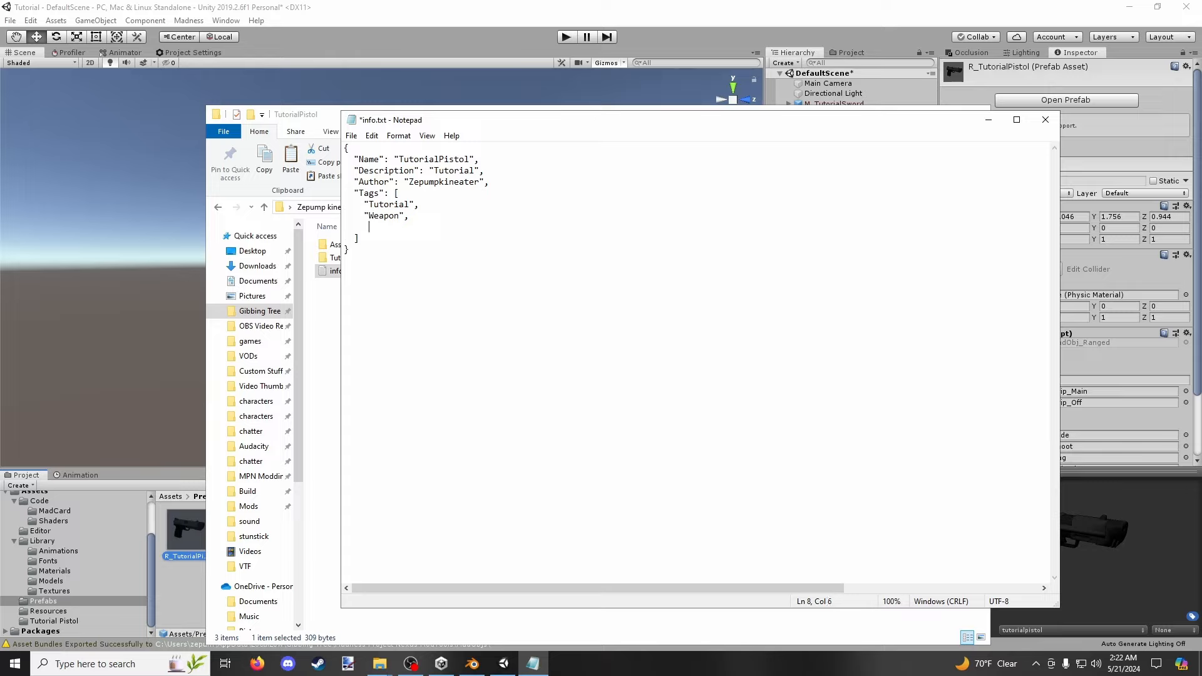
text("BlahBlah)
key(ctrl+z)
key(ctrl+z)
key(ctrl+z)
key(ctrl+z)
key(ctrl+z)
key(BackSpace)
key(BackSpace)
key(BackSpace)
Save the edited info.txt and close Notepad.
key(ctrl+s)
key(alt+F4)
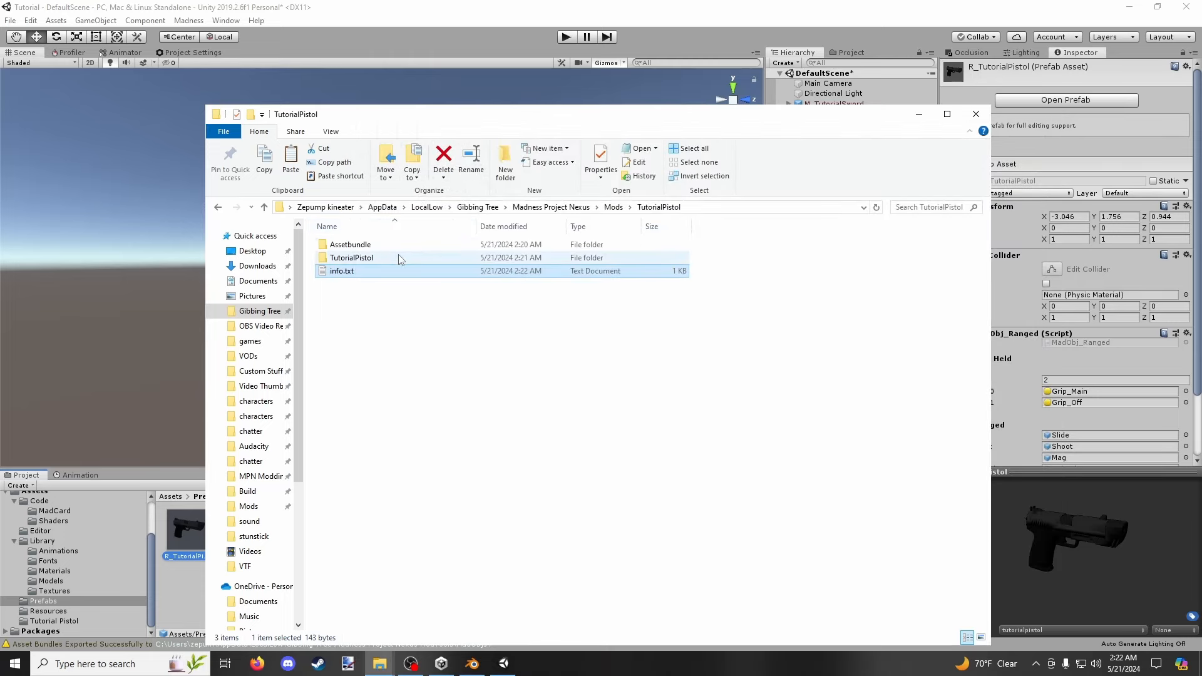
Select both JSON files in the Pistol folder of the Half Life 2 Weapons mod and copy them.
key(BackSpace)
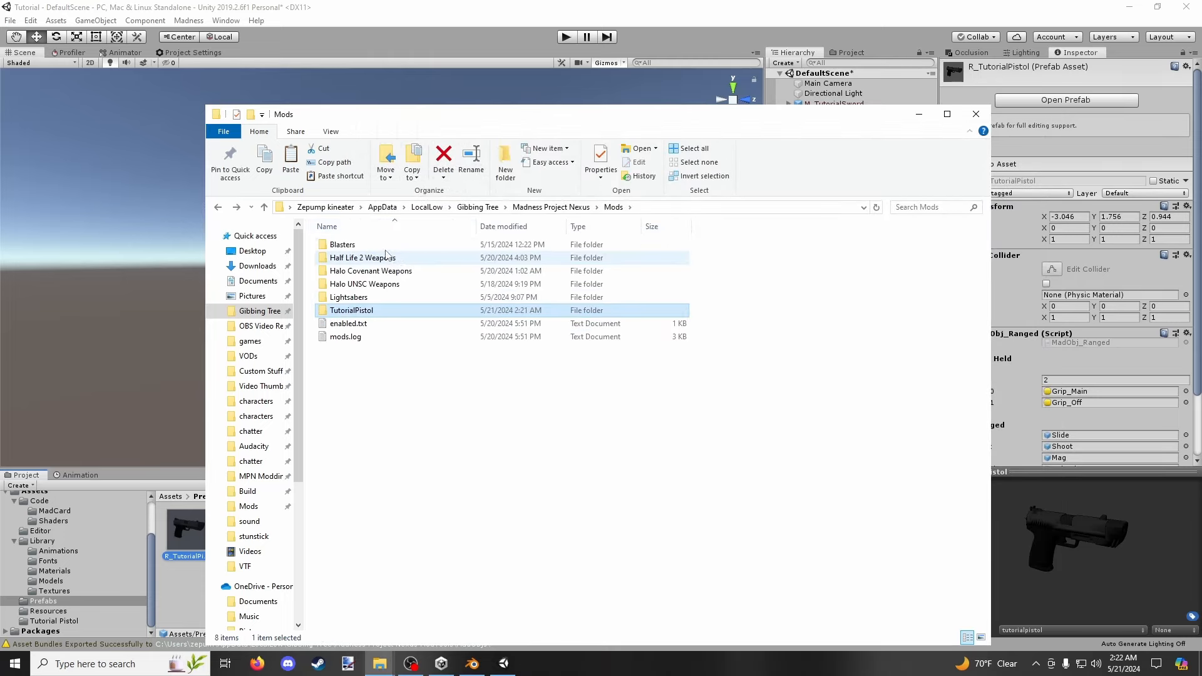
double_click(384, 257)
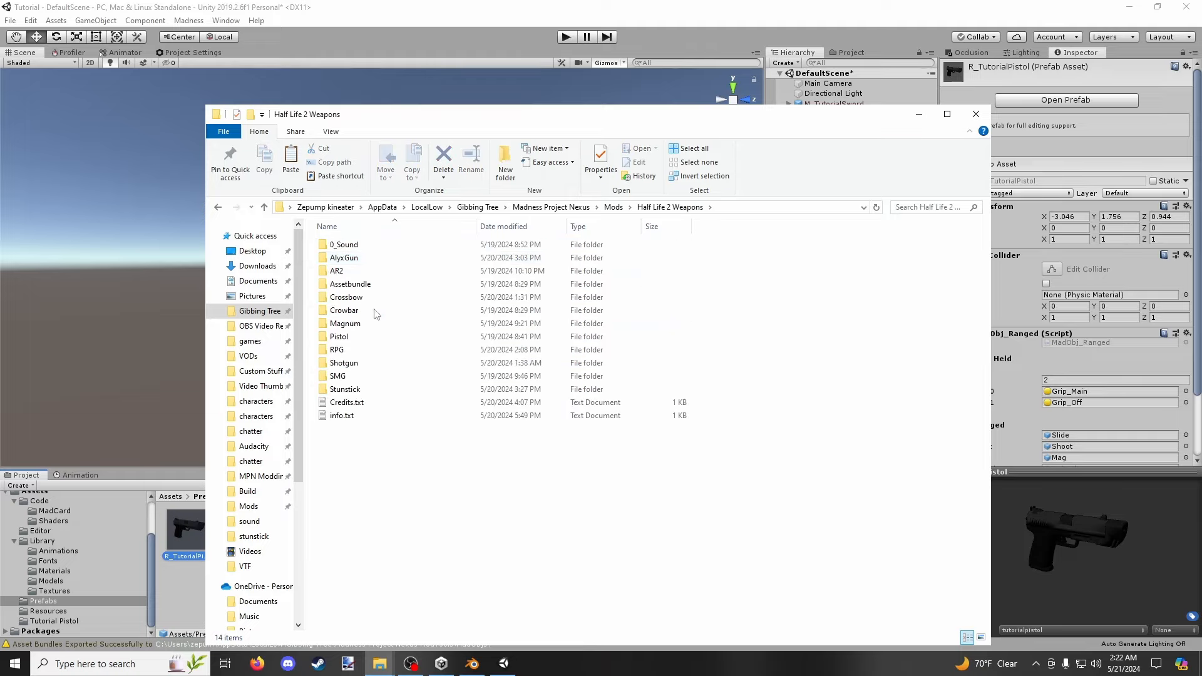
double_click(368, 336)
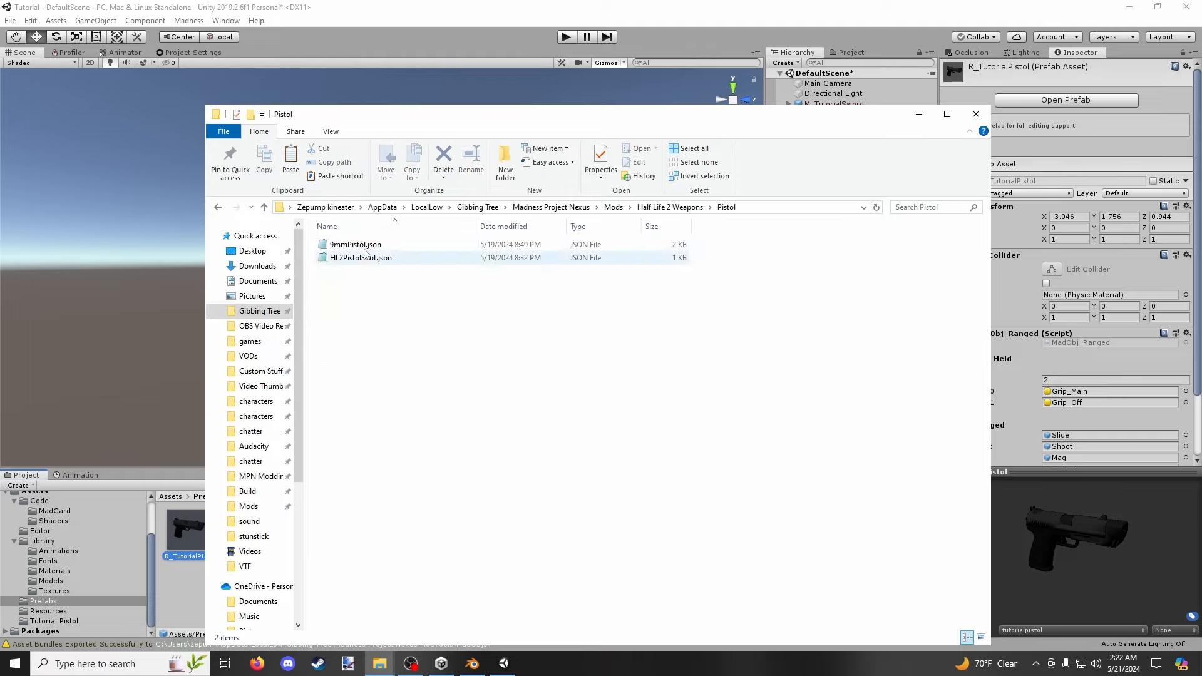
click(365, 246)
key(ctrl+a)
Paste the copied pistol JSON files into the TutorialPistol subfolder of the TutorialPistol mod.
key(BackSpace)
key(BackSpace)
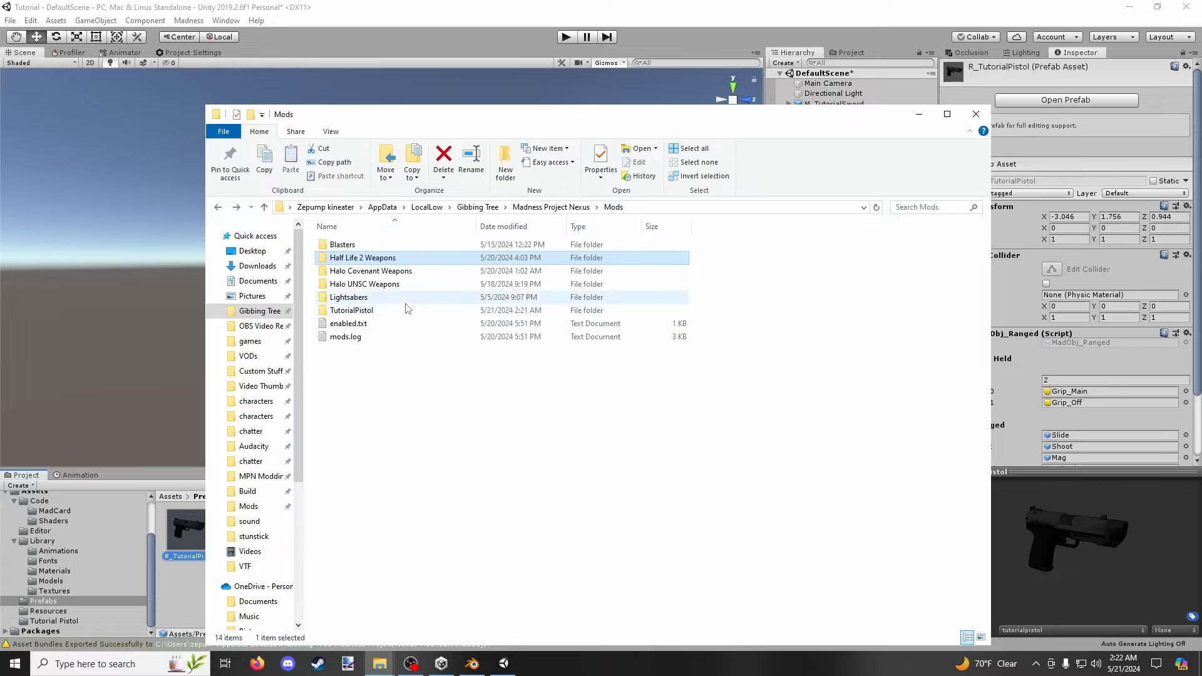
double_click(367, 309)
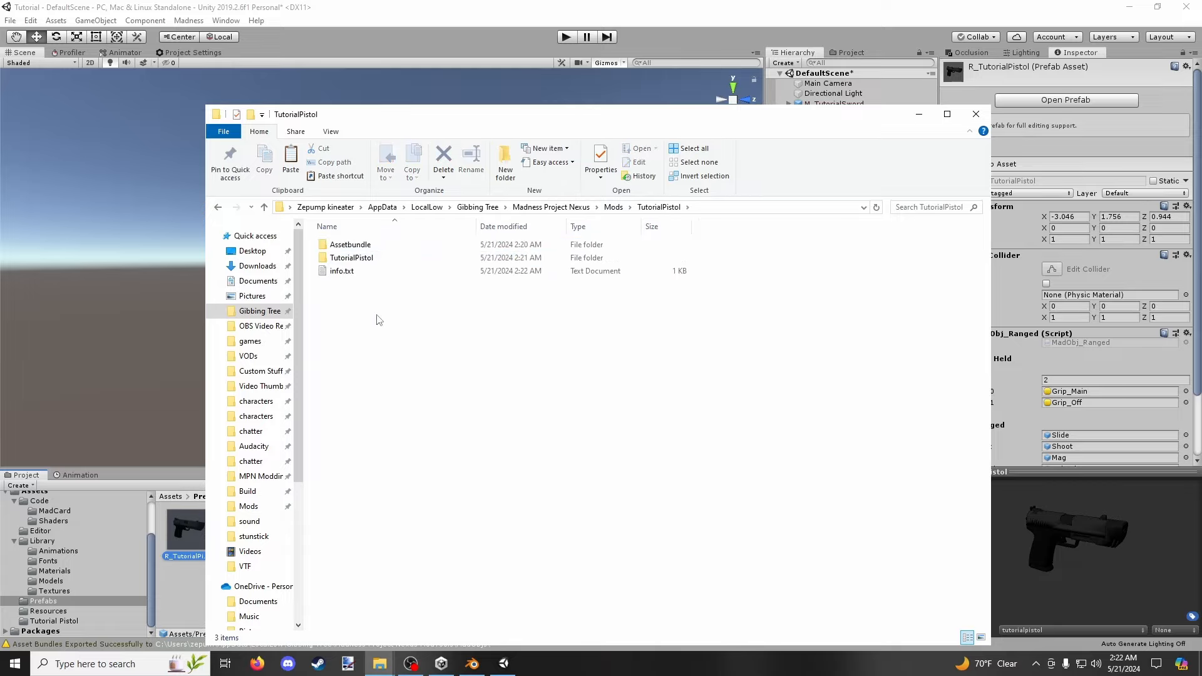
double_click(362, 259)
key(ctrl+v)
click(370, 287)
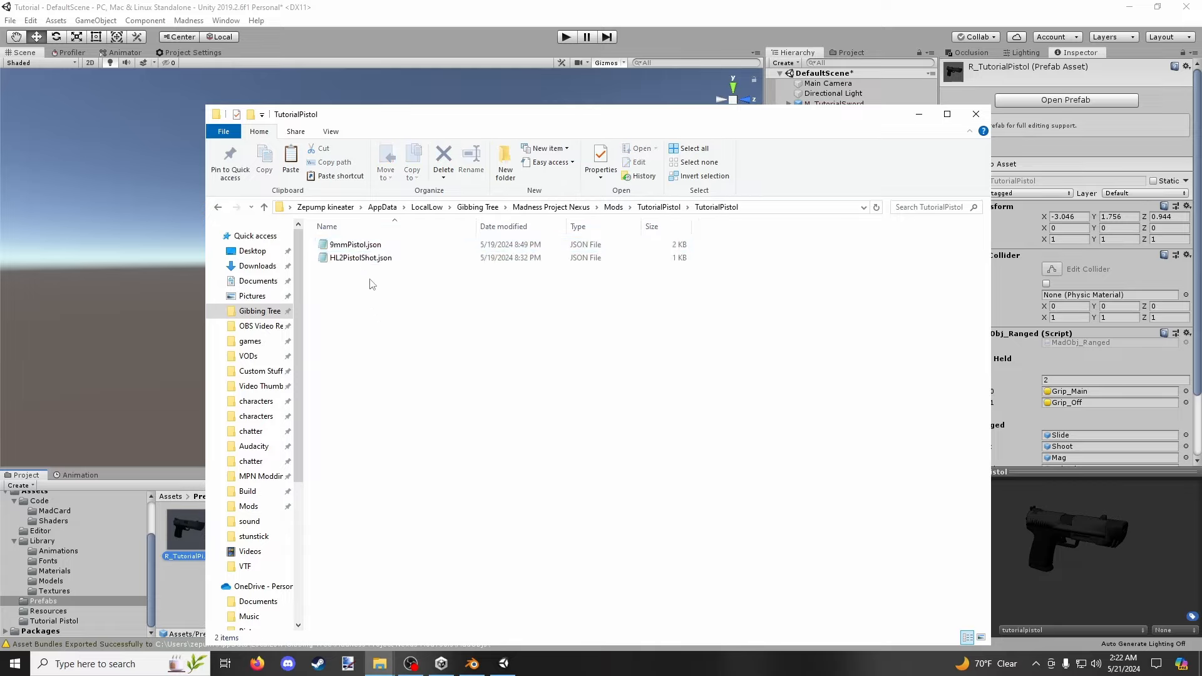
Rename the copied 9mmPistol.json as TutorialPistol.json.
click(338, 244)
right_click(338, 244)
click(390, 542)
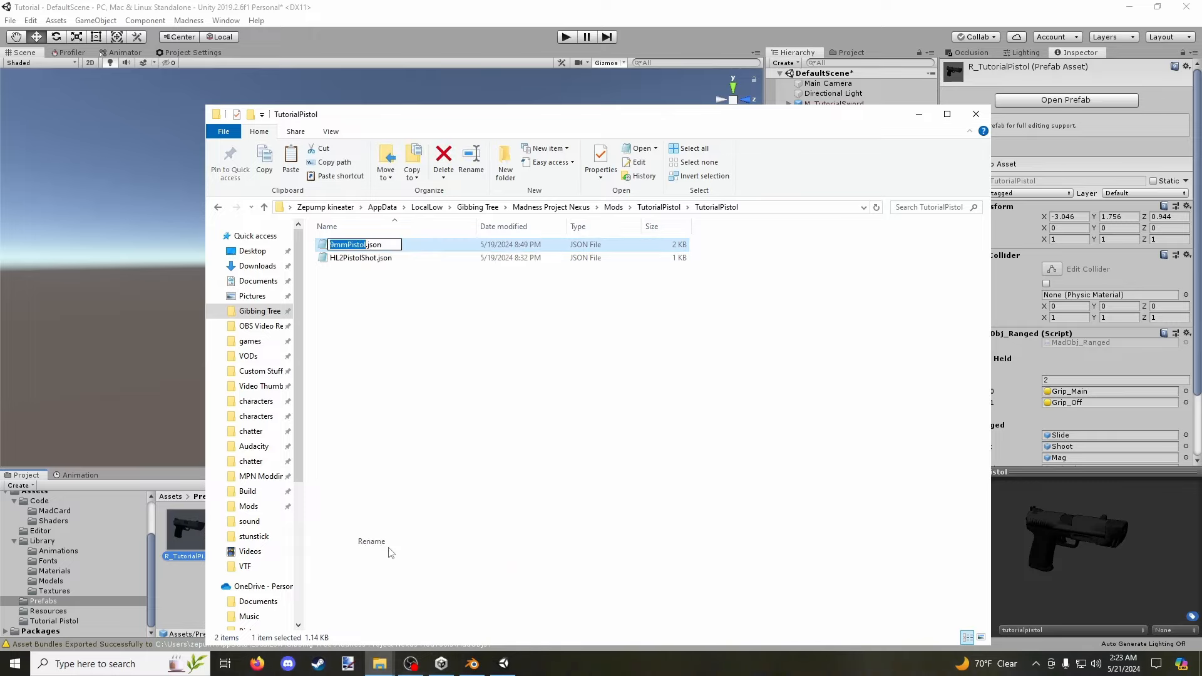
text(TutorialPistol)
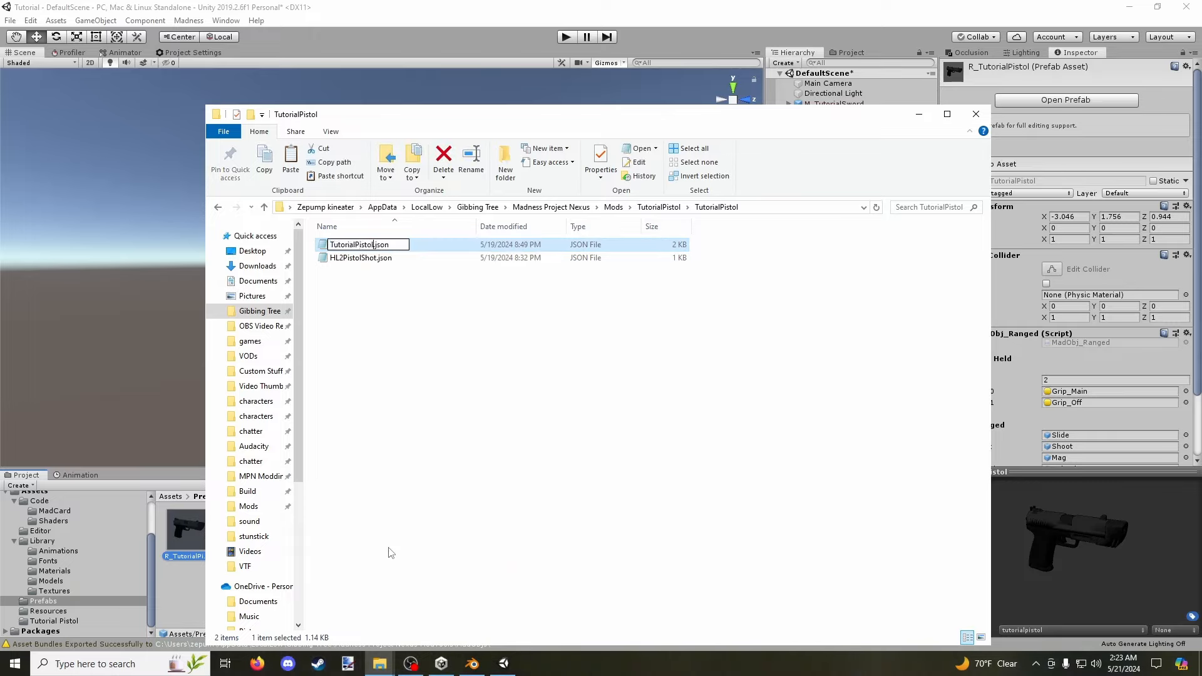
key(Return)
Open TutorialPistol.json in Notepad and set both Filename and ObjRef to R_TutorialPistol.
double_click(382, 259)
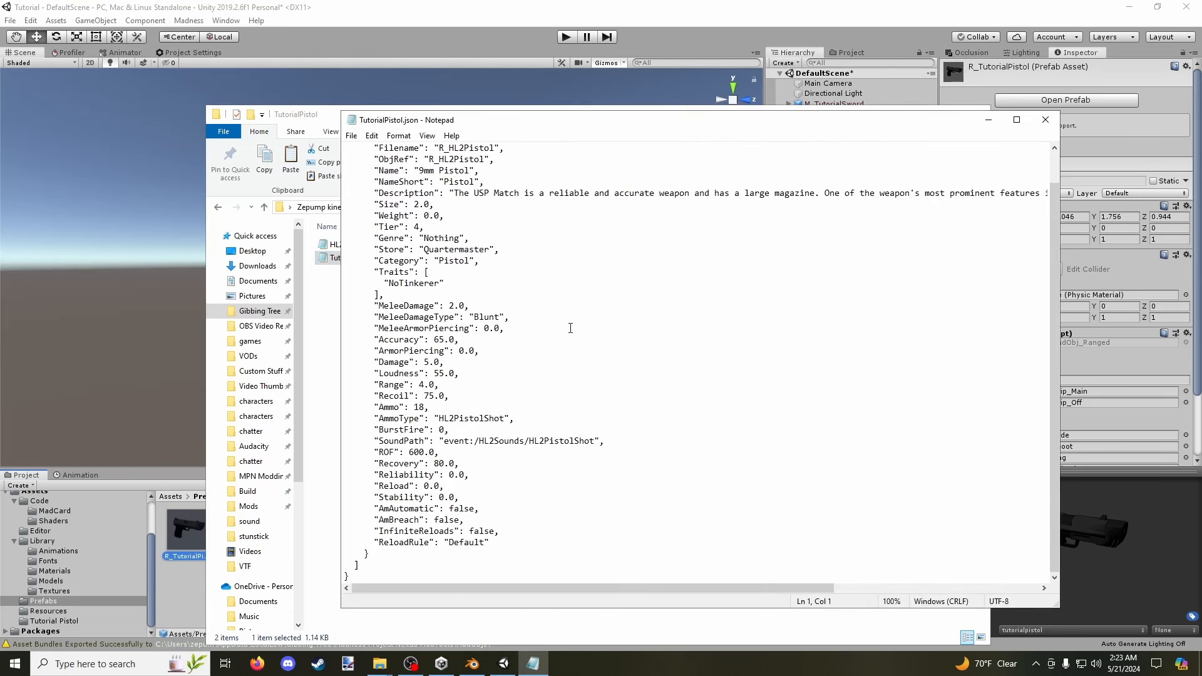
scroll(546, 337, up, 1)
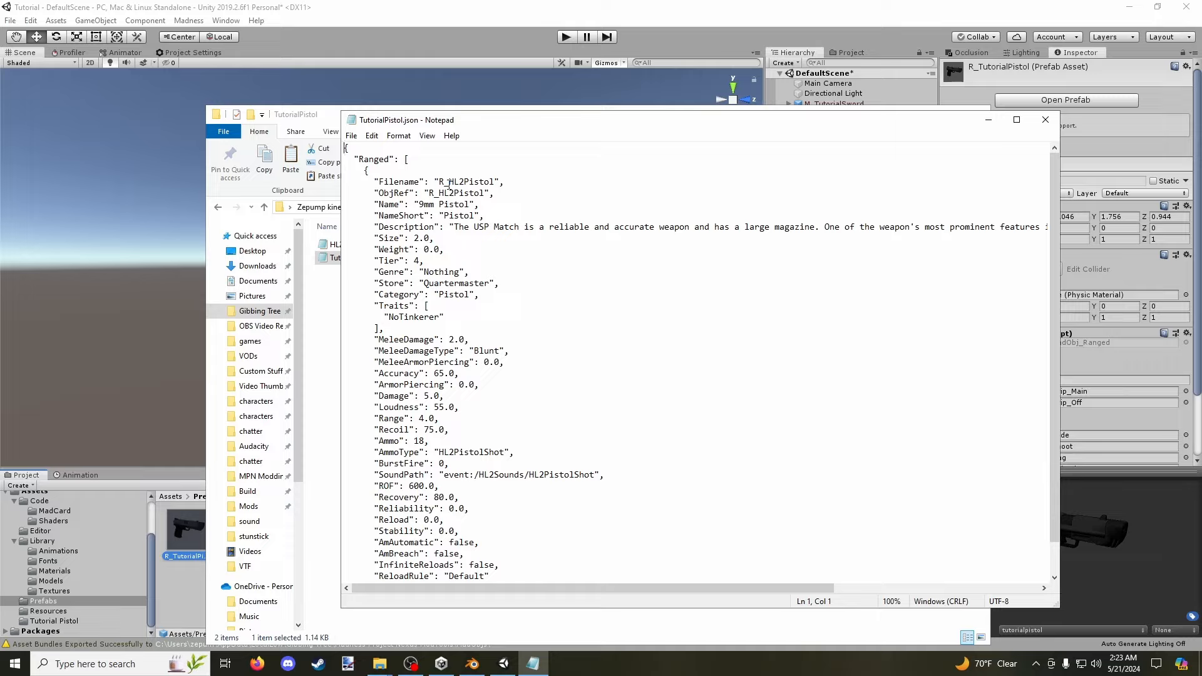
drag(449, 182, 495, 183)
text(TutorialPistol)
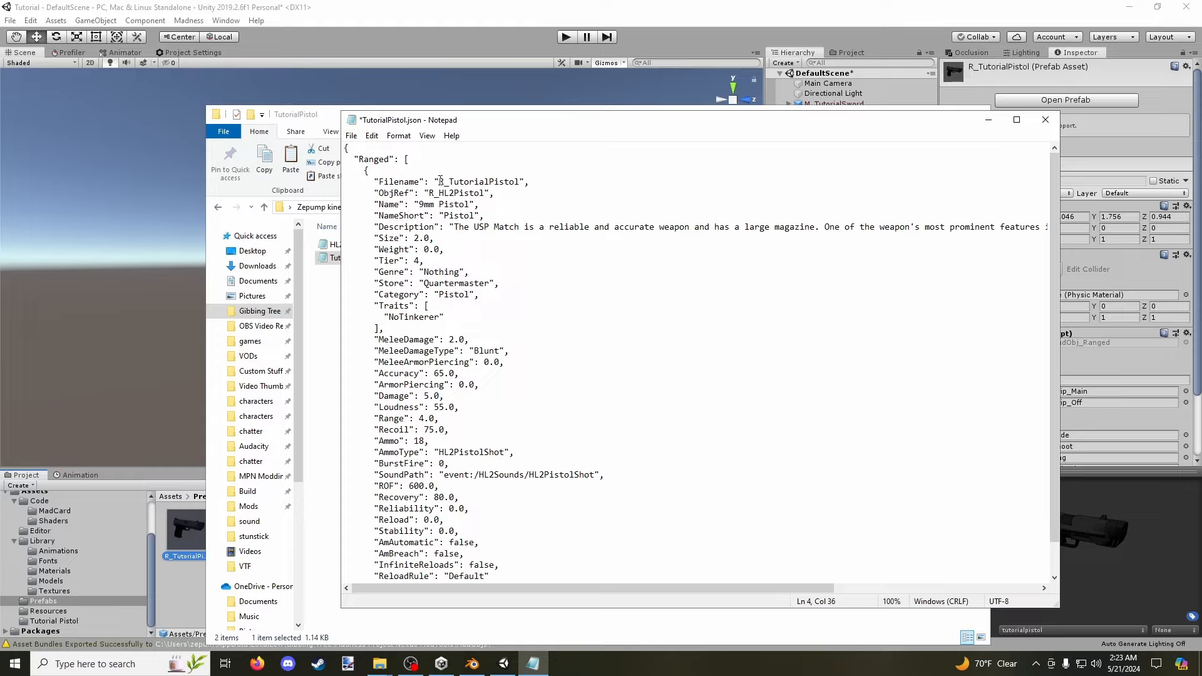
drag(439, 182, 519, 179)
key(ctrl+c)
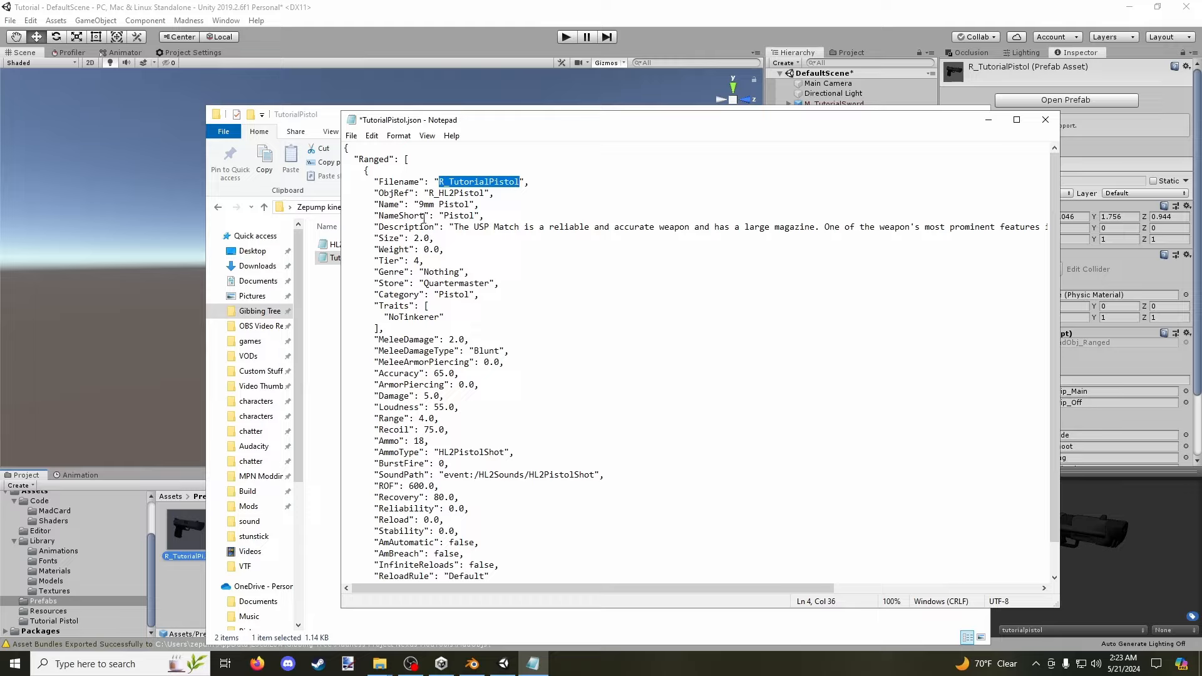
drag(428, 194, 487, 195)
key(ctrl+v)
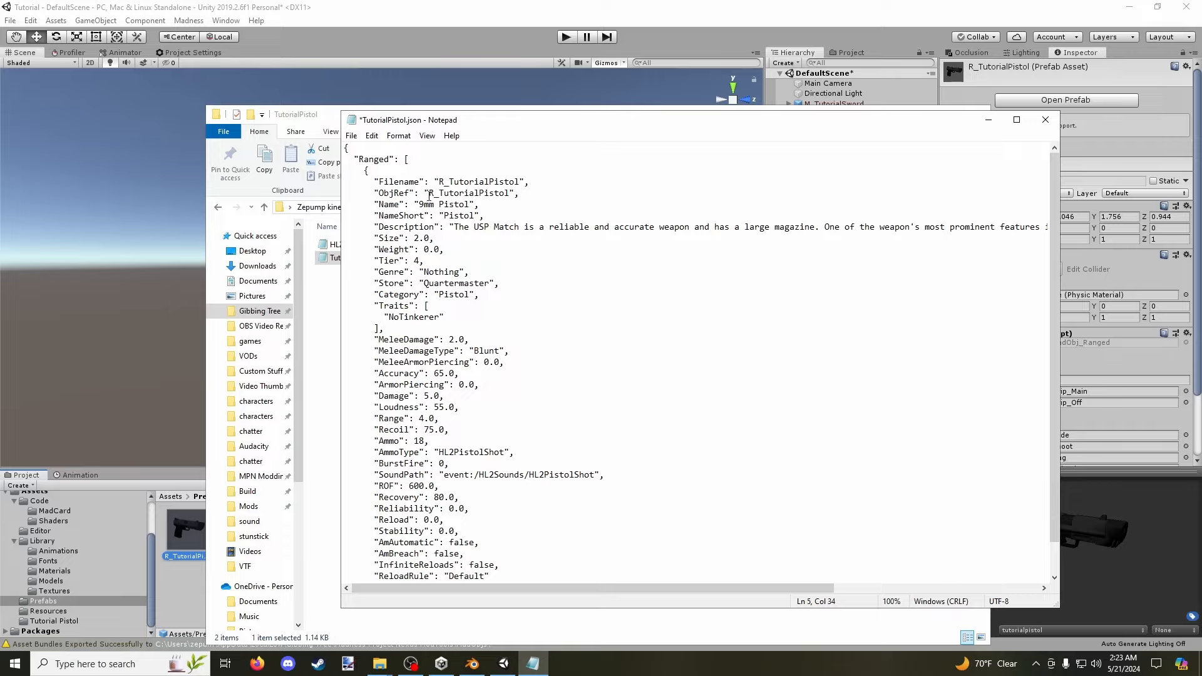
key(ctrl+s)
Switch to Unity to check the pistol prefab's name in the Prefabs folder, and return to TutorialPistol.json in Notepad.
click(631, 634)
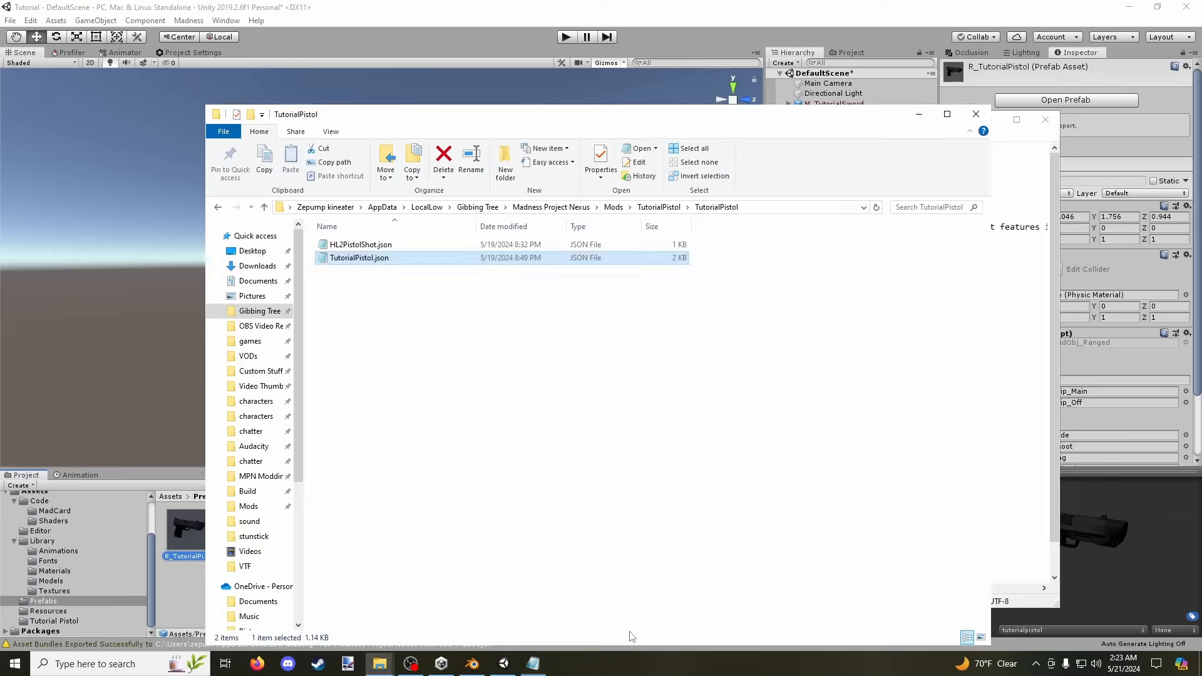
click(171, 599)
click(179, 532)
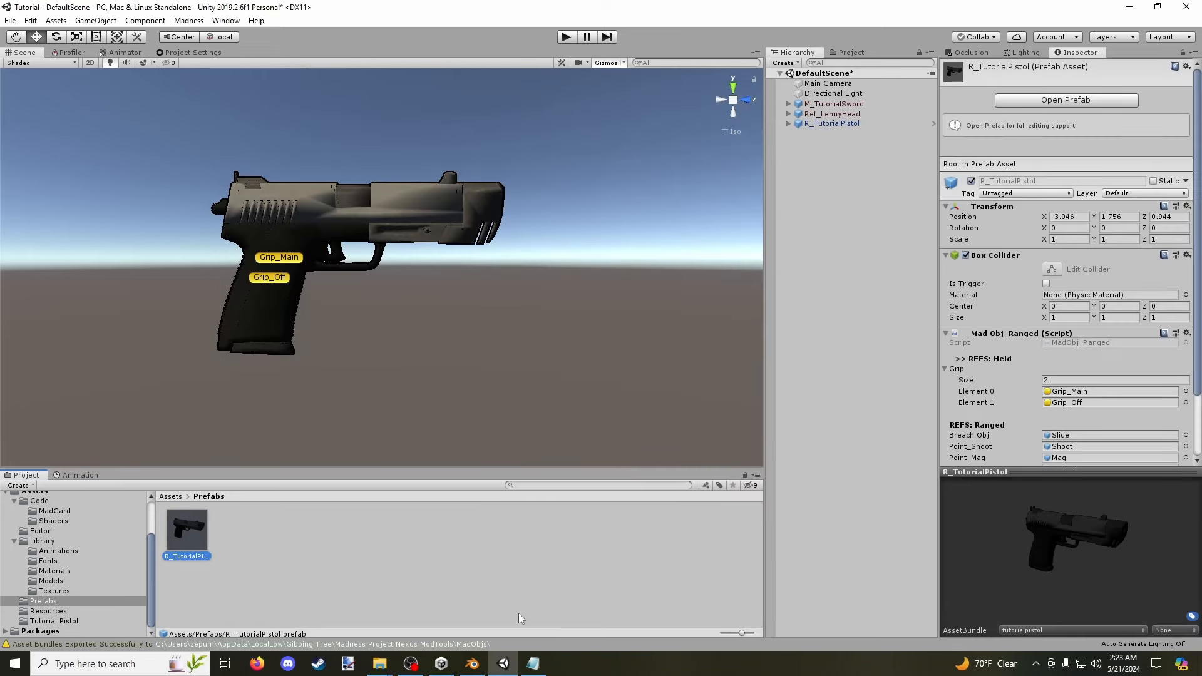
click(532, 666)
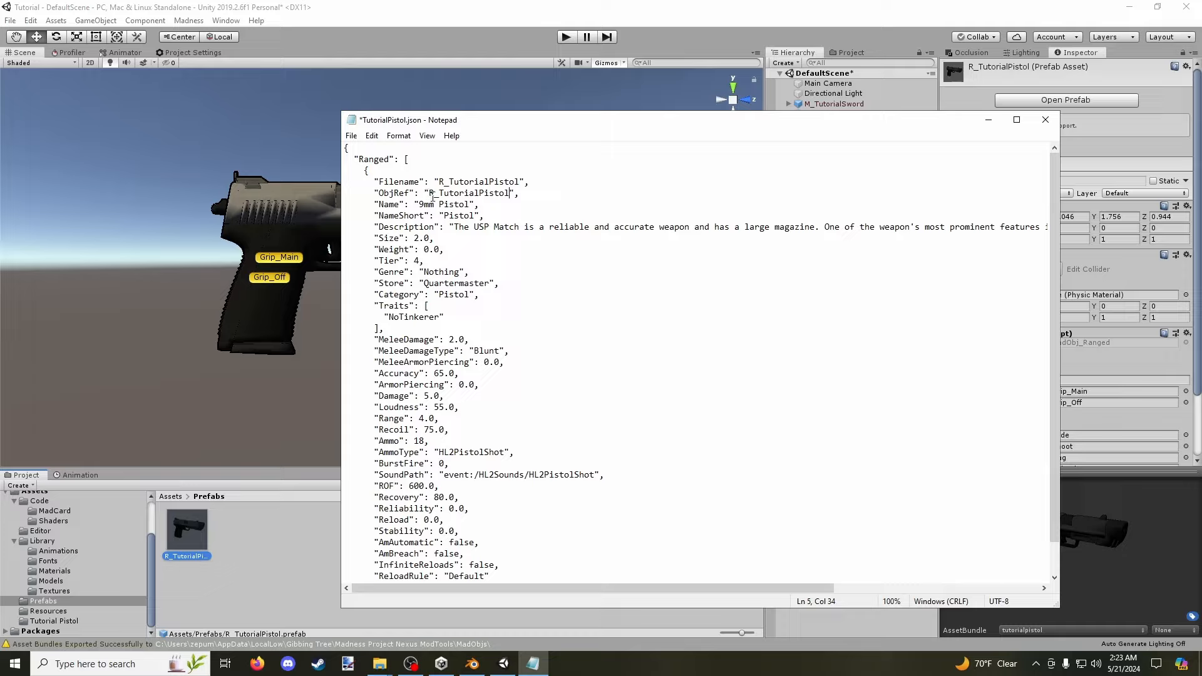
Set the weapon's Name to TutorialPistol and its NameShort to TPistol.
drag(419, 204, 472, 207)
text(TutorialPistol)
click(444, 216)
text(T)
drag(452, 227, 1044, 235)
key(BackSpace)
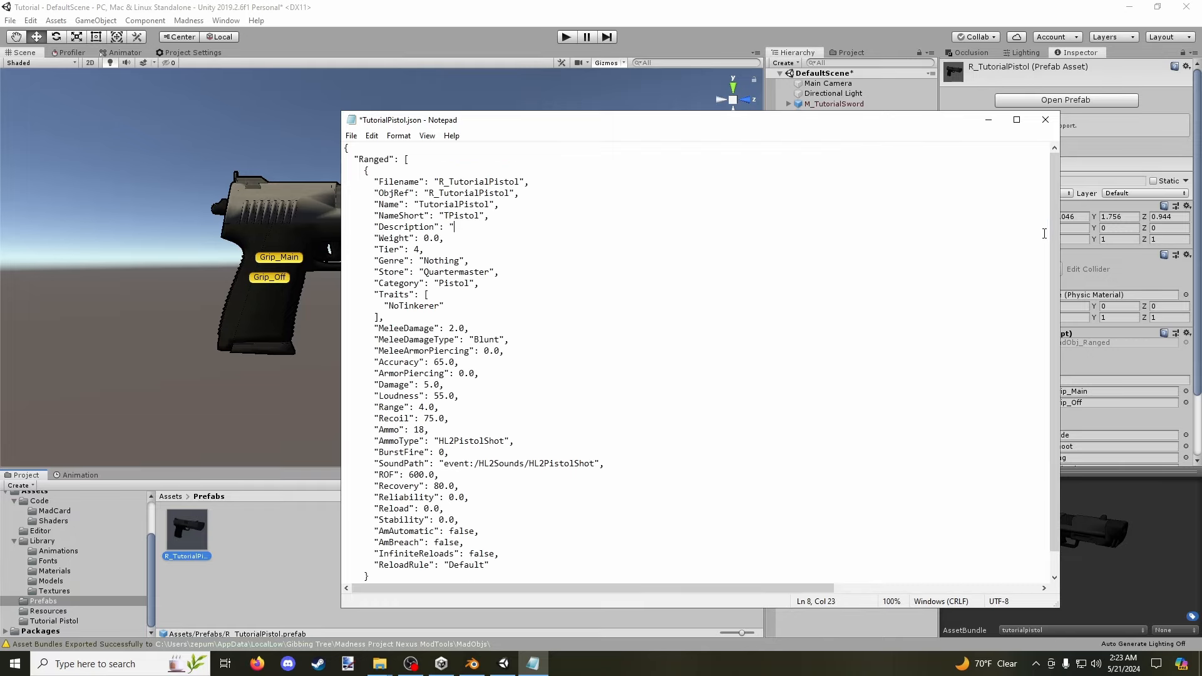
key(ctrl+z)
Maximize the Notepad window and replace the weapon's Description text with Tutorial.
click(1016, 120)
click(277, 151)
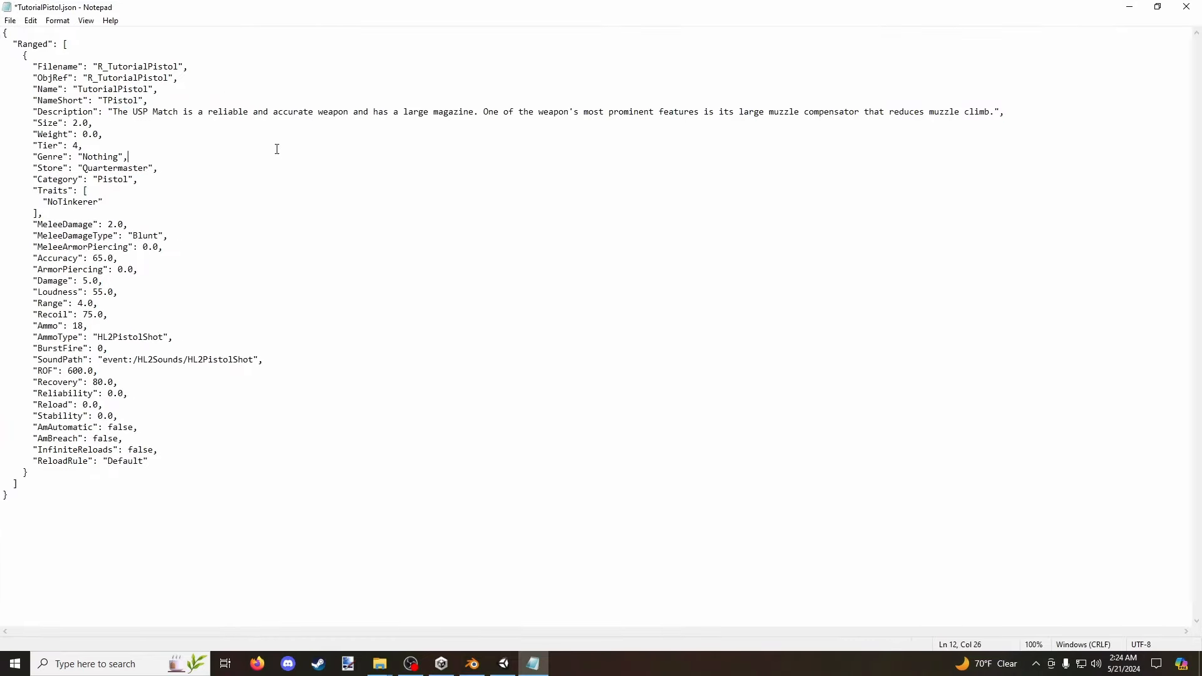
drag(115, 114, 994, 114)
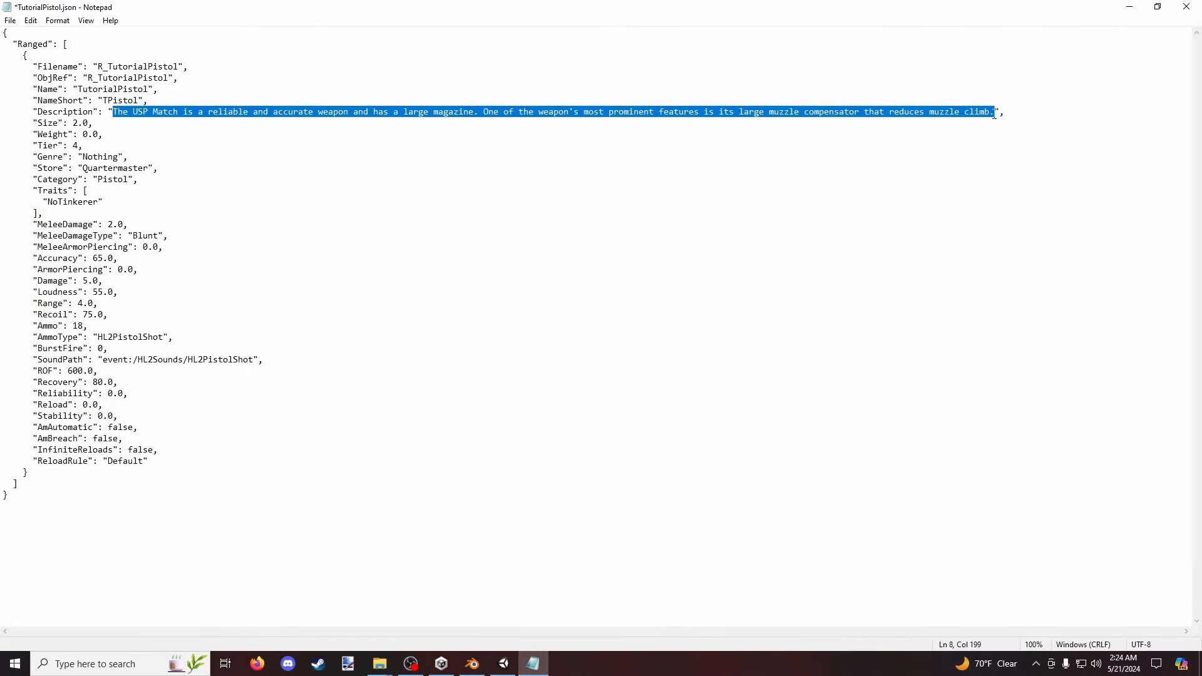
key(BackSpace)
text(Tutorial)
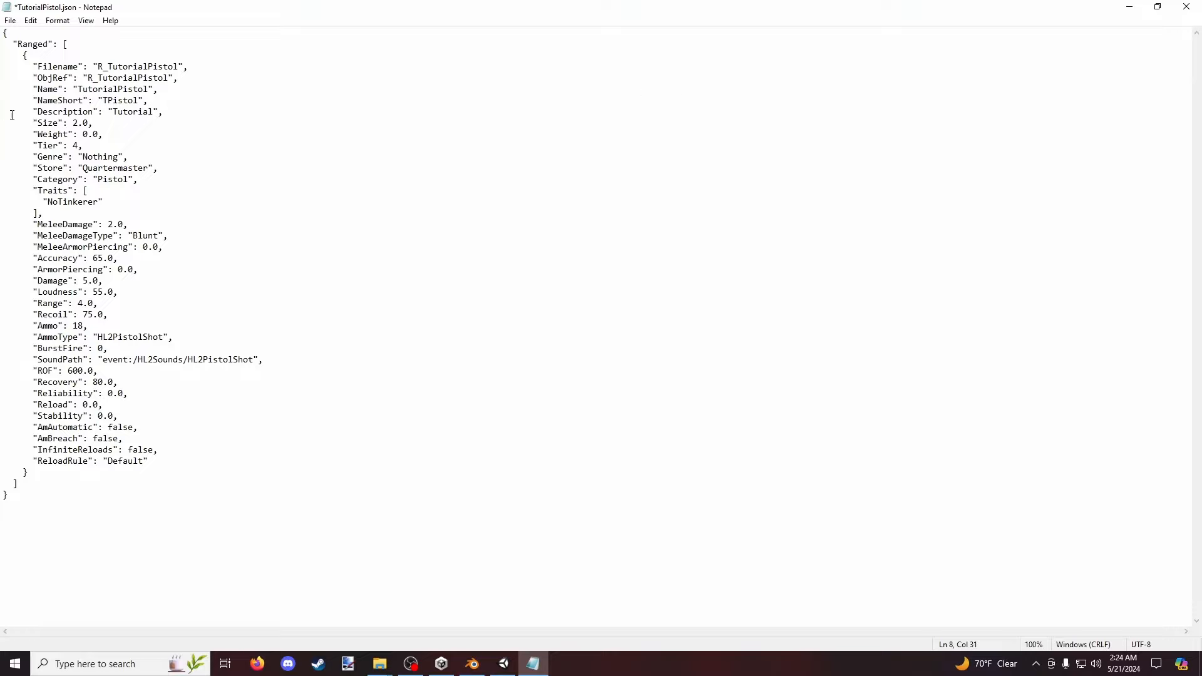
Try 5 and 0 as the leading digit of the Size value, and restore it to 2.
click(49, 125)
key(BackSpace)
text(5)
key(BackSpace)
text(0)
key(BackSpace)
text(2)
Place the text cursor at the Tier value in TutorialPistol.json.
click(87, 136)
click(78, 148)
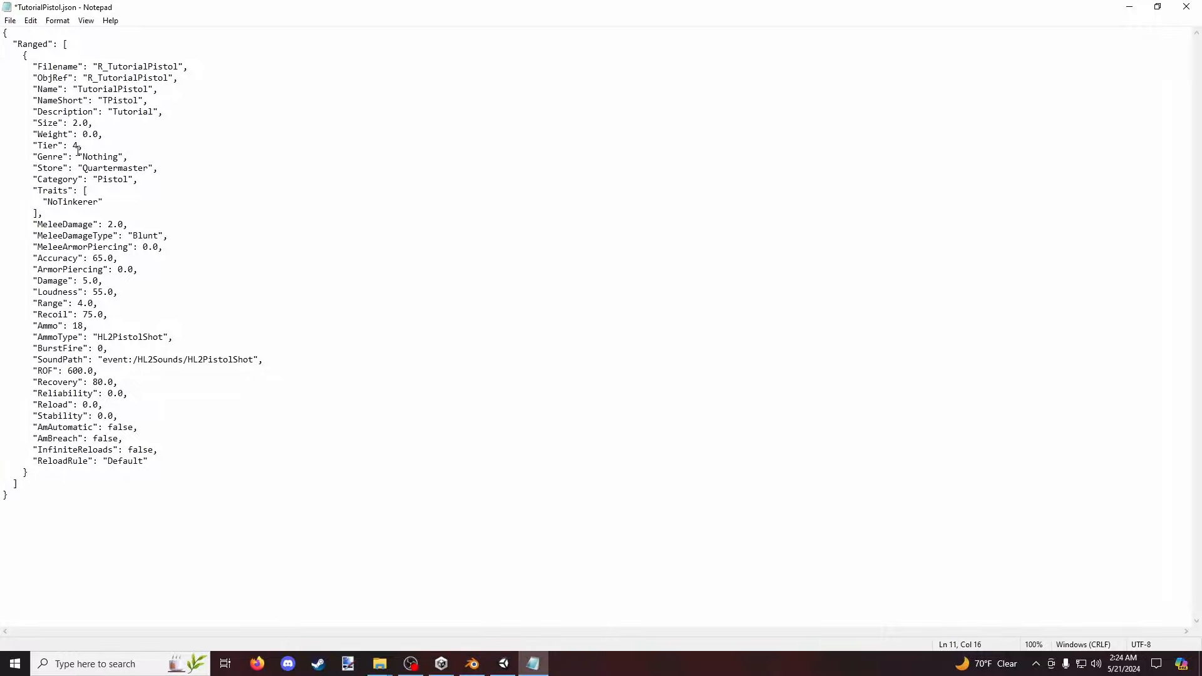